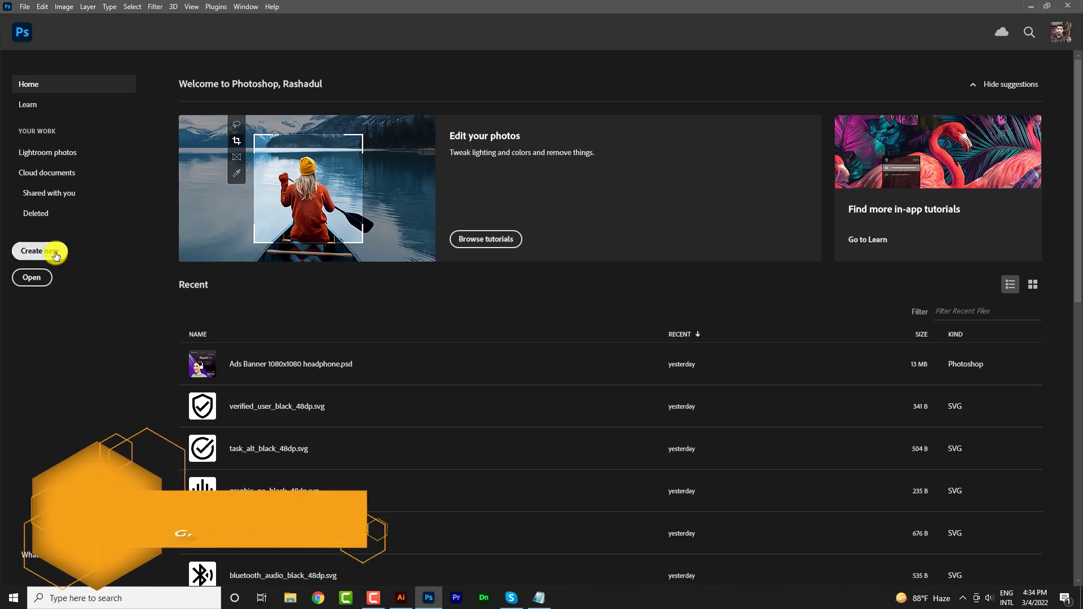
# Step: Create a new 3.5 × 2 inch document named 'Business Card Design'
pyautogui.click(53, 250)
pyautogui.doubleClick(901, 159)
pyautogui.write('B')
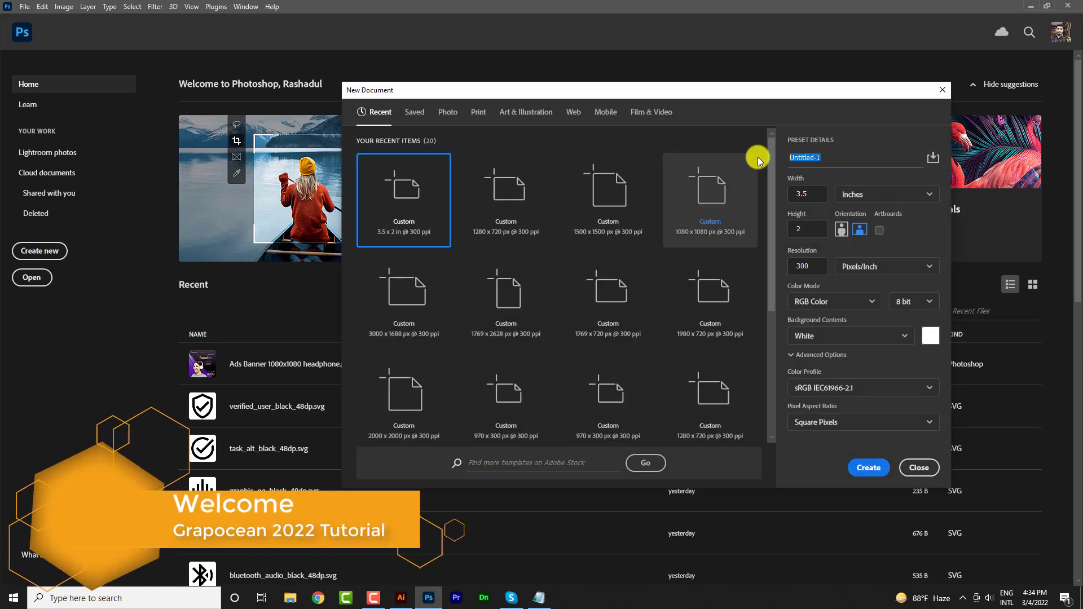
pyautogui.write('usiness')
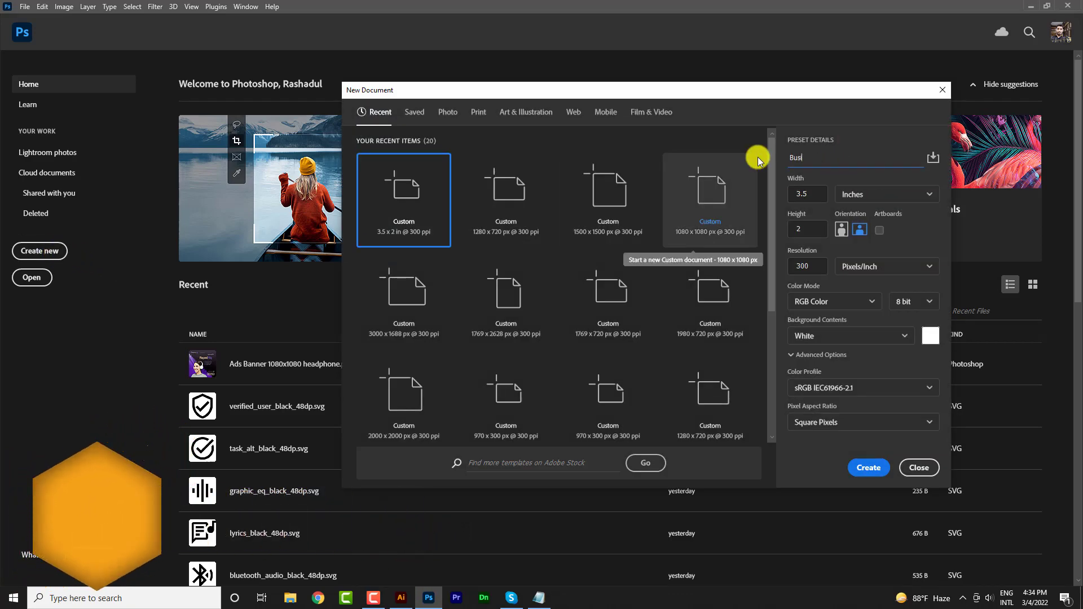
pyautogui.write(' Card Design')
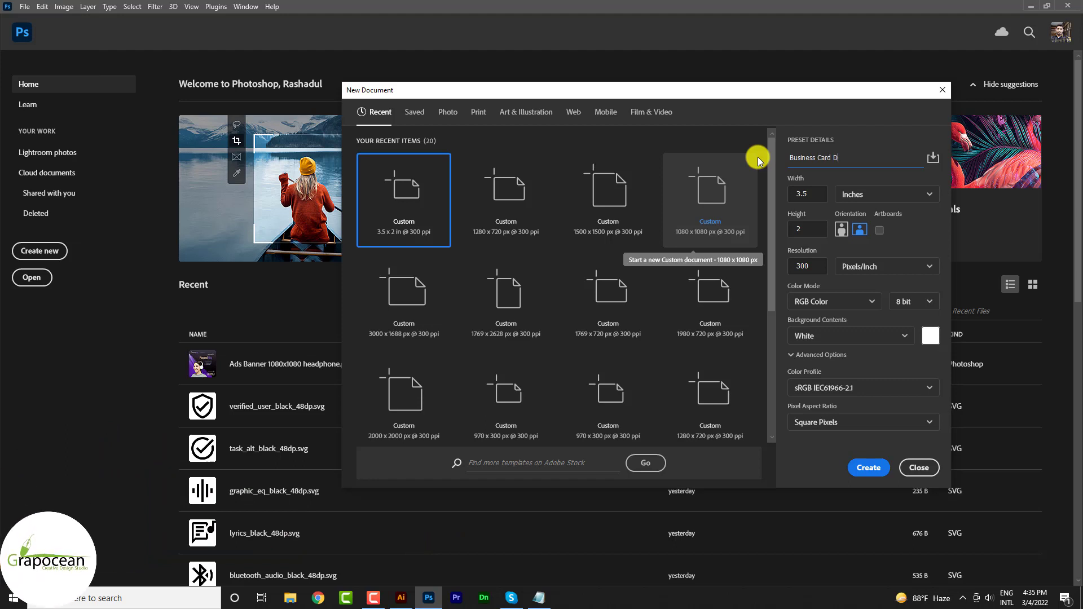
pyautogui.click(821, 196)
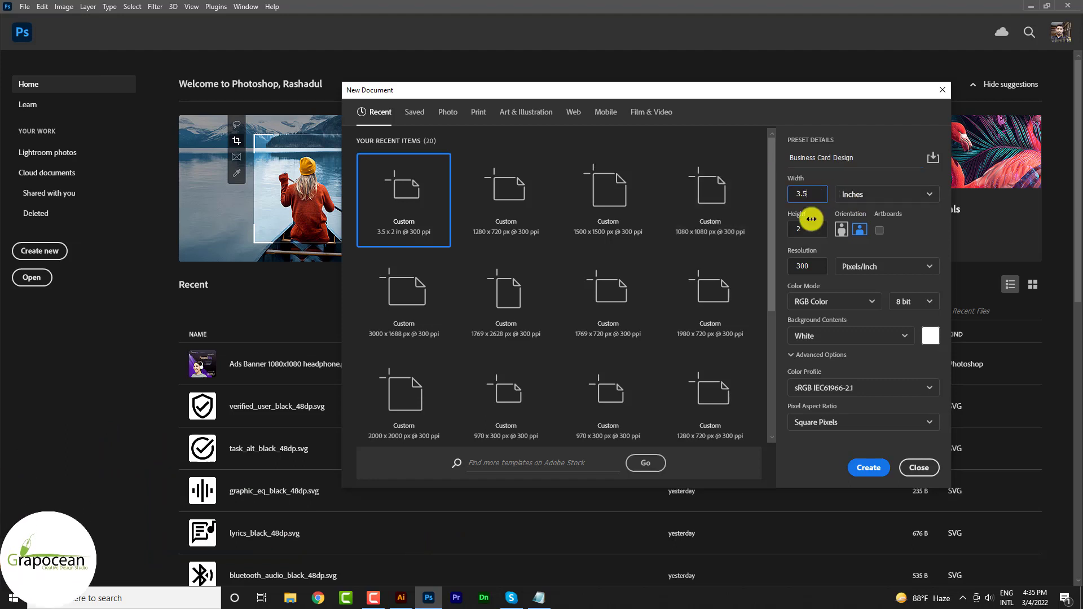
pyautogui.click(869, 473)
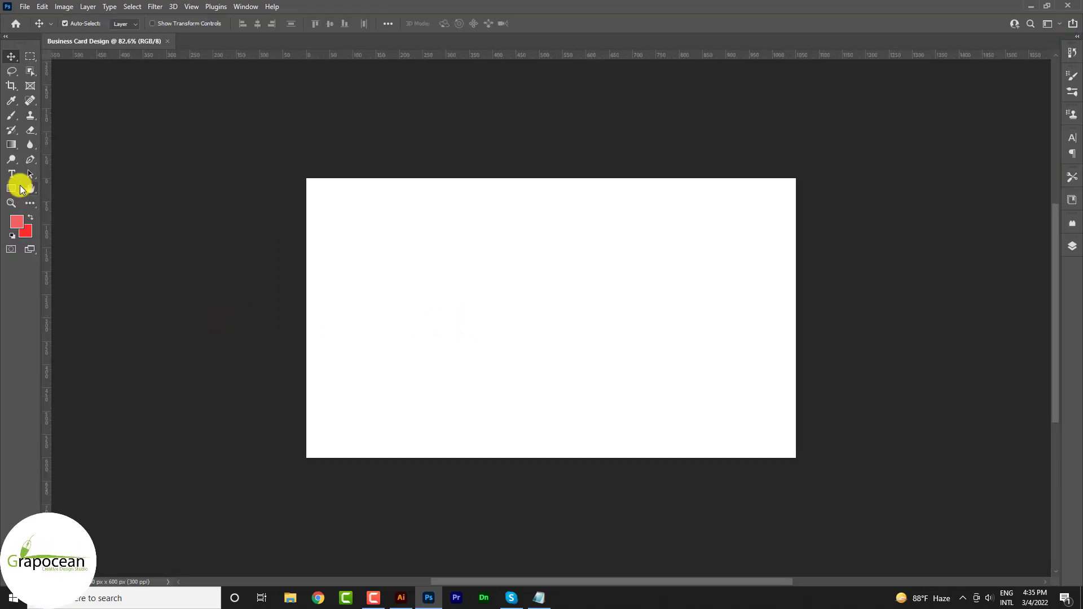
# Step: Draw a black-filled rectangle covering the whole card canvas
pyautogui.click(20, 189)
pyautogui.click(113, 188)
pyautogui.click(126, 24)
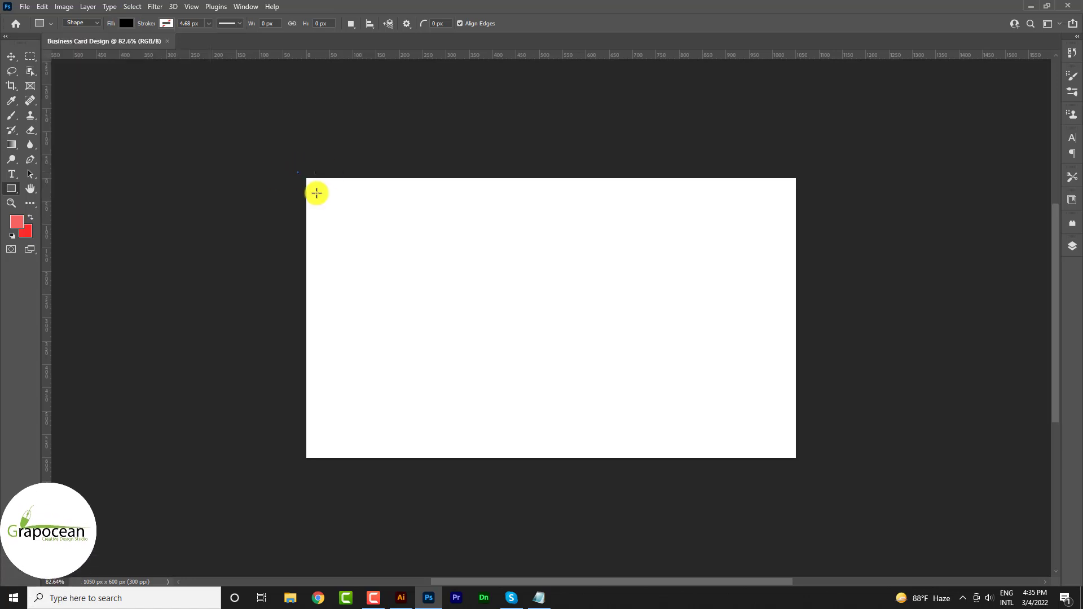
pyautogui.moveTo(298, 172); pyautogui.dragTo(803, 464)
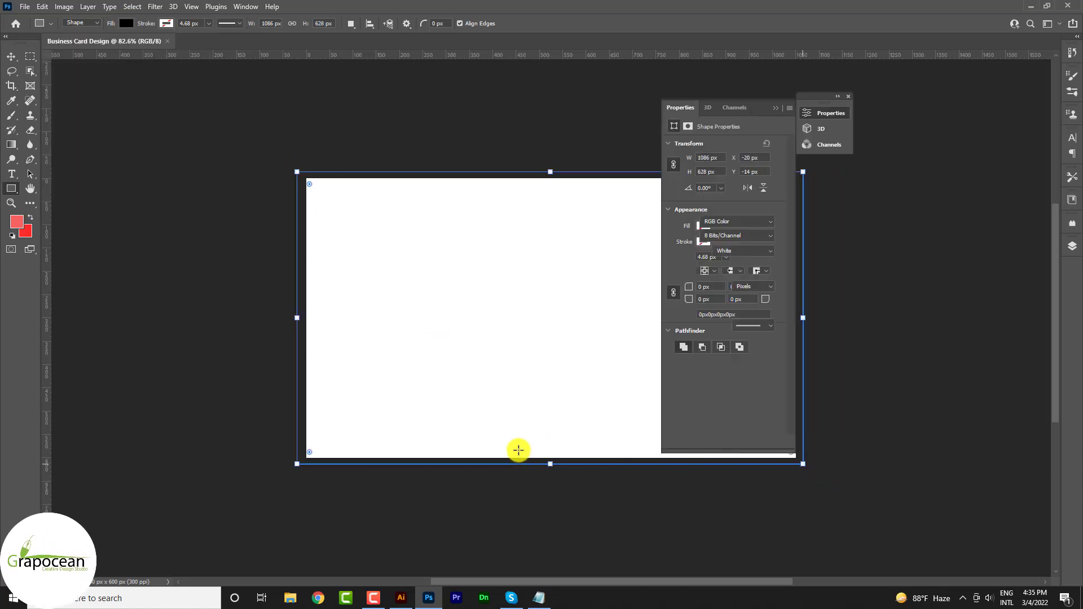
pyautogui.doubleClick(771, 105)
pyautogui.click(11, 56)
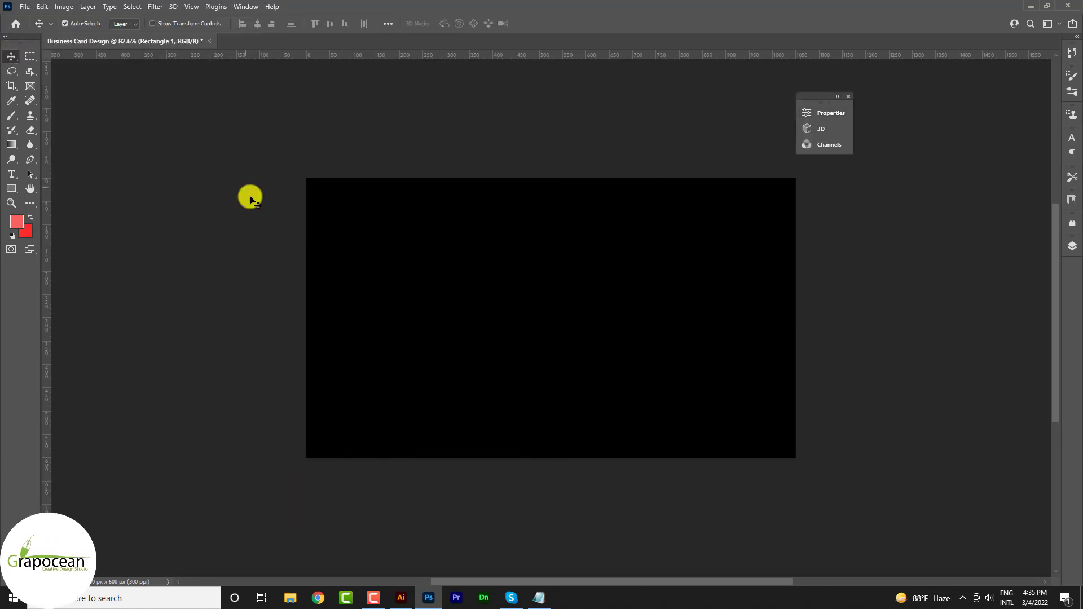
# Step: In Illustrator, create a new 3.5 × 2 inch document
pyautogui.click(398, 598)
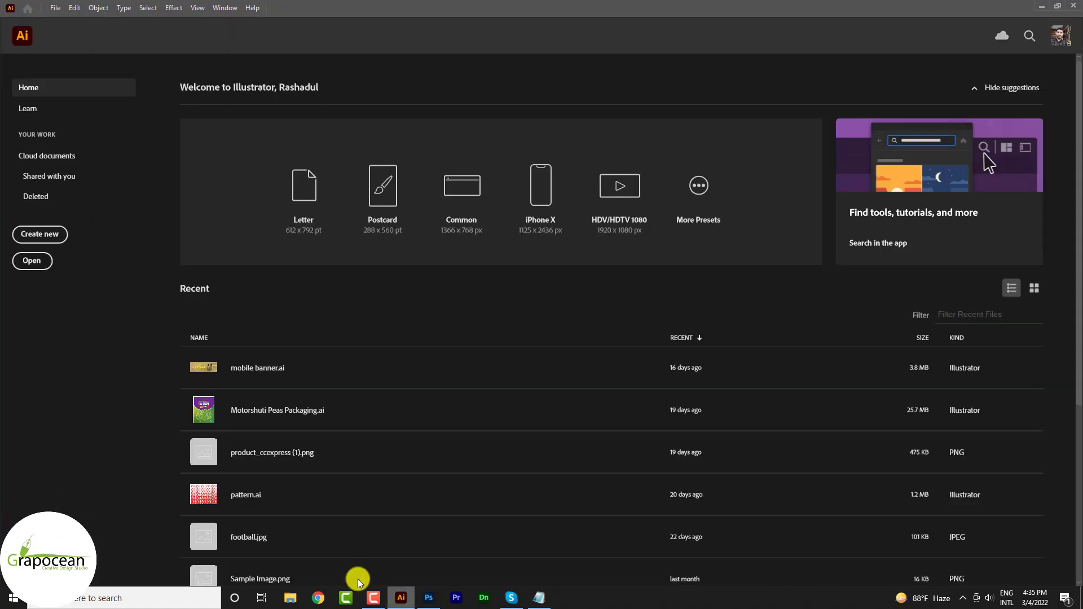
pyautogui.click(52, 235)
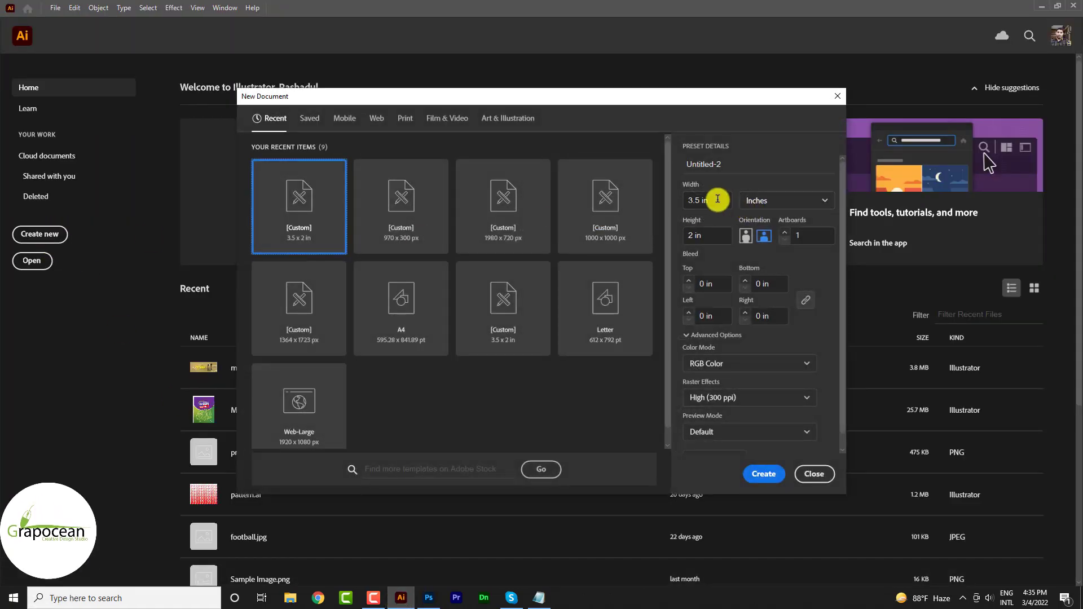
pyautogui.click(765, 476)
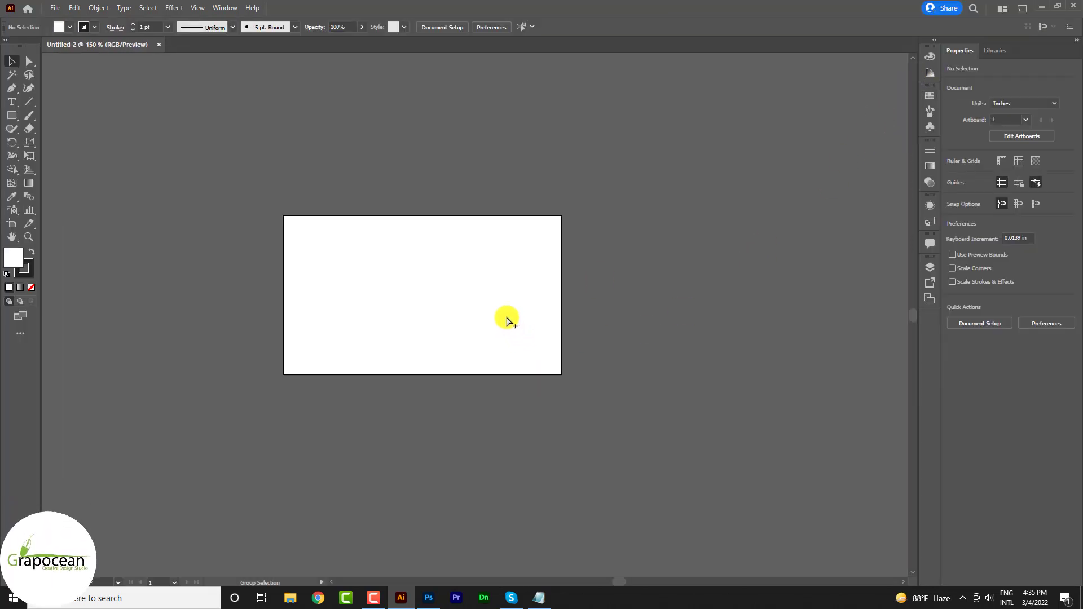
pyautogui.scroll(2, 508, 321)
# Step: Draw a small black square with no stroke near the top-left corner
pyautogui.rightClick(7, 122)
pyautogui.click(42, 112)
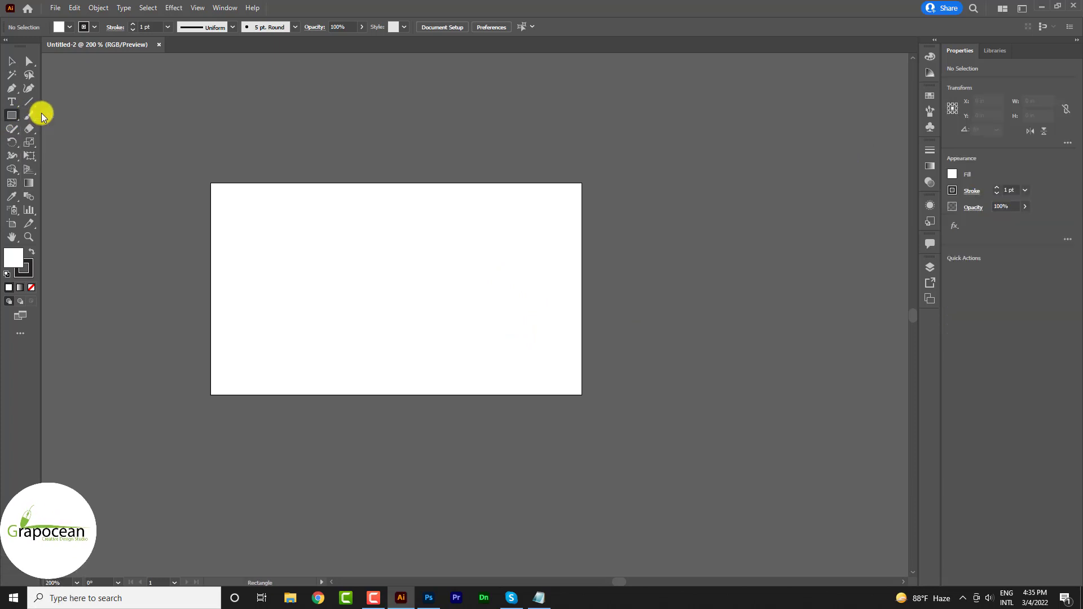
pyautogui.click(62, 27)
pyautogui.click(32, 46)
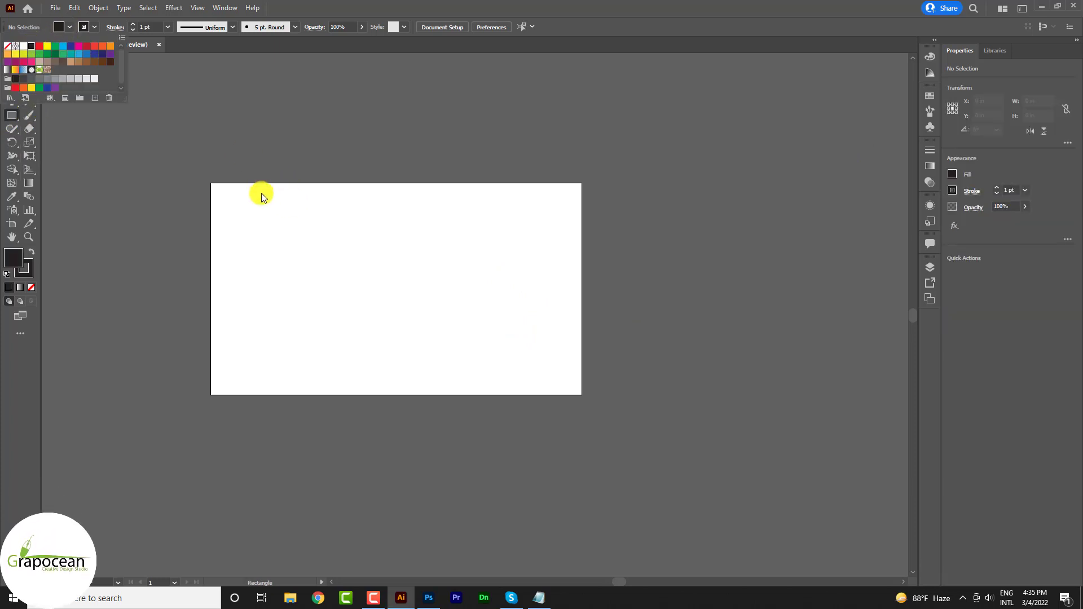
pyautogui.click(85, 29)
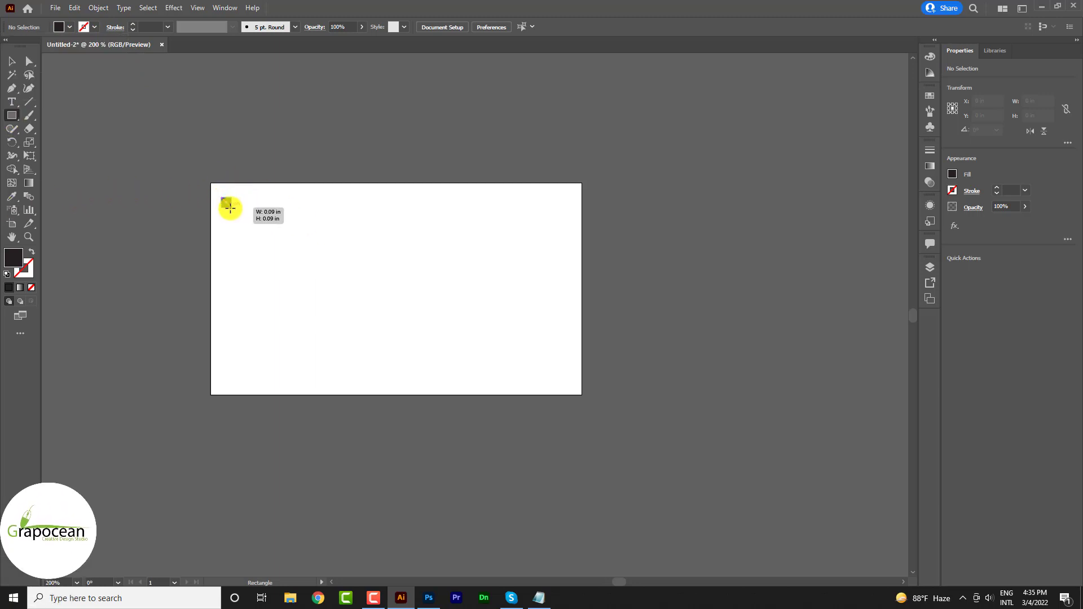
pyautogui.moveTo(234, 209); pyautogui.dragTo(232, 208)
# Step: Copy the square to the top-right corner and blend the two squares together
pyautogui.click(11, 61)
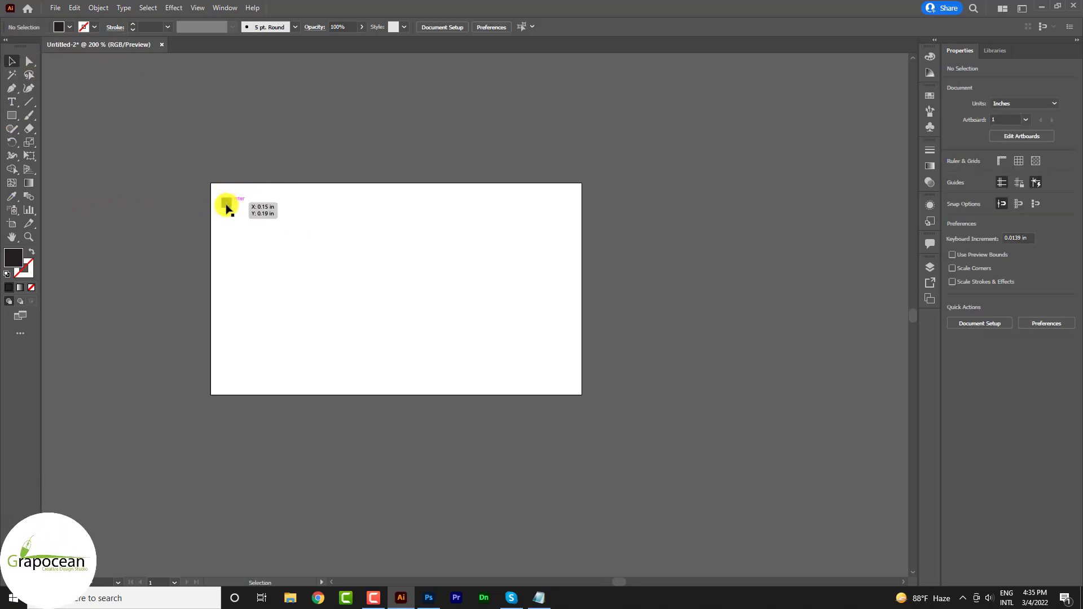
pyautogui.moveTo(208, 204); pyautogui.dragTo(433, 205)
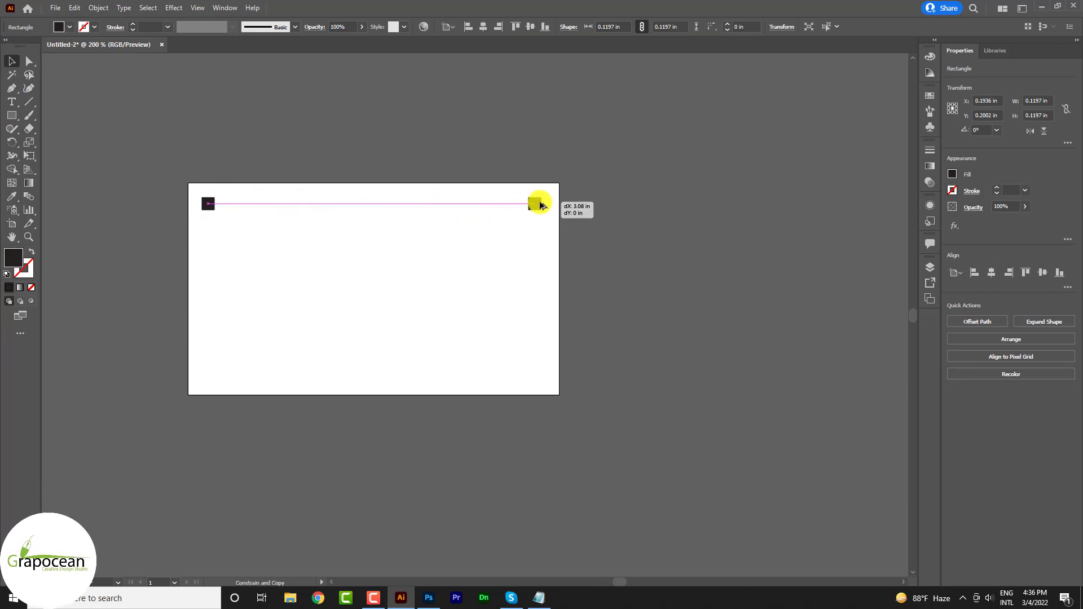
pyautogui.keyDown('shift'); pyautogui.click(208, 204); pyautogui.keyUp('shift')
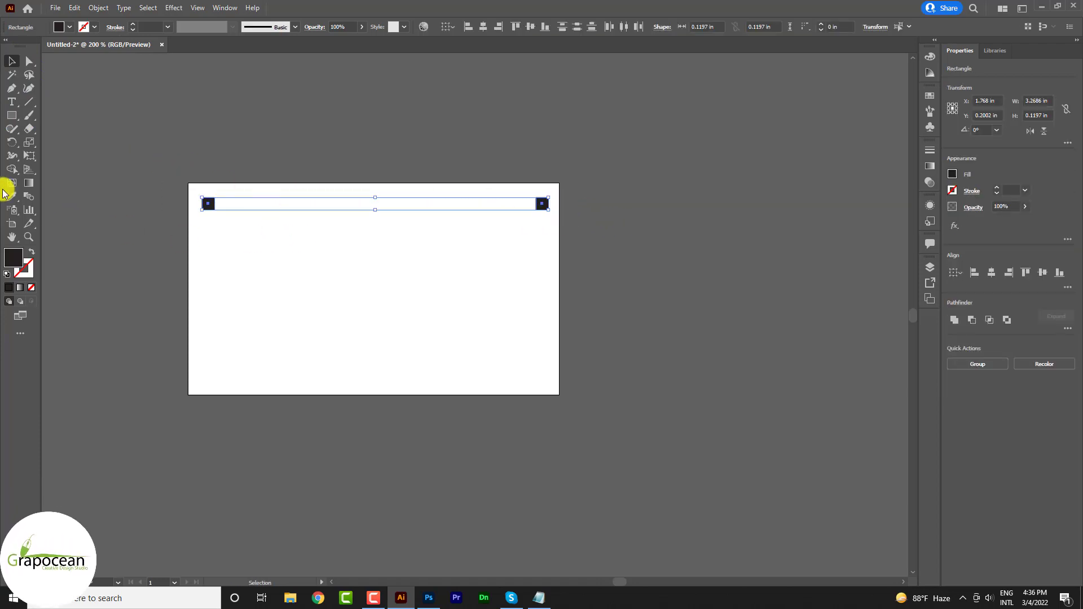
pyautogui.click(28, 196)
pyautogui.click(542, 214)
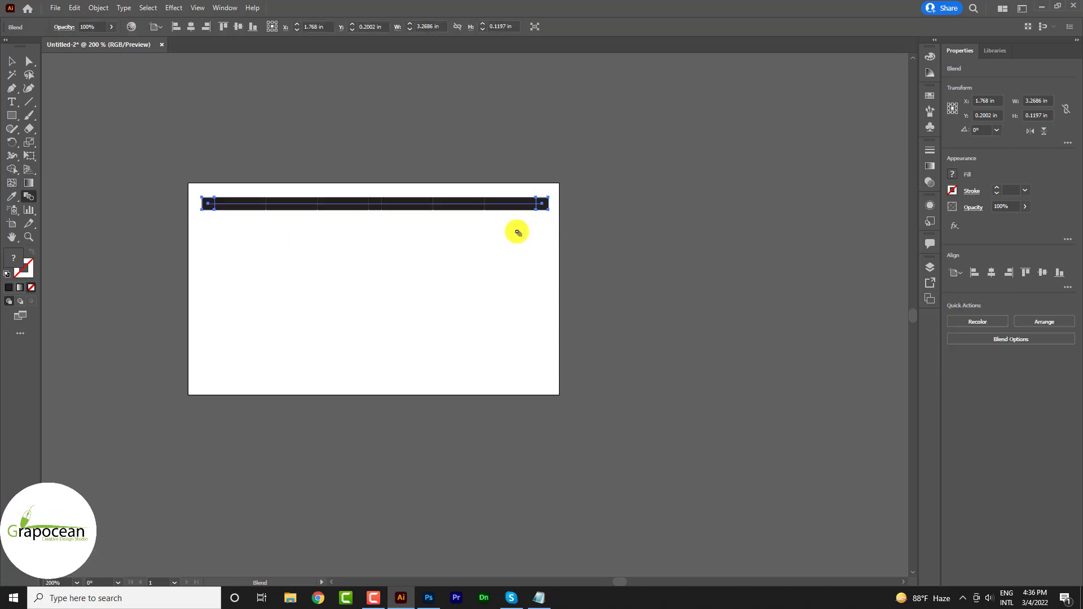
# Step: Set the blend spacing to Specified Steps
pyautogui.doubleClick(27, 196)
pyautogui.click(752, 275)
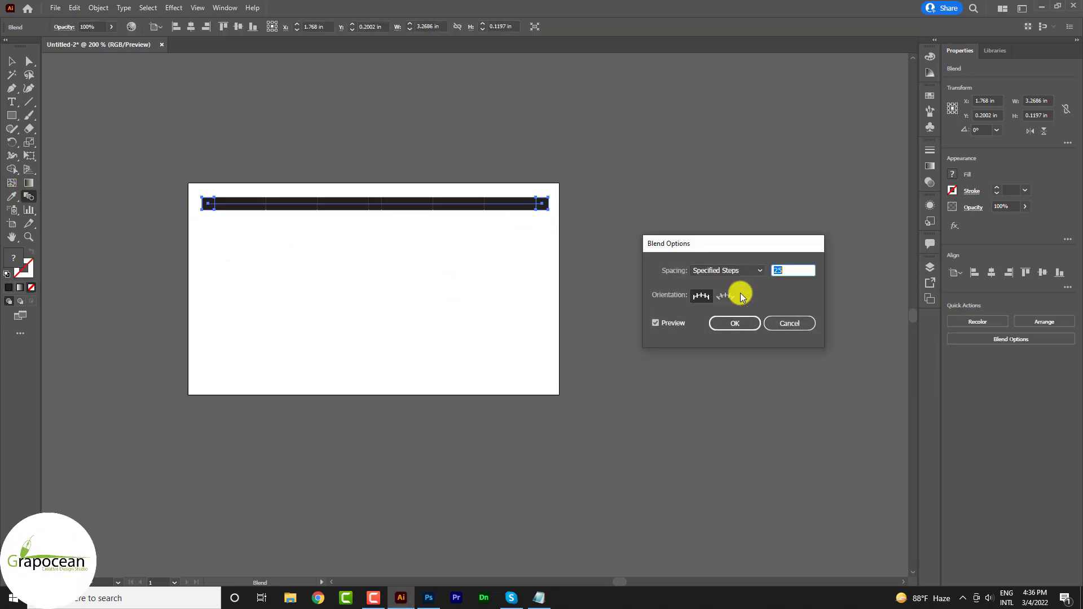
pyautogui.press('Down')
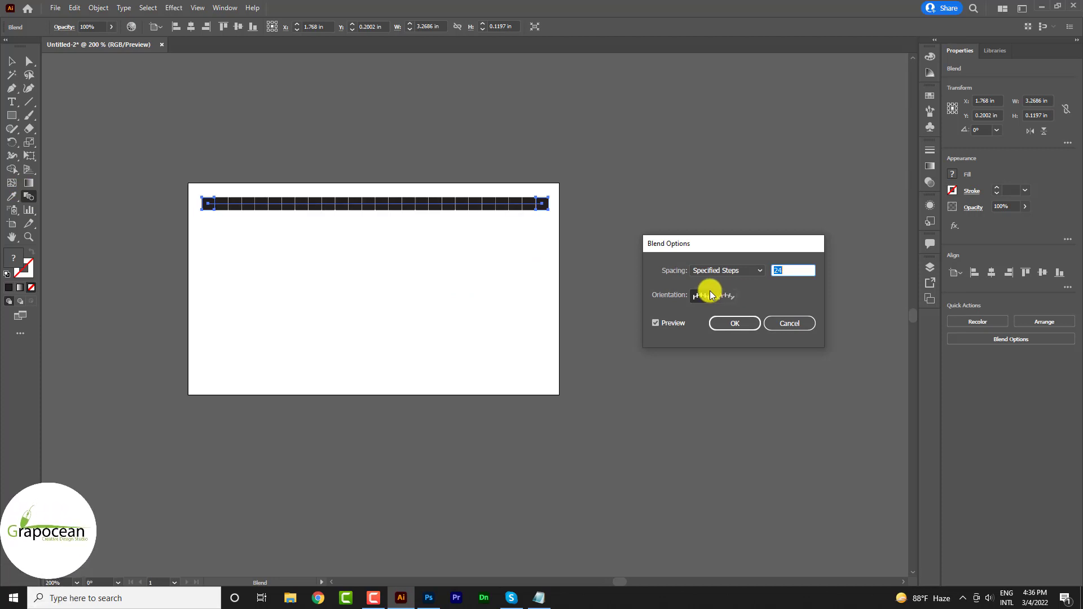
pyautogui.click(734, 323)
# Step: Expand the blended strip into separate squares
pyautogui.click(12, 61)
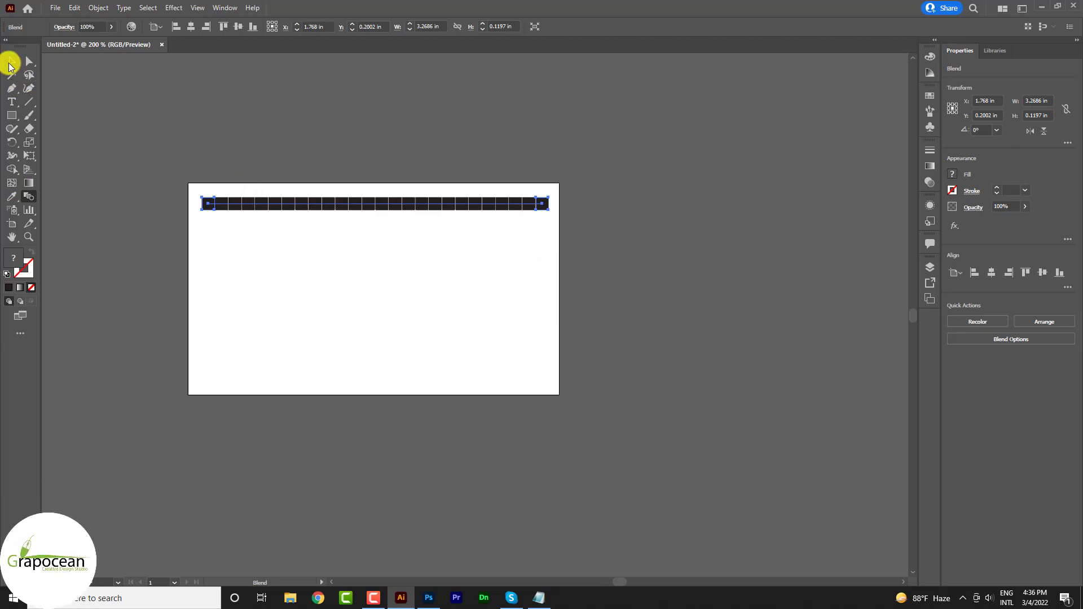
pyautogui.click(399, 242)
pyautogui.rightClick(390, 207)
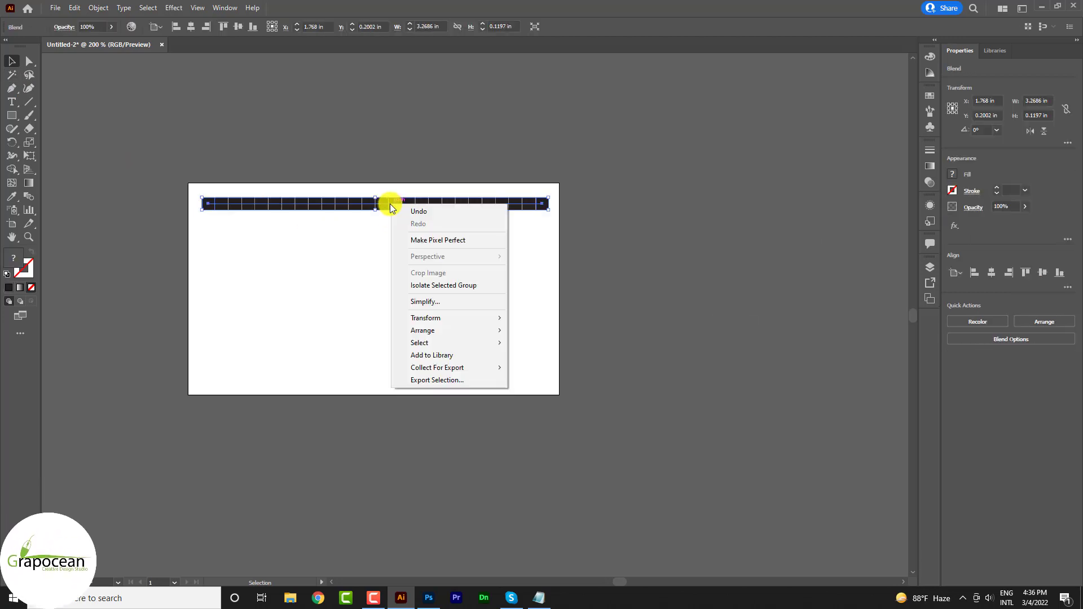
pyautogui.click(98, 8)
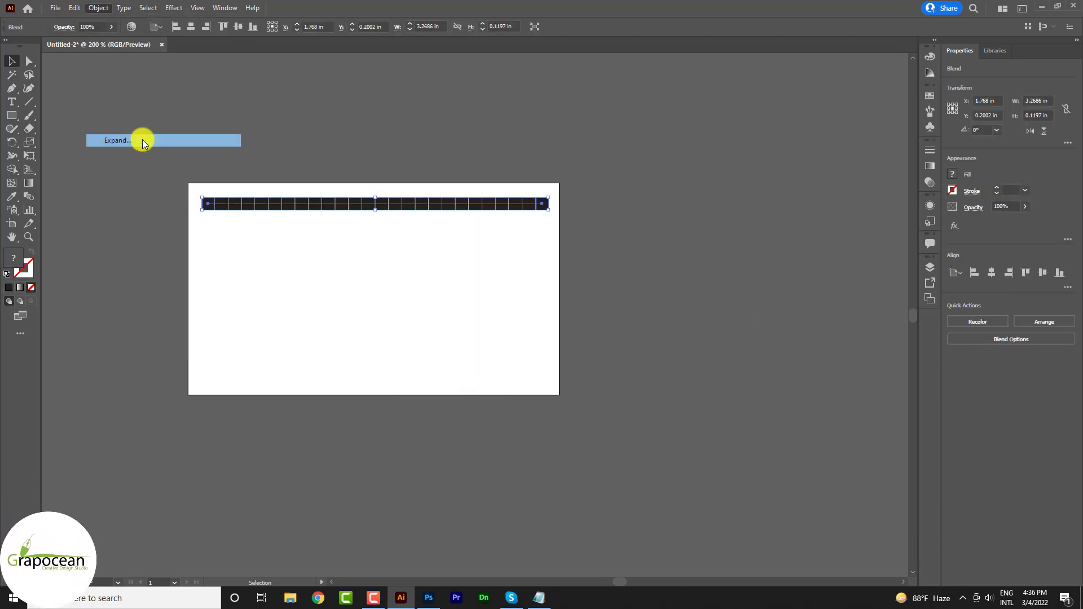
pyautogui.click(142, 141)
pyautogui.click(495, 357)
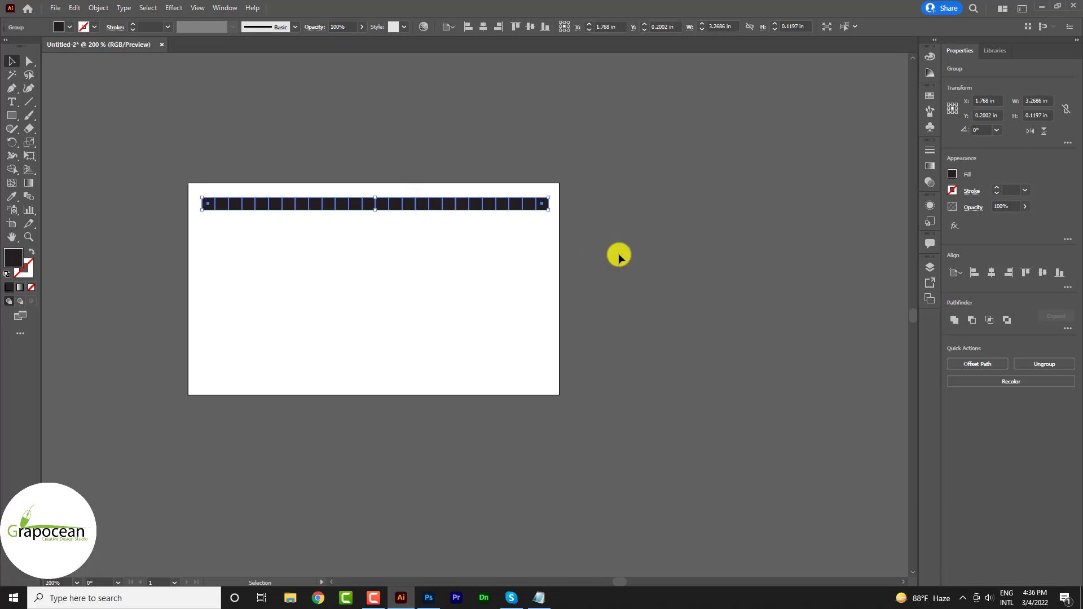
# Step: Copy the row of squares down to the bottom edge and select both strips
pyautogui.click(550, 236)
pyautogui.click(350, 212)
pyautogui.moveTo(370, 206); pyautogui.dragTo(370, 381)
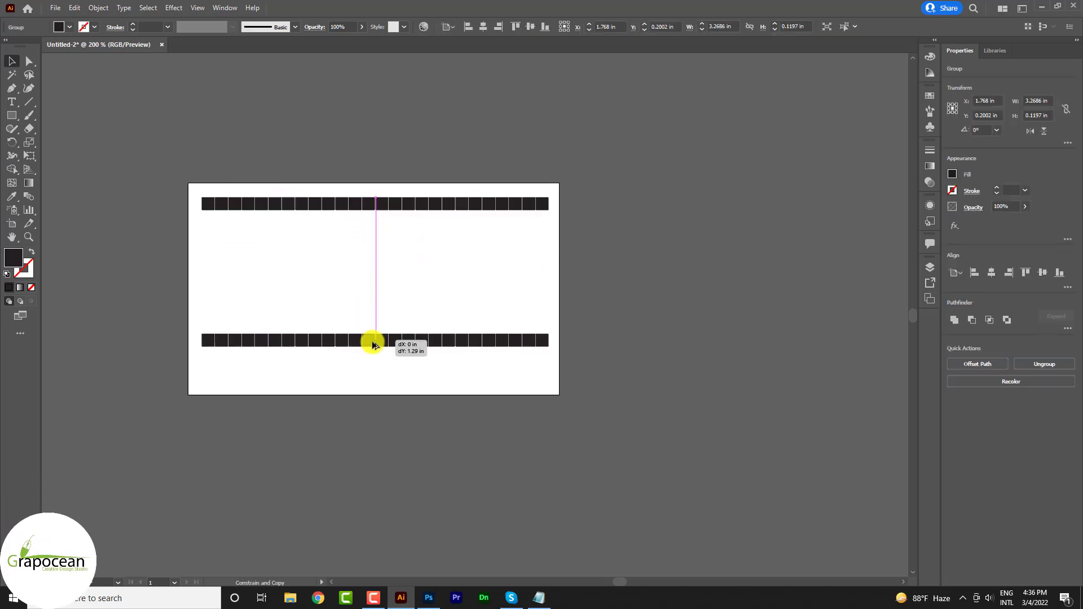
pyautogui.click(620, 381)
pyautogui.moveTo(323, 306); pyautogui.dragTo(568, 375)
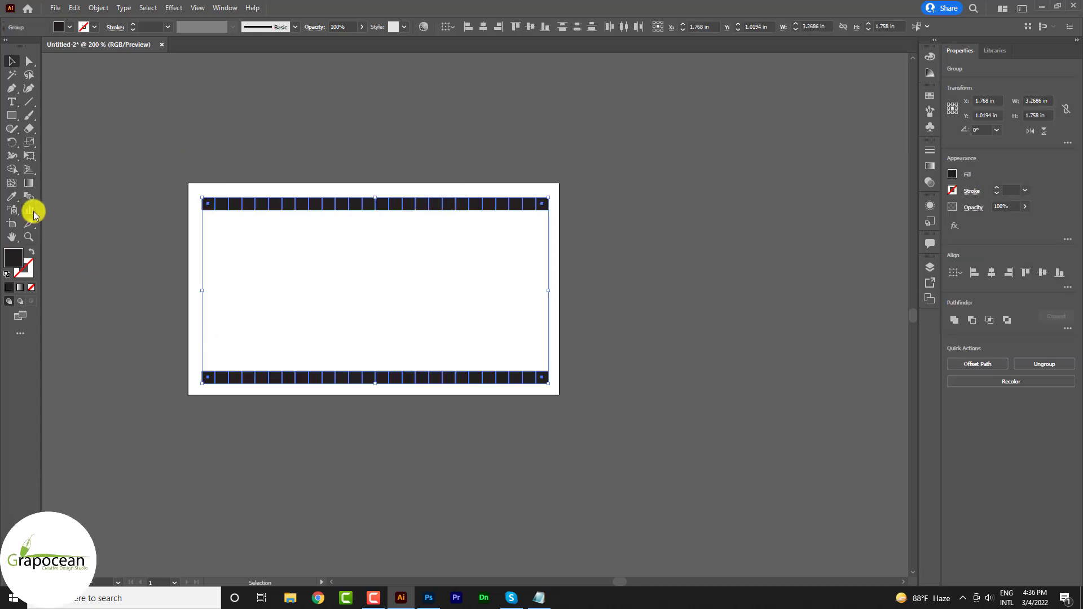
# Step: Blend the top strip into the bottom strip using Specified Steps
pyautogui.click(28, 196)
pyautogui.click(396, 389)
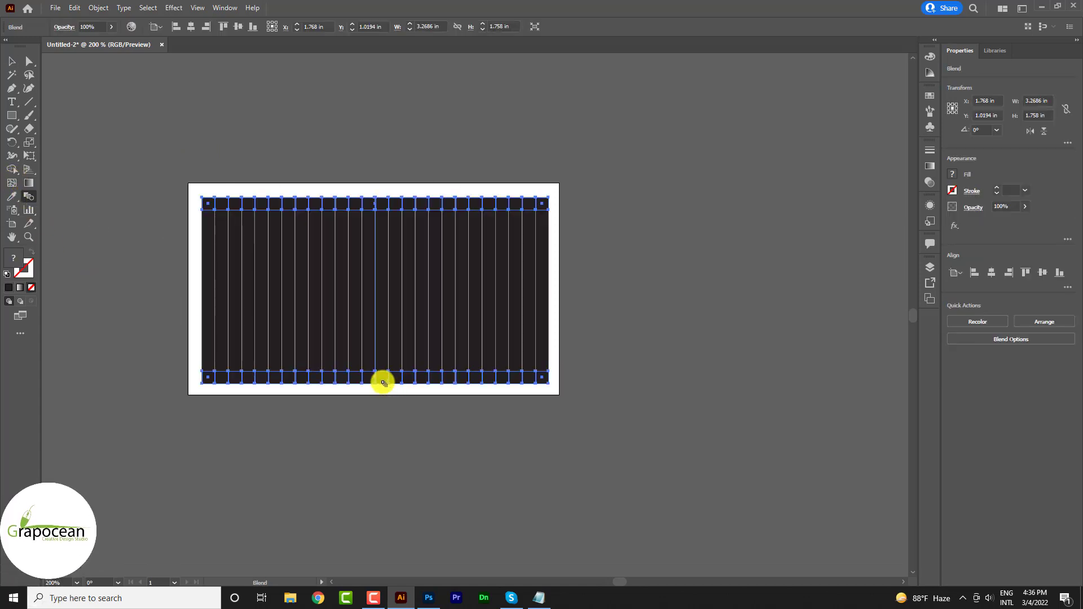
pyautogui.doubleClick(29, 196)
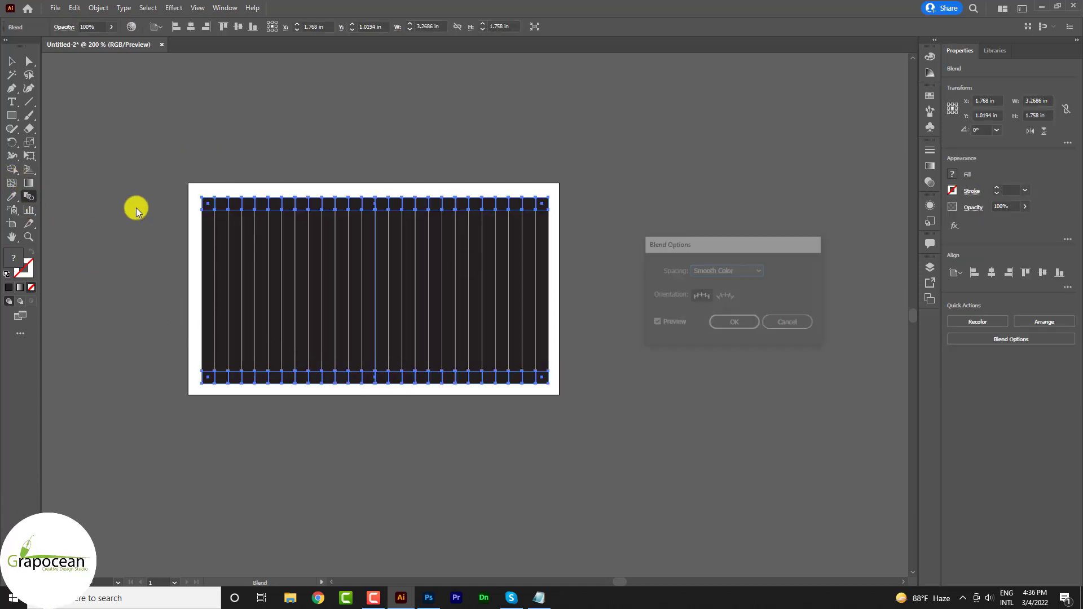
pyautogui.click(728, 271)
pyautogui.click(733, 293)
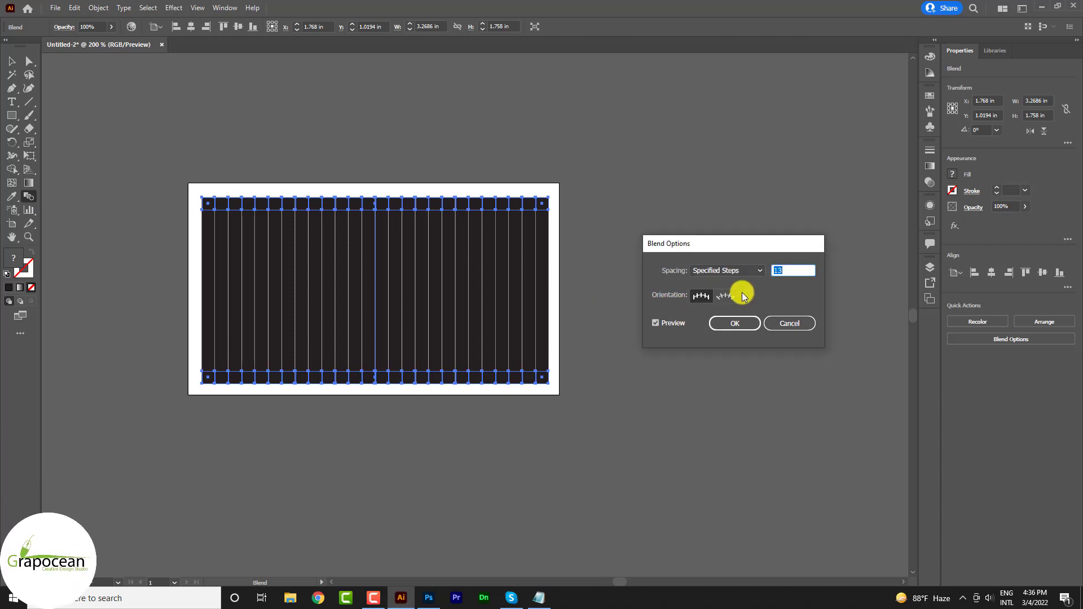
pyautogui.scroll(-1, 814, 271)
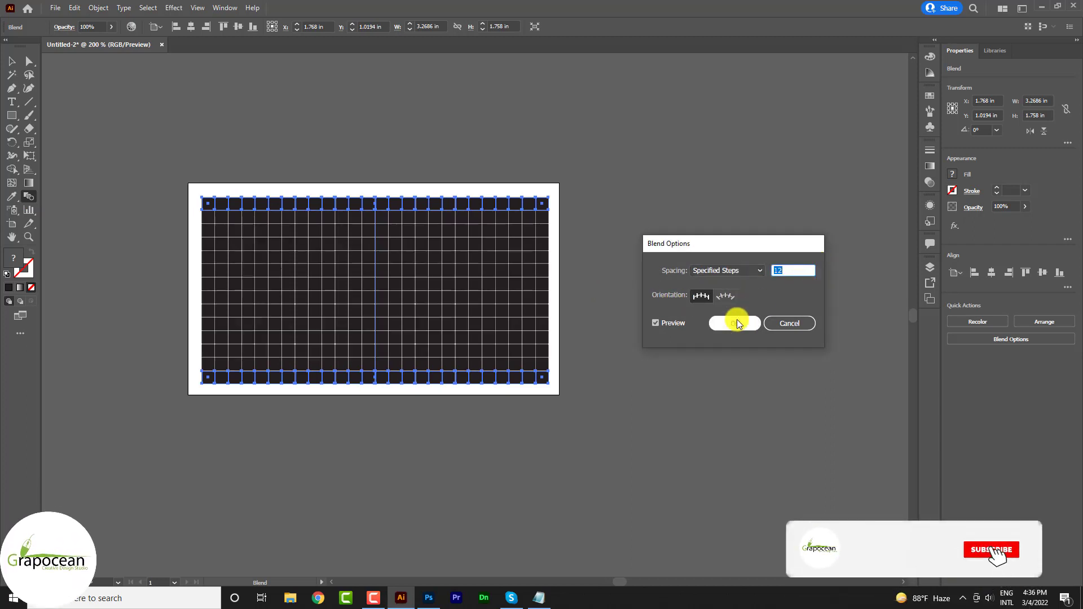
pyautogui.click(735, 323)
# Step: Expand the grid blend into separate squares and select the whole grid
pyautogui.click(12, 61)
pyautogui.click(143, 220)
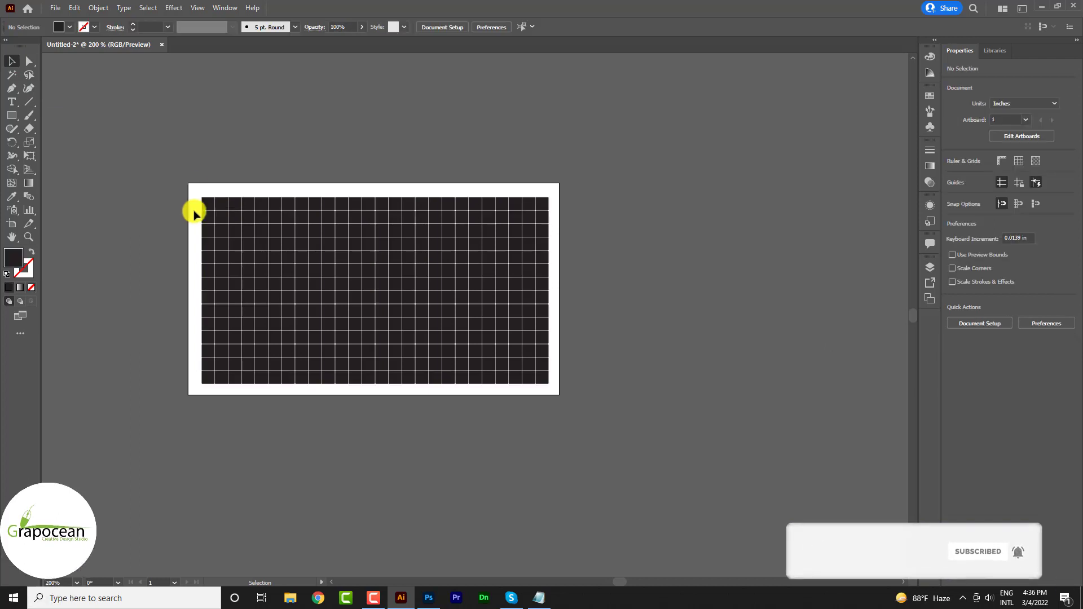
pyautogui.click(479, 331)
pyautogui.rightClick(426, 291)
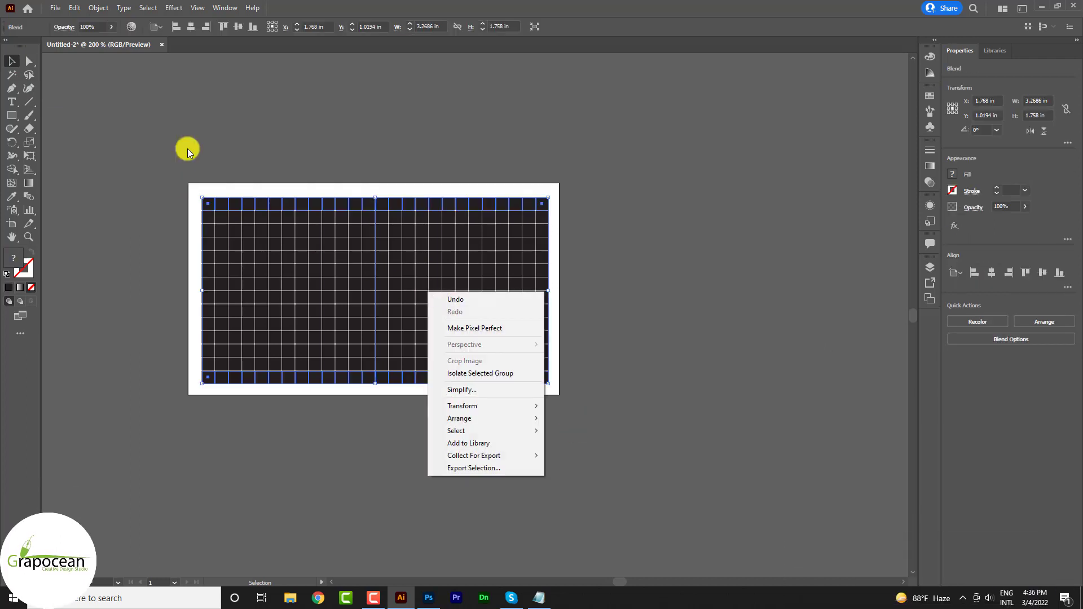
pyautogui.click(93, 7)
pyautogui.click(130, 109)
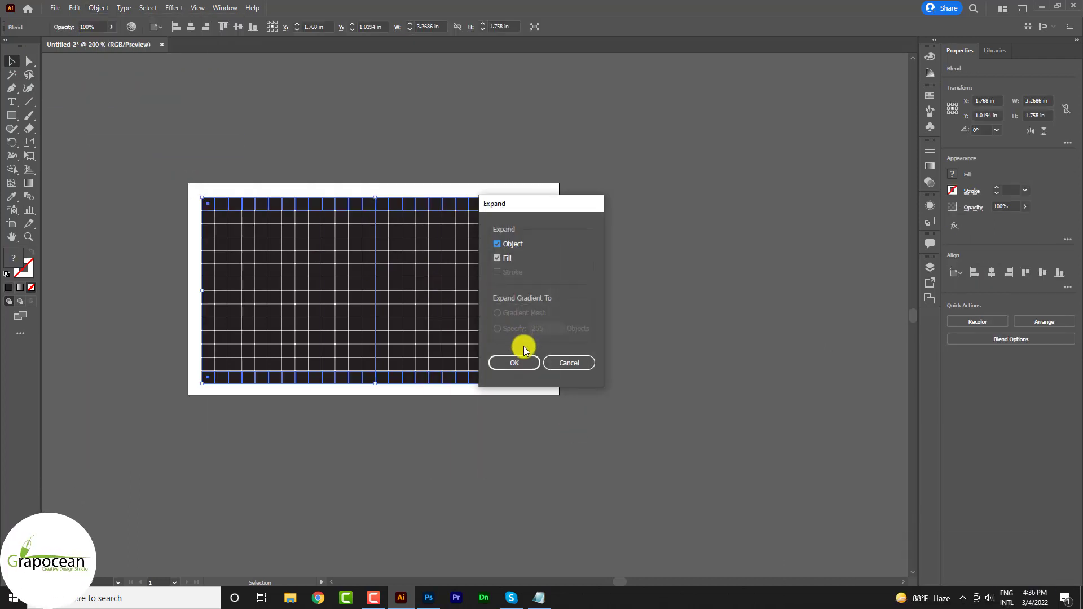
pyautogui.click(514, 362)
pyautogui.click(662, 325)
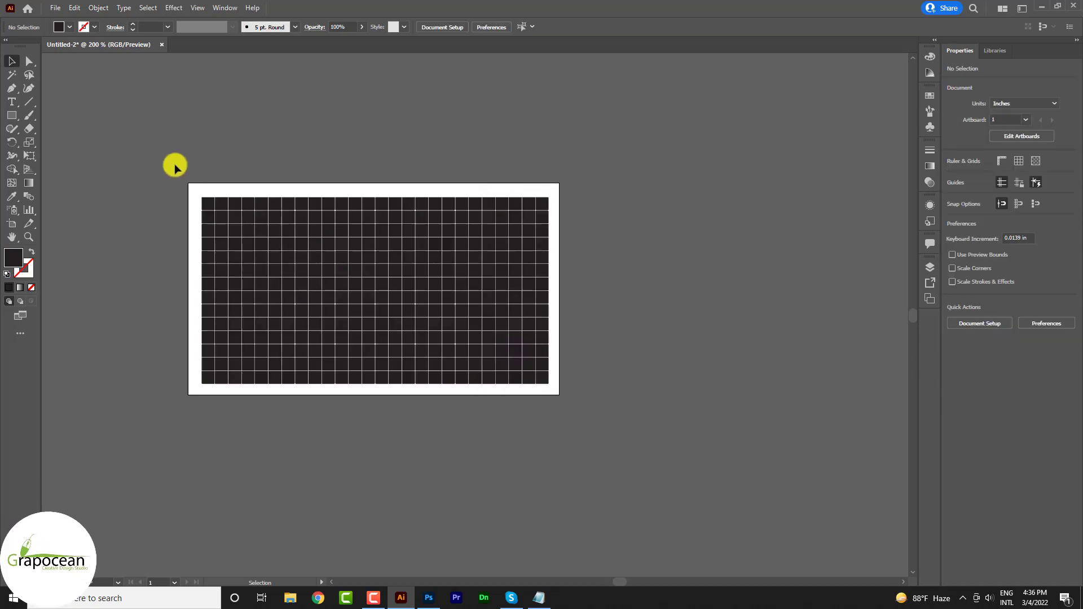
pyautogui.moveTo(548, 384); pyautogui.dragTo(586, 401)
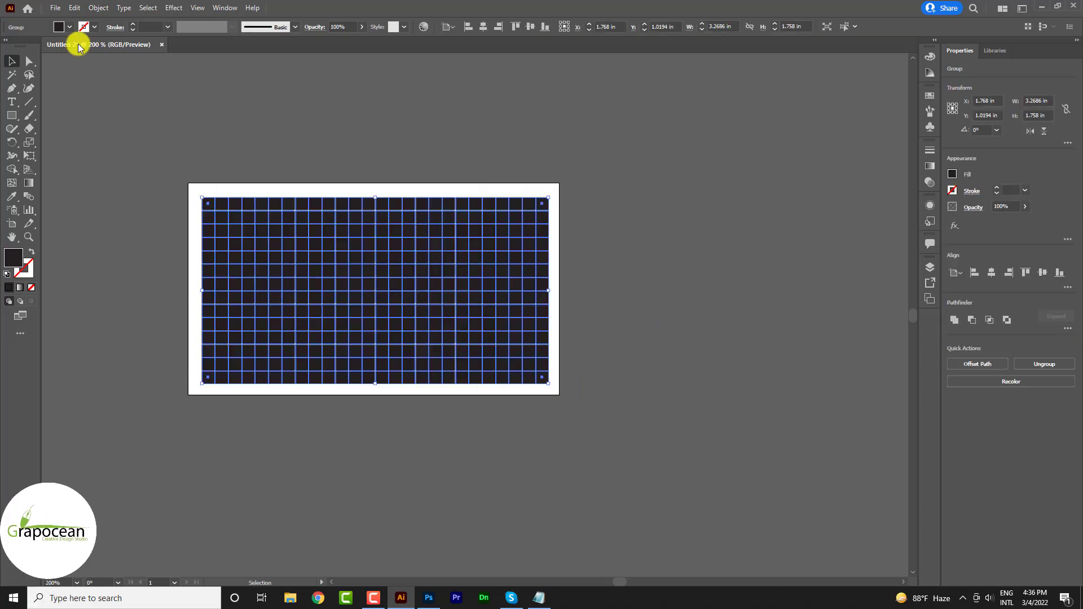
# Step: Use the Randomus script for random fill colours and opacity, then drag the grid into Photoshop
pyautogui.click(55, 8)
pyautogui.click(249, 280)
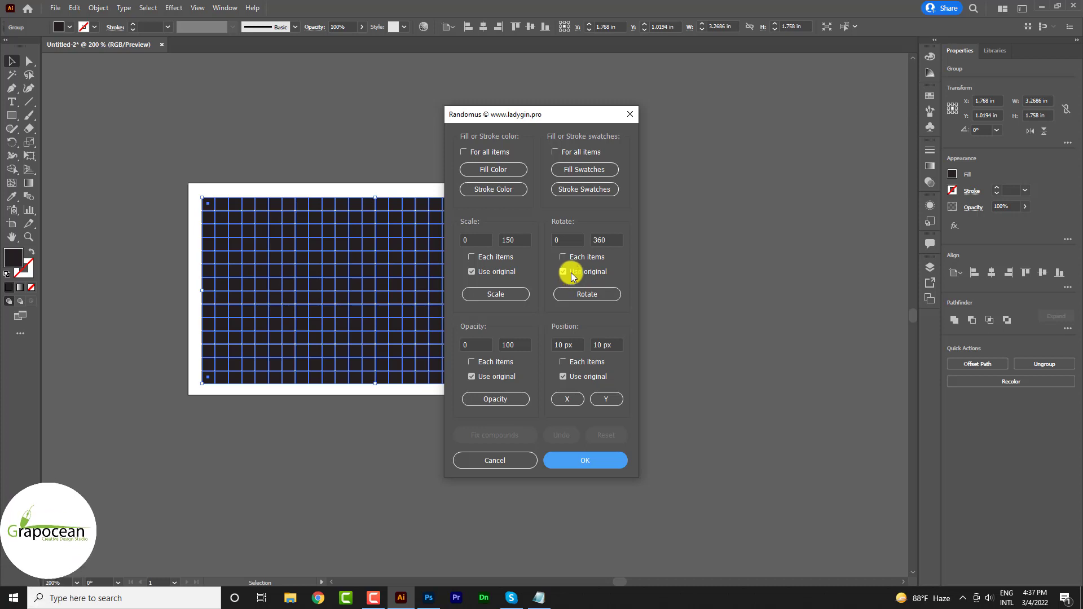
pyautogui.click(581, 172)
pyautogui.click(496, 171)
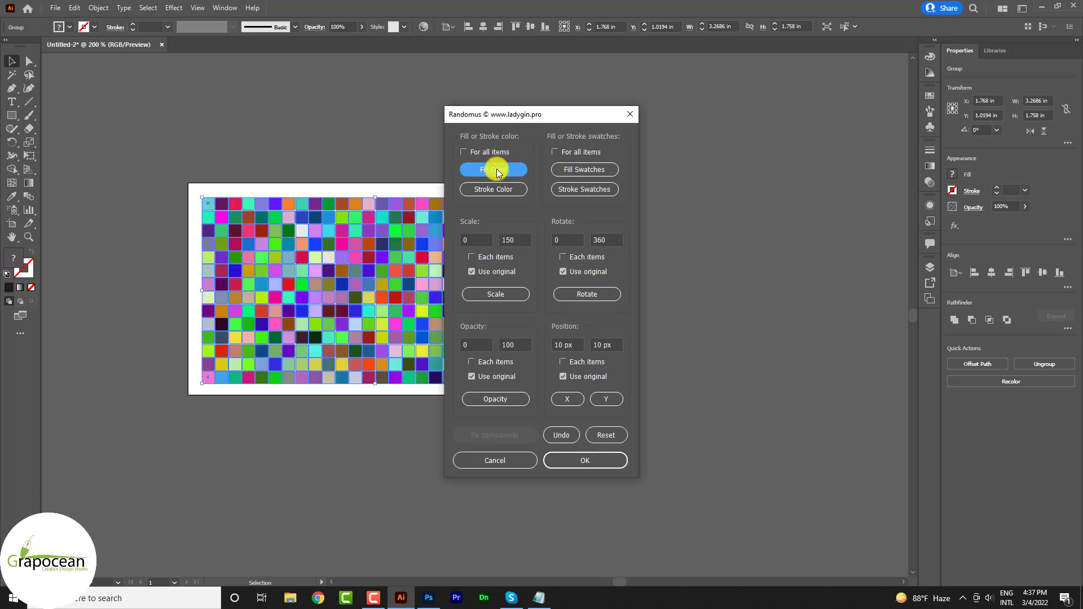
pyautogui.click(504, 399)
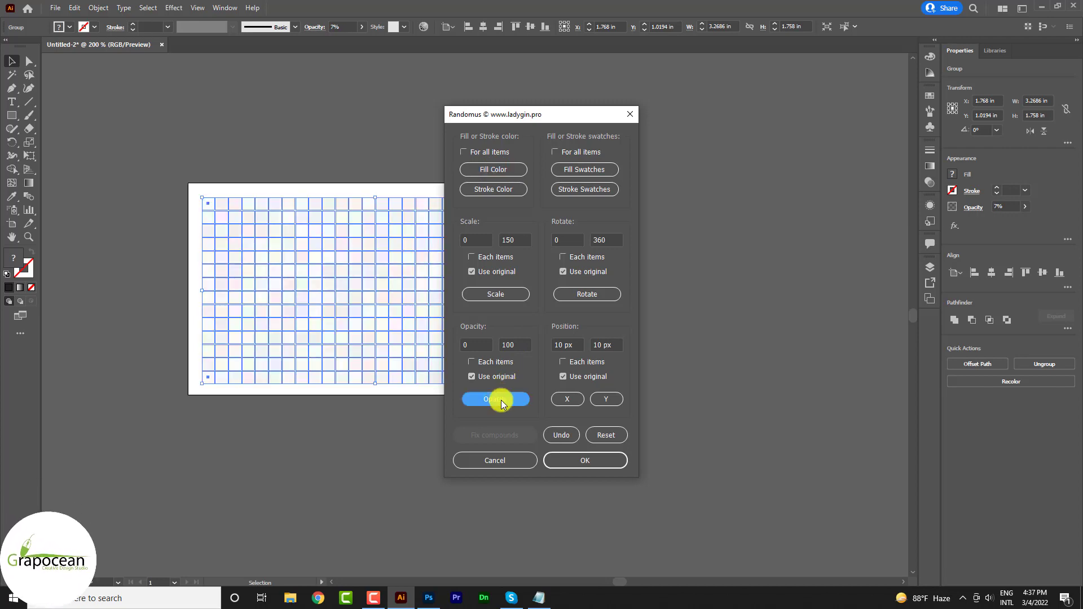
pyautogui.click(502, 401)
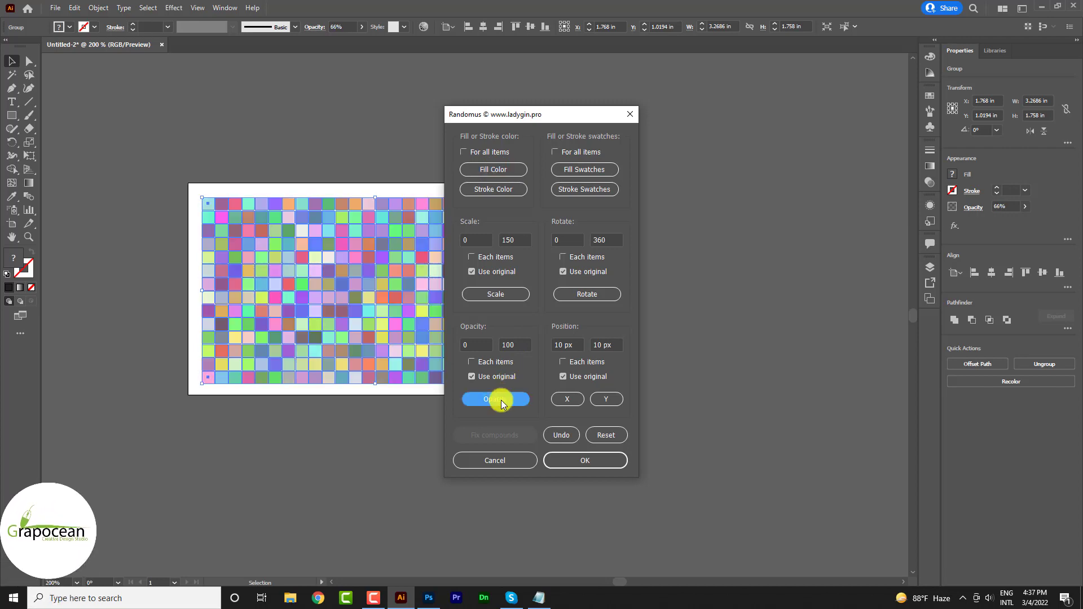
pyautogui.click(575, 464)
pyautogui.moveTo(405, 284); pyautogui.dragTo(464, 539)
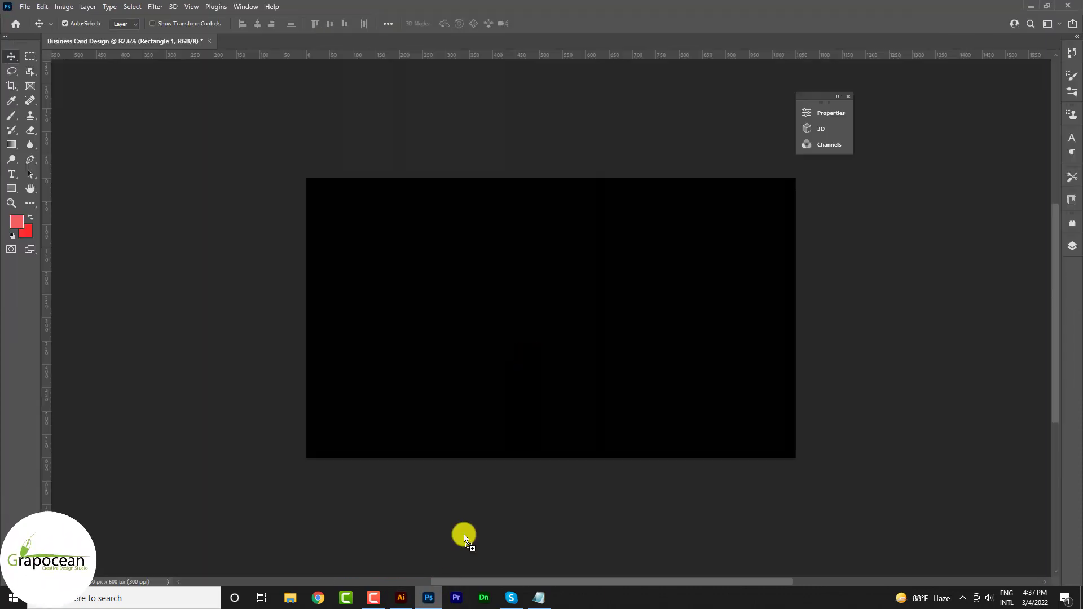
# Step: Position and scale the placed colour grid to cover the black card edge to edge
pyautogui.moveTo(530, 354); pyautogui.dragTo(611, 325)
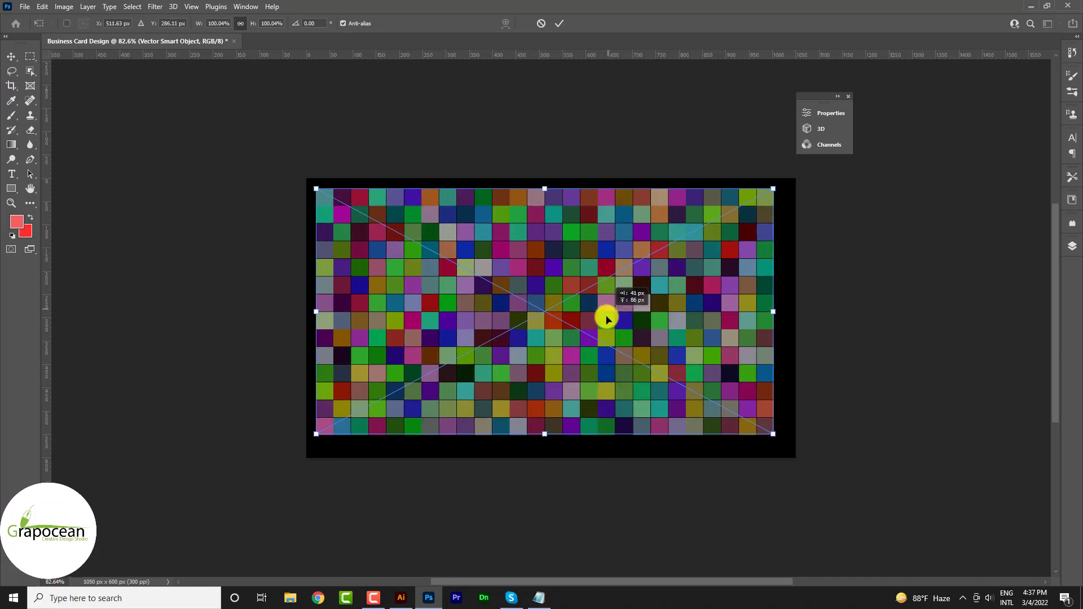
pyautogui.moveTo(785, 442); pyautogui.dragTo(796, 456)
pyautogui.moveTo(550, 187); pyautogui.dragTo(547, 179)
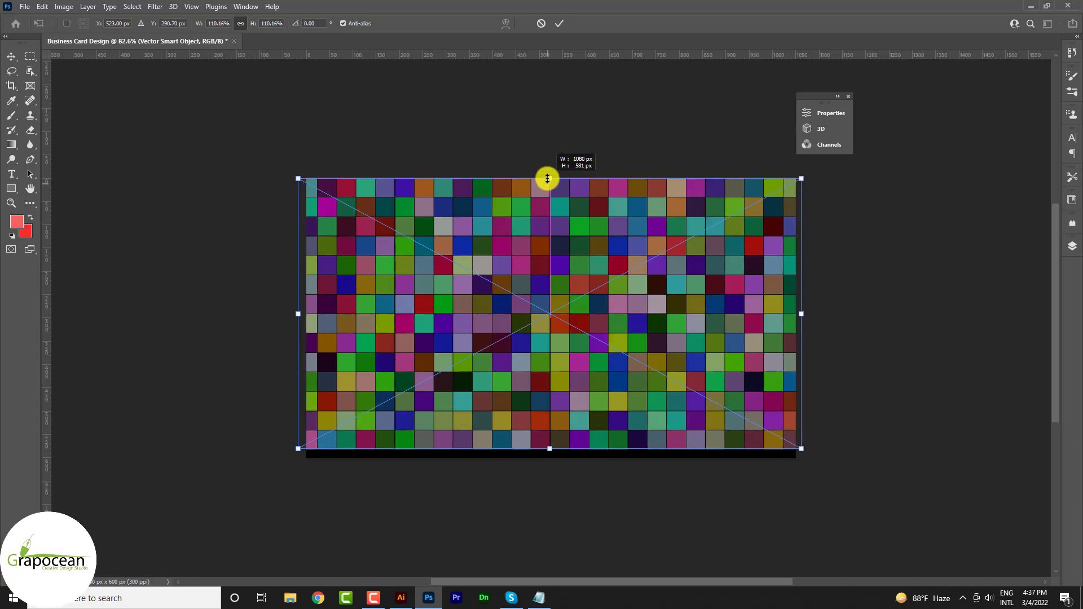
pyautogui.moveTo(804, 450); pyautogui.dragTo(818, 459)
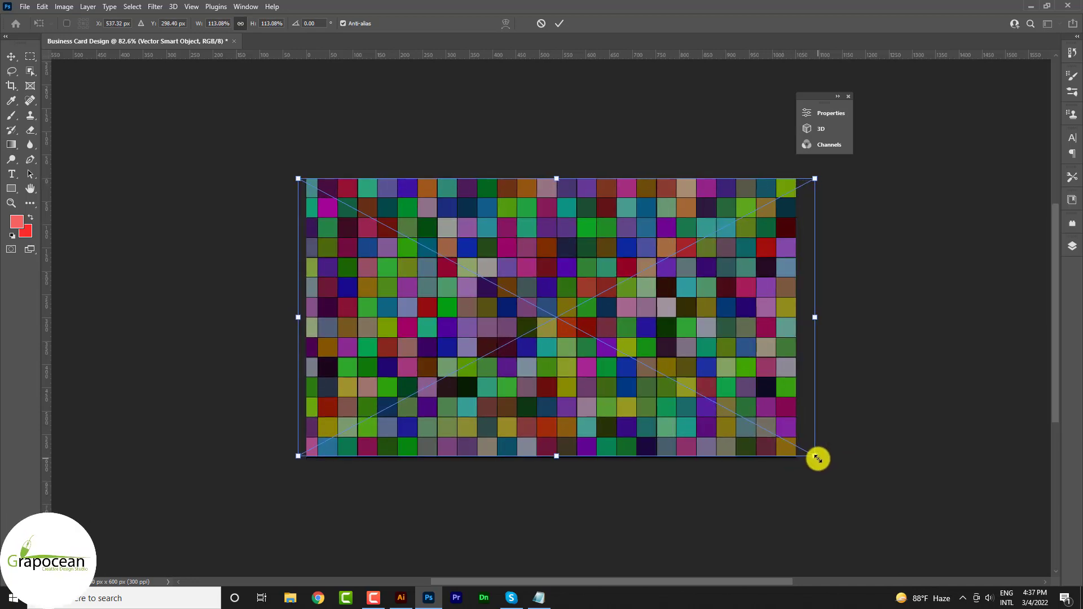
pyautogui.moveTo(298, 181); pyautogui.dragTo(304, 181)
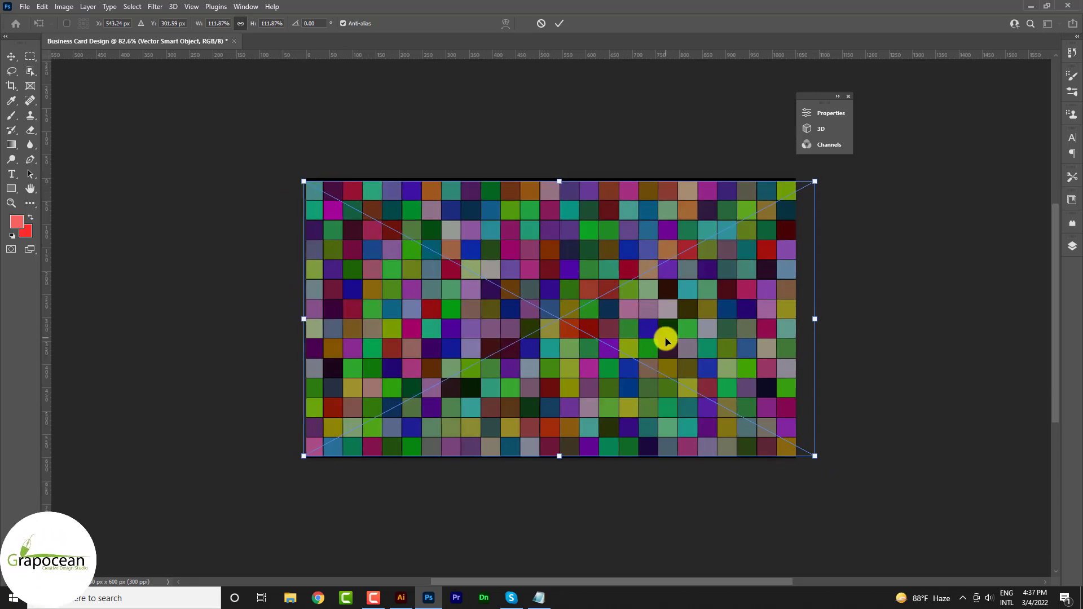
pyautogui.press('Up')
pyautogui.press('Up')
pyautogui.press('Up')
pyautogui.moveTo(564, 460); pyautogui.dragTo(564, 463)
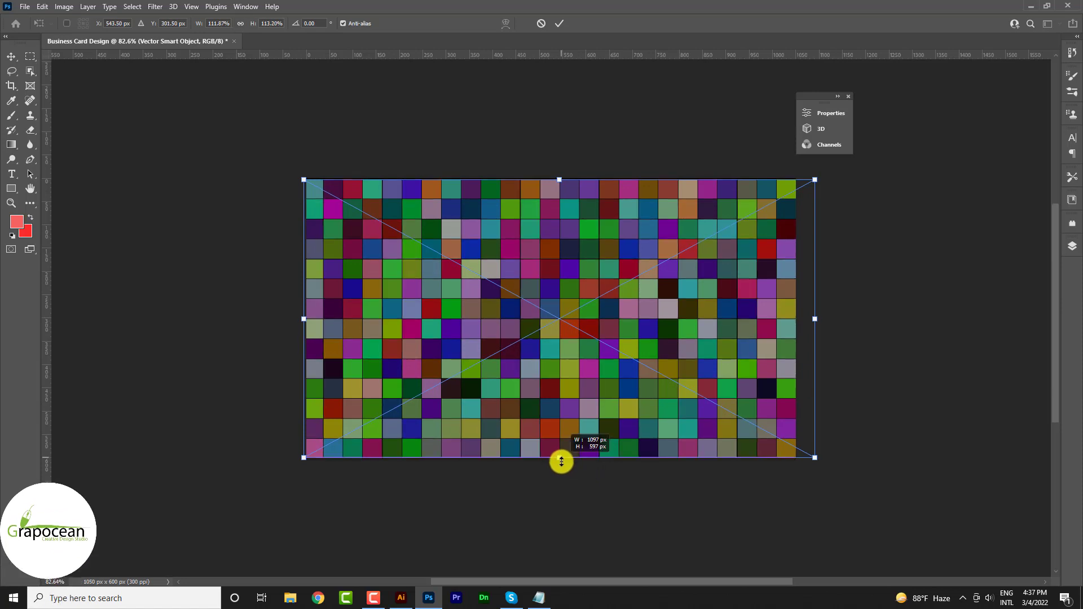
pyautogui.click(559, 23)
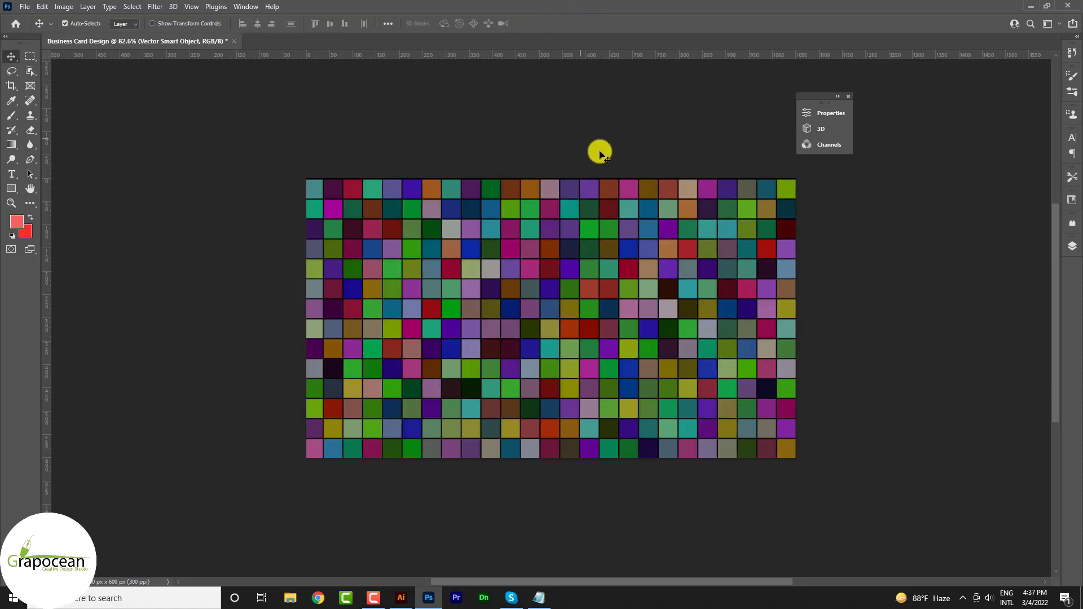
# Step: Set the tile layer to Luminosity blending at about 16% opacity
pyautogui.click(1072, 246)
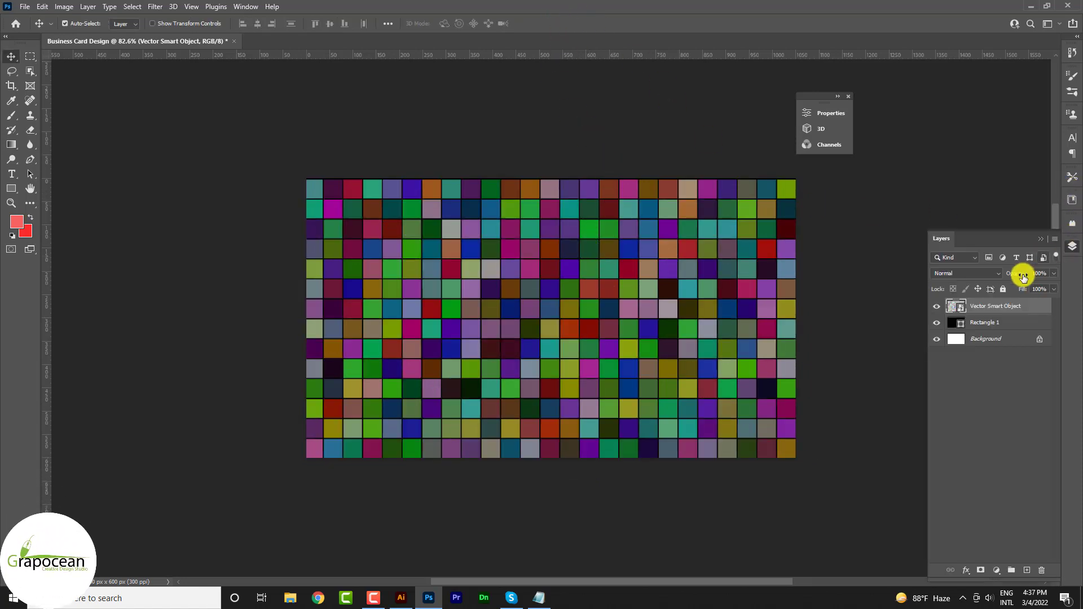
pyautogui.click(970, 273)
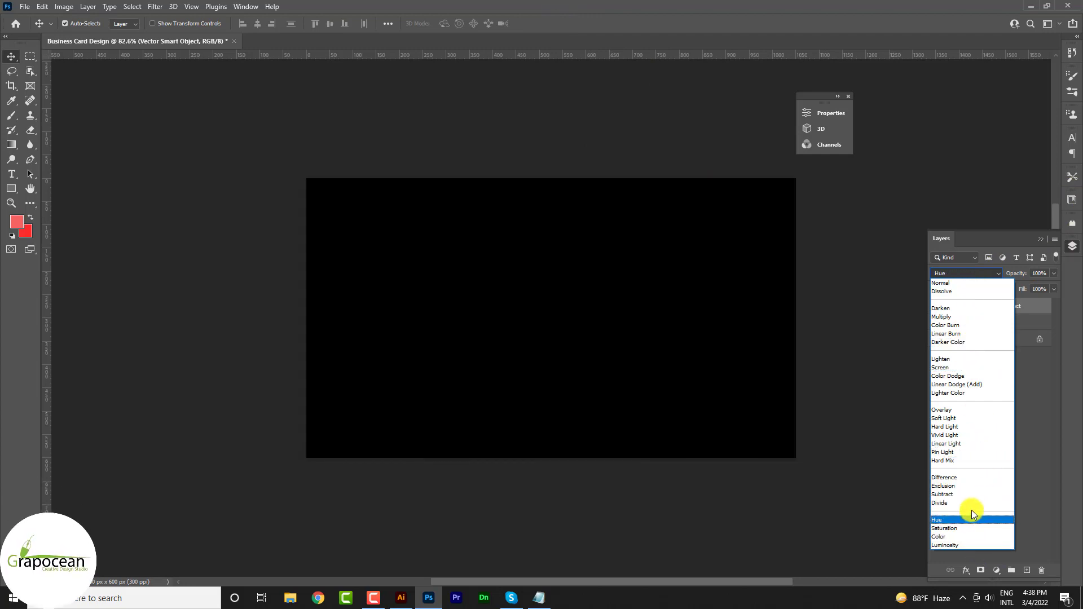
pyautogui.click(981, 547)
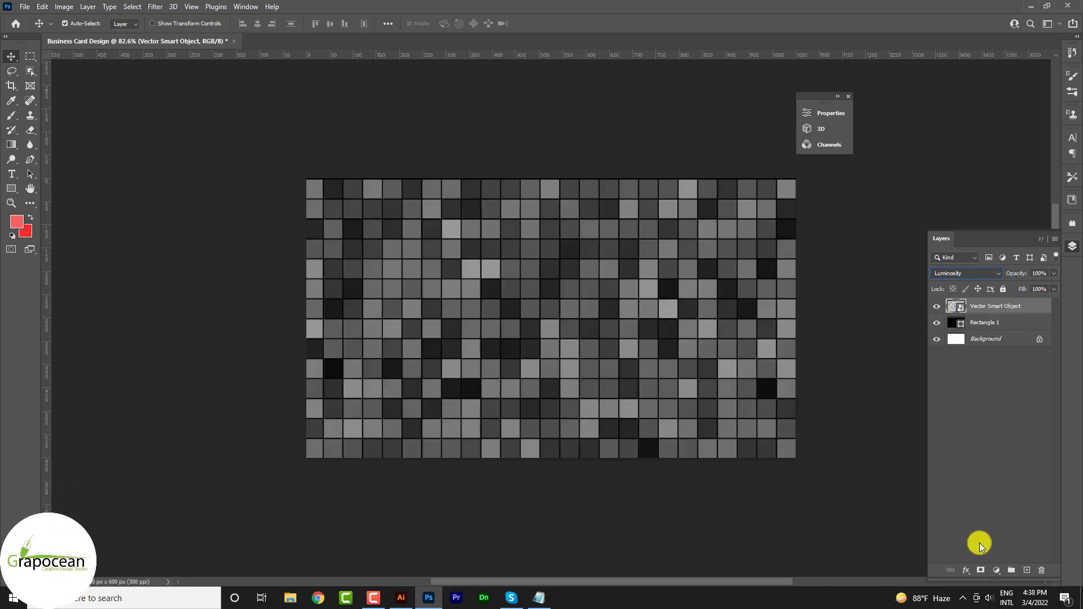
pyautogui.moveTo(1054, 273); pyautogui.dragTo(1009, 289)
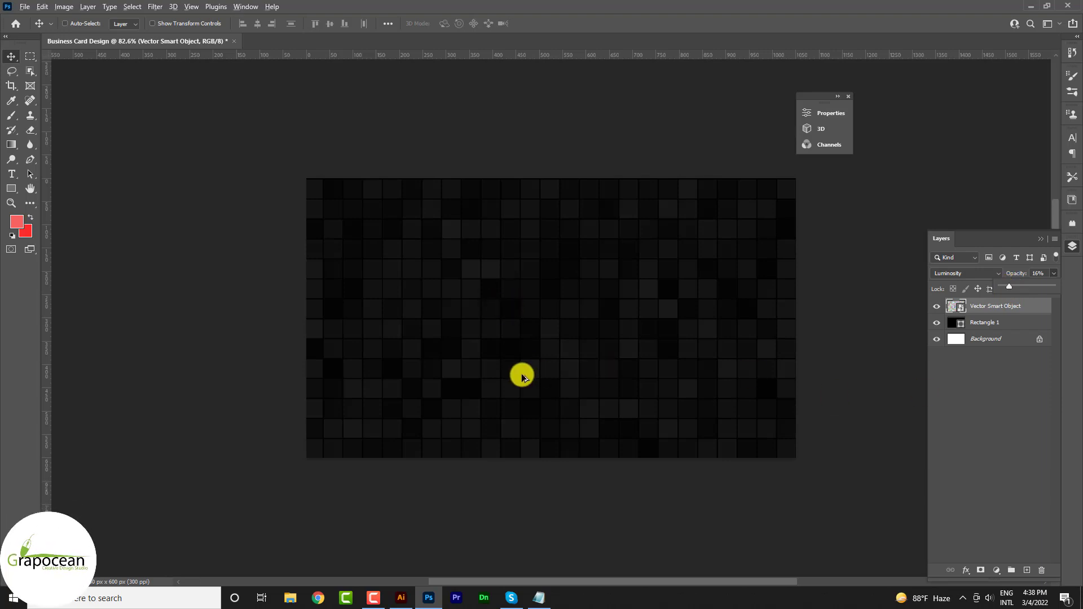
pyautogui.scroll(-3, 520, 375)
pyautogui.scroll(2, 599, 424)
pyautogui.scroll(2, 581, 404)
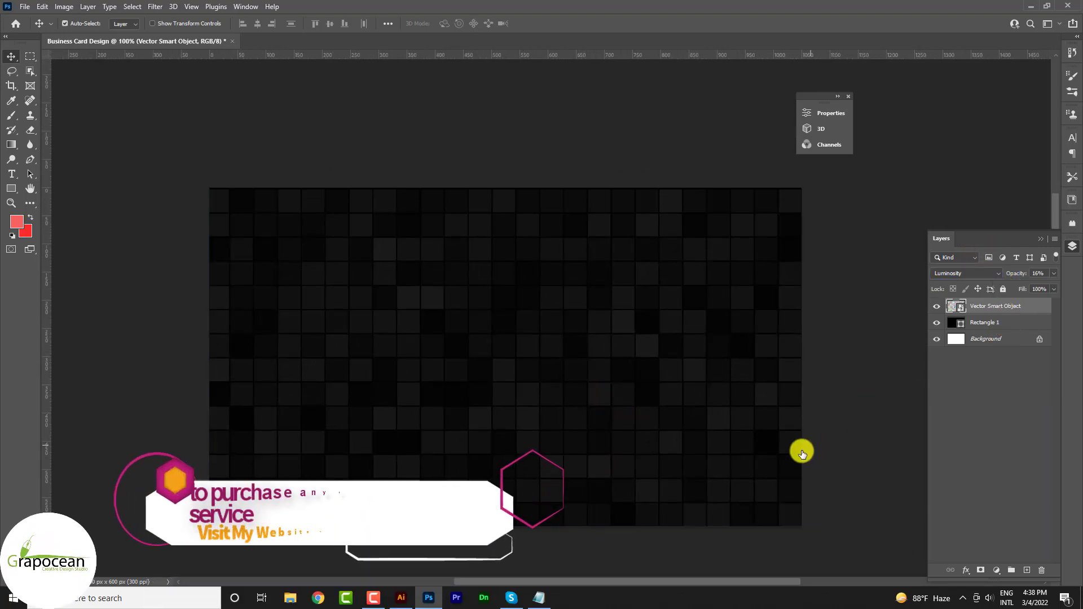
# Step: Shrink the tile layer and move it to the card's left edge
pyautogui.hotkey('ctrl', 't')
pyautogui.moveTo(834, 527); pyautogui.dragTo(702, 486)
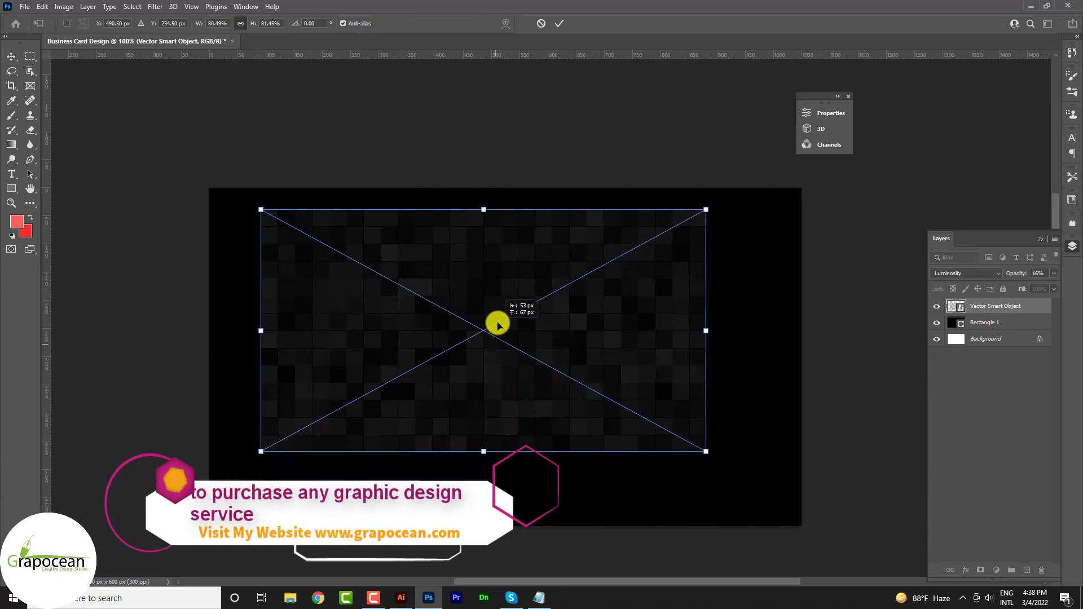
pyautogui.moveTo(532, 359); pyautogui.dragTo(514, 310)
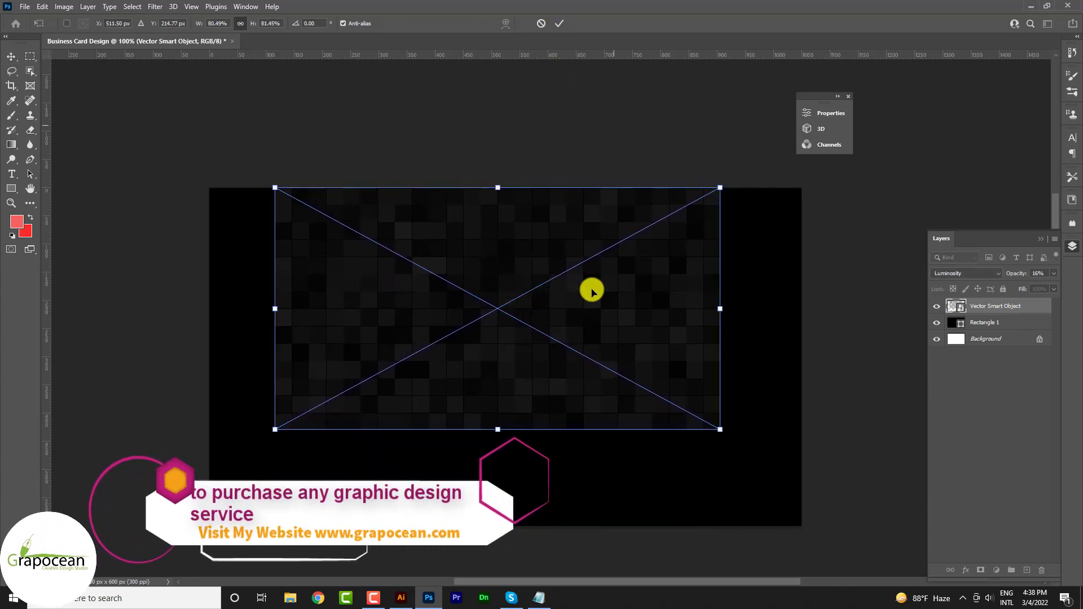
pyautogui.click(559, 23)
pyautogui.moveTo(563, 284)
pyautogui.mouseDown()
pyautogui.moveTo(499, 282)
pyautogui.moveTo(942, 258)
pyautogui.moveTo(732, 292)
pyautogui.moveTo(748, 278)
pyautogui.moveTo(733, 278)
pyautogui.mouseUp()
pyautogui.click(509, 247)
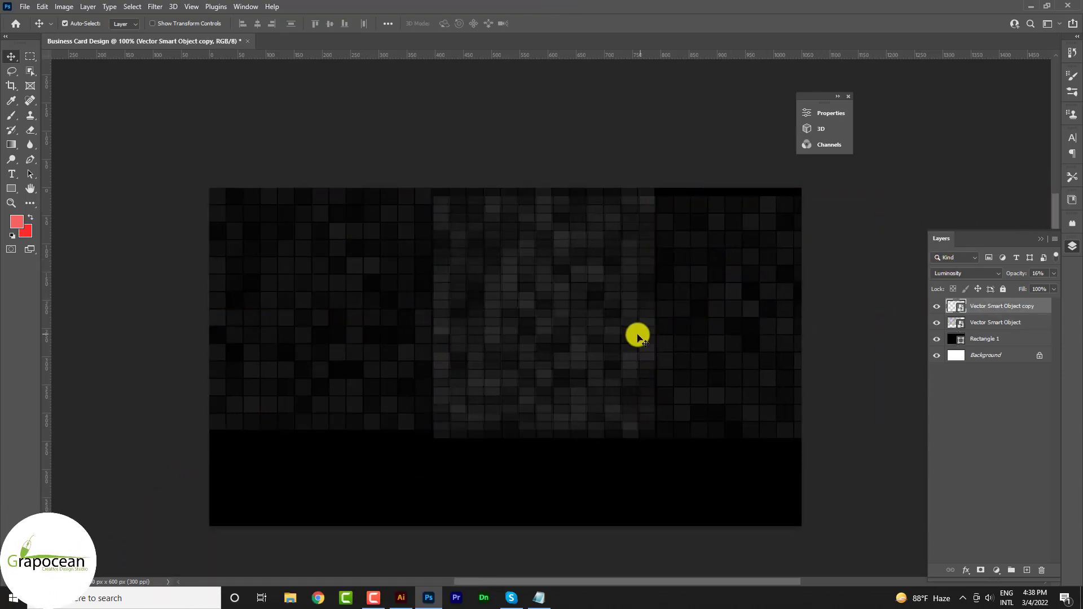
# Step: Place a duplicate tile layer beside the first one
pyautogui.scroll(3, 635, 334)
pyautogui.moveTo(544, 321)
pyautogui.mouseDown()
pyautogui.moveTo(512, 404)
pyautogui.moveTo(519, 394)
pyautogui.moveTo(467, 457)
pyautogui.moveTo(329, 344)
pyautogui.moveTo(343, 349)
pyautogui.mouseUp()
pyautogui.scroll(-3, 590, 398)
pyautogui.scroll(-2, 626, 435)
pyautogui.scroll(1, 522, 389)
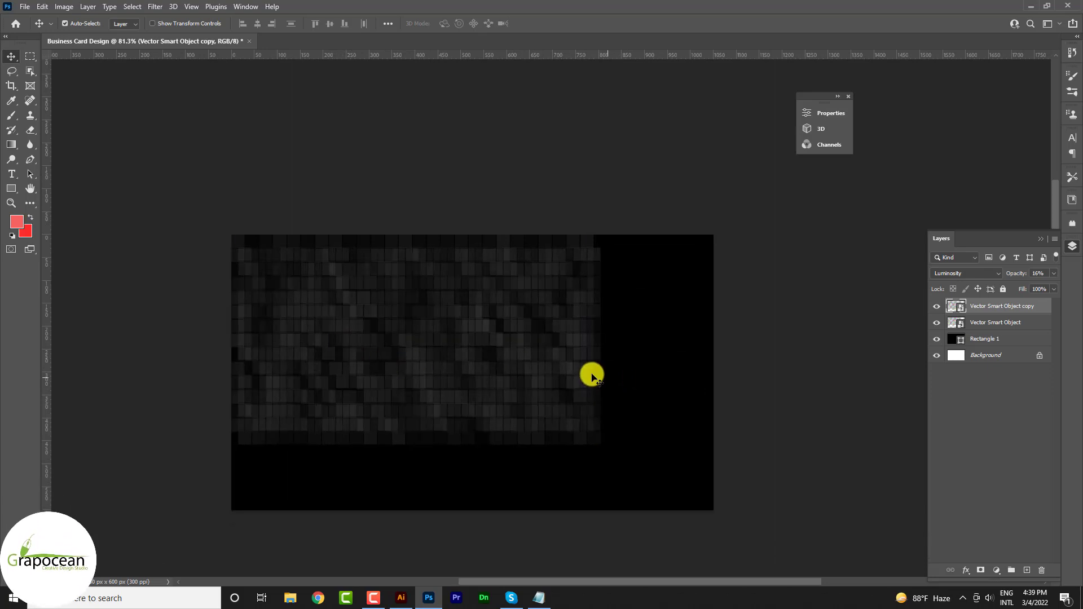
# Step: Enlarge the tiles to cover the card and lower their opacity to 8%
pyautogui.hotkey('ctrl', 't')
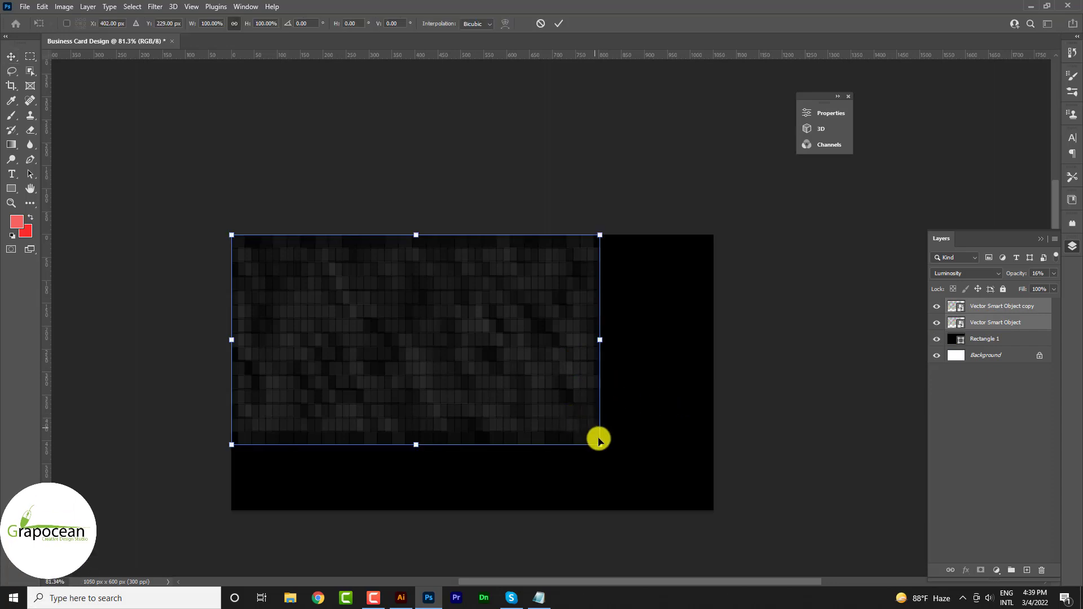
pyautogui.moveTo(598, 441); pyautogui.dragTo(670, 500)
pyautogui.moveTo(504, 381)
pyautogui.mouseDown()
pyautogui.moveTo(493, 426)
pyautogui.moveTo(480, 418)
pyautogui.moveTo(575, 418)
pyautogui.moveTo(557, 410)
pyautogui.mouseUp()
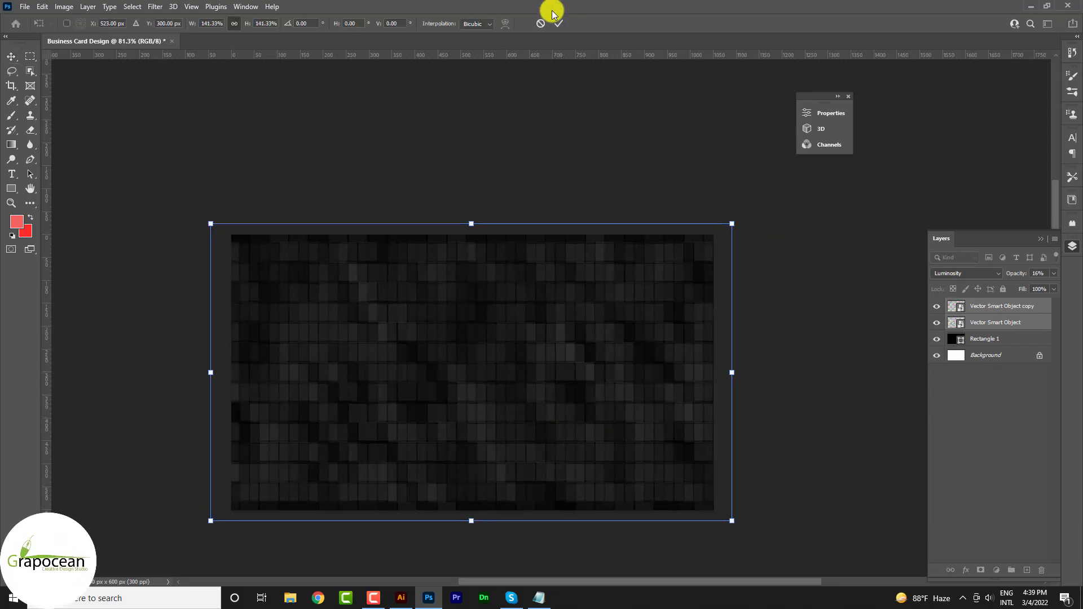
pyautogui.click(1053, 273)
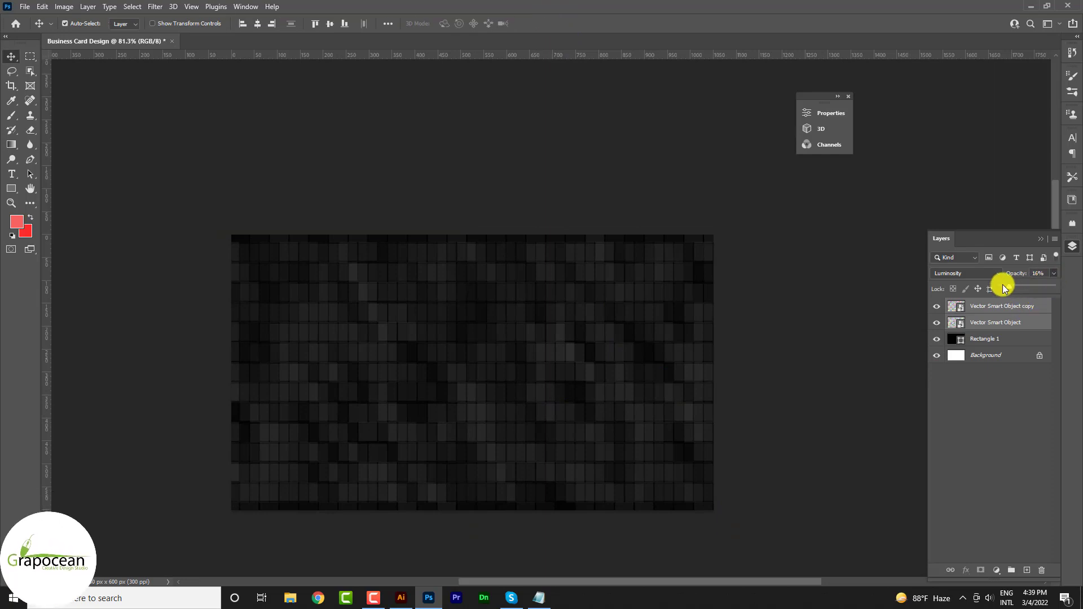
pyautogui.moveTo(1001, 283); pyautogui.dragTo(1009, 286)
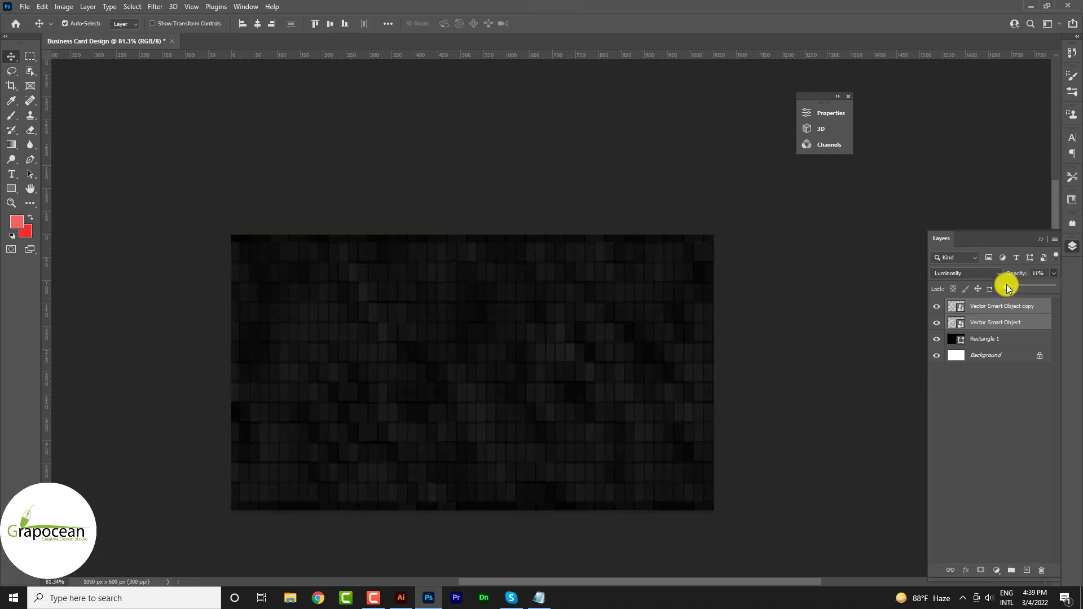
pyautogui.moveTo(1008, 288); pyautogui.dragTo(1003, 285)
pyautogui.moveTo(631, 431); pyautogui.dragTo(666, 501)
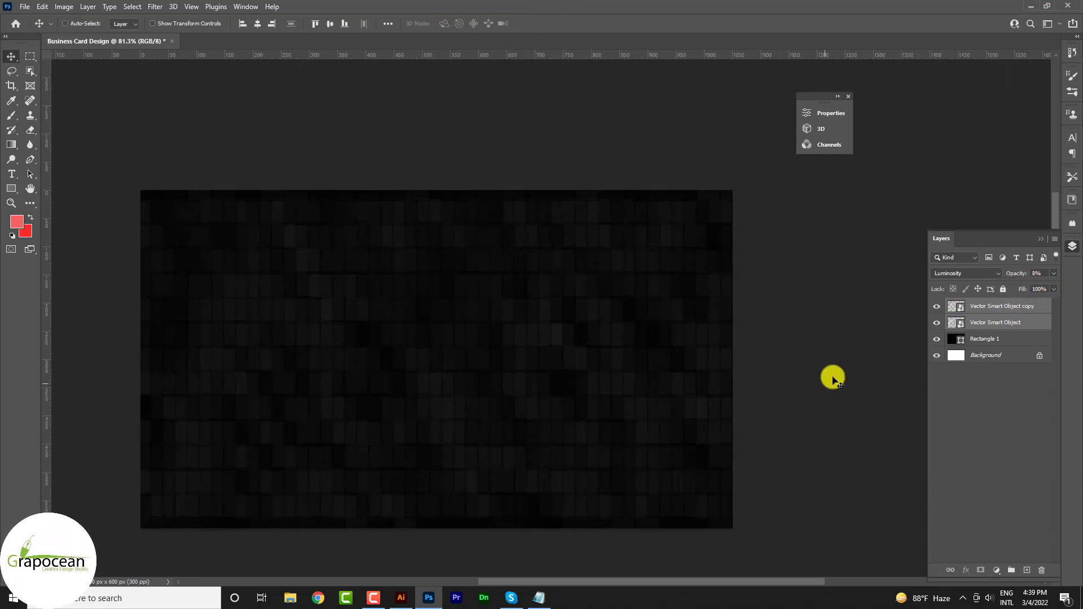
# Step: Squash the texture into the lower half, then duplicate it over the top half
pyautogui.hotkey('ctrl', 't')
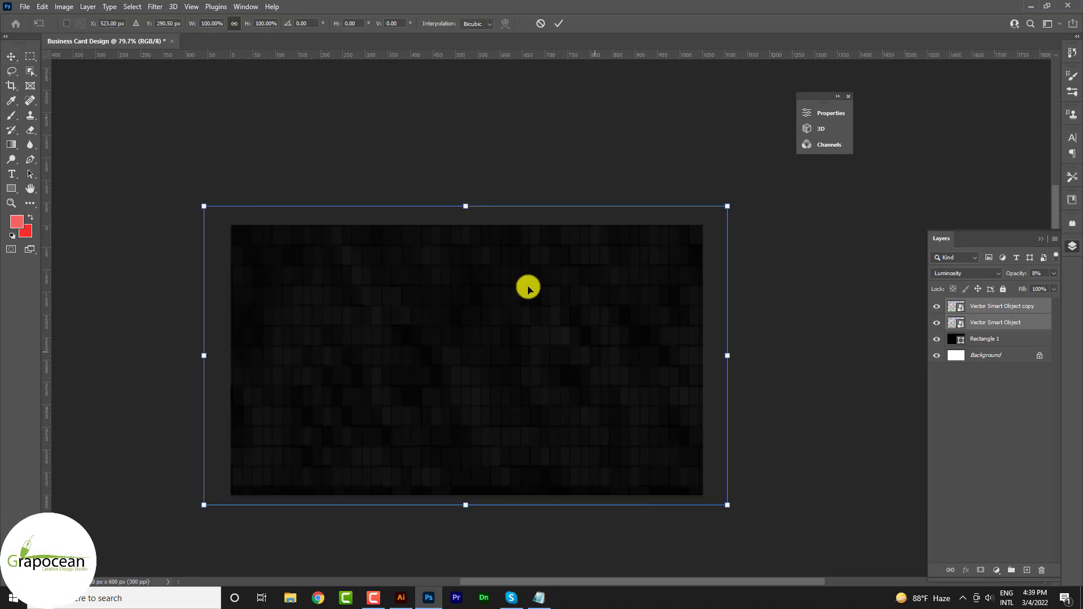
pyautogui.moveTo(466, 206); pyautogui.dragTo(465, 346)
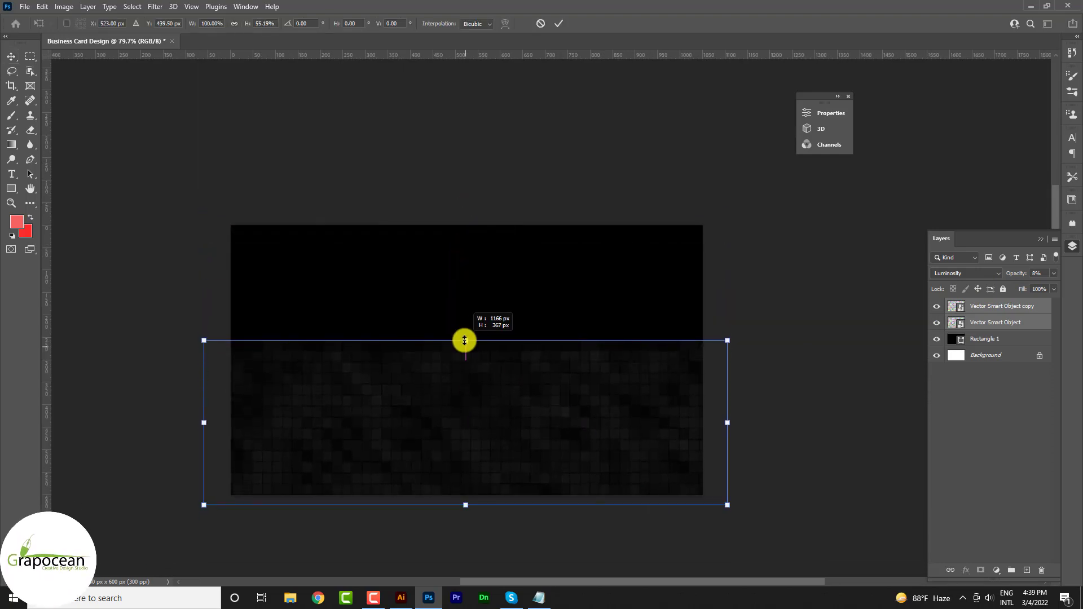
pyautogui.click(558, 24)
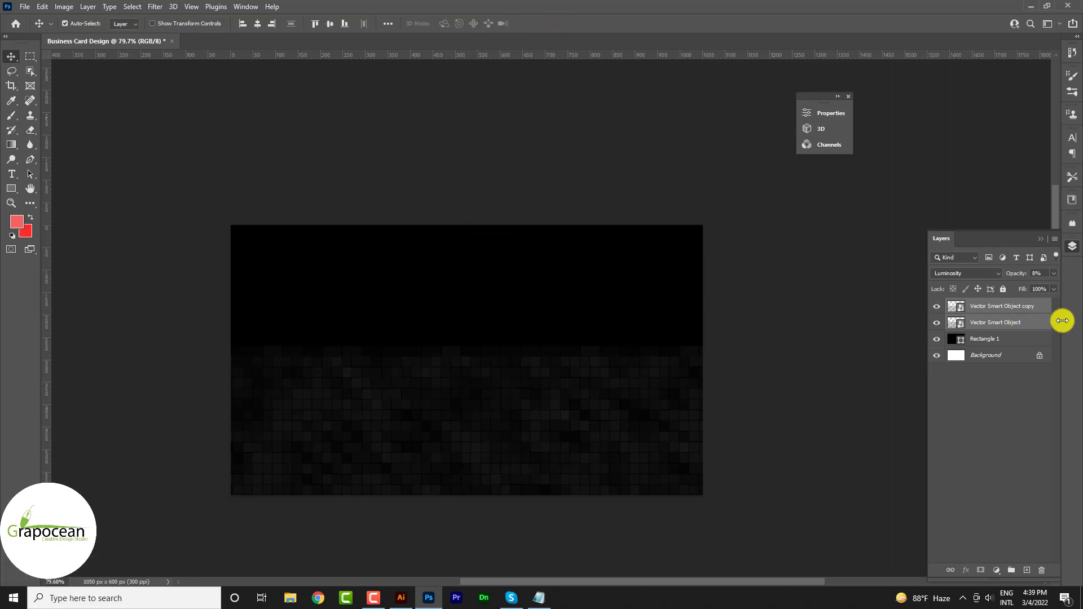
pyautogui.hotkey('ctrl', 'j')
pyautogui.hotkey('ctrl', 't')
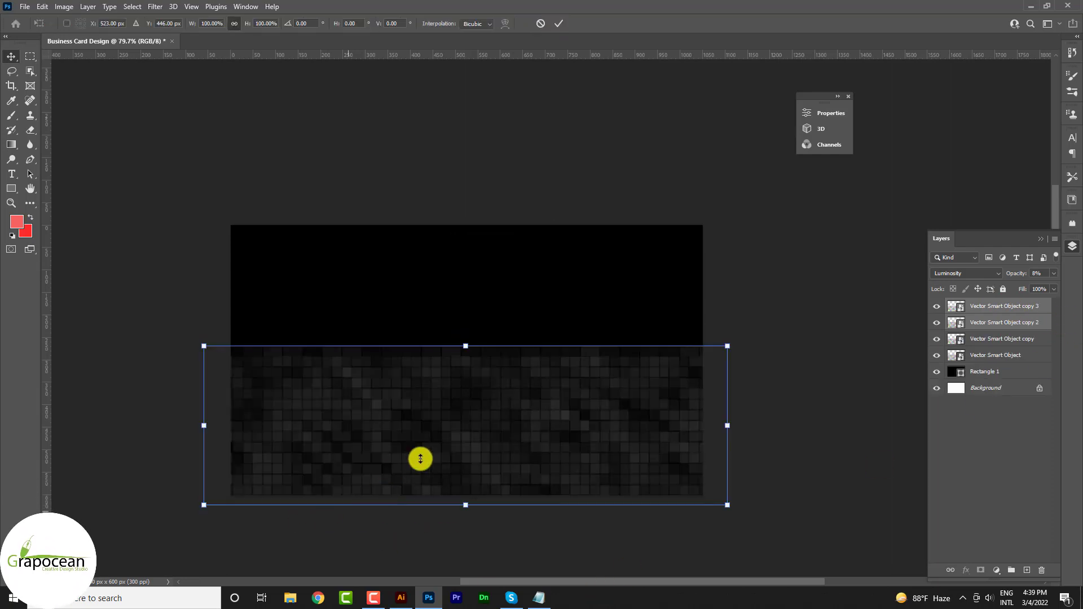
pyautogui.moveTo(421, 457); pyautogui.dragTo(468, 298)
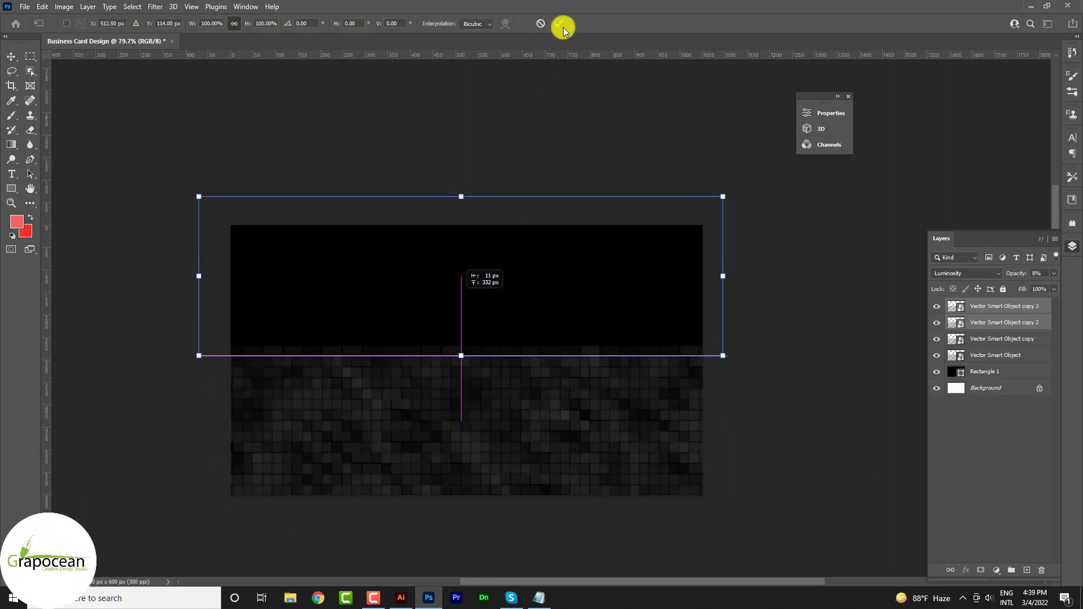
pyautogui.click(559, 23)
# Step: Raise the texture layers' opacity to about 23% so the tiles show more clearly
pyautogui.scroll(-3, 629, 458)
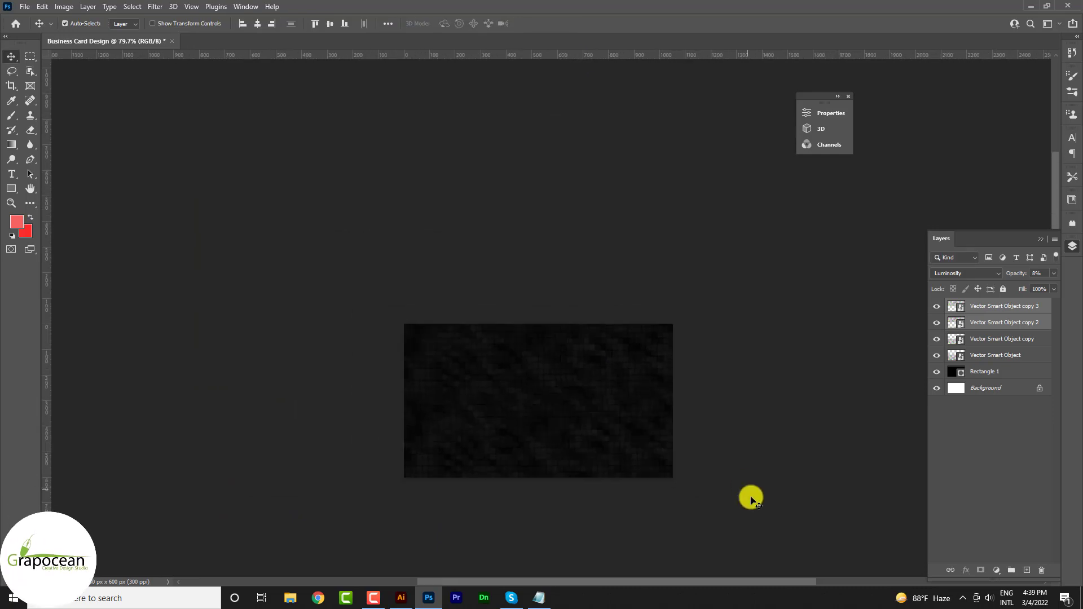
pyautogui.scroll(3, 761, 483)
pyautogui.scroll(3, 759, 467)
pyautogui.scroll(-1, 750, 437)
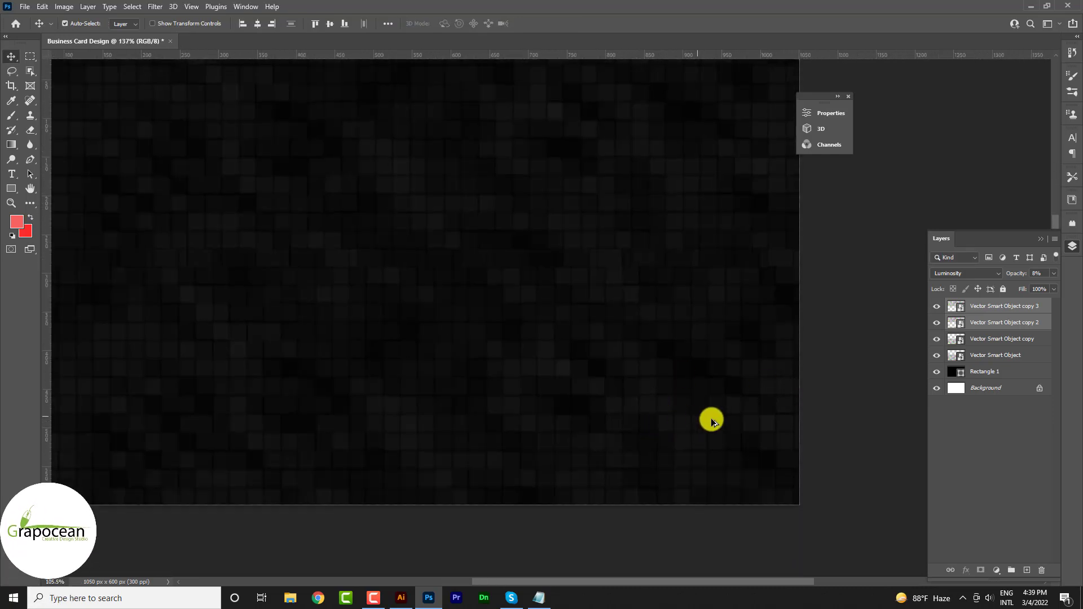
pyautogui.scroll(-3, 711, 420)
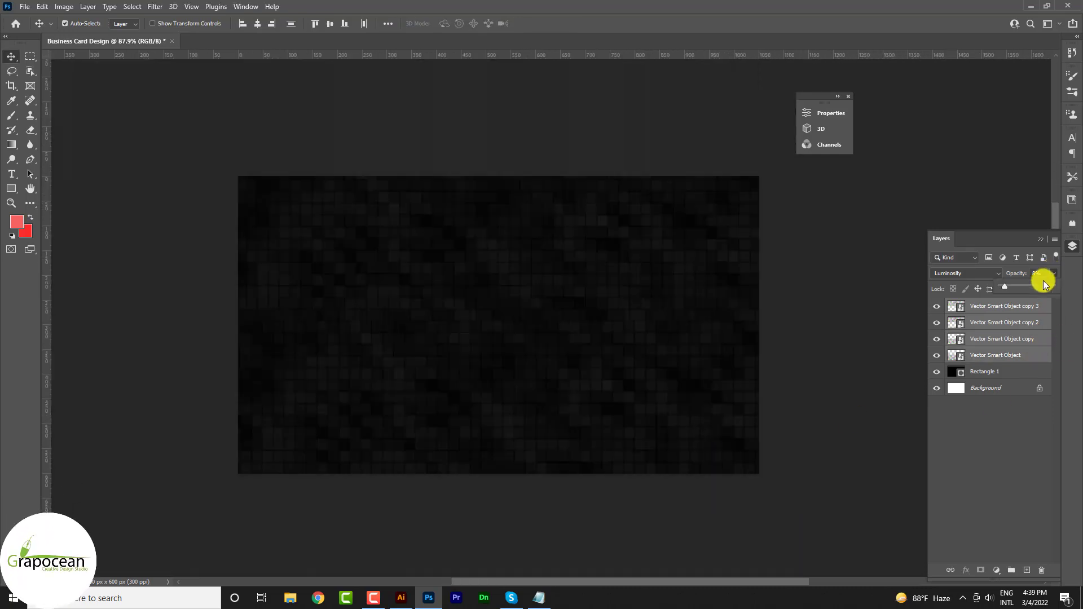
pyautogui.moveTo(1044, 284); pyautogui.dragTo(1008, 289)
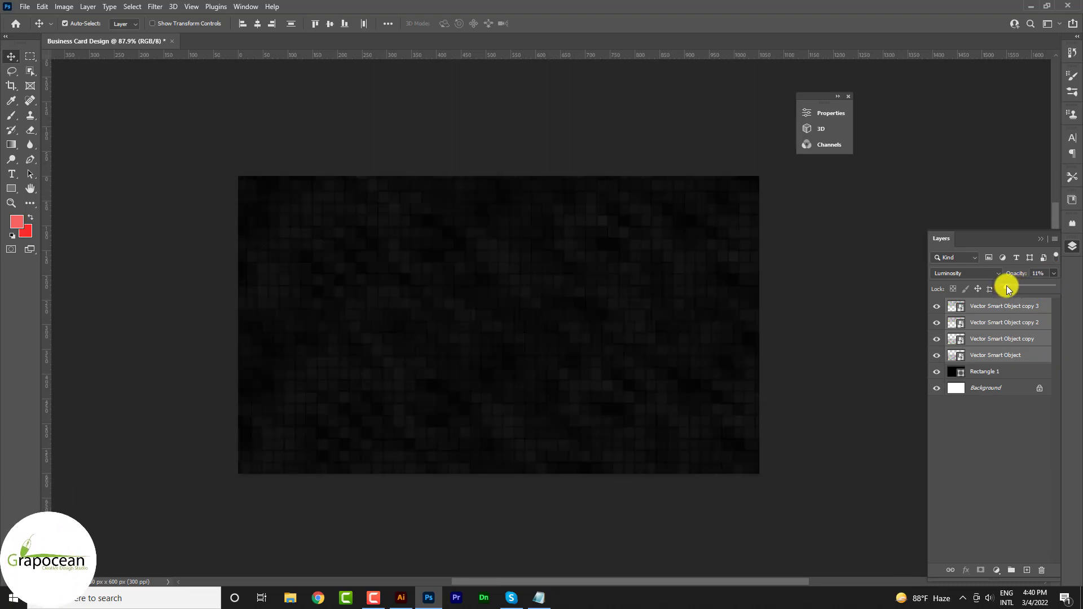
pyautogui.scroll(-2, 650, 418)
pyautogui.scroll(-1, 677, 446)
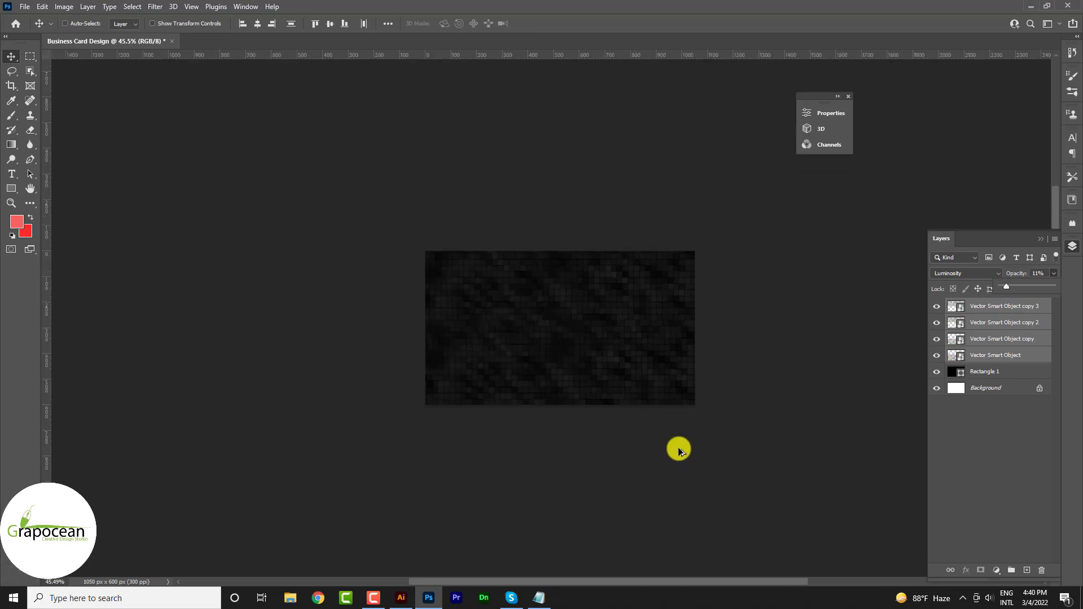
pyautogui.scroll(1, 783, 344)
pyautogui.scroll(1, 784, 345)
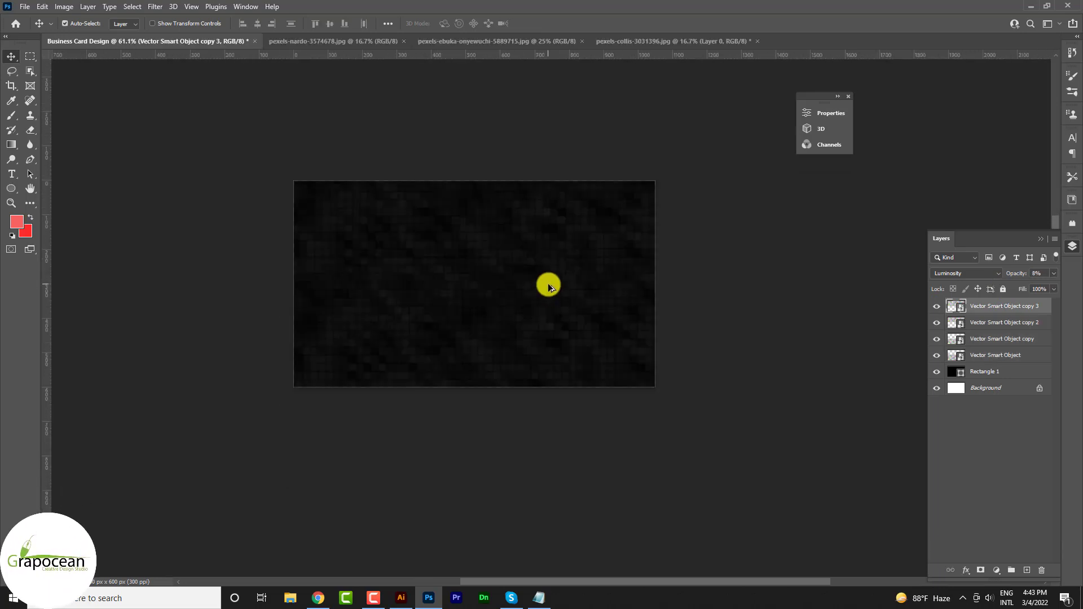
pyautogui.scroll(1, 547, 283)
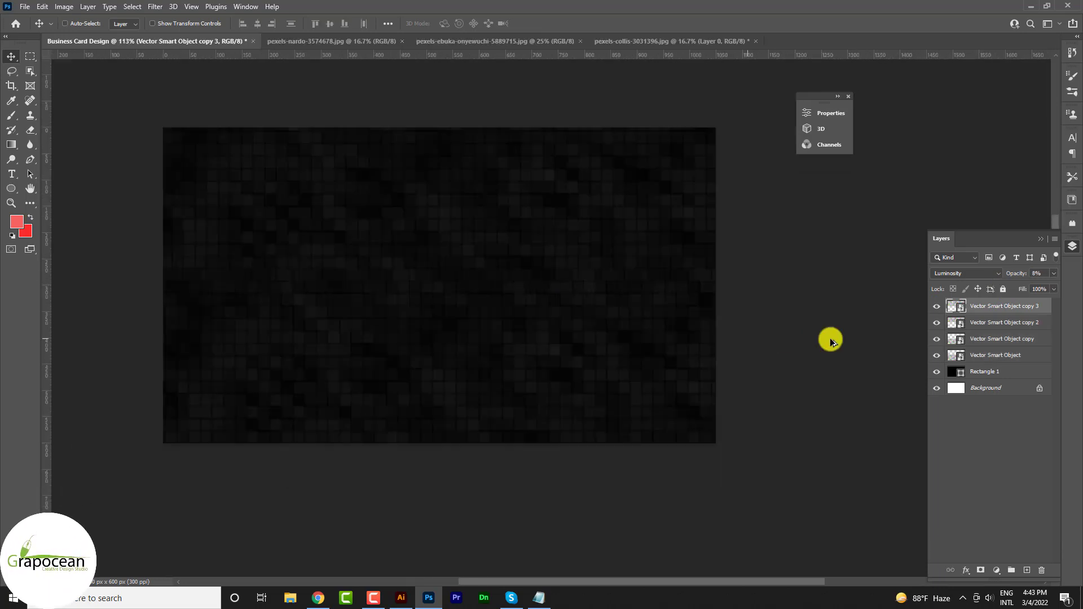
pyautogui.scroll(-1, 830, 337)
pyautogui.moveTo(1046, 277)
pyautogui.mouseDown()
pyautogui.moveTo(1001, 292)
pyautogui.moveTo(1013, 286)
pyautogui.mouseUp()
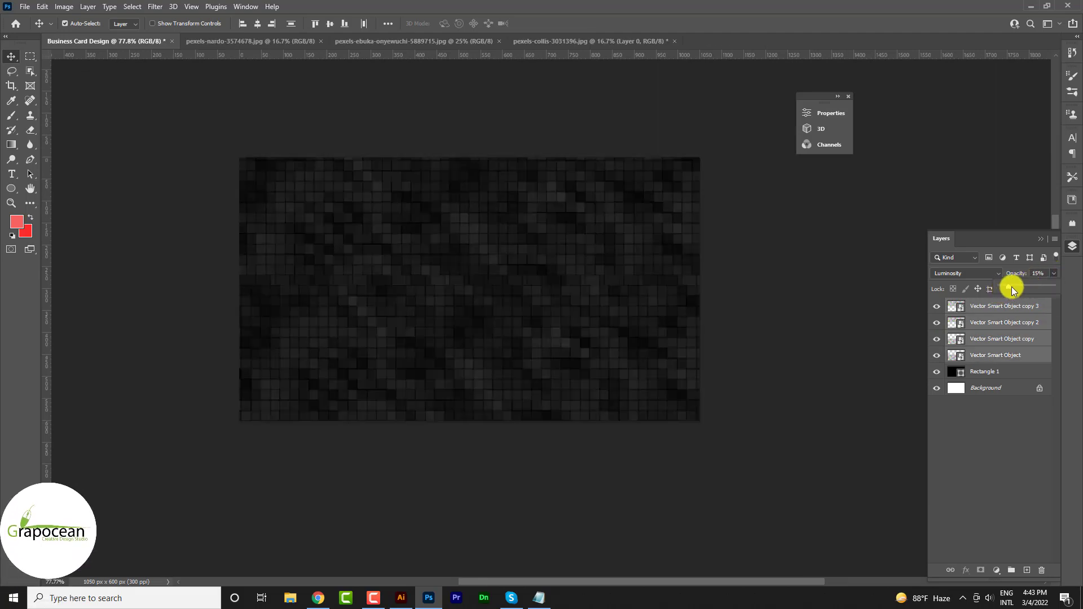
pyautogui.click(644, 473)
# Step: Zoom in, select all four texture layers, then deselect them
pyautogui.hotkey('ctrl', '+')
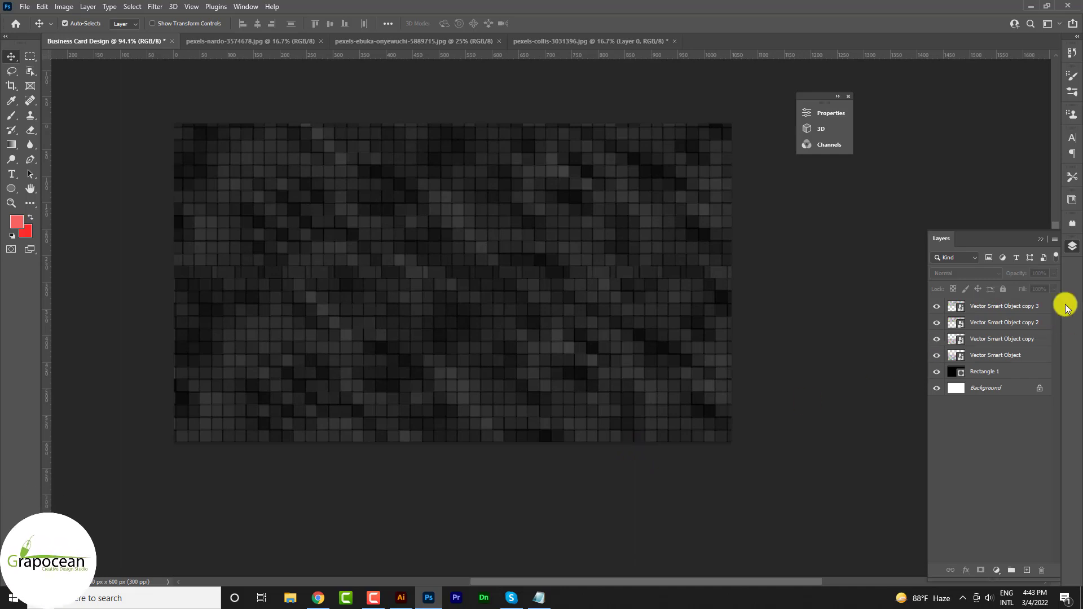
pyautogui.click(1019, 353)
pyautogui.keyDown('shift'); pyautogui.click(1015, 306); pyautogui.keyUp('shift')
pyautogui.click(1053, 273)
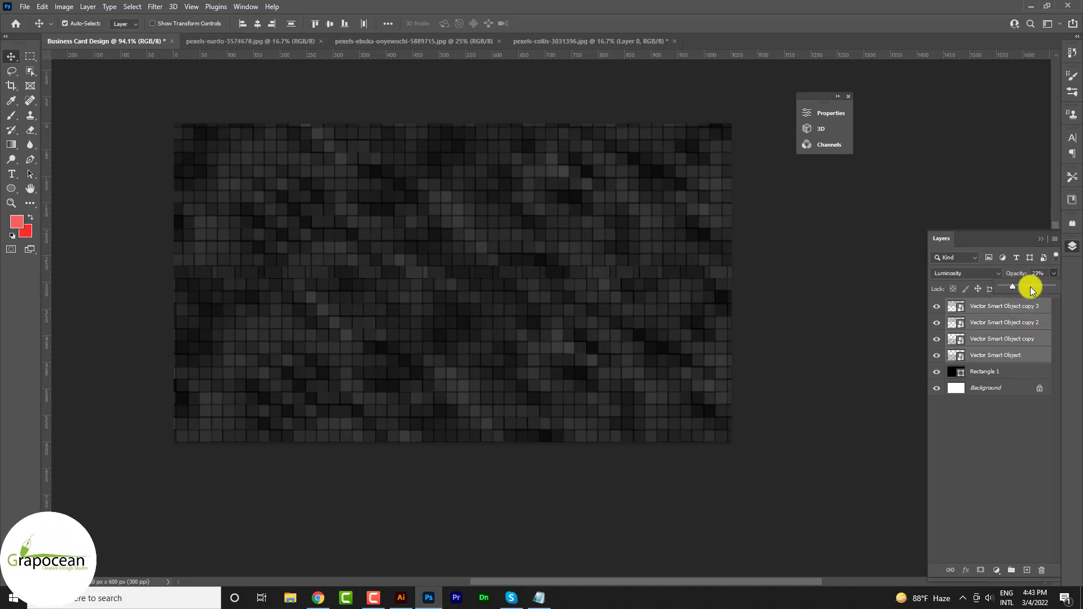
pyautogui.click(608, 481)
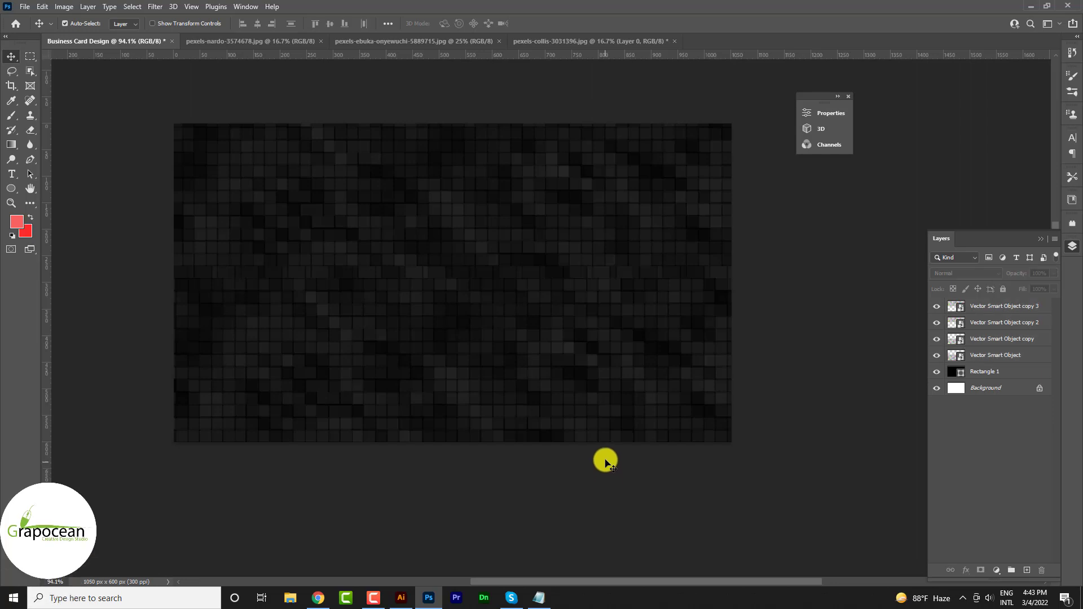
pyautogui.scroll(-3, 607, 459)
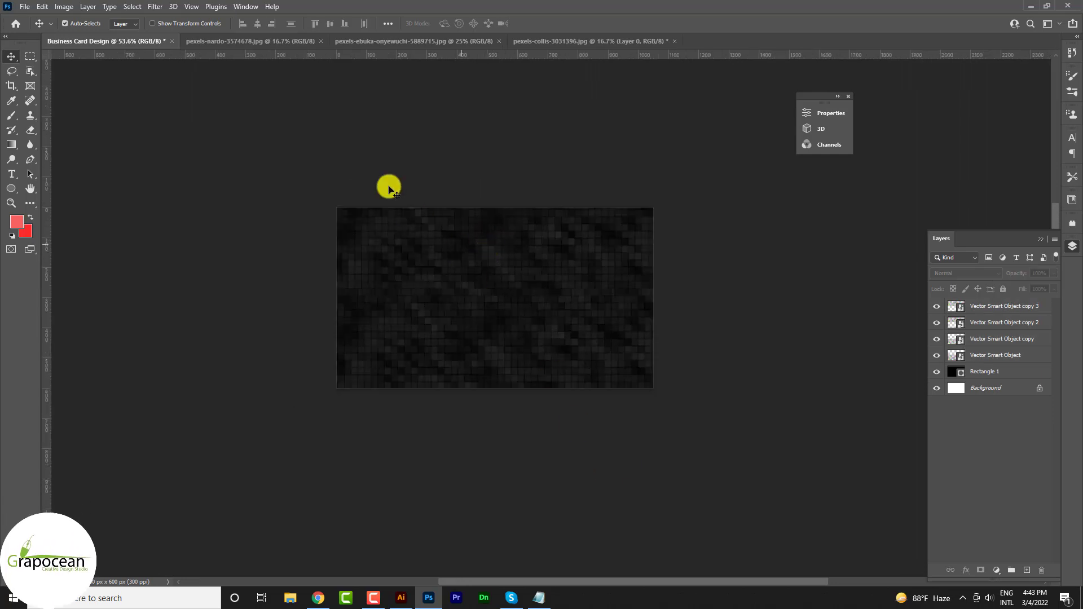
# Step: Unlock the layer in the ebuka portrait photo and drag it into the business card document
pyautogui.click(275, 48)
pyautogui.click(383, 45)
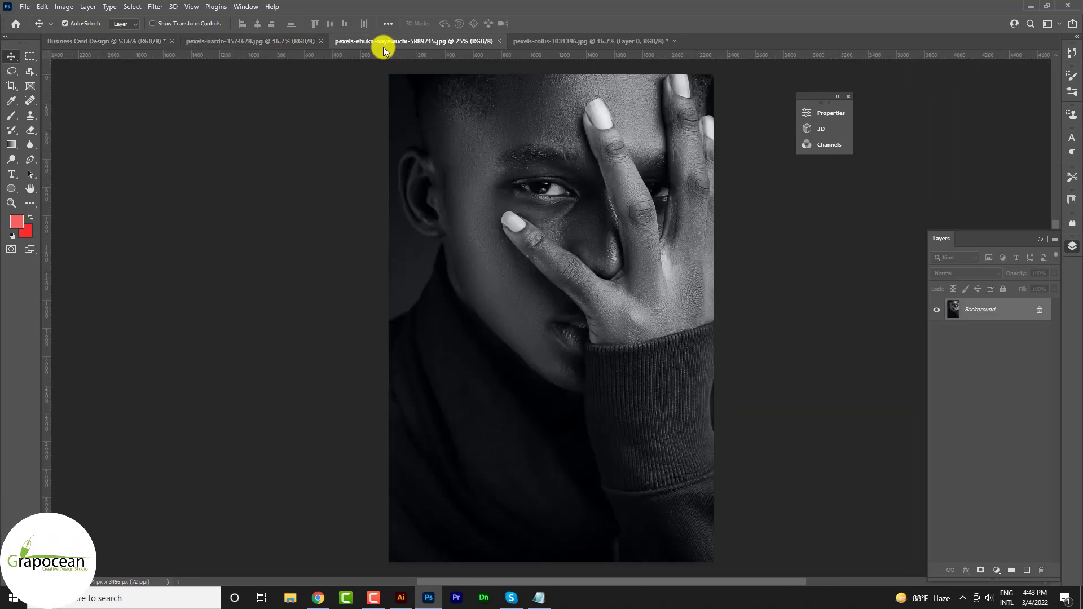
pyautogui.click(263, 45)
pyautogui.click(439, 47)
pyautogui.click(1040, 310)
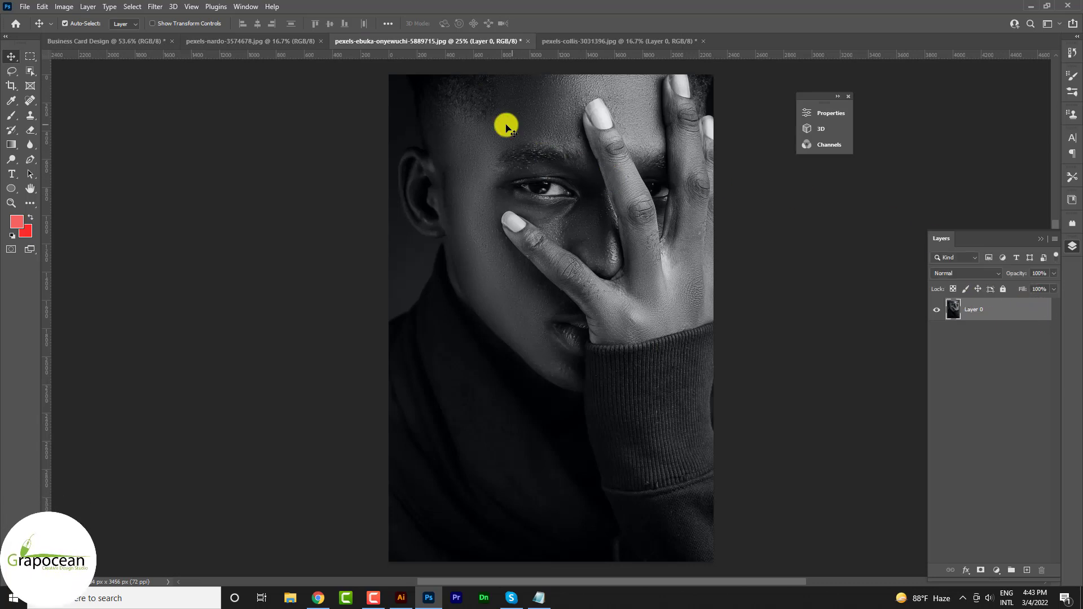
pyautogui.moveTo(507, 121)
pyautogui.mouseDown()
pyautogui.moveTo(192, 66)
pyautogui.moveTo(553, 296)
pyautogui.mouseUp()
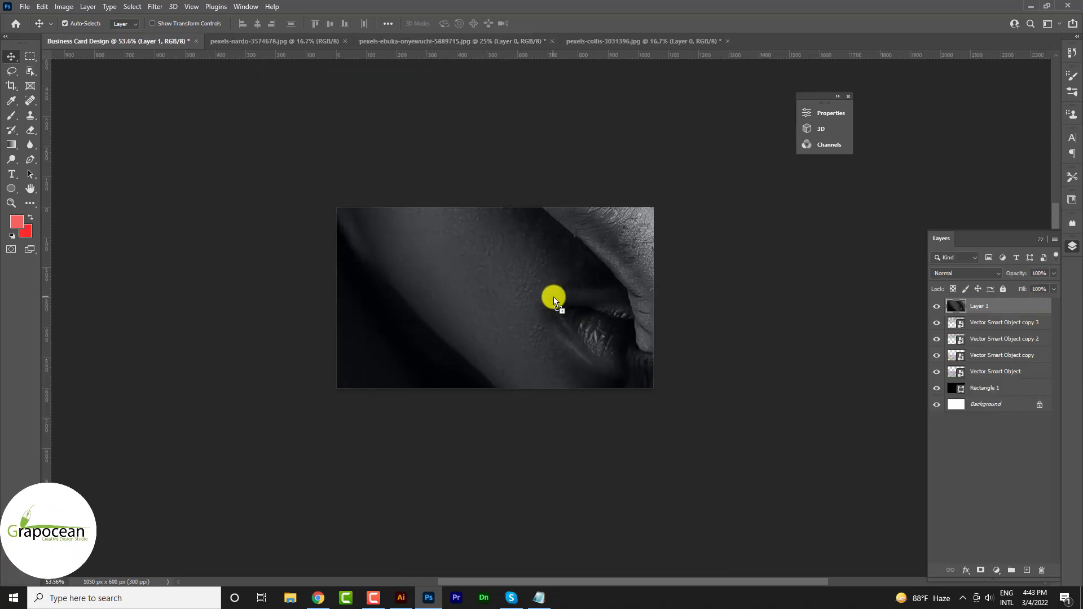
# Step: Scale the portrait to about 26% and position it over the card's right half
pyautogui.hotkey('ctrl', 't')
pyautogui.scroll(-2, 631, 351)
pyautogui.scroll(-2, 694, 489)
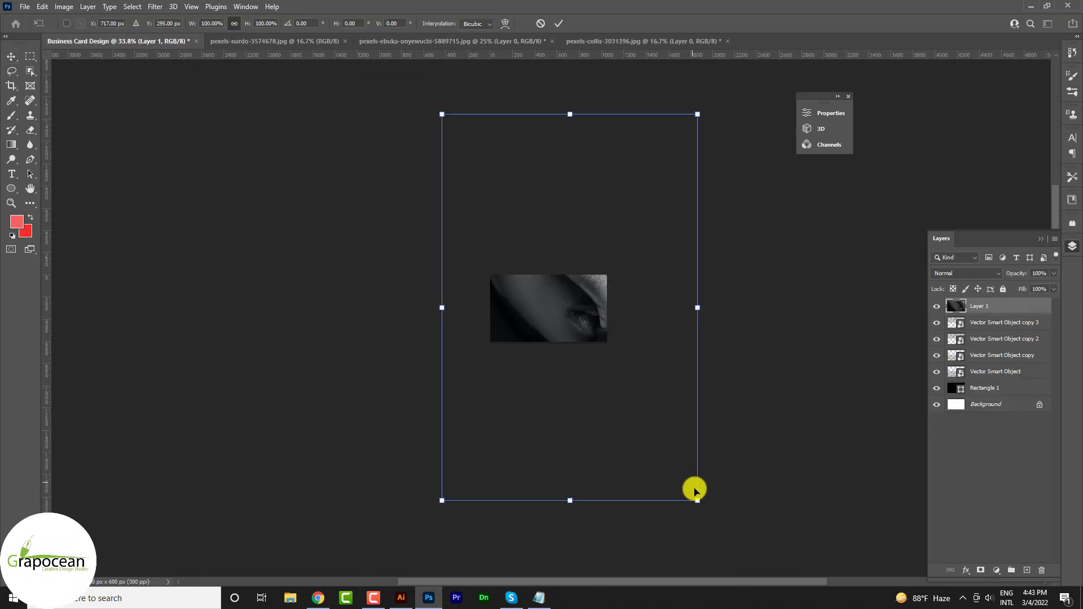
pyautogui.moveTo(684, 490); pyautogui.dragTo(520, 416)
pyautogui.scroll(1, 582, 317)
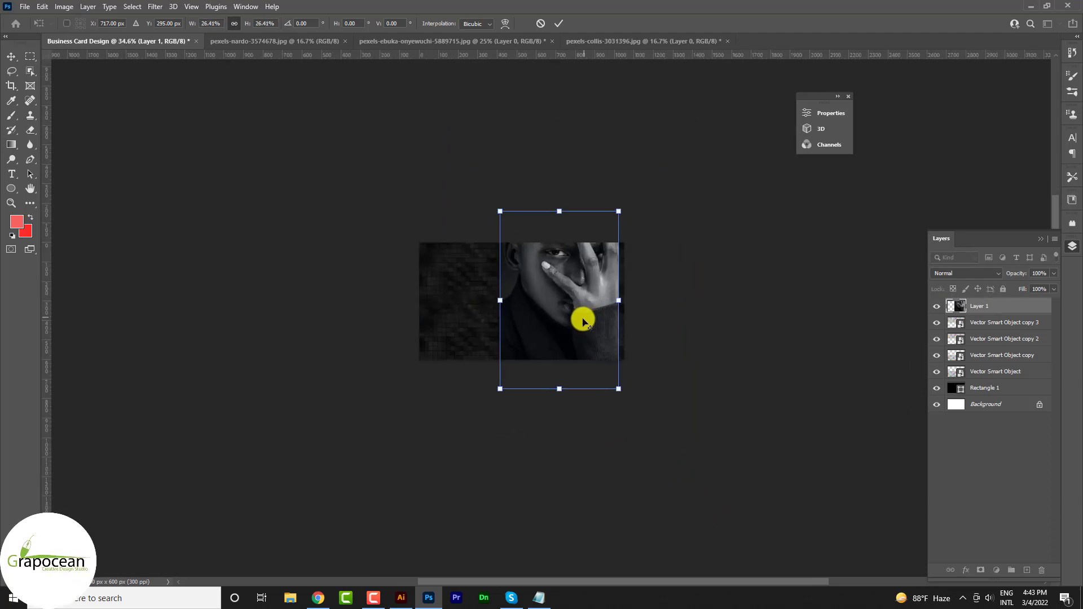
pyautogui.scroll(1, 571, 321)
pyautogui.scroll(2, 572, 322)
pyautogui.moveTo(571, 321); pyautogui.dragTo(576, 386)
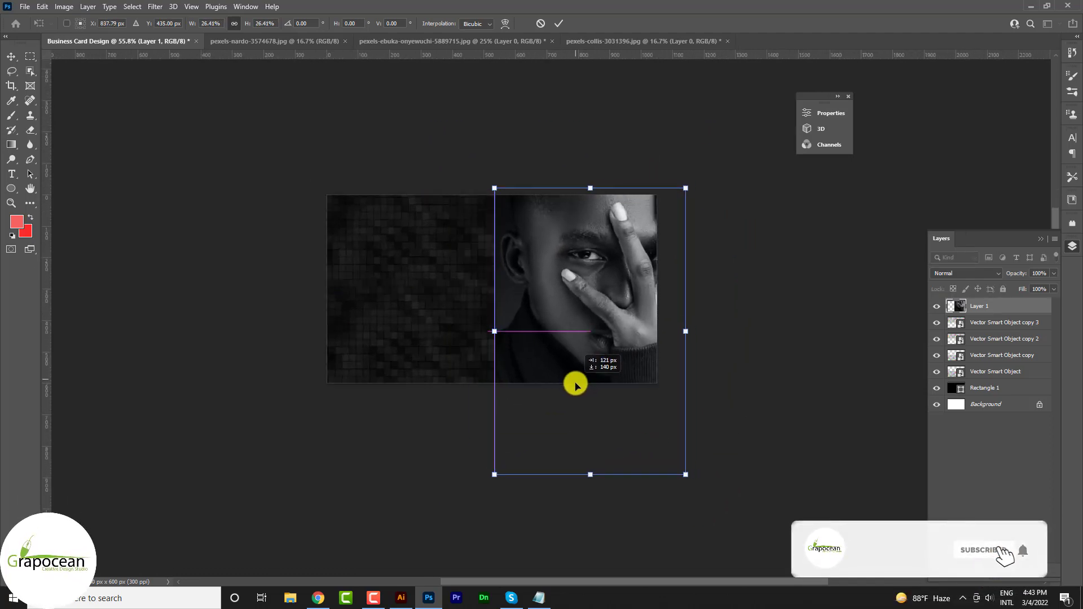
pyautogui.click(558, 23)
pyautogui.click(452, 309)
# Step: Group the four Vector Smart Object texture layers and duplicate the group
pyautogui.click(1001, 371)
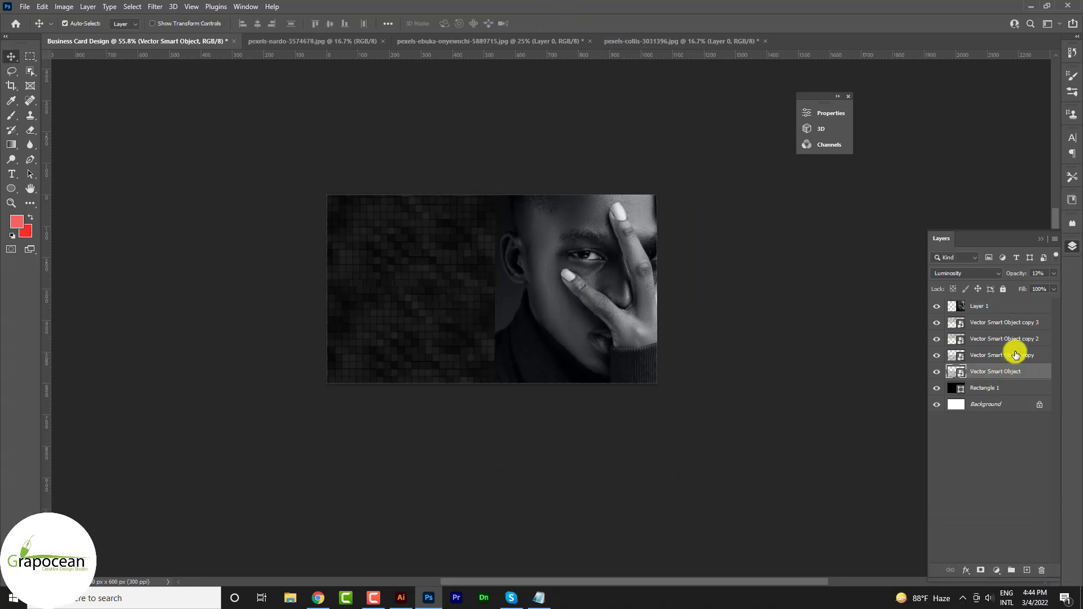
pyautogui.keyDown('shift'); pyautogui.click(1027, 322); pyautogui.keyUp('shift')
pyautogui.hotkey('ctrl', 'g')
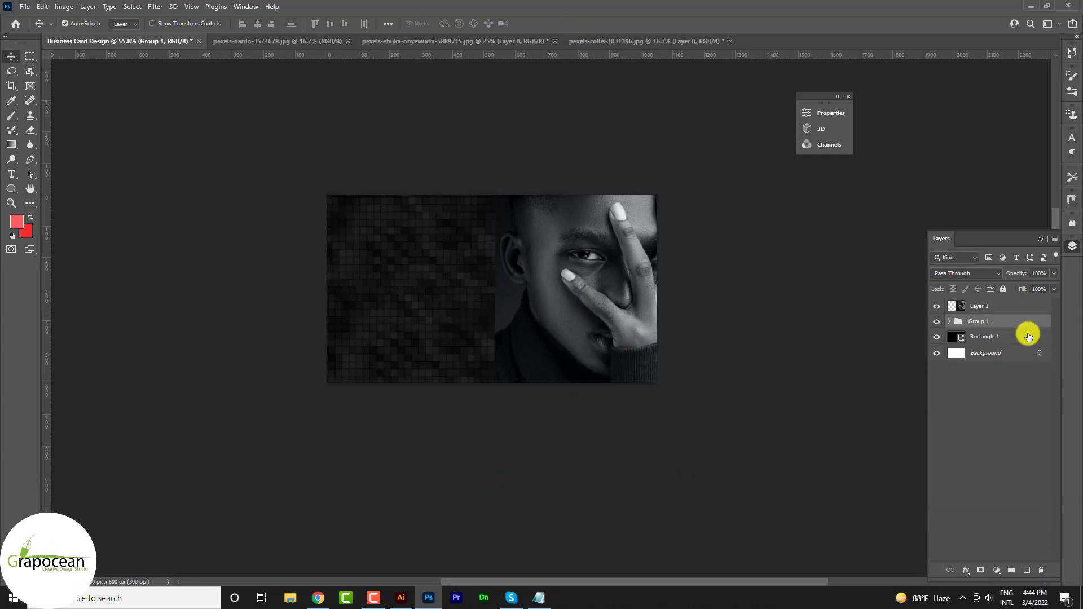
pyautogui.hotkey('ctrl', 'j')
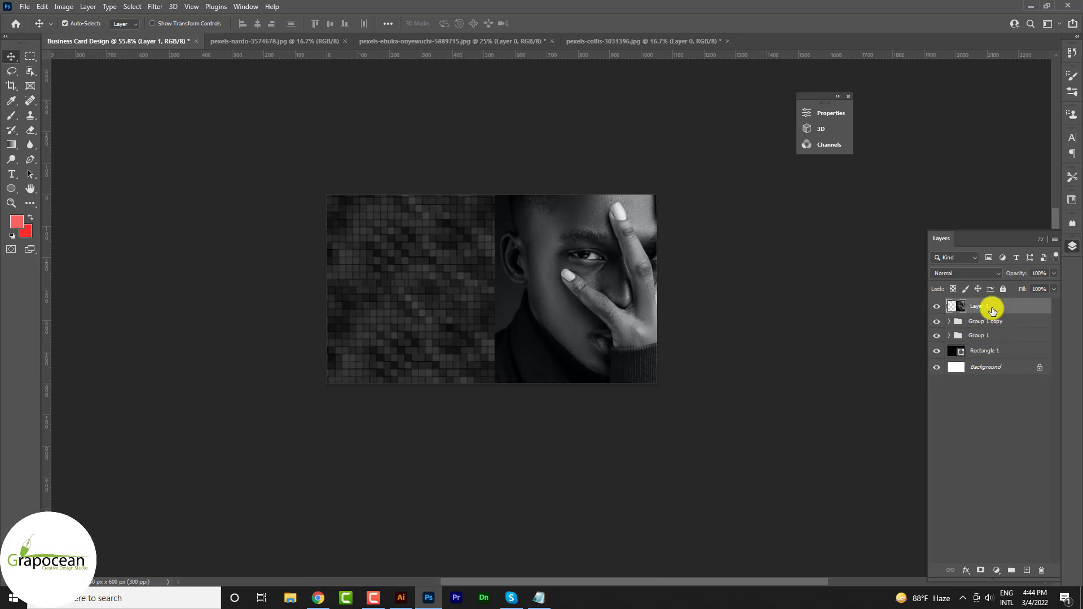
pyautogui.hotkey('ctrl', '+')
# Step: Lower the opacity of the original texture group, Group 1
pyautogui.click(991, 336)
pyautogui.click(1016, 286)
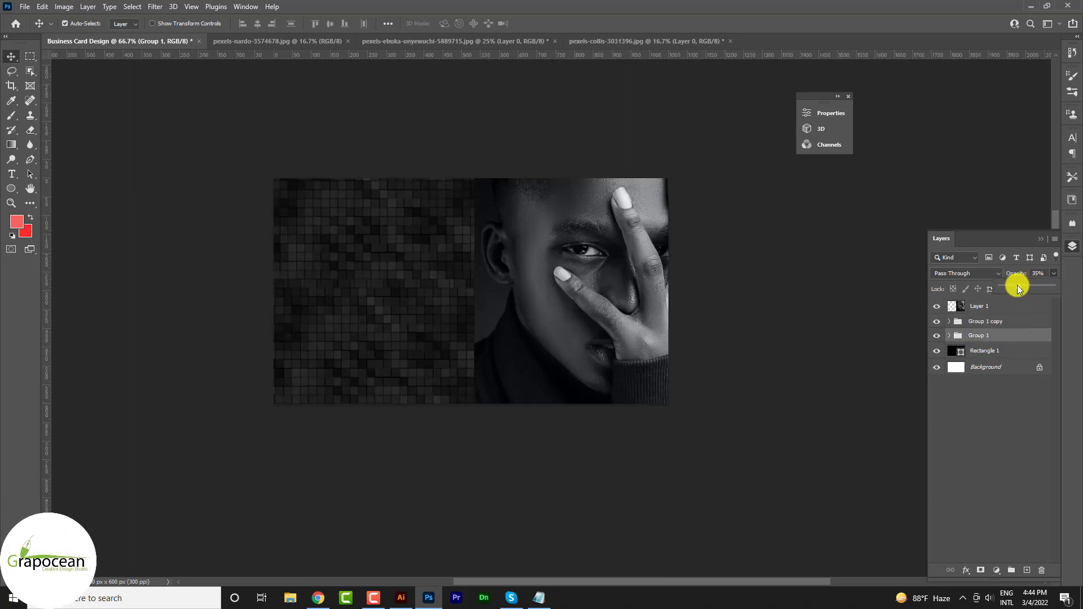
pyautogui.moveTo(1012, 288); pyautogui.dragTo(1005, 288)
pyautogui.click(660, 462)
pyautogui.scroll(2, 547, 265)
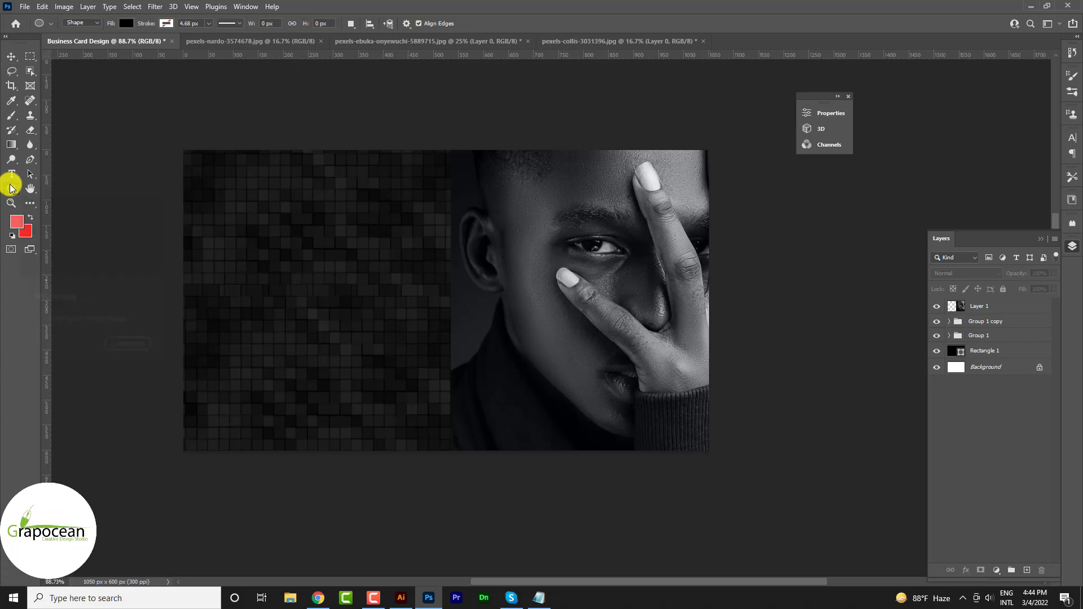
# Step: Draw a black square over the portrait area with the Rectangle Tool
pyautogui.rightClick(8, 189)
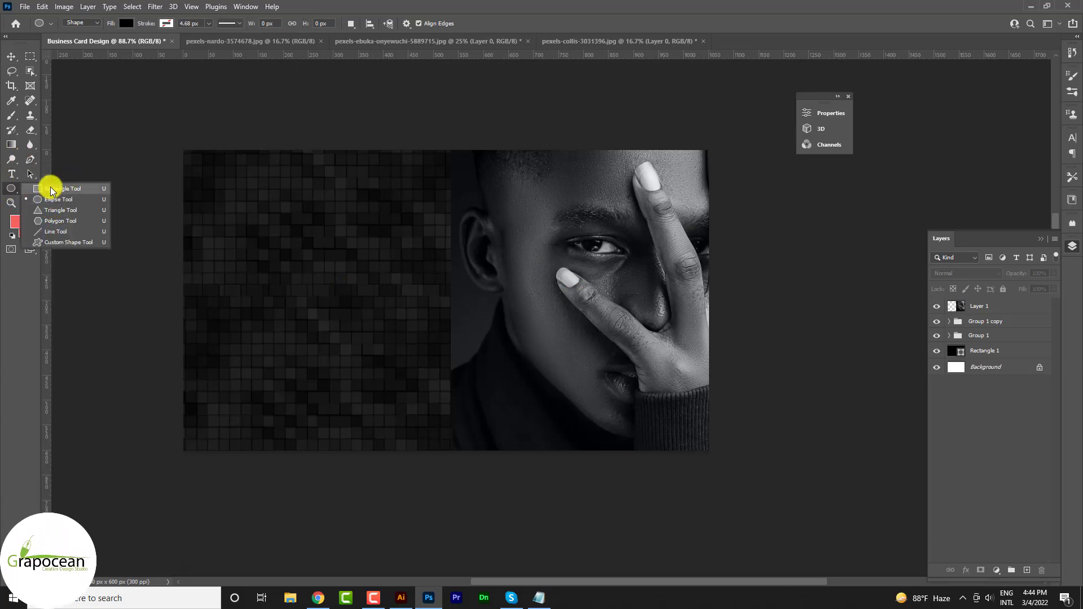
pyautogui.click(51, 190)
pyautogui.moveTo(448, 212); pyautogui.dragTo(834, 475)
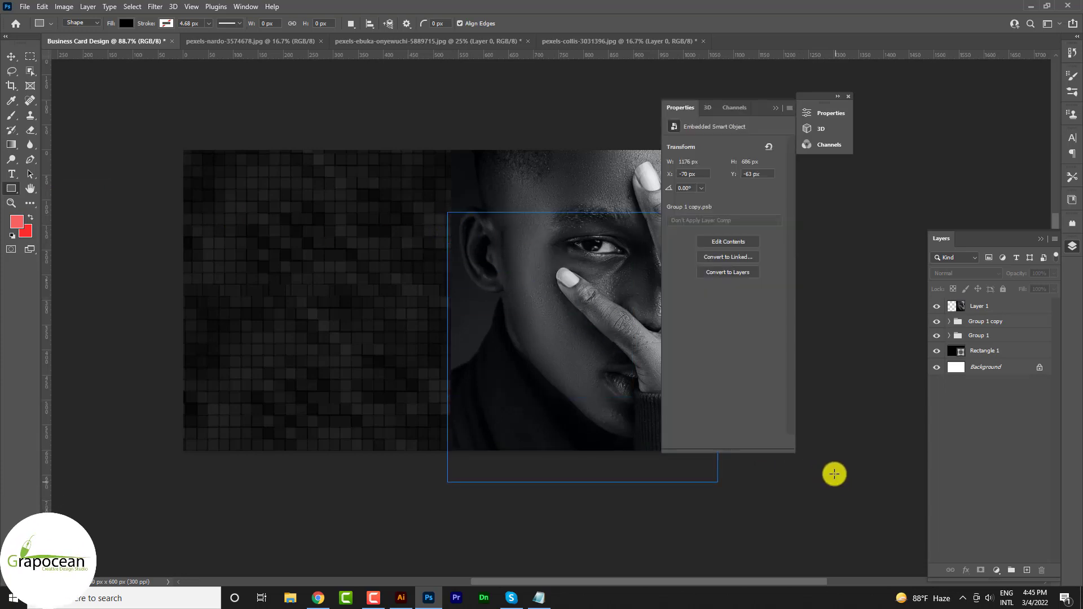
pyautogui.click(781, 97)
# Step: Rotate the square -45° into a diamond and stack the portrait layer above it
pyautogui.hotkey('ctrl', 't')
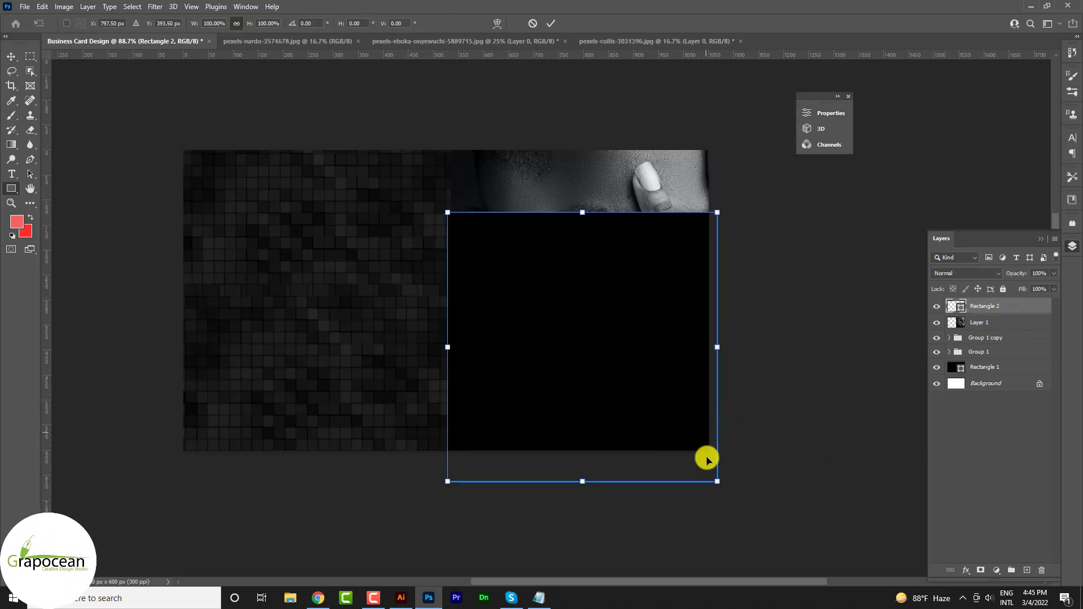
pyautogui.moveTo(737, 514); pyautogui.dragTo(747, 356)
pyautogui.moveTo(585, 379); pyautogui.dragTo(597, 341)
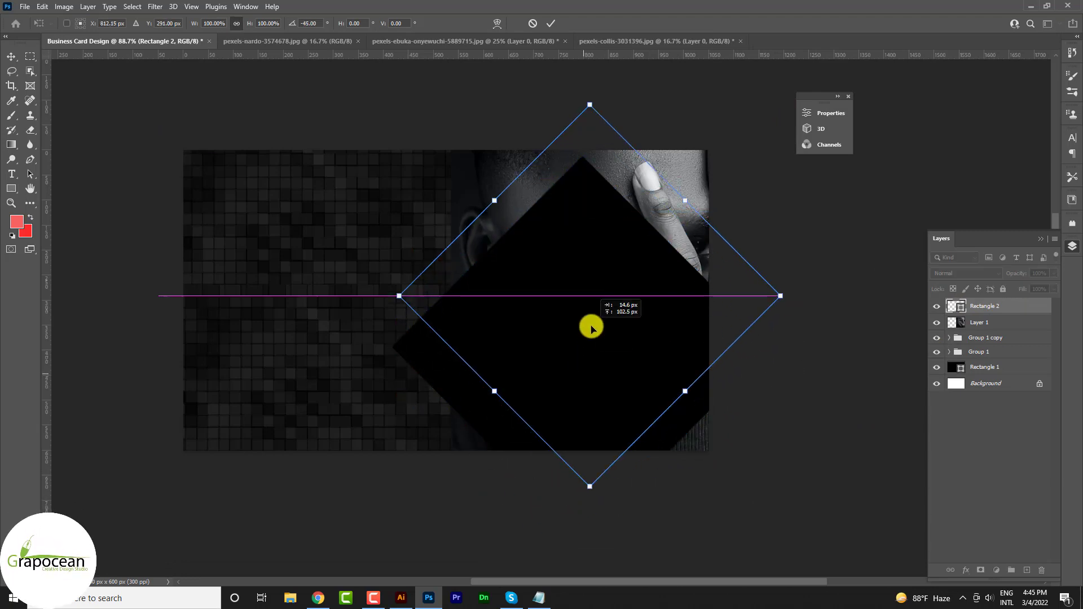
pyautogui.click(551, 23)
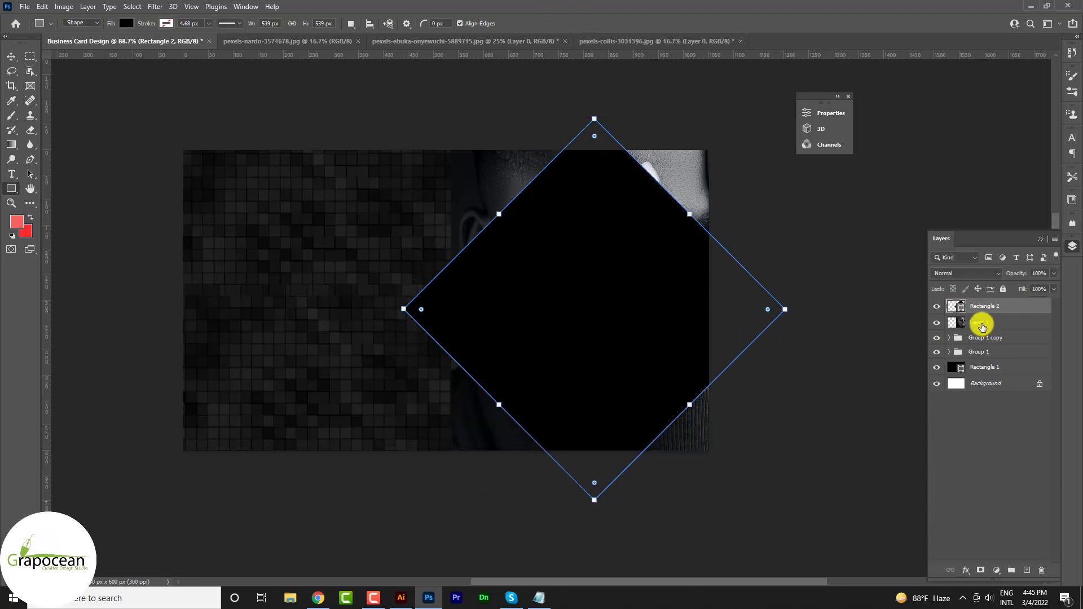
pyautogui.click(996, 324)
pyautogui.moveTo(993, 303); pyautogui.dragTo(994, 305)
# Step: Clip the portrait inside the diamond shape as a clipping mask
pyautogui.rightClick(998, 309)
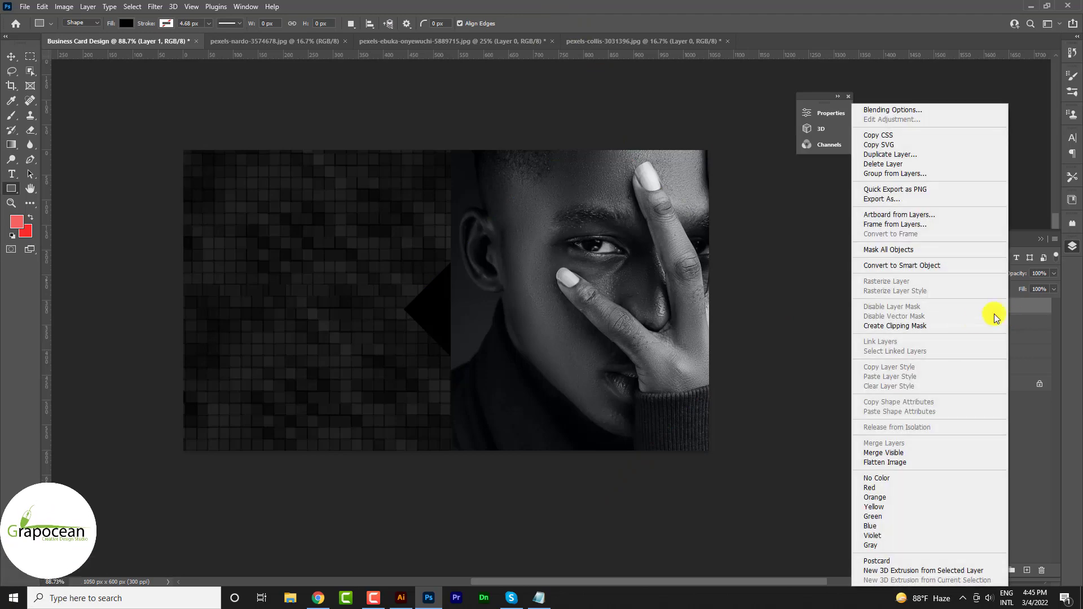
pyautogui.click(991, 322)
pyautogui.press('v')
pyautogui.scroll(-3, 725, 429)
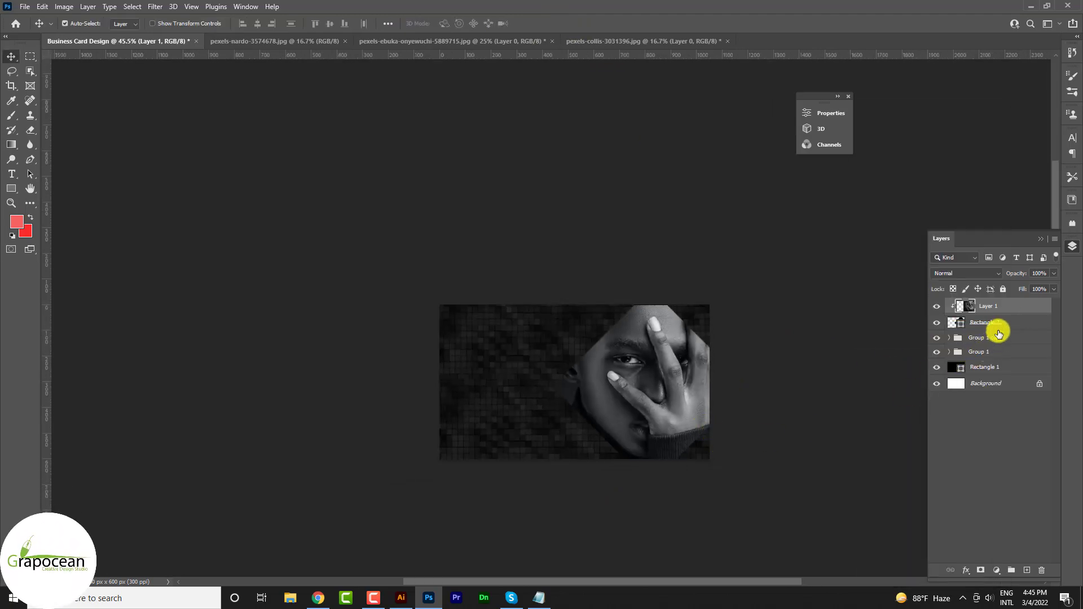
# Step: Add a Stroke layer style to Rectangle 2 in a medium grey colour
pyautogui.rightClick(1000, 326)
pyautogui.click(912, 116)
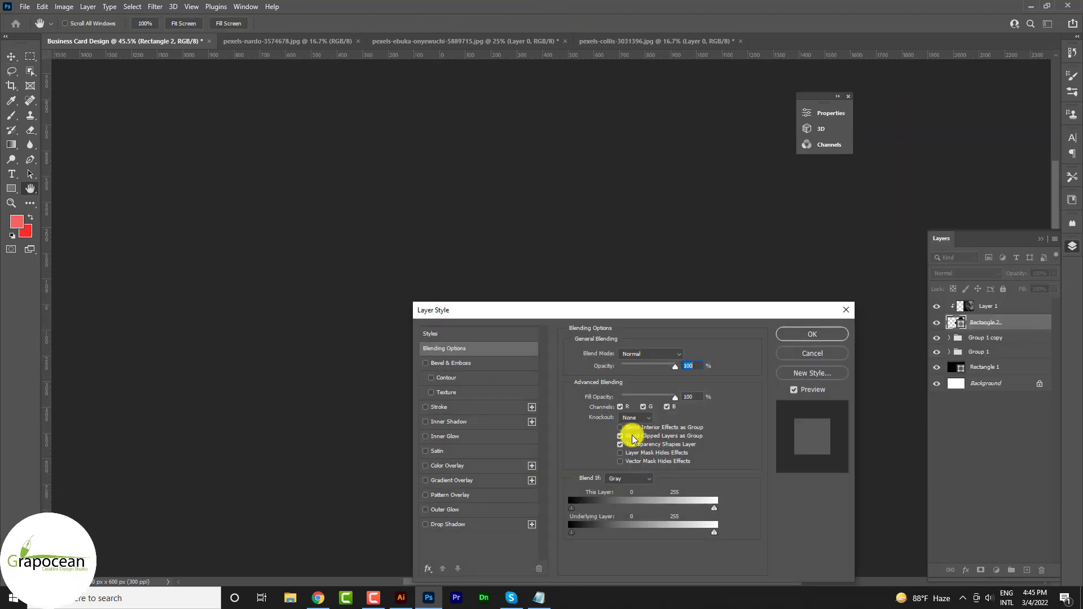
pyautogui.click(449, 407)
pyautogui.moveTo(627, 310); pyautogui.dragTo(1022, 346)
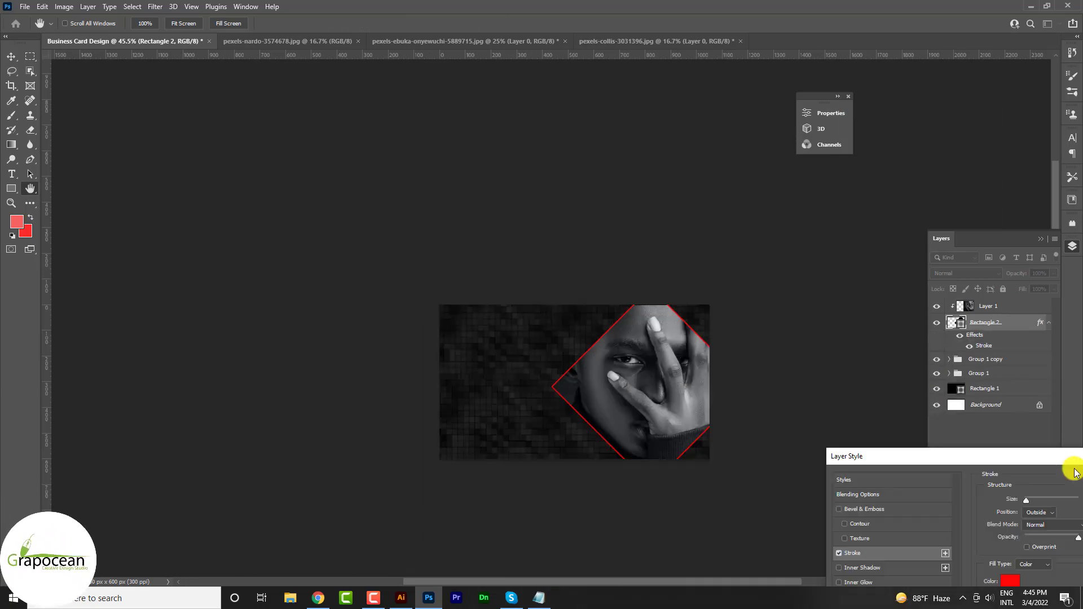
pyautogui.click(994, 477)
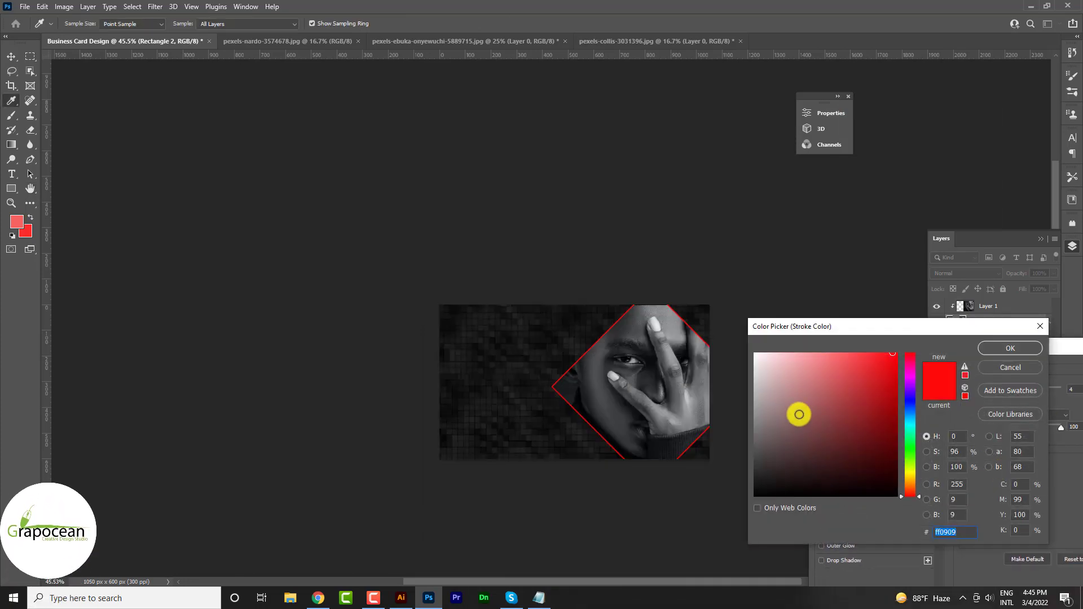
pyautogui.click(647, 379)
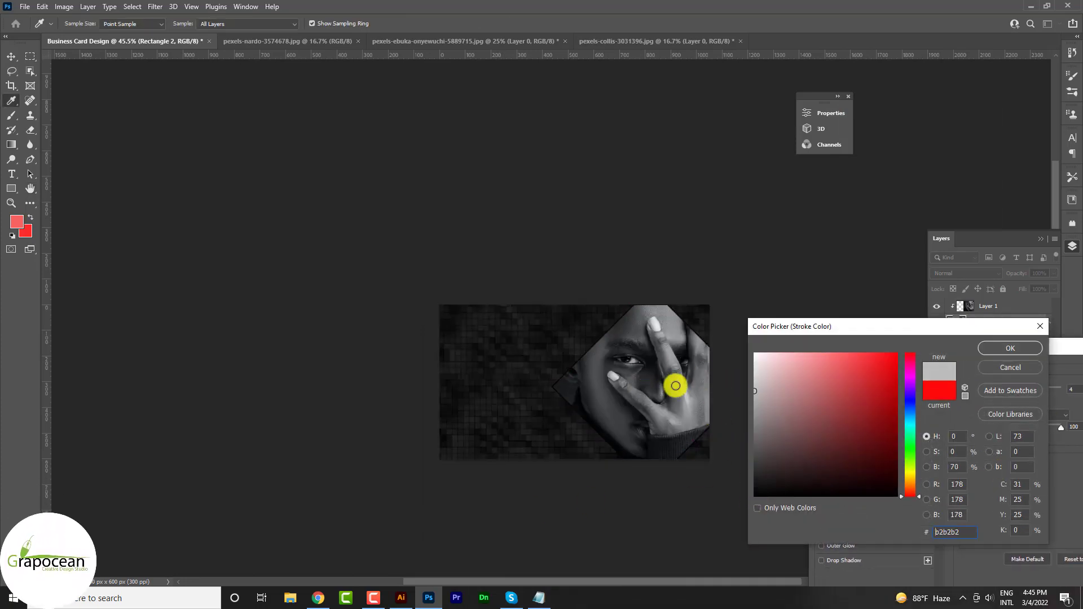
pyautogui.click(705, 463)
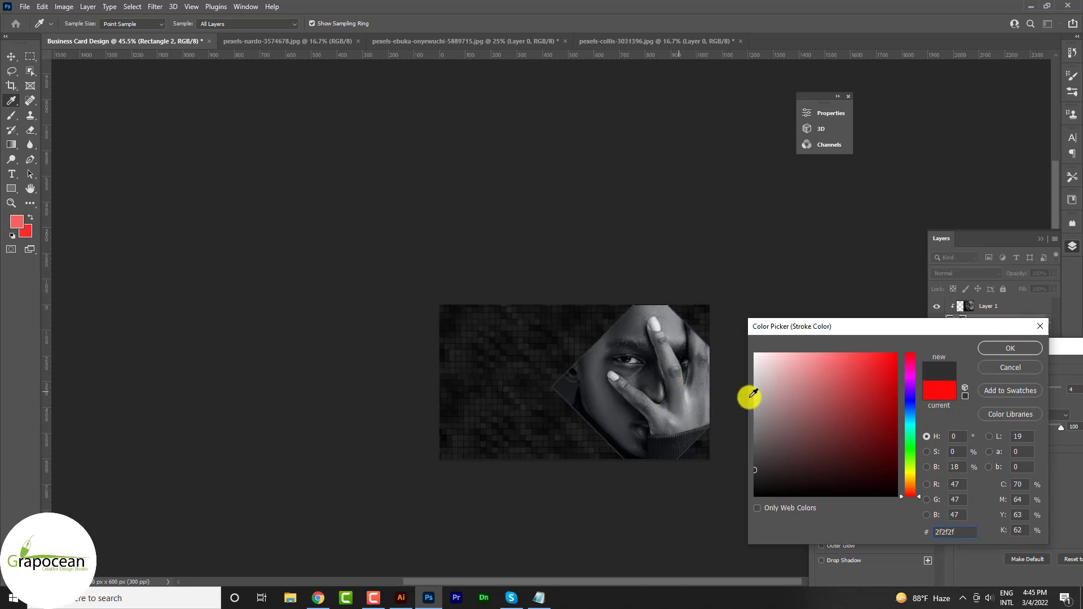
pyautogui.moveTo(737, 400); pyautogui.dragTo(760, 471)
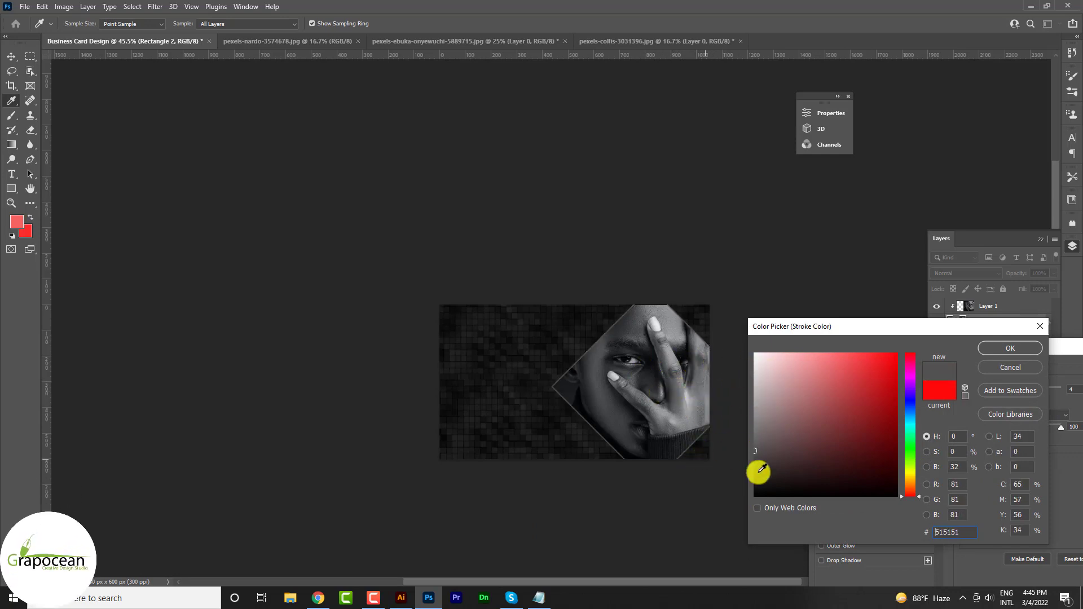
pyautogui.click(1011, 348)
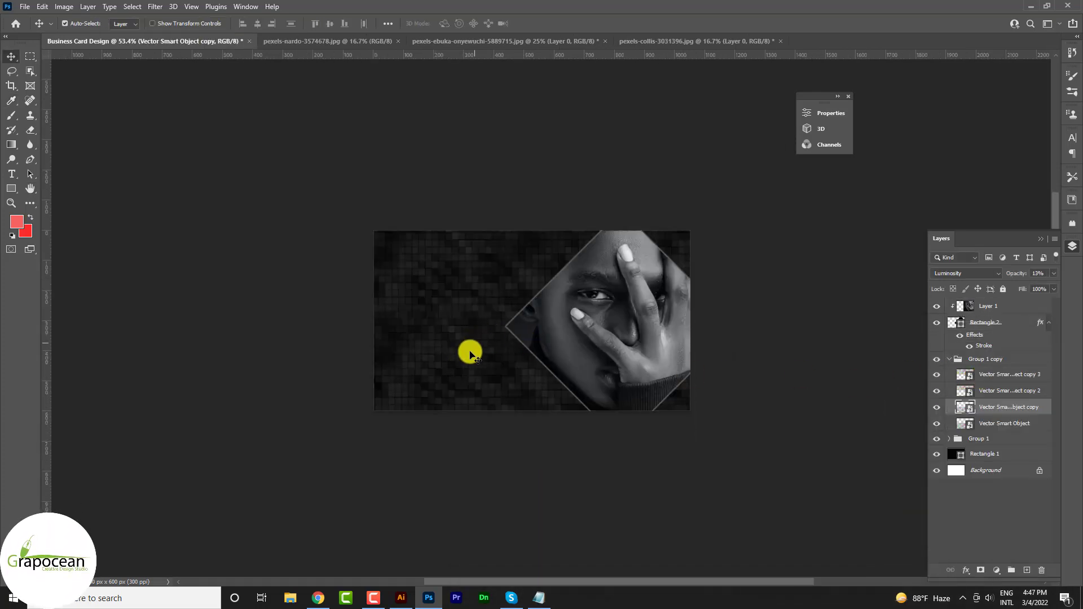
# Step: Reposition a tile pattern piece and stretch it wider to the left
pyautogui.moveTo(470, 354)
pyautogui.mouseDown()
pyautogui.moveTo(466, 241)
pyautogui.moveTo(564, 428)
pyautogui.mouseUp()
pyautogui.press('z')
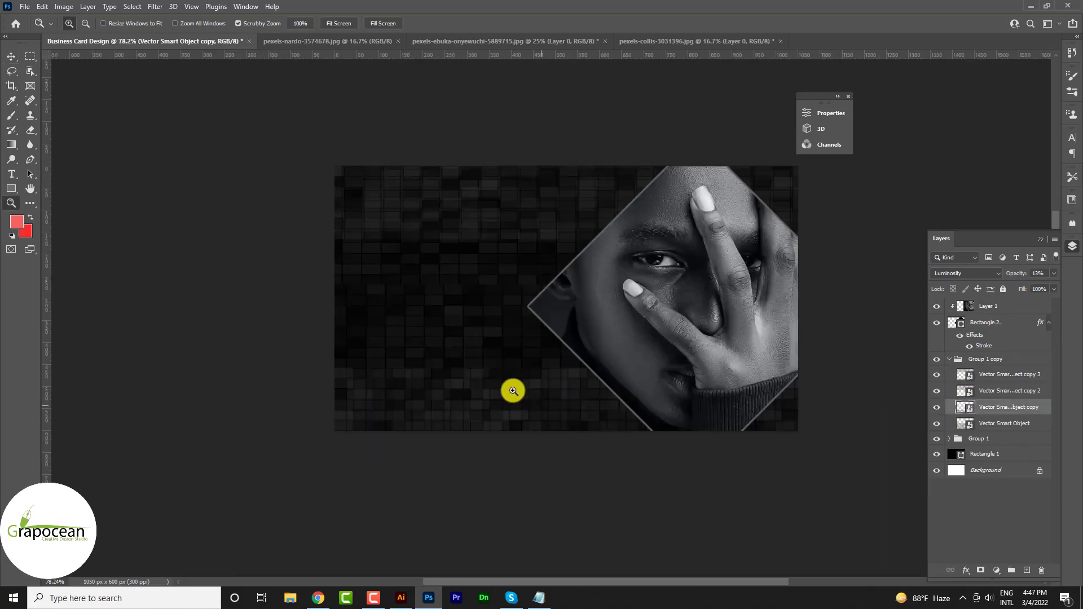
pyautogui.click(512, 390)
pyautogui.click(11, 57)
pyautogui.scroll(-3, 387, 413)
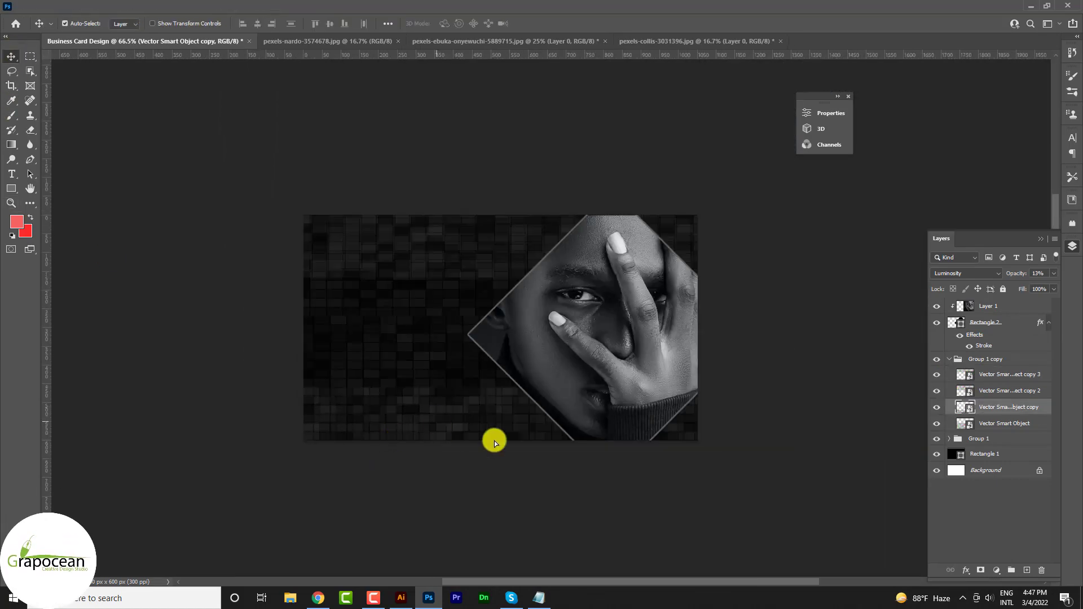
pyautogui.moveTo(459, 248); pyautogui.dragTo(427, 341)
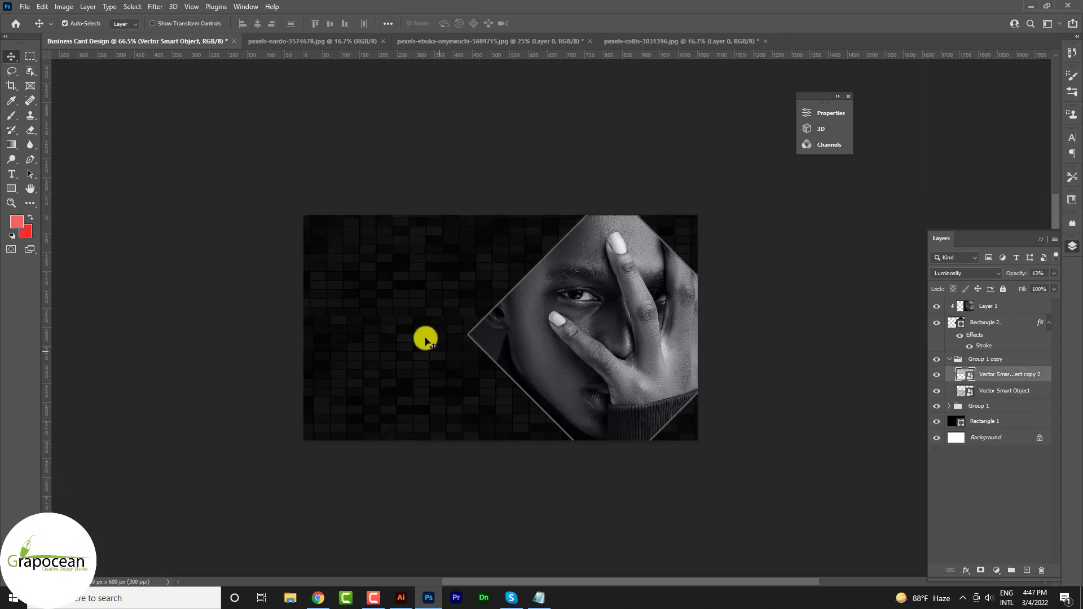
pyautogui.hotkey('ctrl', 't')
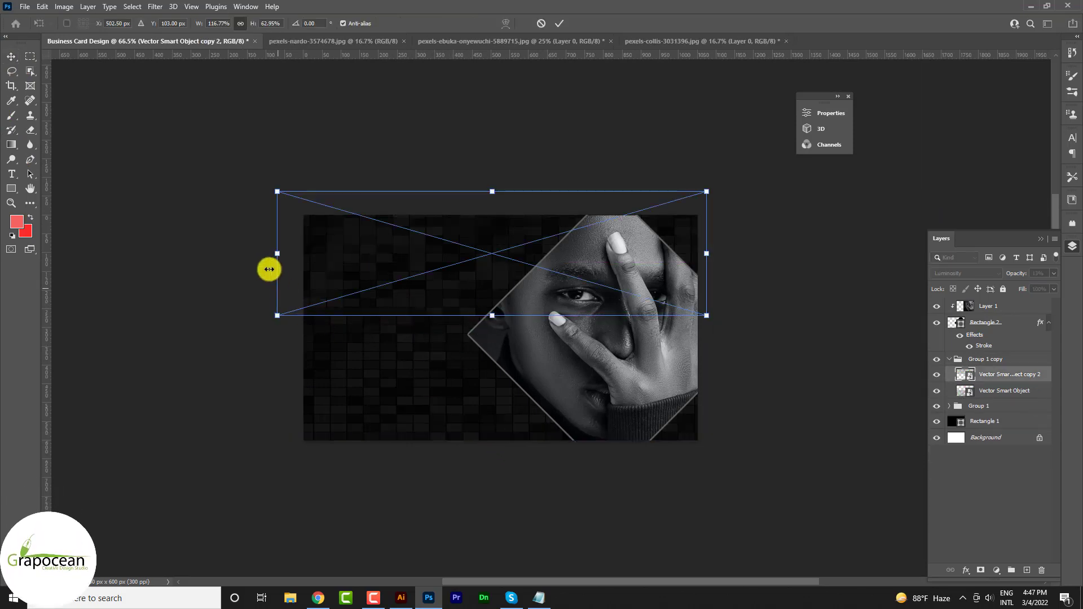
pyautogui.moveTo(268, 265)
pyautogui.mouseDown()
pyautogui.moveTo(402, 265)
pyautogui.moveTo(339, 281)
pyautogui.mouseUp()
pyautogui.click(558, 23)
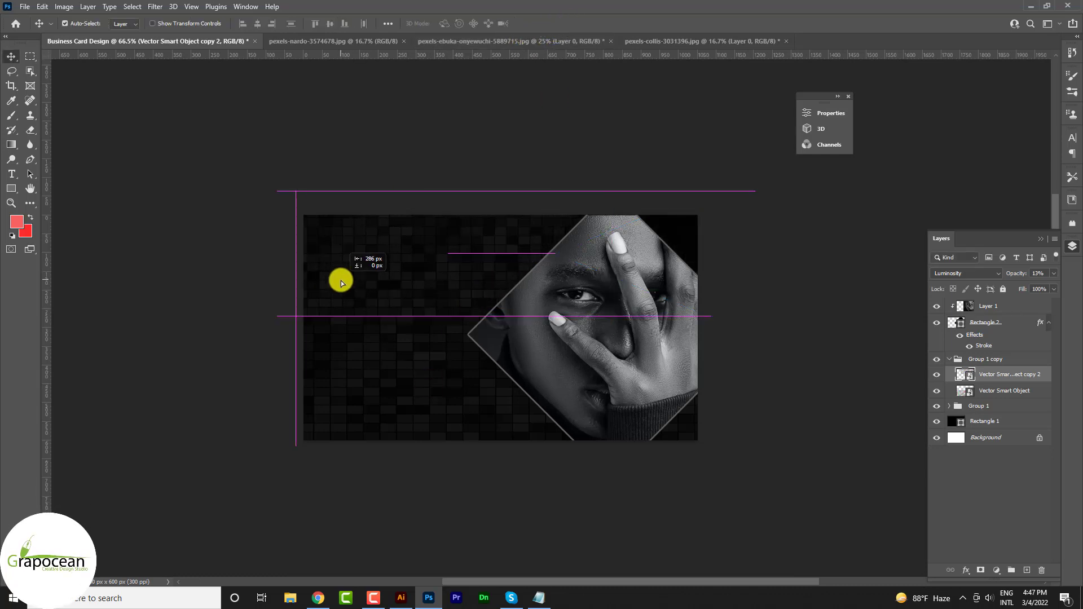
# Step: Delete the spare Vector Smart Object copy and duplicate the pattern to cover the lower card
pyautogui.moveTo(445, 418); pyautogui.dragTo(375, 424)
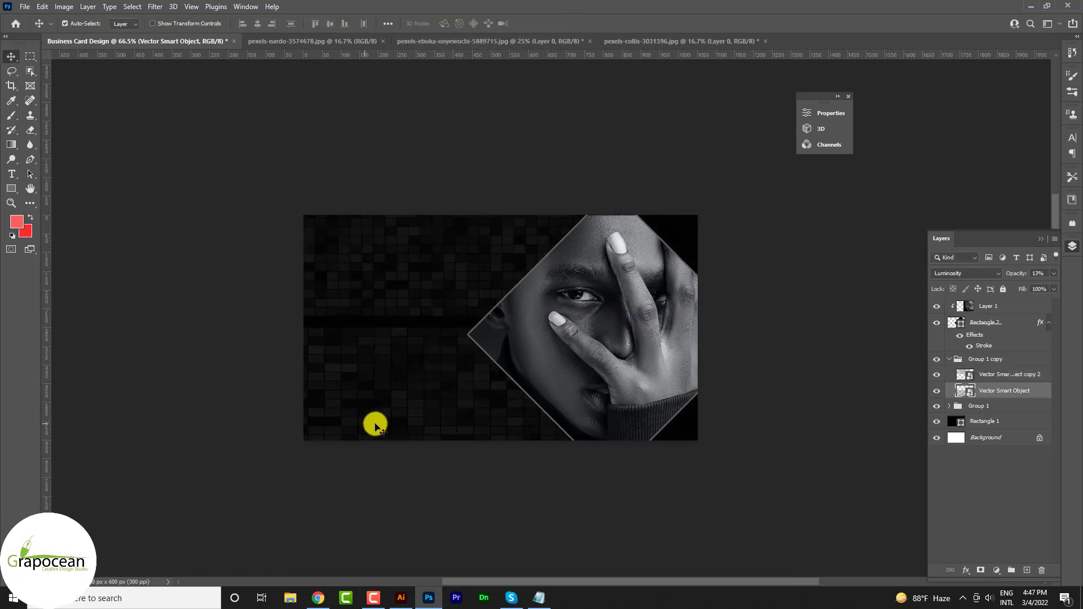
pyautogui.press('Delete')
pyautogui.moveTo(378, 349); pyautogui.dragTo(374, 424)
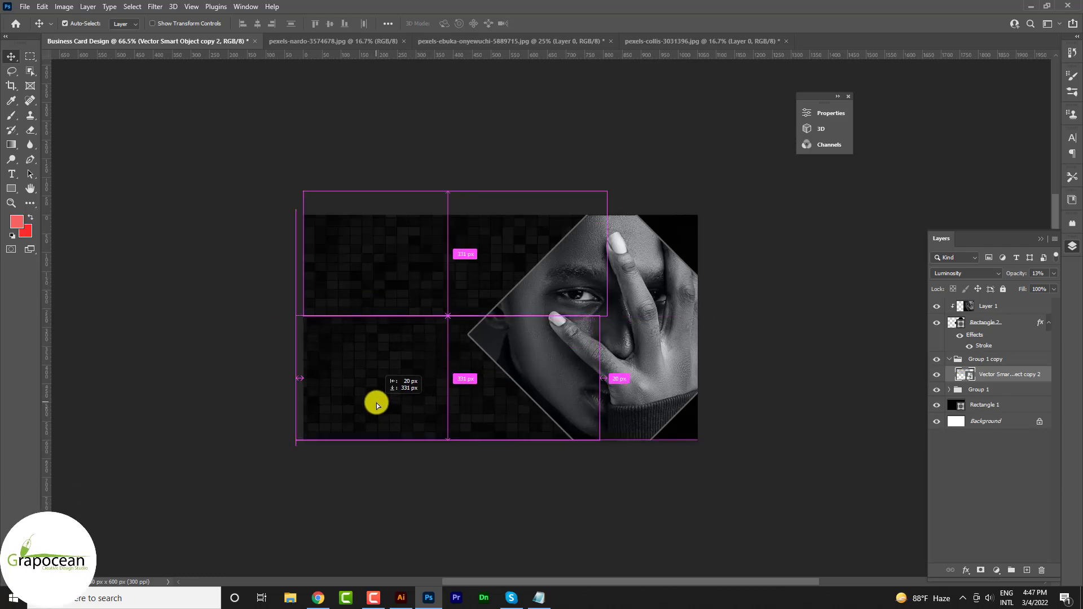
pyautogui.scroll(3, 379, 372)
pyautogui.scroll(3, 406, 359)
pyautogui.moveTo(452, 351); pyautogui.dragTo(483, 322)
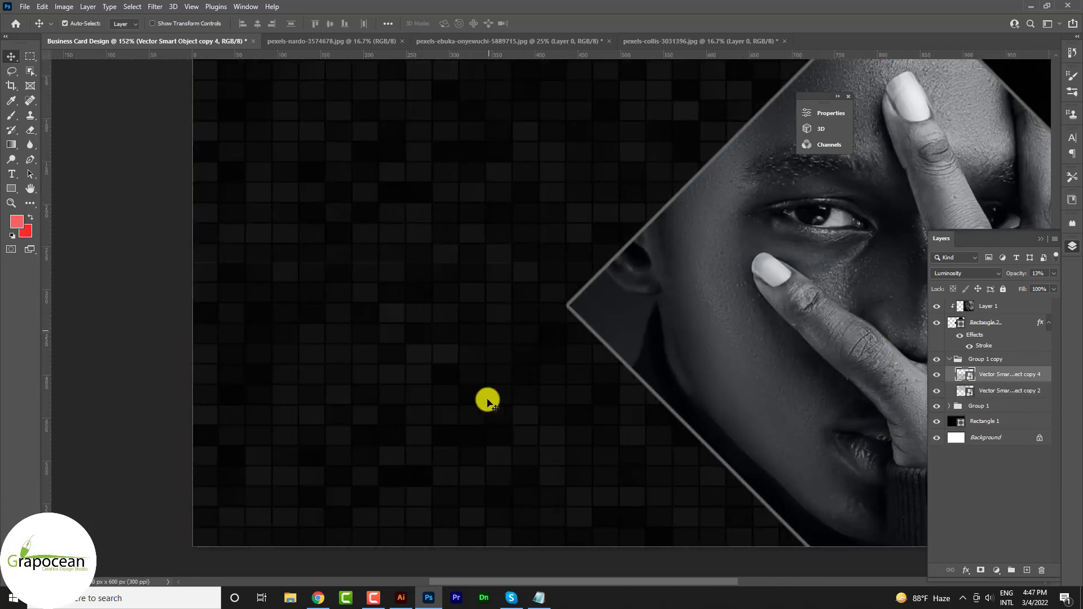
pyautogui.scroll(-3, 502, 448)
pyautogui.scroll(-1, 564, 480)
pyautogui.scroll(1, 615, 501)
pyautogui.scroll(-1, 631, 440)
pyautogui.keyDown('ctrl'); pyautogui.click(646, 377); pyautogui.keyUp('ctrl')
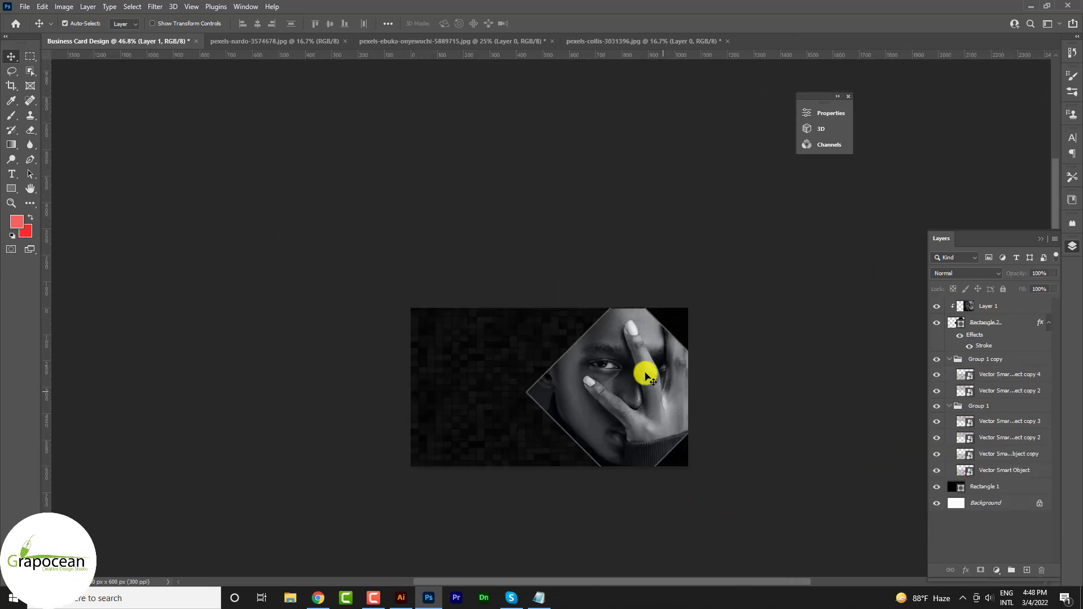
pyautogui.scroll(2, 679, 395)
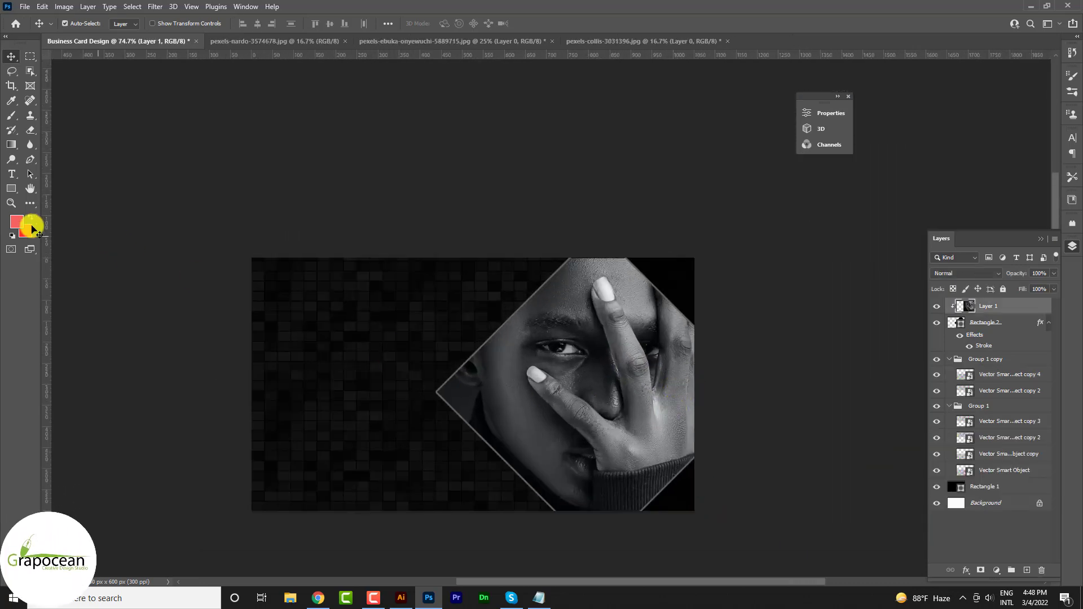
# Step: Draw a small black circle near the fingertip on a new layer with the Ellipse tool
pyautogui.rightClick(5, 191)
pyautogui.click(67, 204)
pyautogui.click(1027, 570)
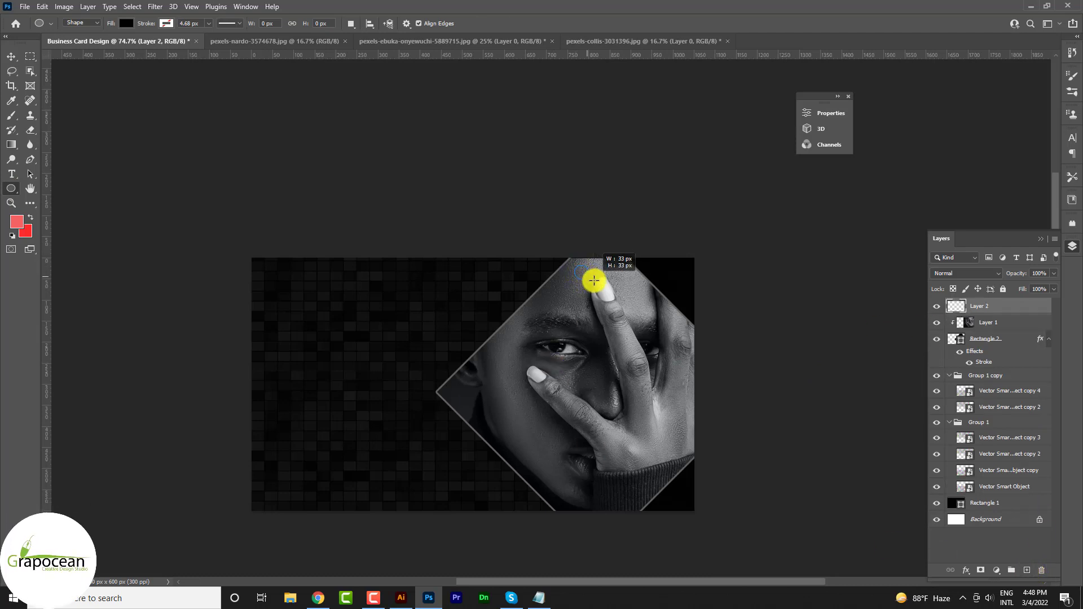
pyautogui.moveTo(594, 281); pyautogui.dragTo(597, 284)
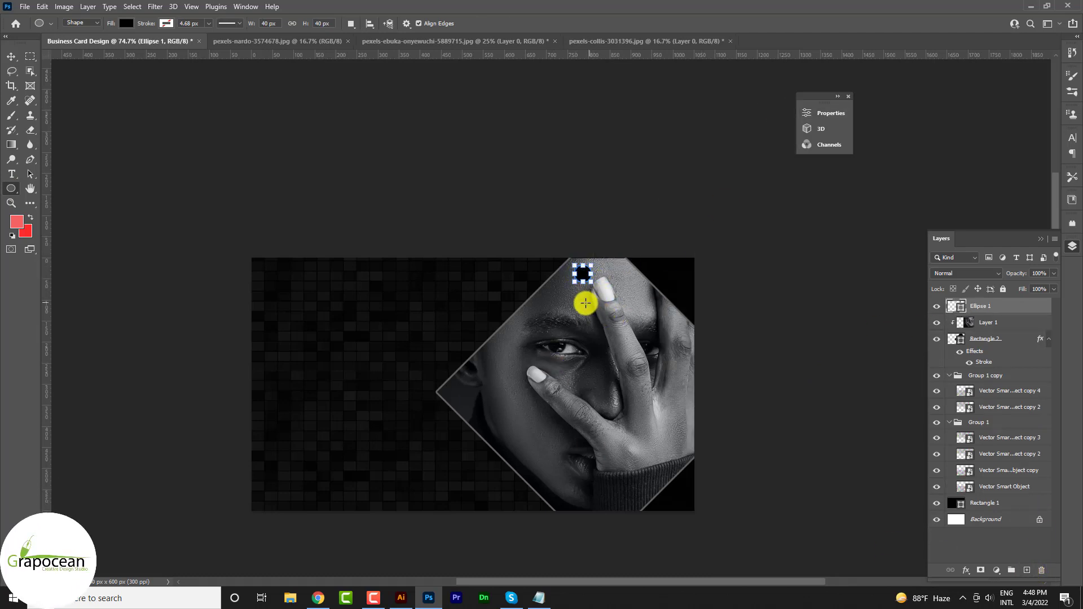
pyautogui.click(783, 111)
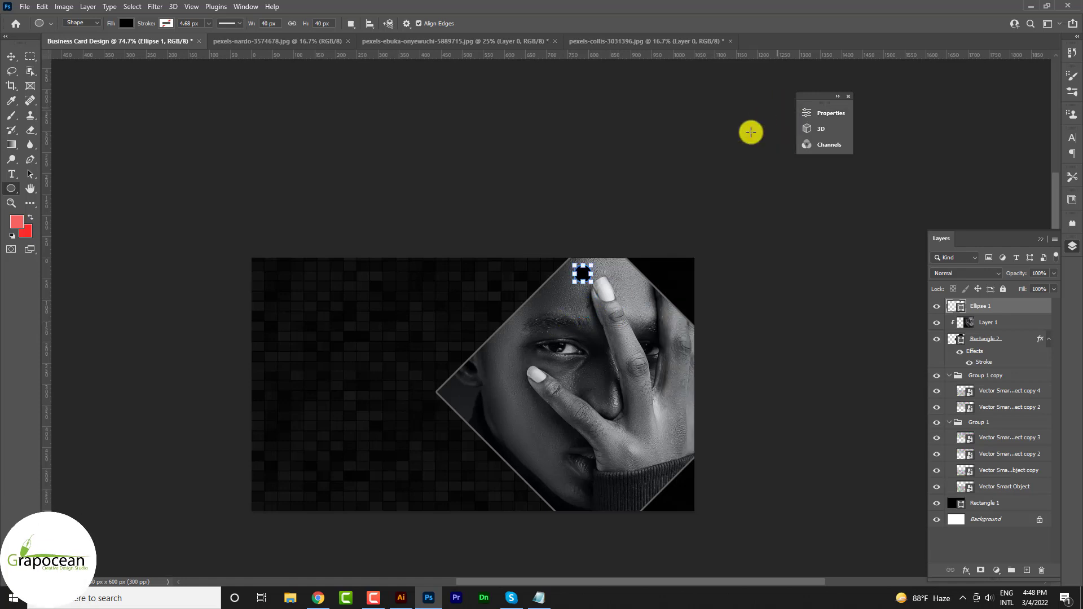
# Step: Duplicate the dot many times across the face and hand, then select all dot layers
pyautogui.click(11, 56)
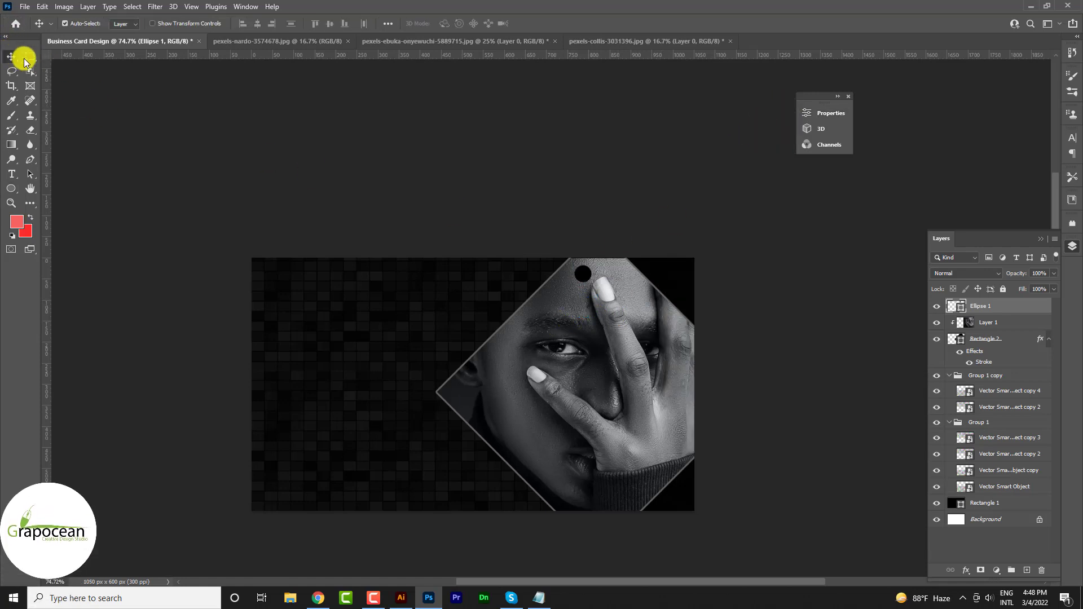
pyautogui.moveTo(578, 315)
pyautogui.mouseDown()
pyautogui.moveTo(568, 444)
pyautogui.moveTo(528, 389)
pyautogui.mouseUp()
pyautogui.hotkey('ctrl', 'j')
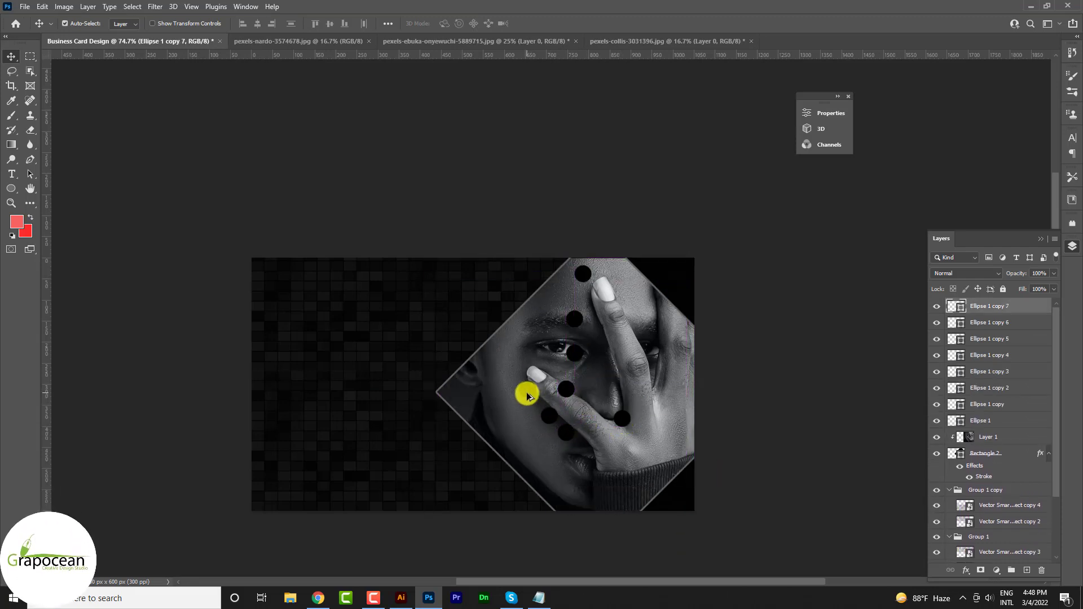
pyautogui.moveTo(532, 434)
pyautogui.mouseDown()
pyautogui.moveTo(662, 437)
pyautogui.moveTo(590, 484)
pyautogui.moveTo(670, 439)
pyautogui.moveTo(557, 382)
pyautogui.moveTo(490, 406)
pyautogui.moveTo(665, 398)
pyautogui.moveTo(639, 385)
pyautogui.mouseUp()
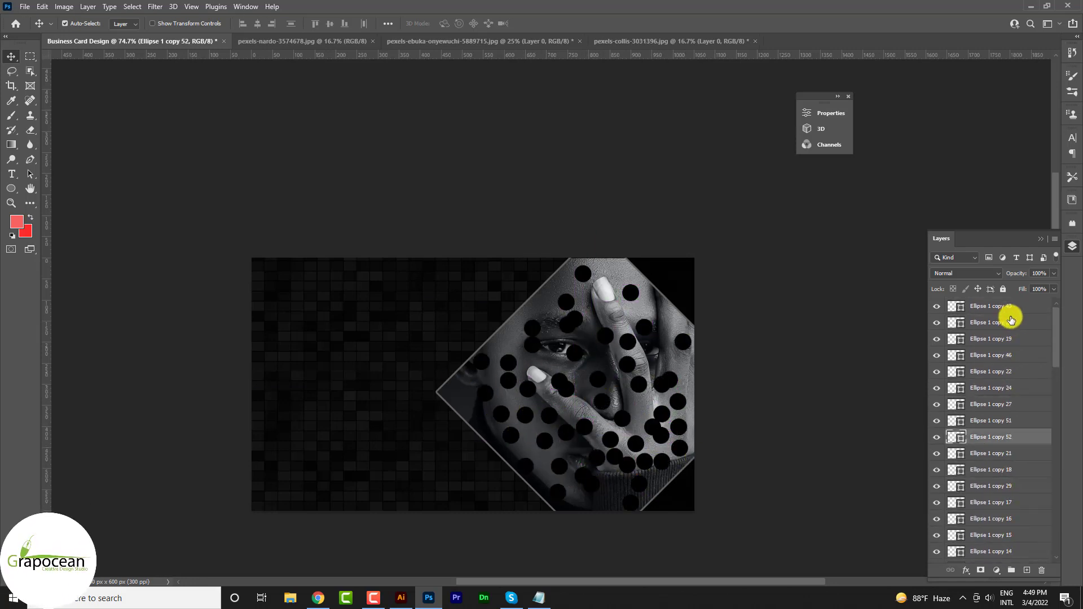
pyautogui.click(1036, 308)
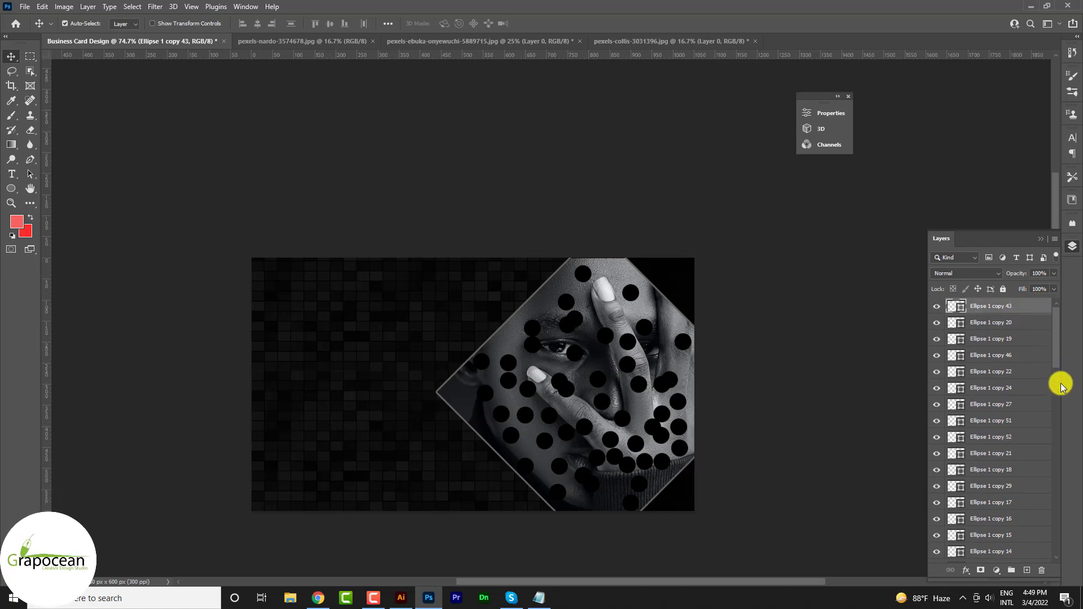
pyautogui.moveTo(1058, 382); pyautogui.dragTo(1058, 500)
pyautogui.keyDown('shift'); pyautogui.click(997, 444); pyautogui.keyUp('shift')
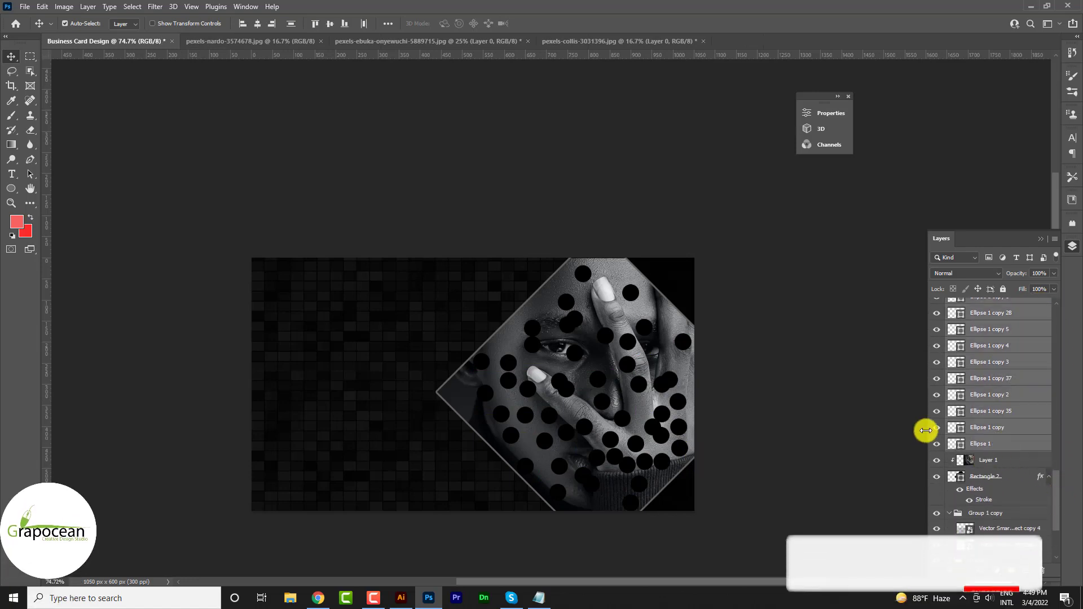
# Step: Launch the Arranger plugin and try a circular arrangement of the dots
pyautogui.click(1071, 223)
pyautogui.click(970, 245)
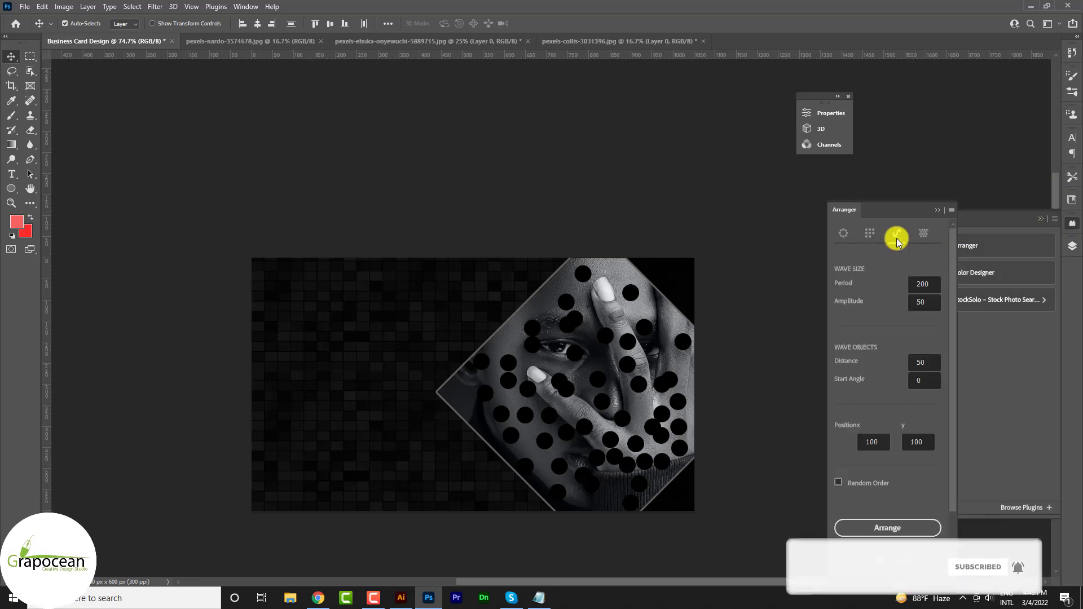
pyautogui.click(843, 233)
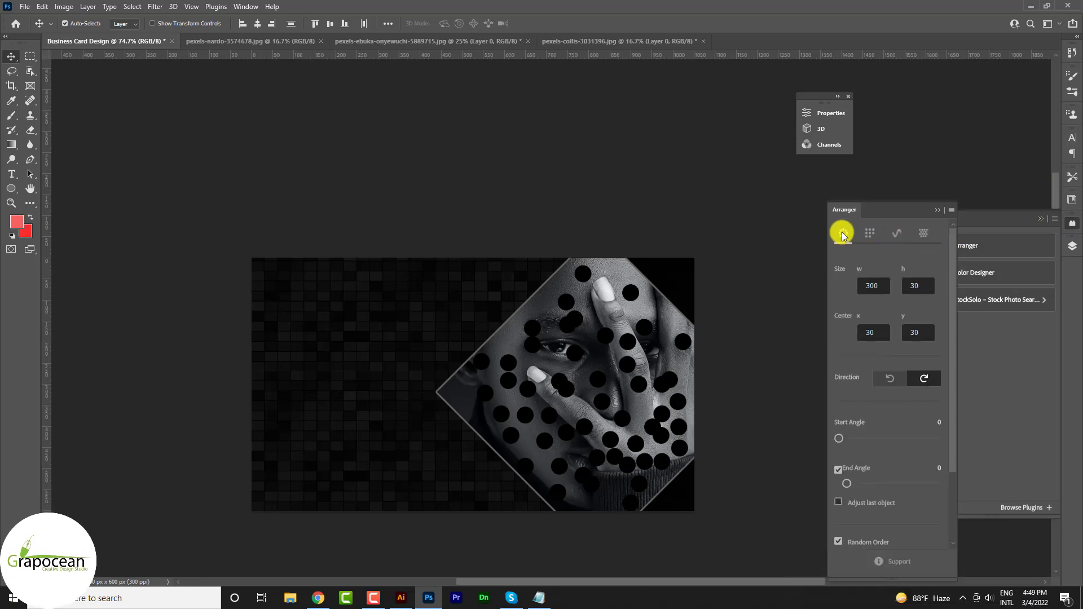
pyautogui.scroll(-3, 886, 511)
pyautogui.click(887, 498)
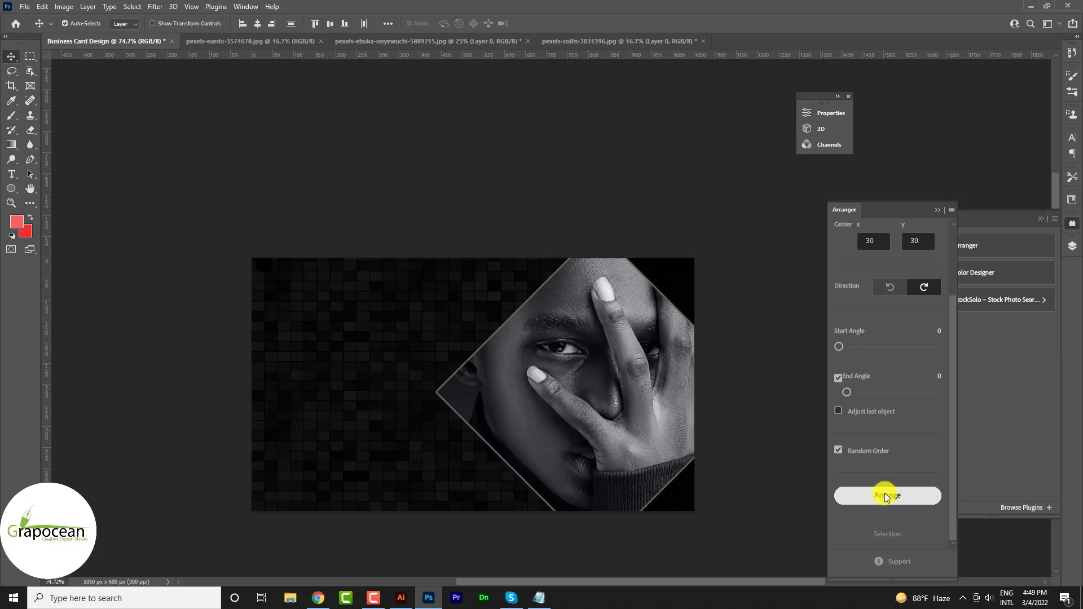
pyautogui.scroll(3, 885, 245)
# Step: Try a three-column grid arrangement, then rerun the circular arrangement
pyautogui.click(870, 234)
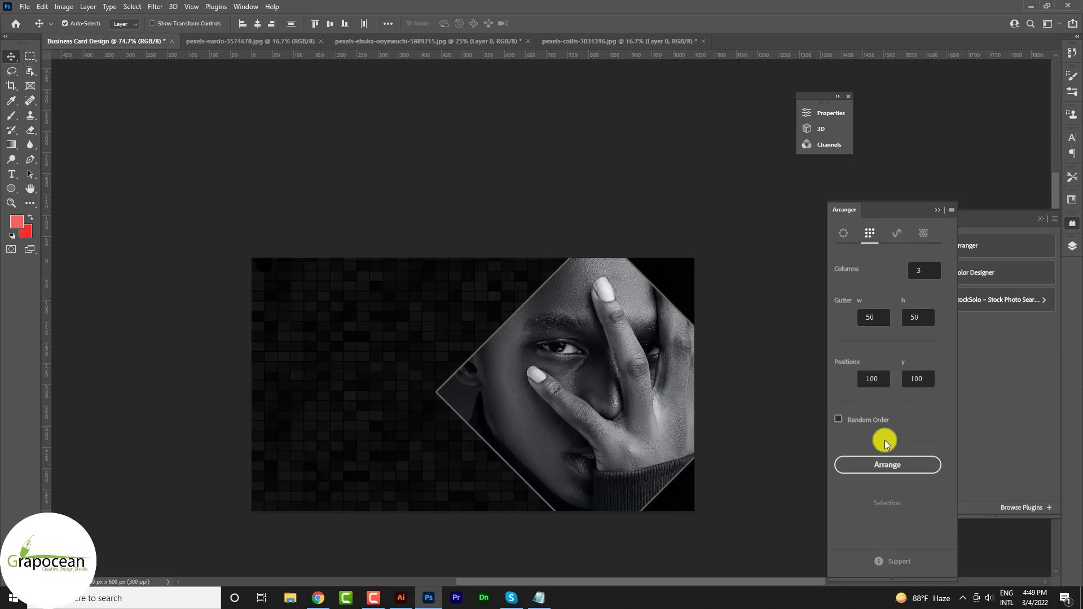
pyautogui.click(893, 469)
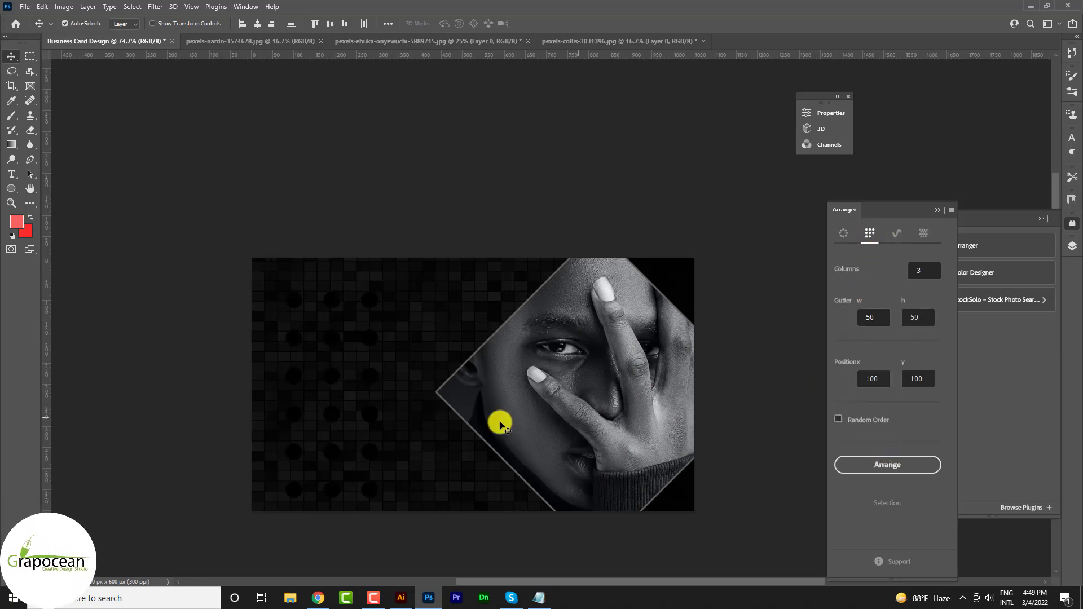
pyautogui.click(843, 234)
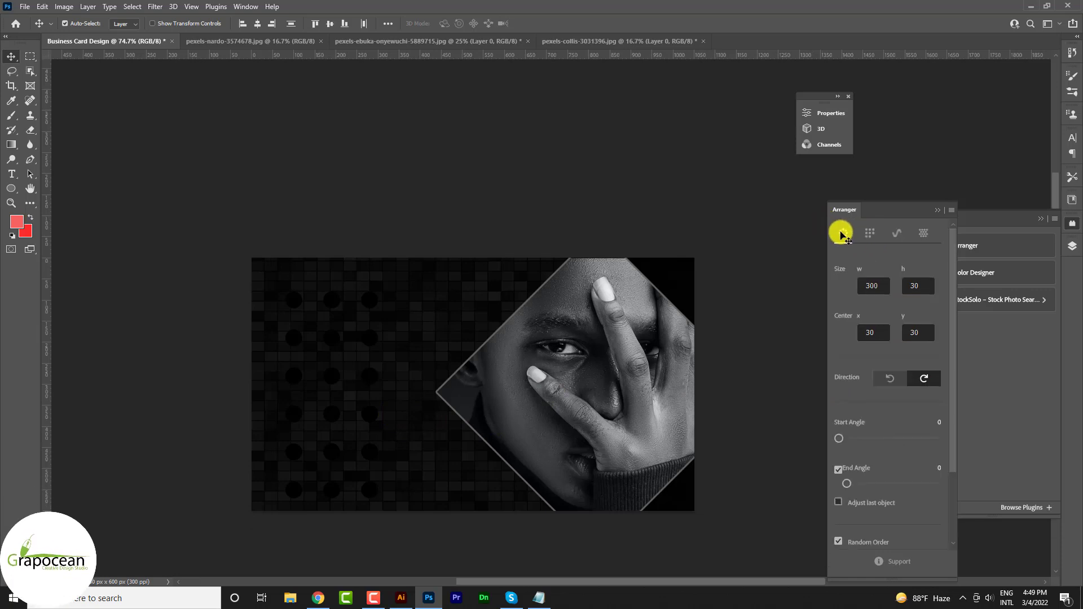
pyautogui.scroll(-2, 879, 444)
pyautogui.click(890, 496)
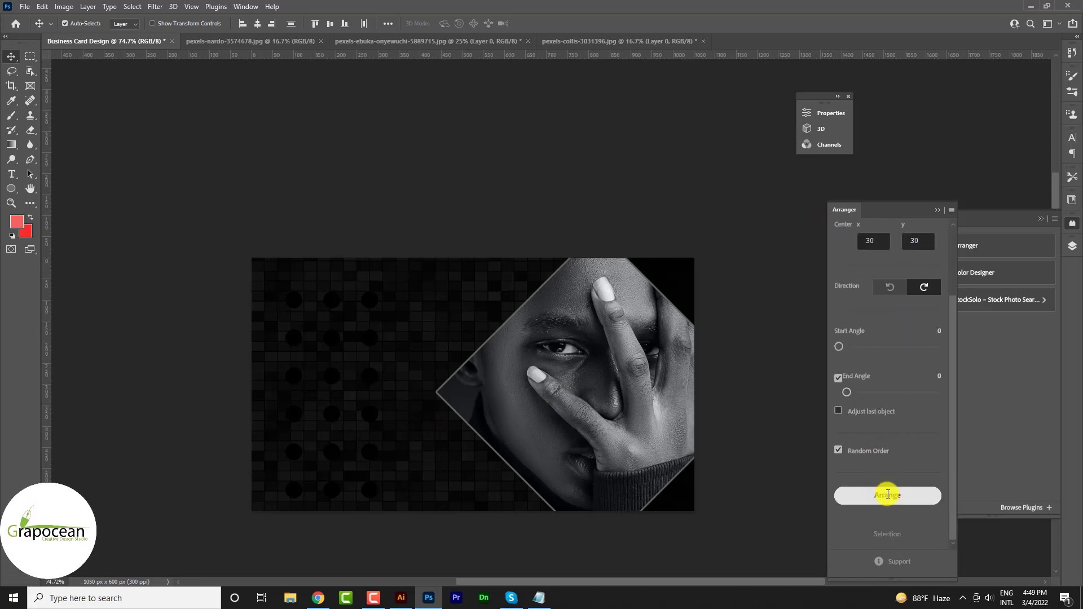
pyautogui.scroll(2, 898, 241)
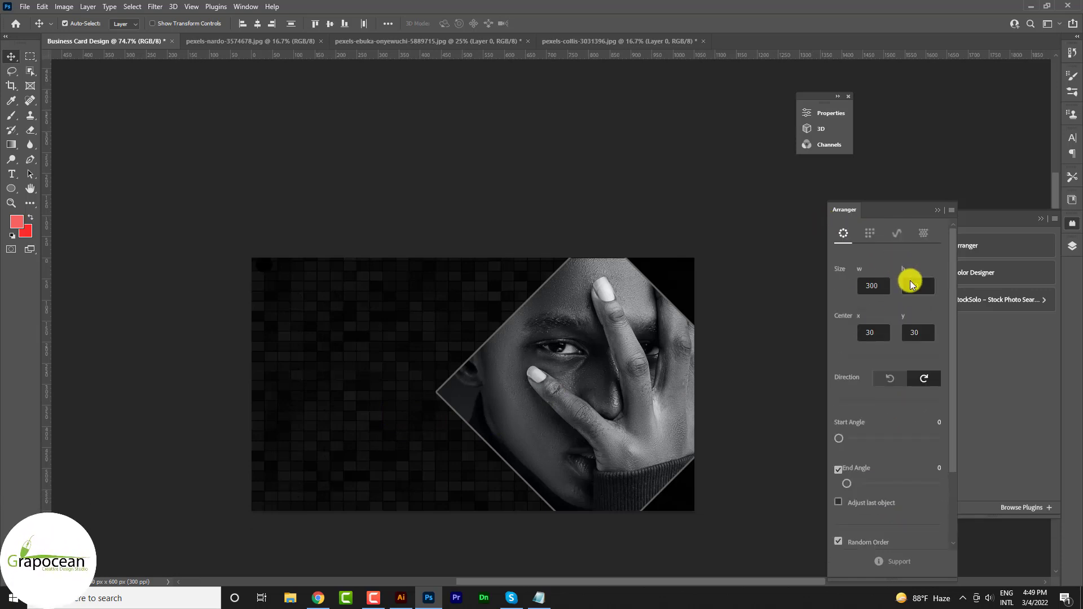
# Step: Arrange the dots in a grid with gutter and position values set to 0
pyautogui.click(870, 233)
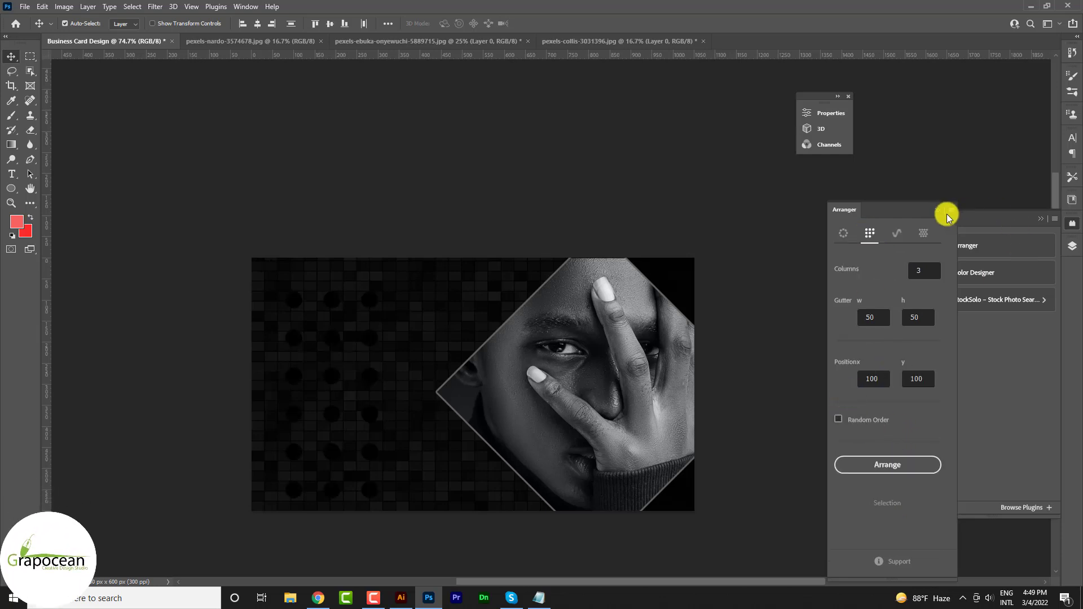
pyautogui.doubleClick(921, 318)
pyautogui.write('0')
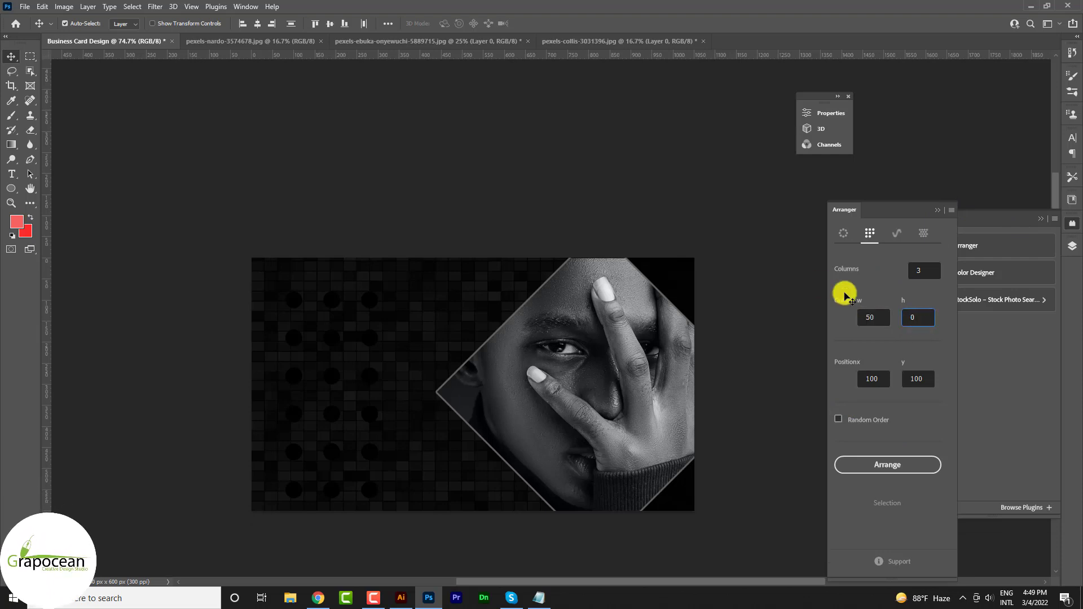
pyautogui.doubleClick(926, 380)
pyautogui.write('0')
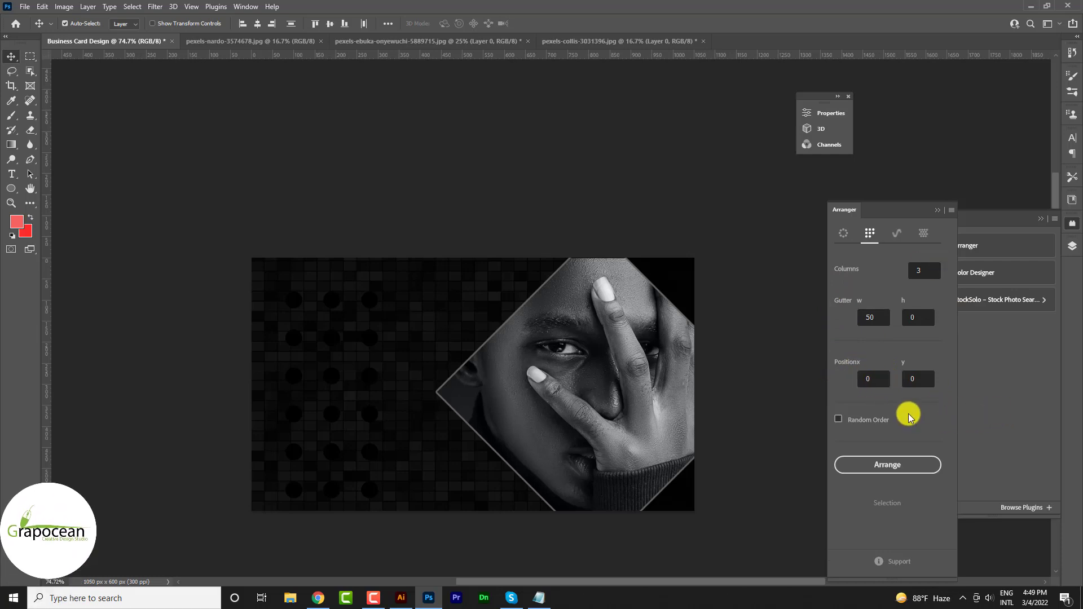
pyautogui.doubleClick(882, 319)
pyautogui.write('0')
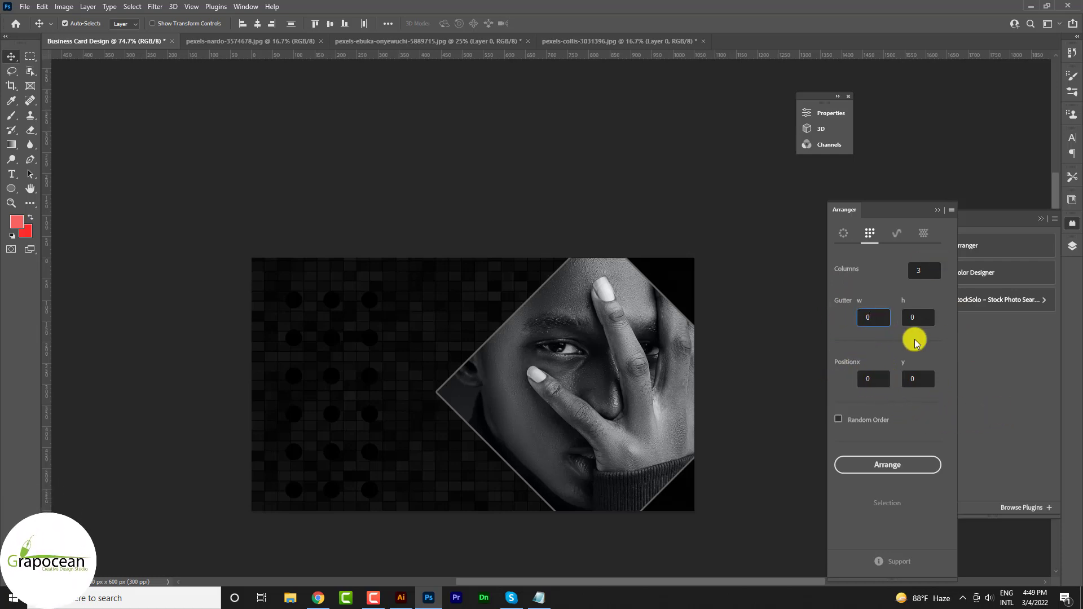
pyautogui.click(908, 467)
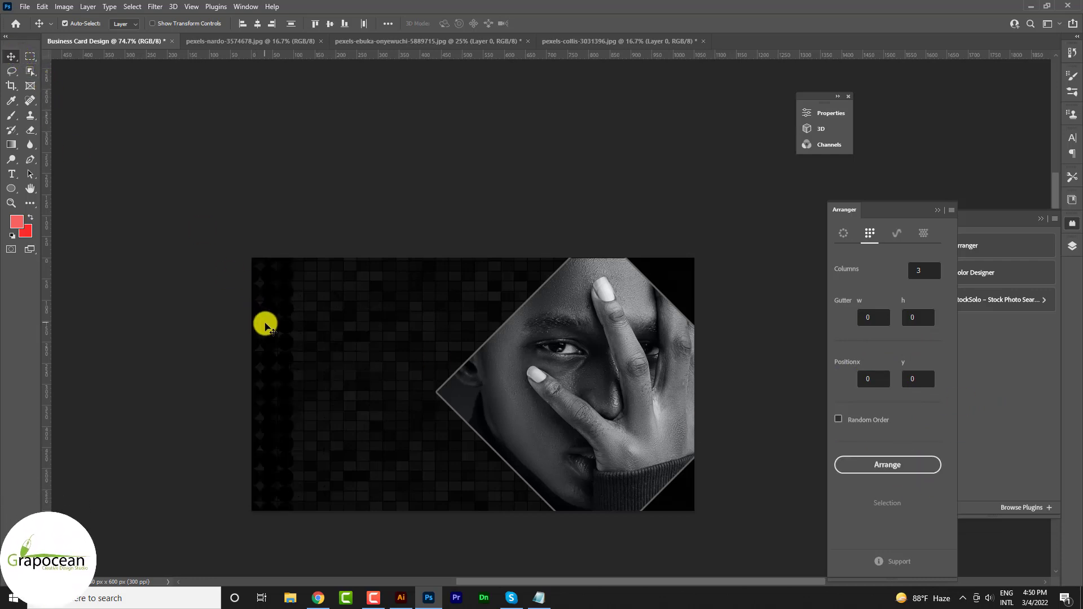
# Step: Move the dot grid to the card's right edge and duplicate it leftward over the portrait
pyautogui.moveTo(274, 327); pyautogui.dragTo(535, 337)
pyautogui.moveTo(618, 326); pyautogui.dragTo(669, 332)
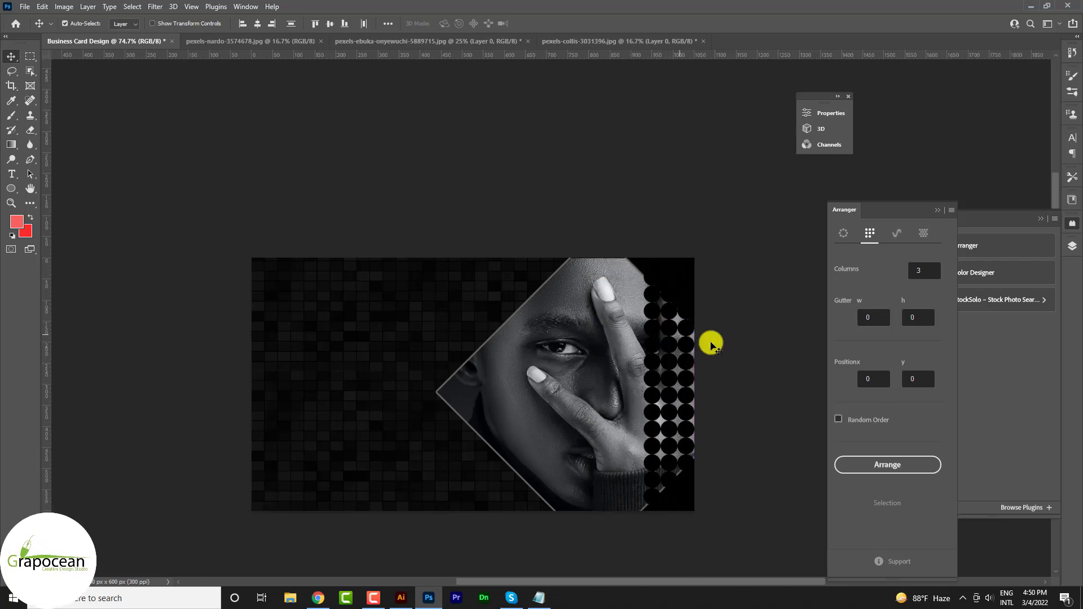
pyautogui.moveTo(681, 346); pyautogui.dragTo(581, 348)
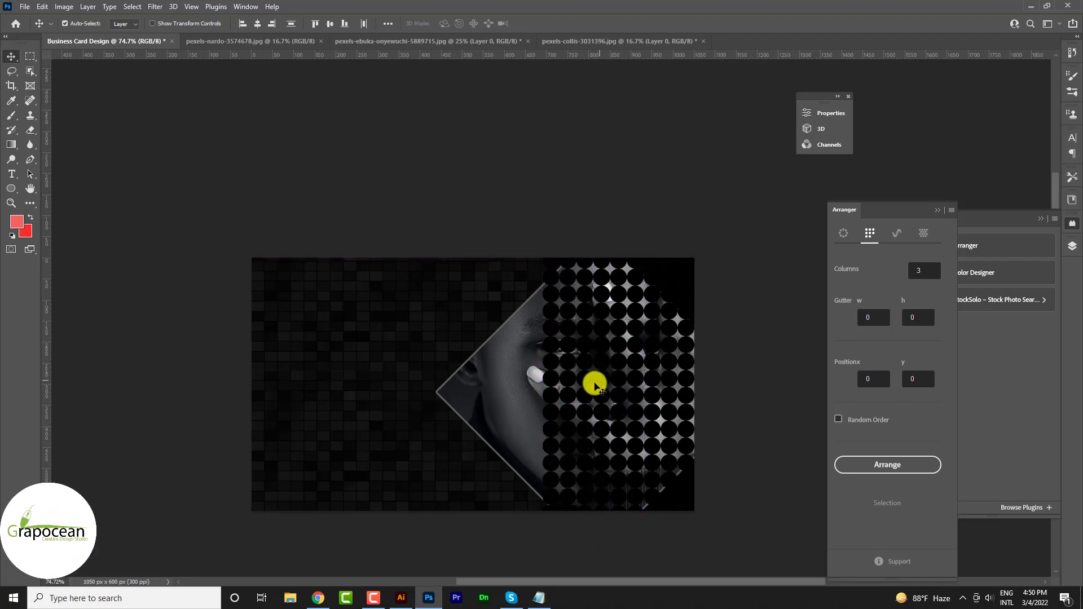
pyautogui.moveTo(593, 380); pyautogui.dragTo(531, 406)
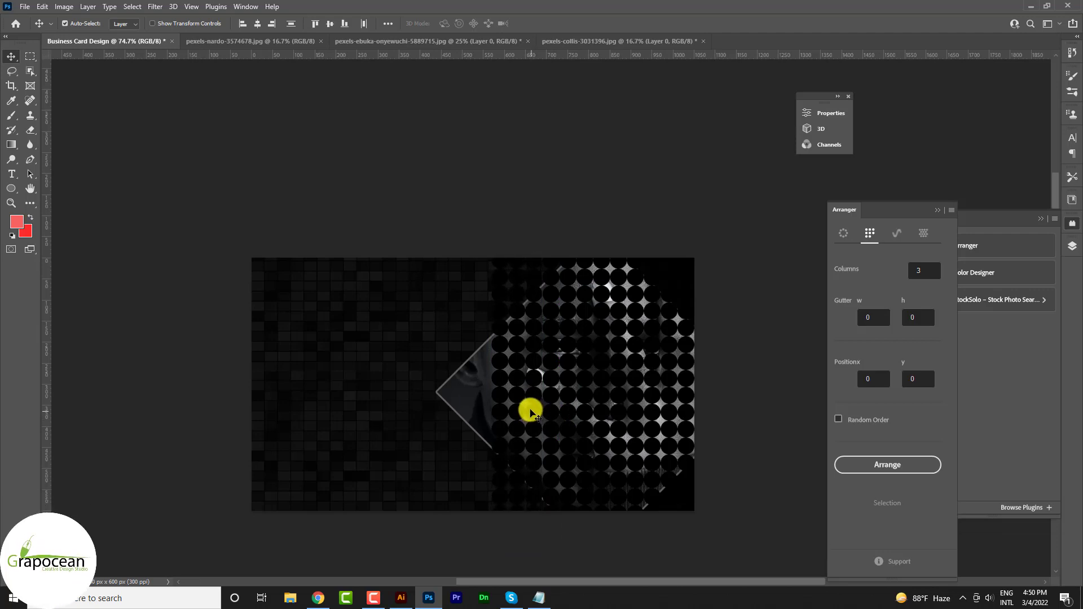
pyautogui.moveTo(535, 402); pyautogui.dragTo(483, 400)
# Step: Select all the Ellipse layers, from Ellipse 1 to the top, in the Layers panel
pyautogui.click(1072, 248)
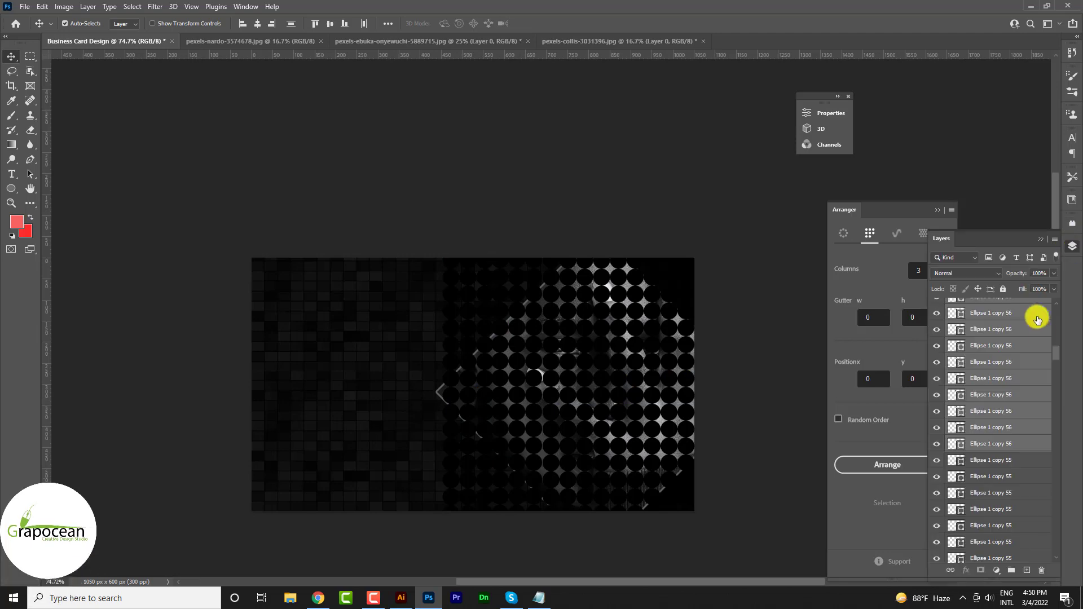
pyautogui.moveTo(1066, 433); pyautogui.dragTo(1077, 550)
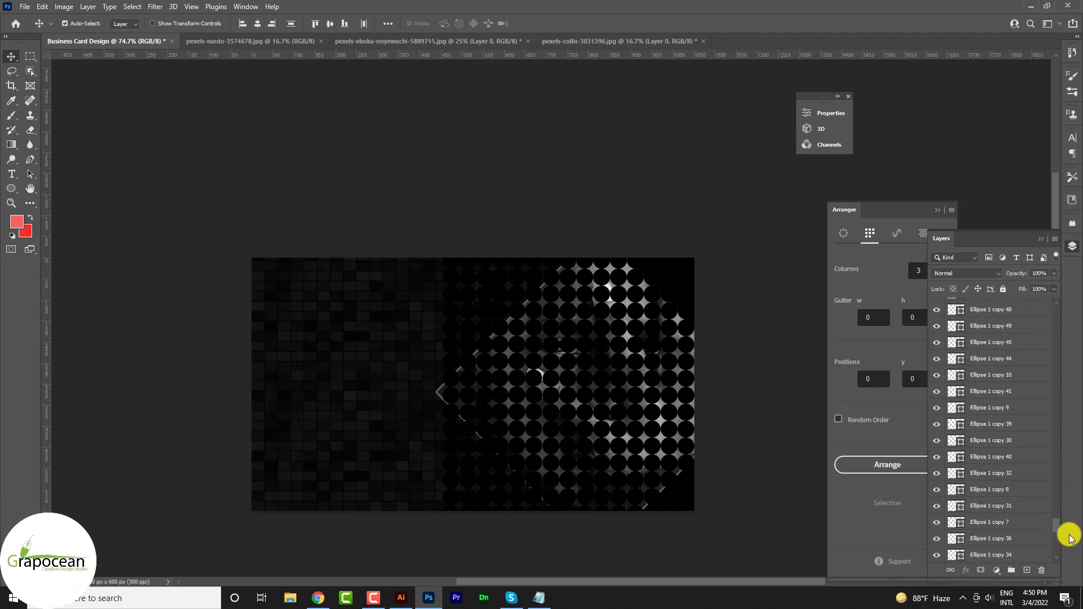
pyautogui.click(1005, 420)
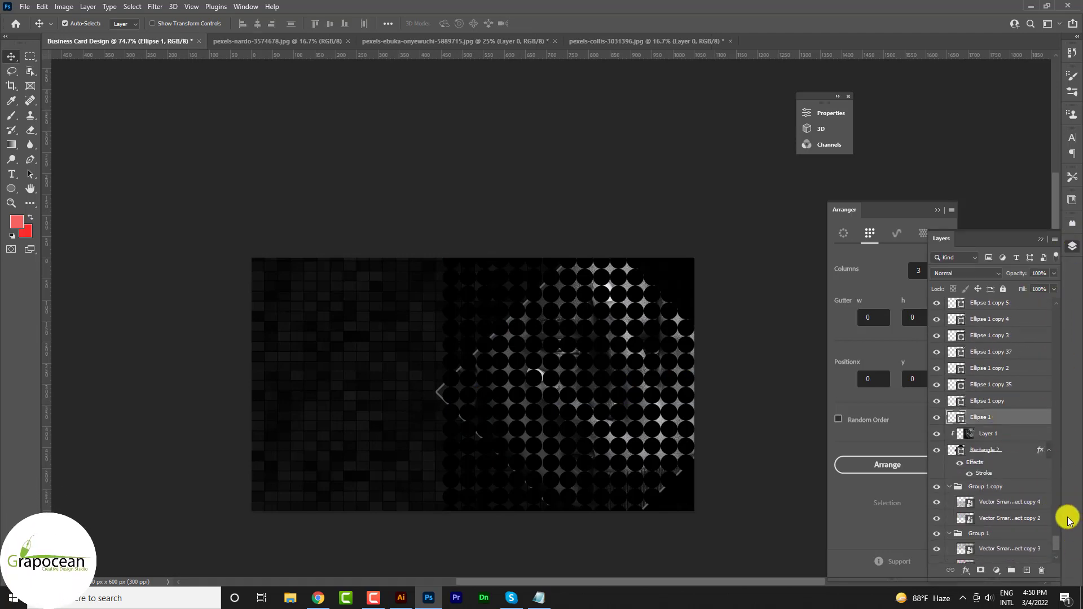
pyautogui.moveTo(1058, 548); pyautogui.dragTo(1064, 297)
pyautogui.keyDown('shift'); pyautogui.click(1020, 307); pyautogui.keyUp('shift')
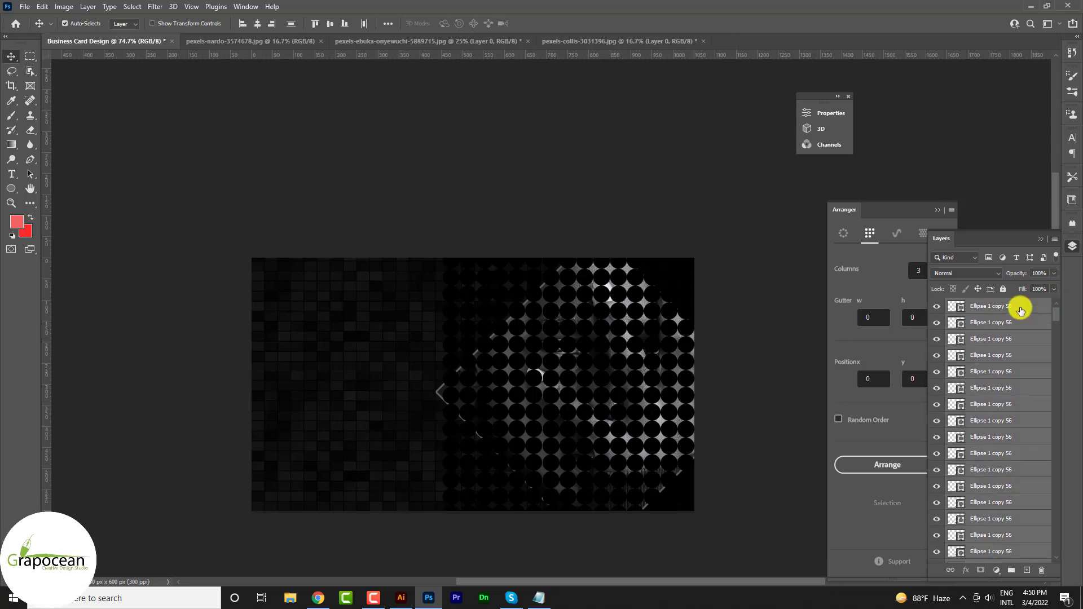
pyautogui.rightClick(1021, 309)
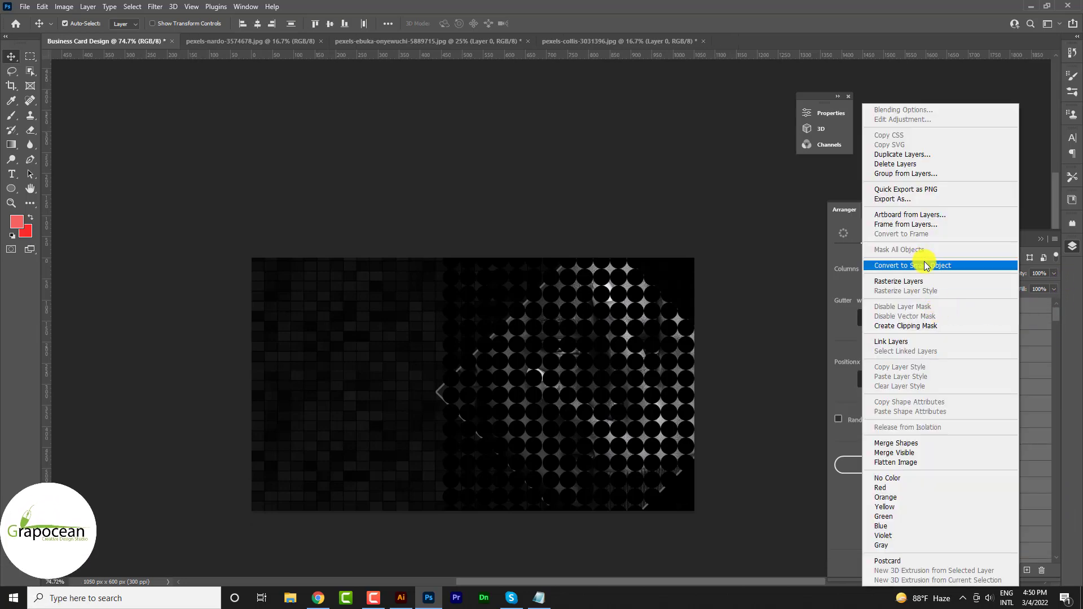
# Step: Convert the Ellipse layers to a Smart Object and mask it to the diamond shape
pyautogui.click(926, 265)
pyautogui.click(939, 308)
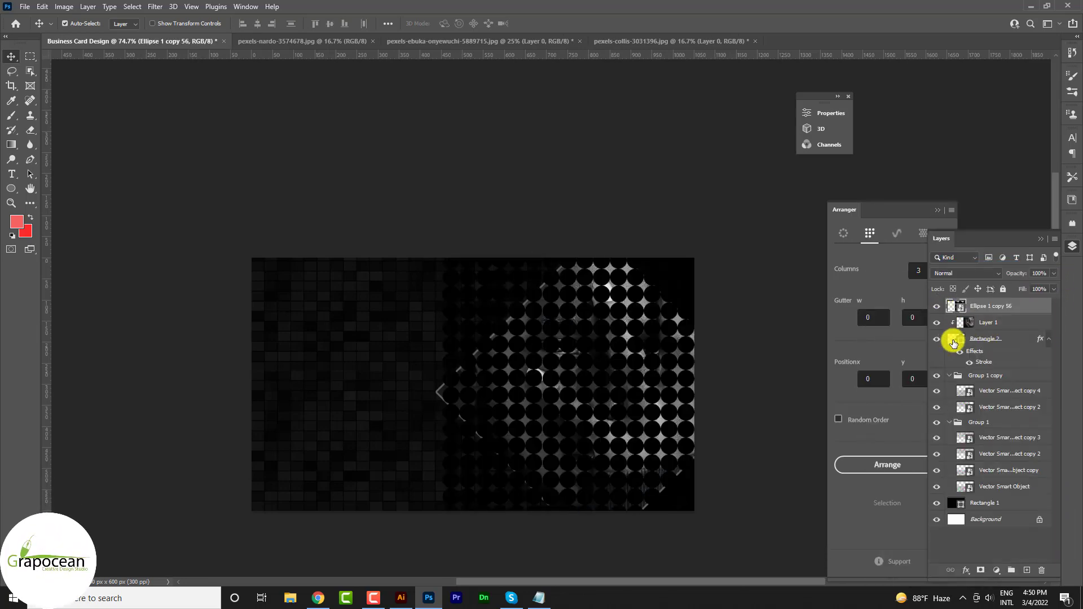
pyautogui.keyDown('ctrl'); pyautogui.click(954, 339); pyautogui.keyUp('ctrl')
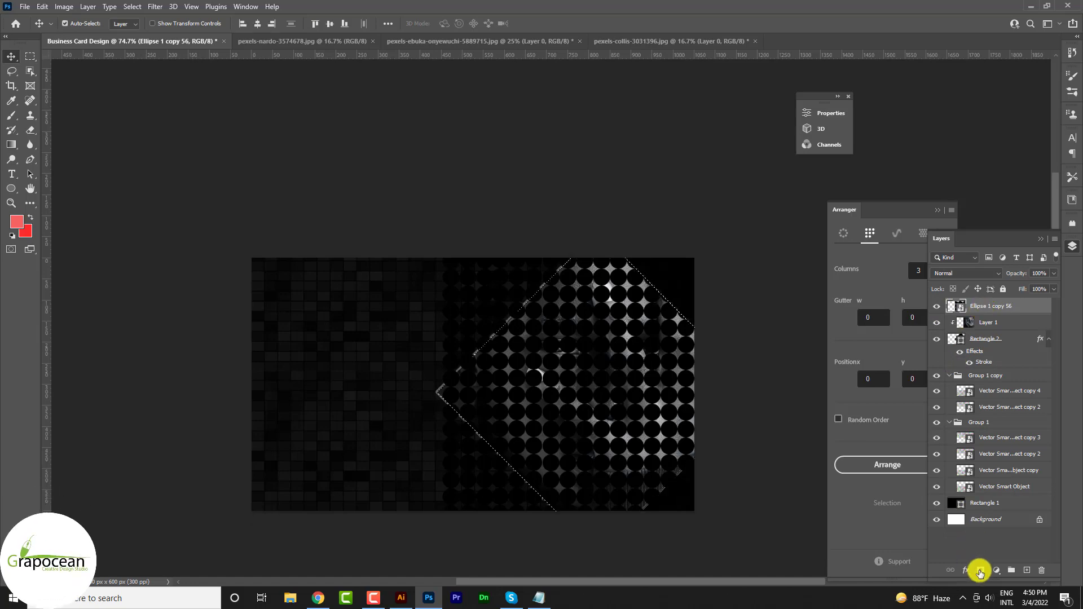
pyautogui.click(979, 571)
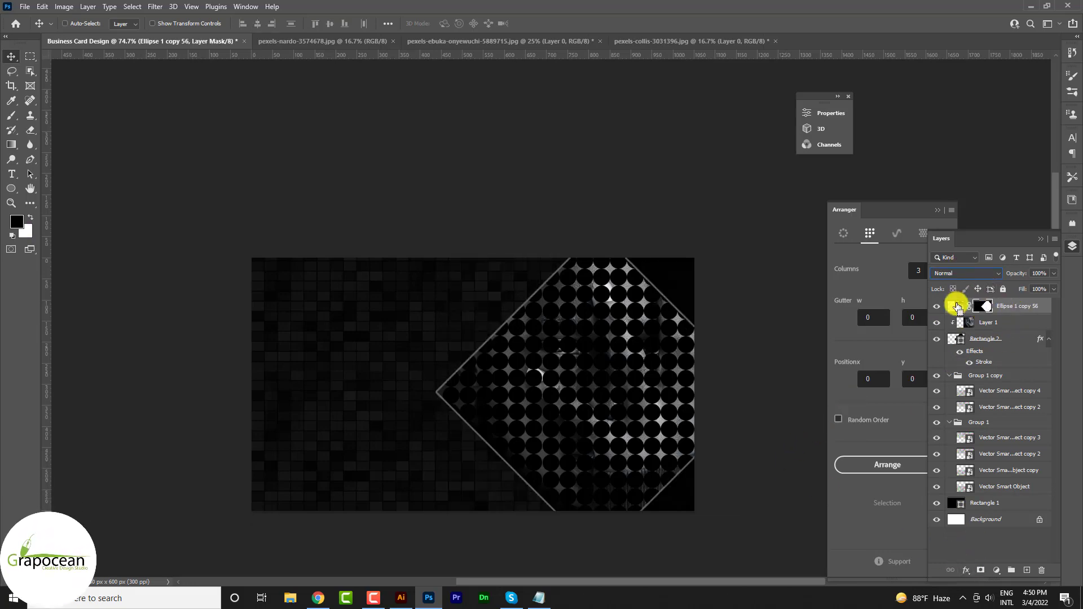
# Step: Mask the portrait layer with the circles selection and hide the black dot layer
pyautogui.keyDown('ctrl'); pyautogui.click(955, 306); pyautogui.keyUp('ctrl')
pyautogui.click(985, 325)
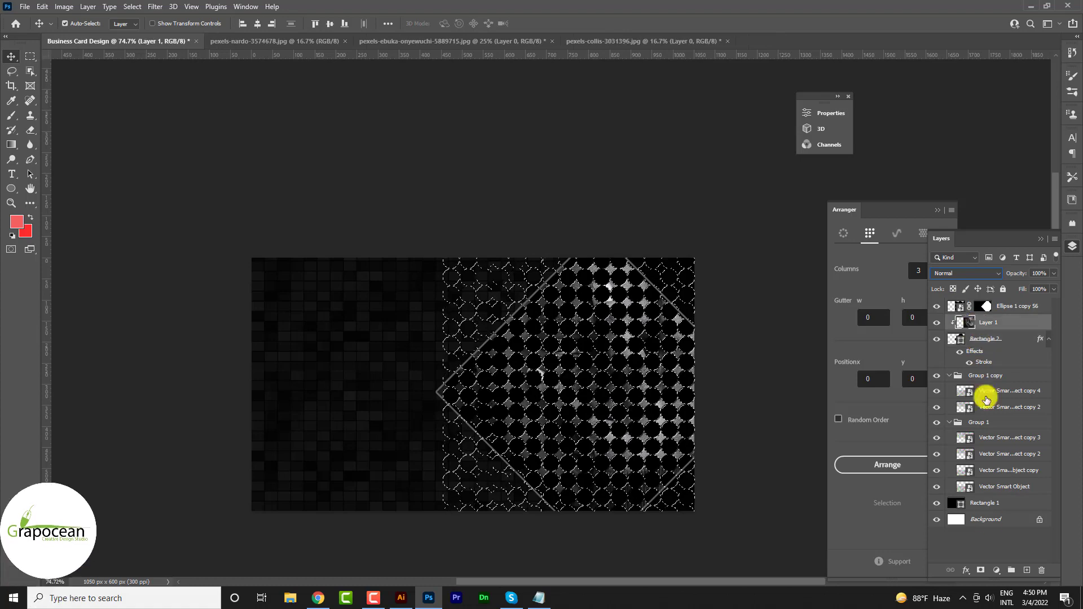
pyautogui.click(981, 572)
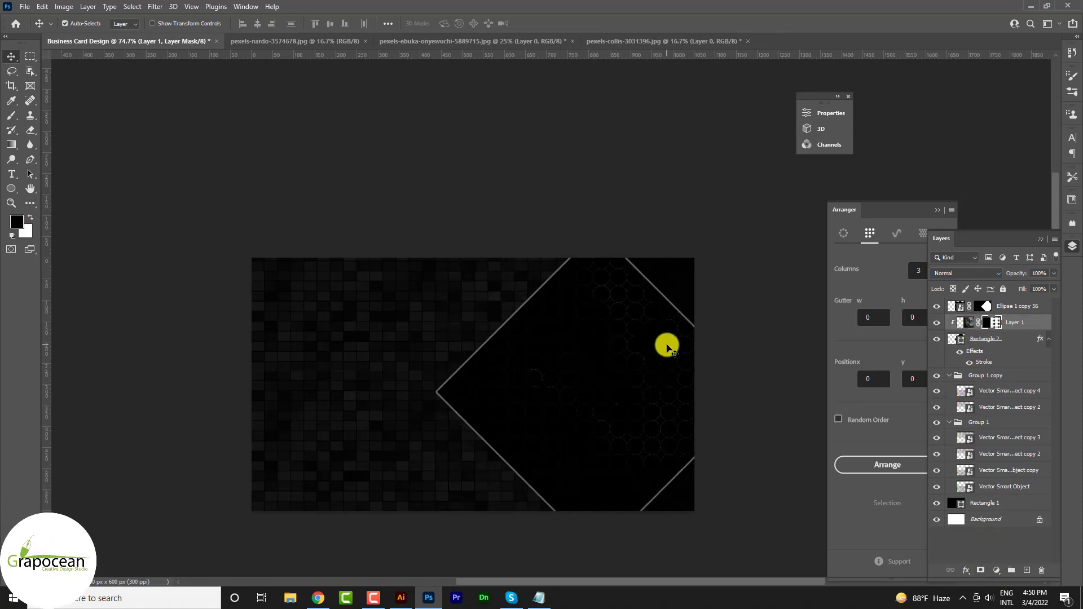
pyautogui.click(936, 306)
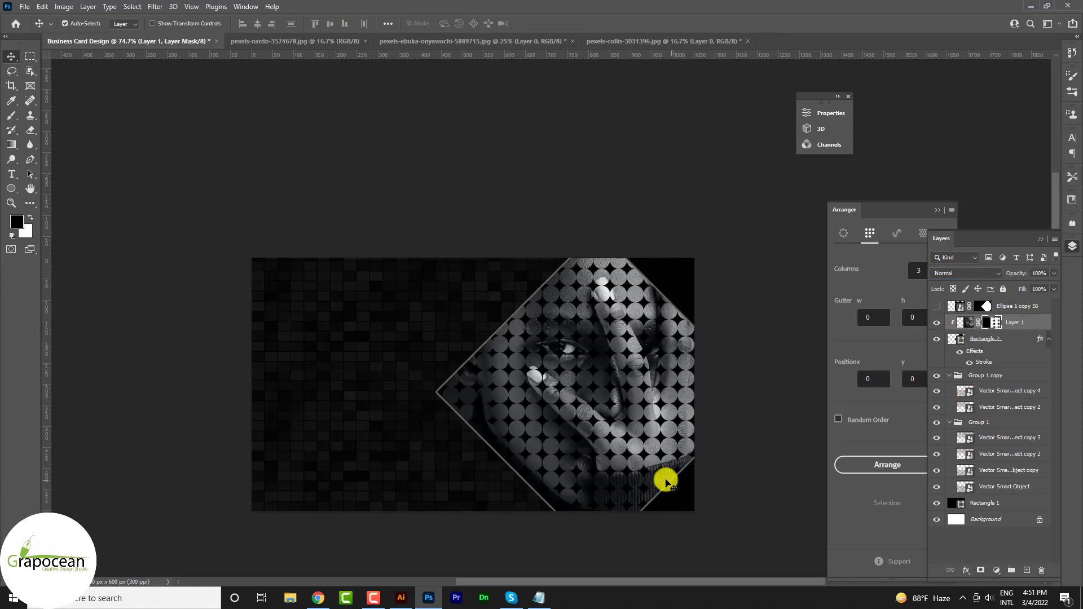
pyautogui.scroll(-2, 663, 452)
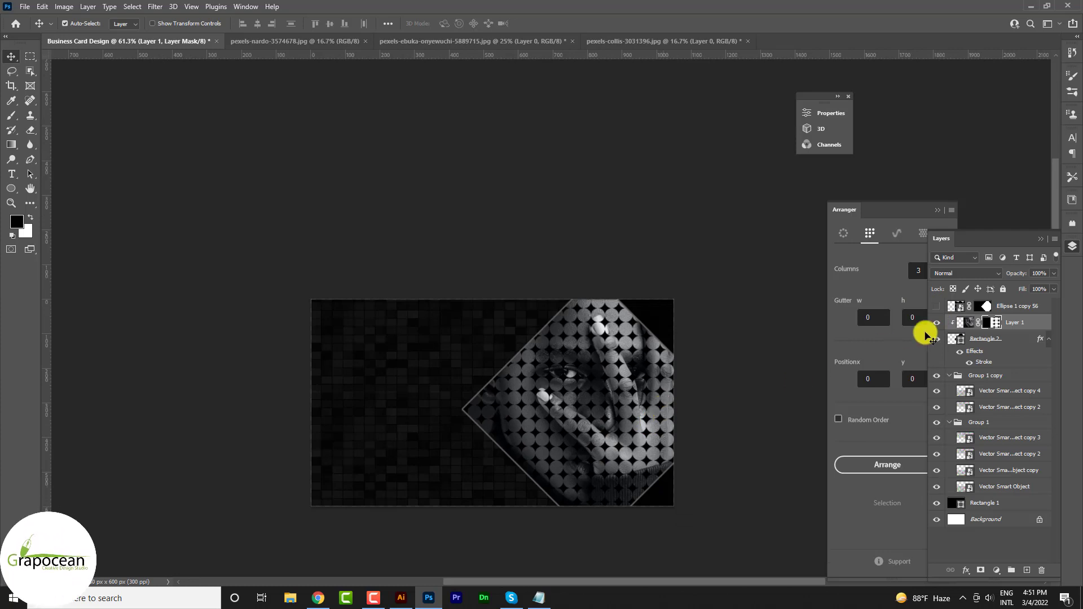
pyautogui.click(11, 115)
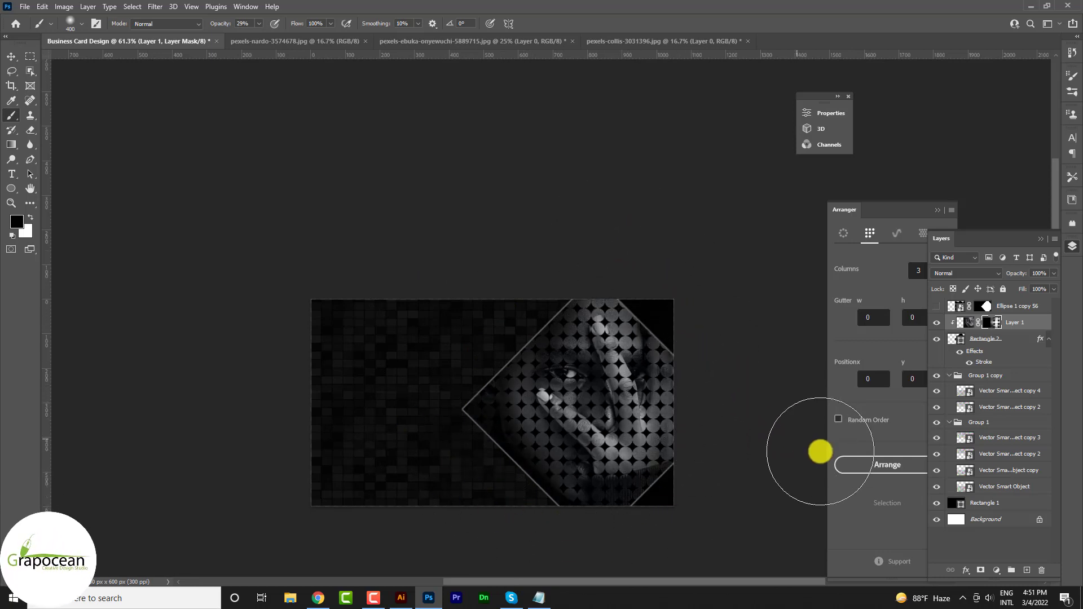
# Step: Nudge the dotted portrait layer slightly lower on the card
pyautogui.scroll(-2, 752, 482)
pyautogui.scroll(-2, 684, 462)
pyautogui.scroll(5, 592, 394)
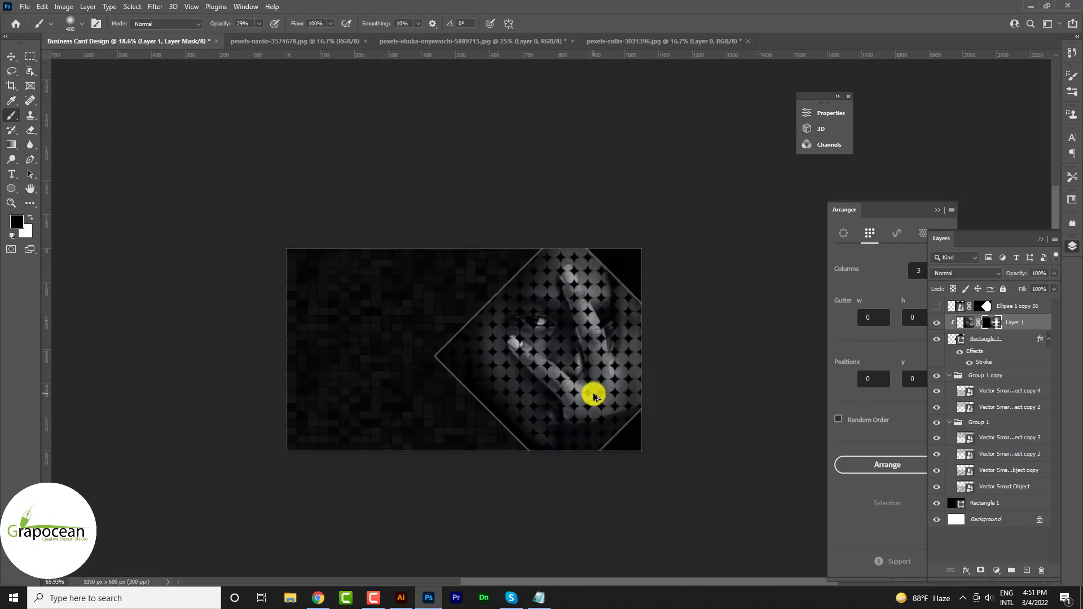
pyautogui.scroll(2, 594, 397)
pyautogui.scroll(1, 594, 397)
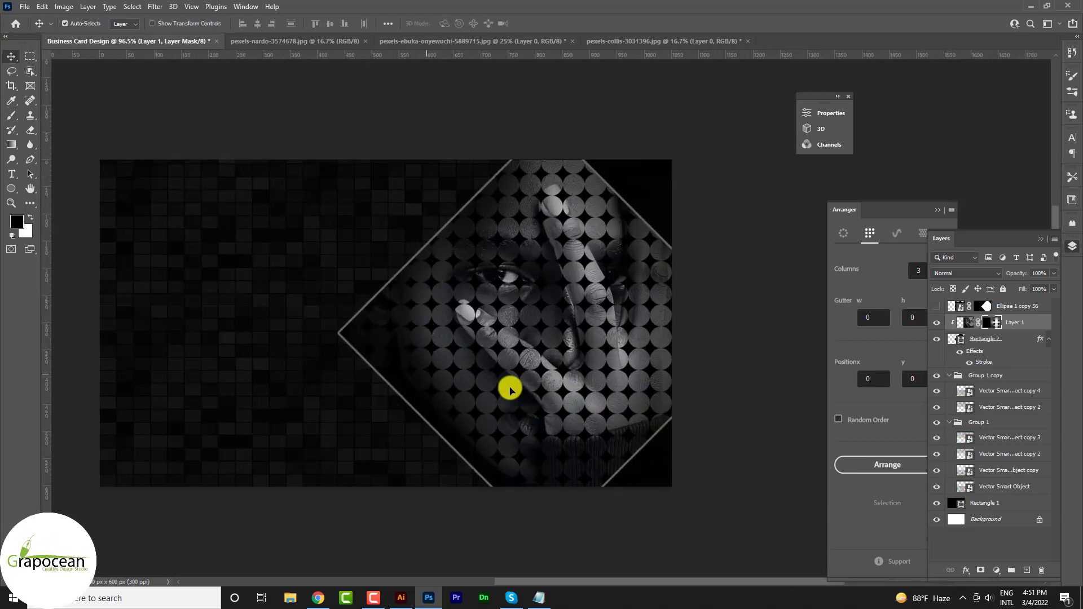
pyautogui.moveTo(510, 389)
pyautogui.mouseDown()
pyautogui.moveTo(430, 369)
pyautogui.moveTo(433, 350)
pyautogui.mouseUp()
# Step: Disable Layer 1's mask so the portrait extends beyond the diamond
pyautogui.click(936, 339)
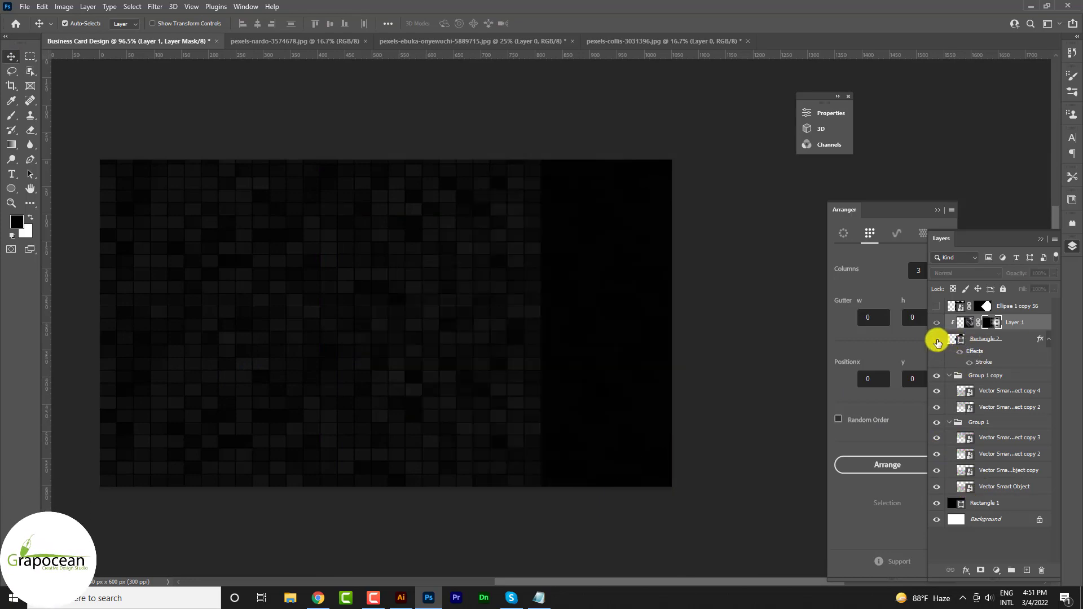
pyautogui.click(937, 324)
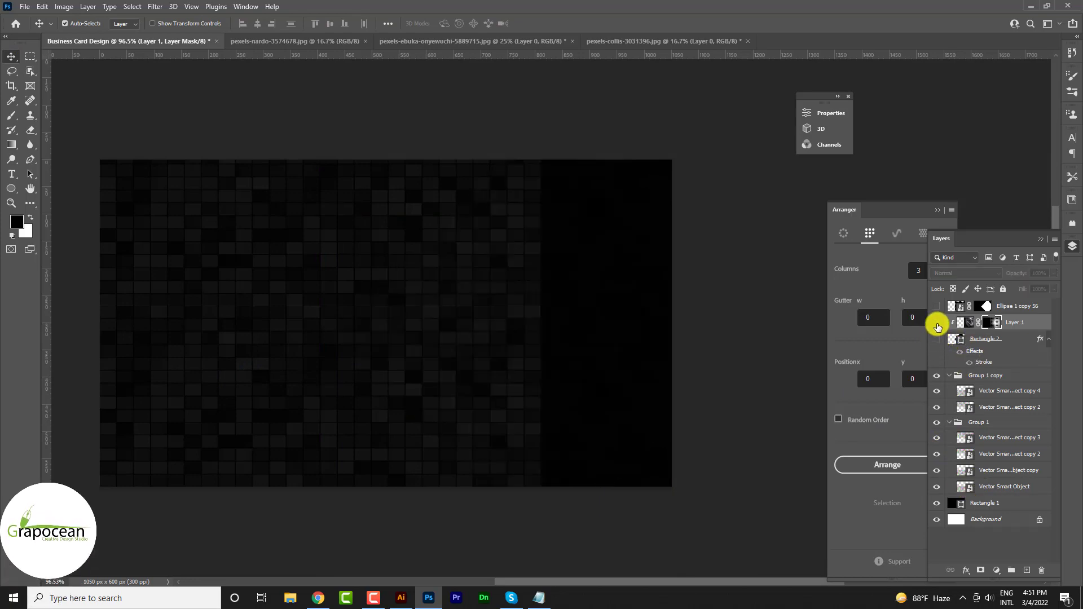
pyautogui.click(935, 324)
pyautogui.rightClick(967, 326)
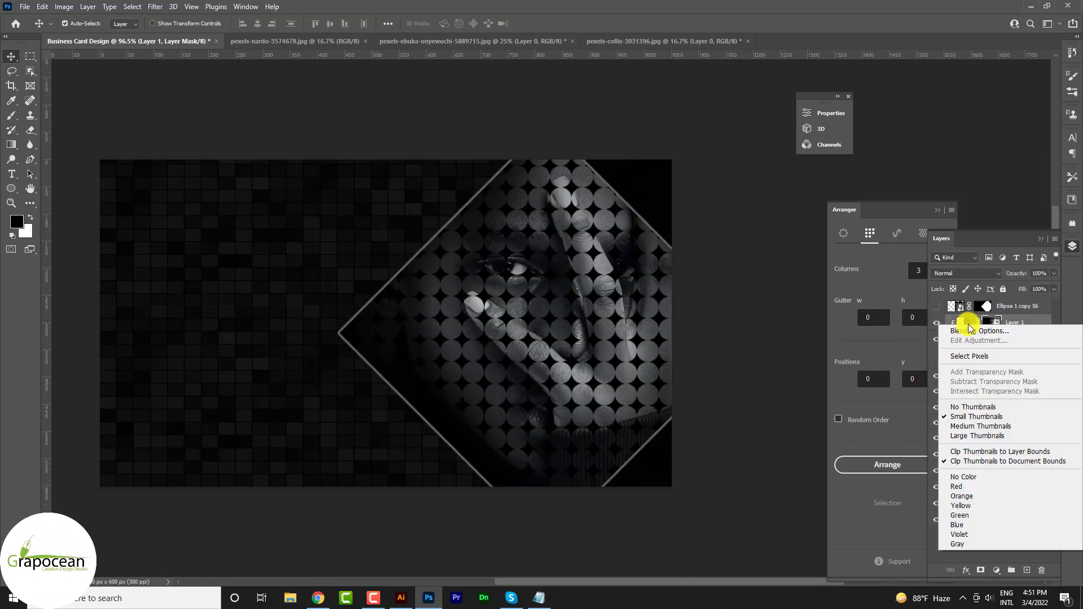
pyautogui.rightClick(1021, 317)
pyautogui.click(915, 307)
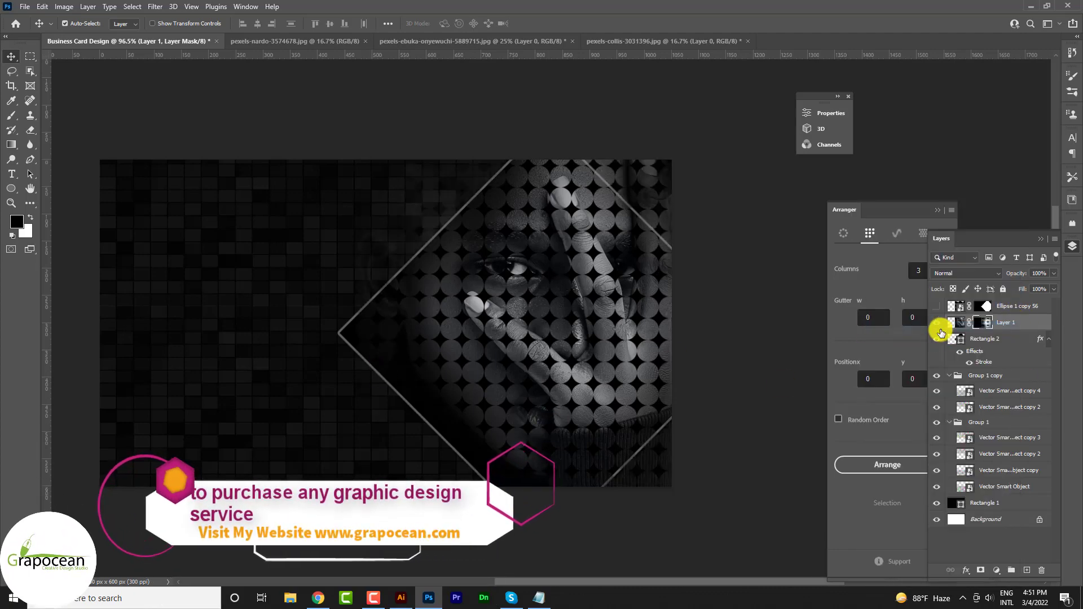
# Step: Hide the Rectangle 2 diamond frame layer and review the card
pyautogui.click(937, 339)
pyautogui.scroll(-1, 605, 423)
pyautogui.scroll(-1, 605, 423)
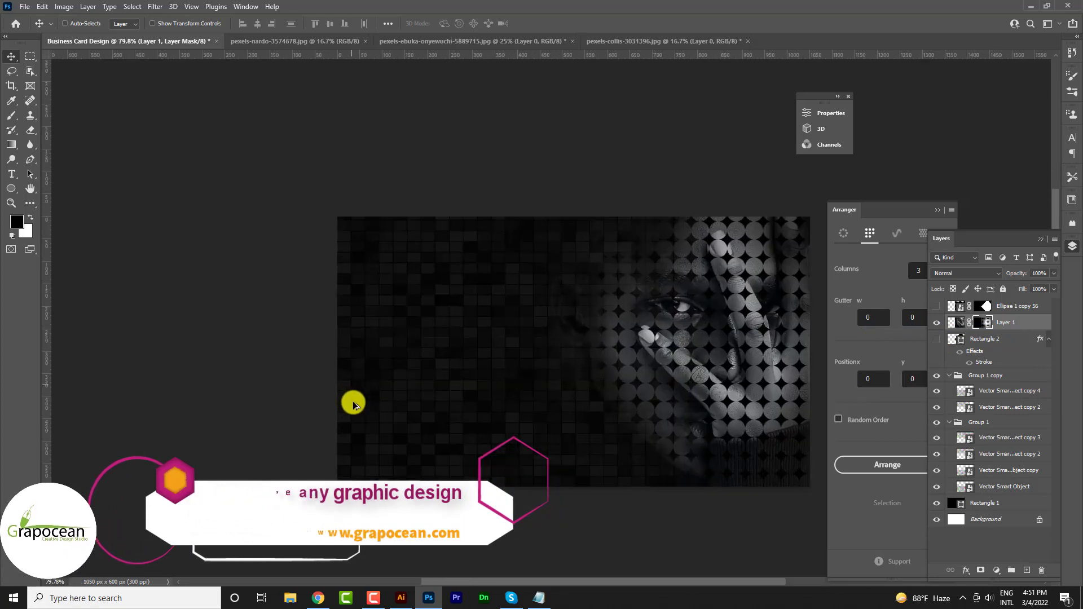
pyautogui.scroll(-1, 380, 356)
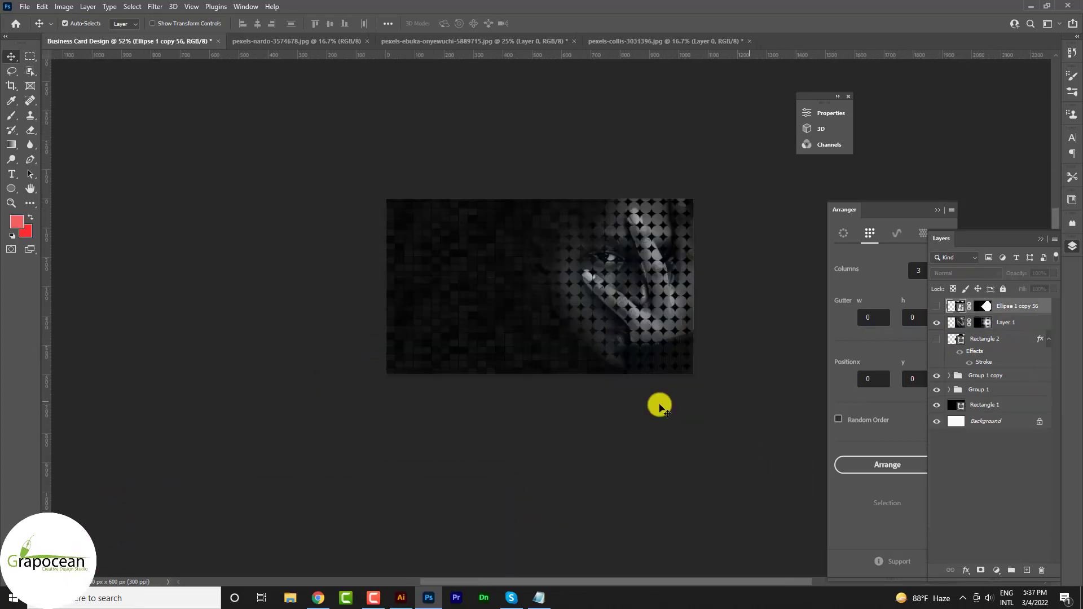
pyautogui.scroll(2, 658, 273)
pyautogui.scroll(1, 575, 384)
pyautogui.scroll(-1, 542, 405)
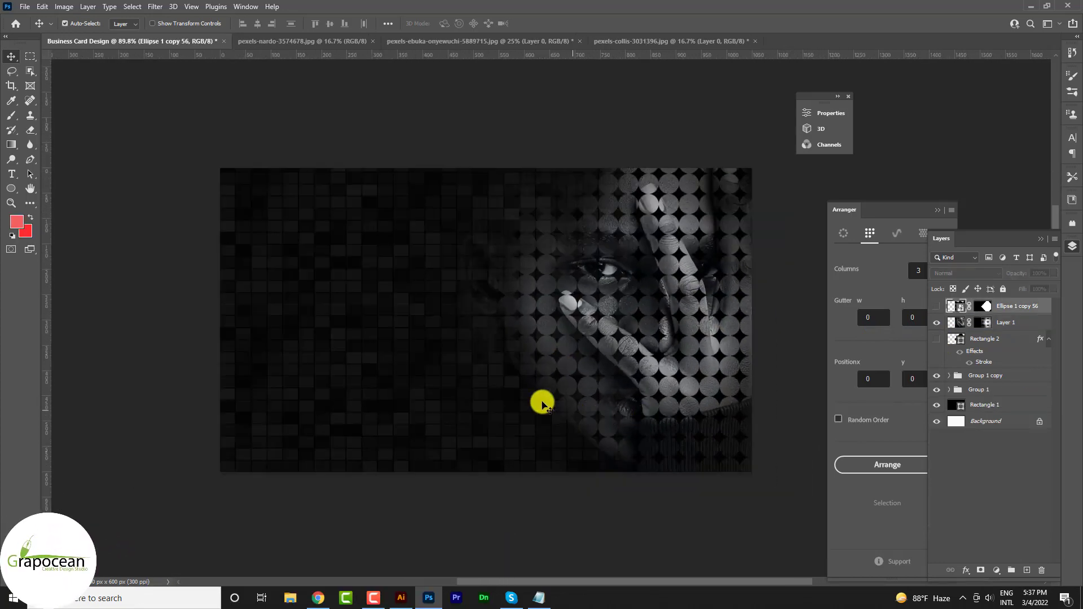
pyautogui.scroll(1, 444, 381)
pyautogui.scroll(1, 444, 380)
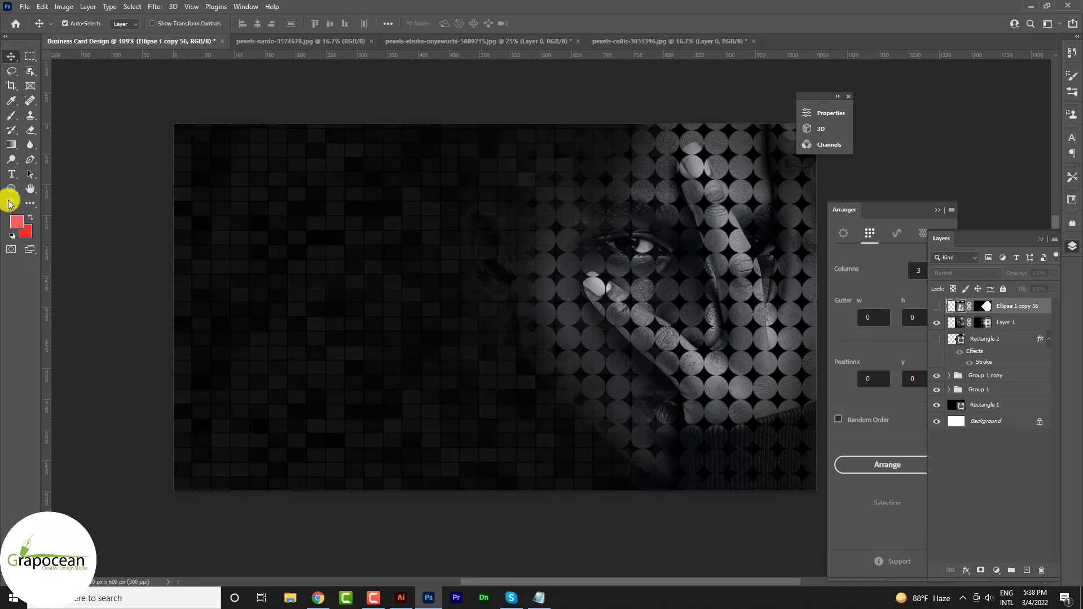
# Step: Add a placeholder text layer, move it to the upper left, and clear its words
pyautogui.click(259, 199)
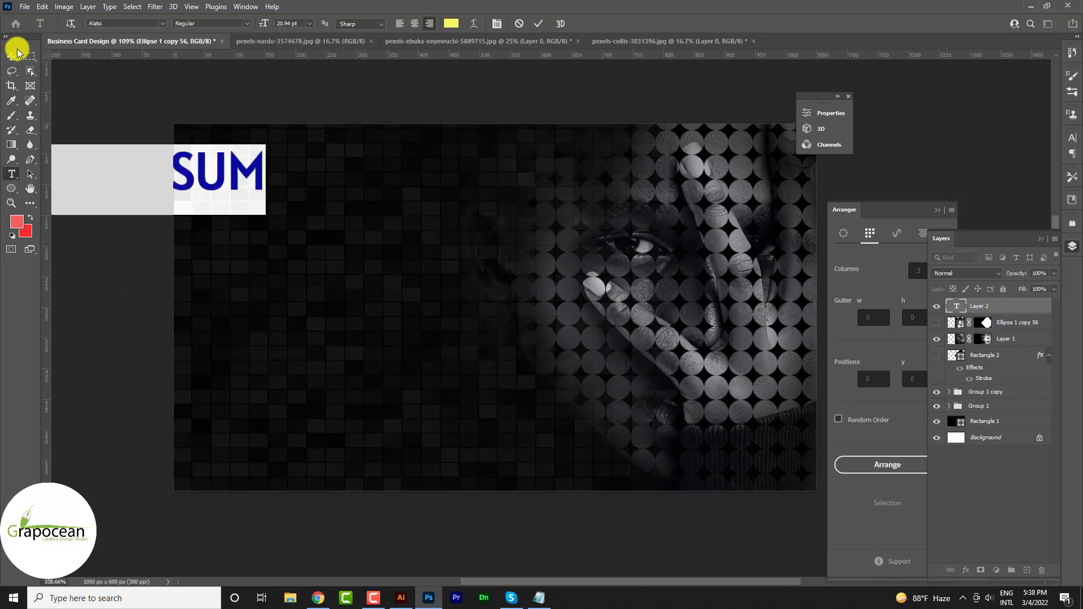
pyautogui.press('Escape')
pyautogui.press('v')
pyautogui.moveTo(257, 203); pyautogui.dragTo(504, 219)
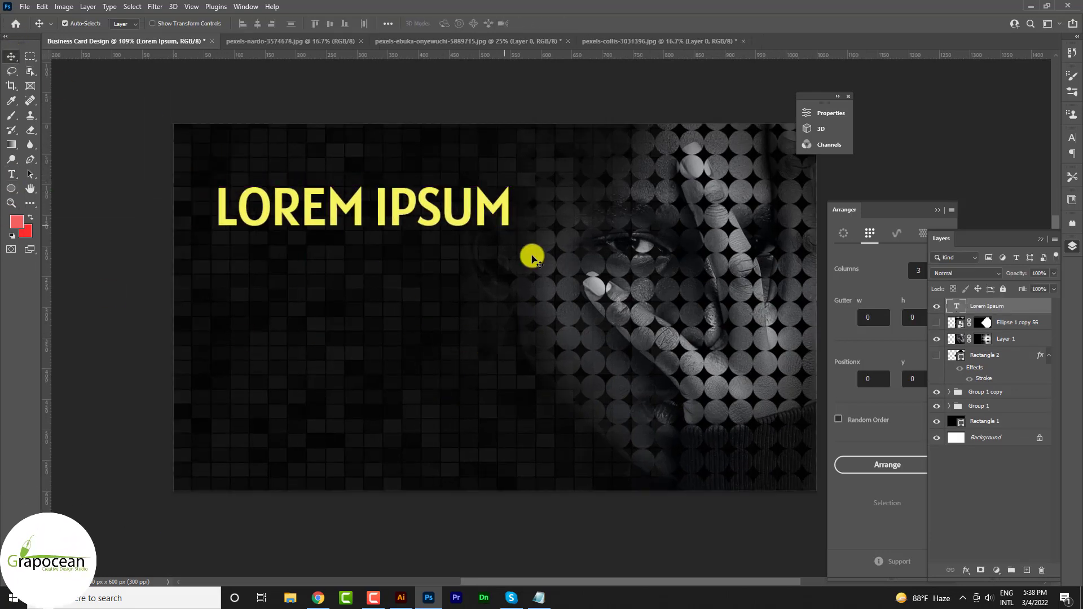
pyautogui.click(10, 174)
pyautogui.moveTo(223, 208); pyautogui.dragTo(667, 233)
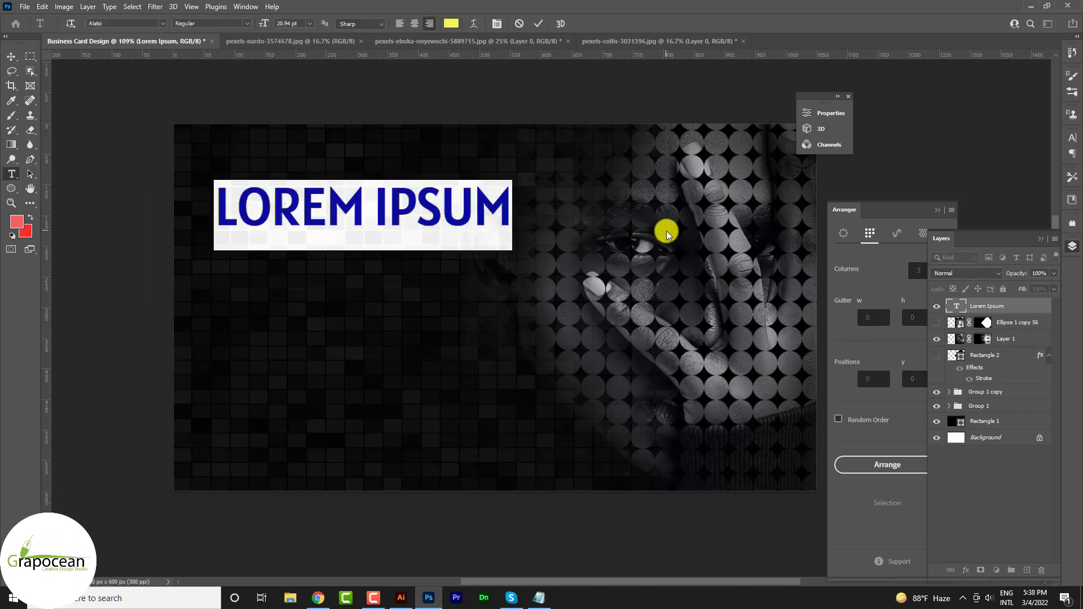
pyautogui.press('BackSpace')
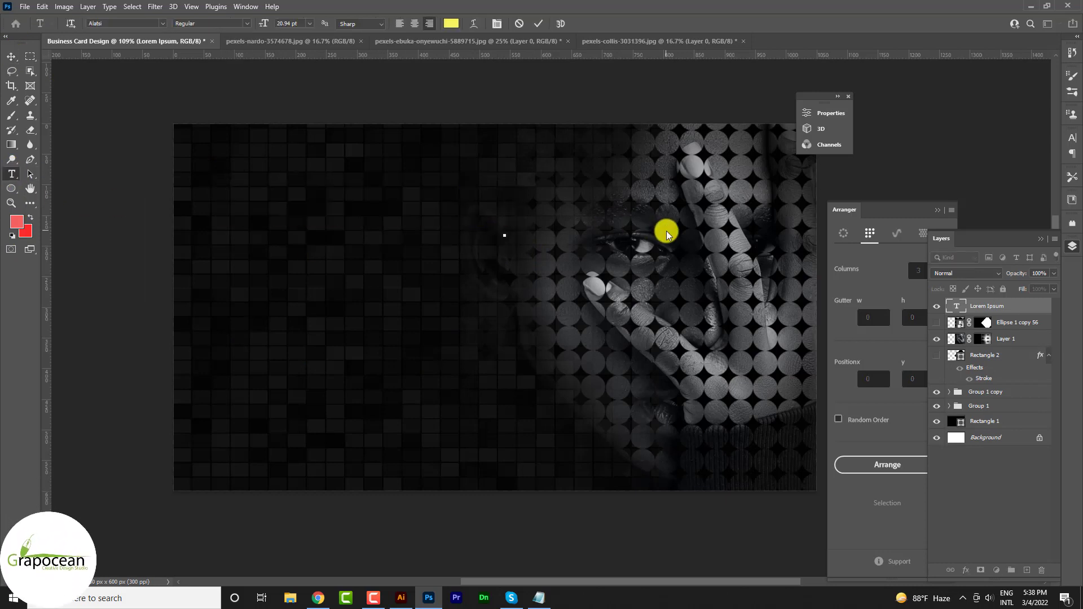
pyautogui.write('JON')
# Step: Type the name JOHN SMETH and set it in the Alatsi font
pyautogui.press('BackSpace')
pyautogui.write('JO')
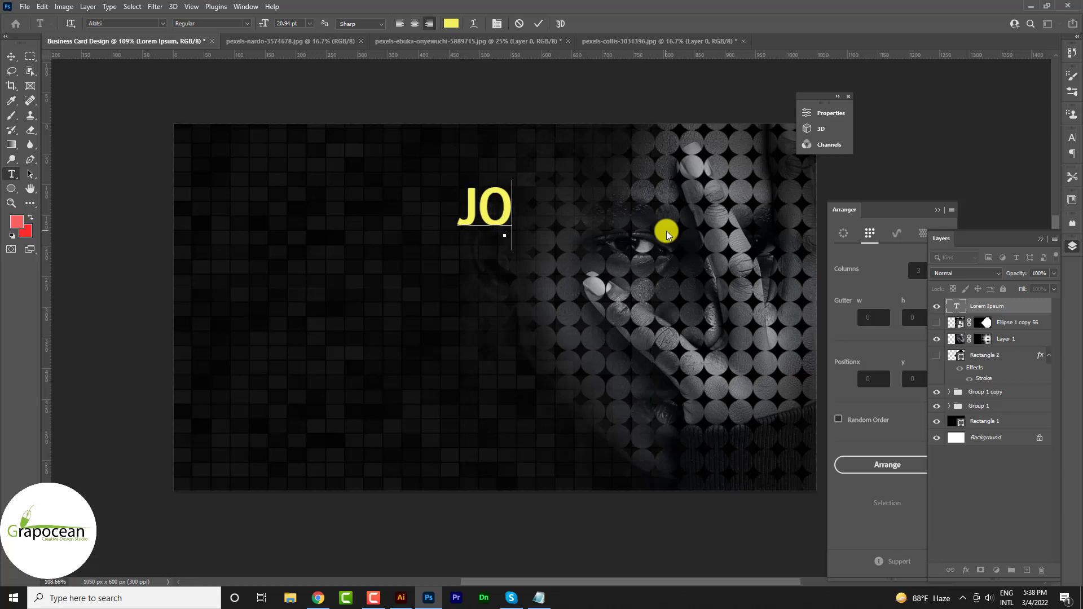
pyautogui.write('HN S')
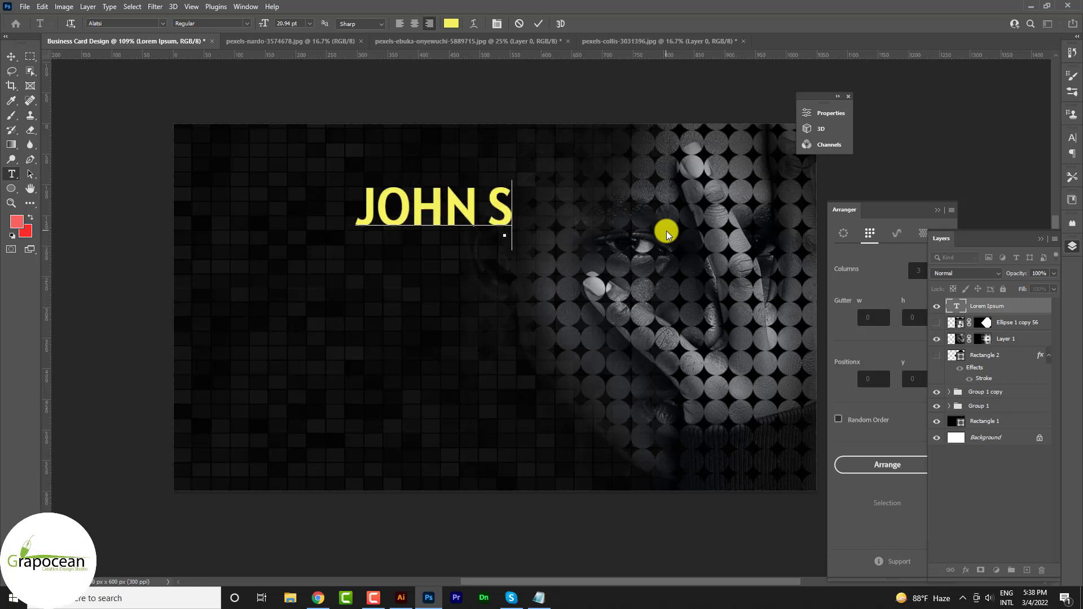
pyautogui.write('METH')
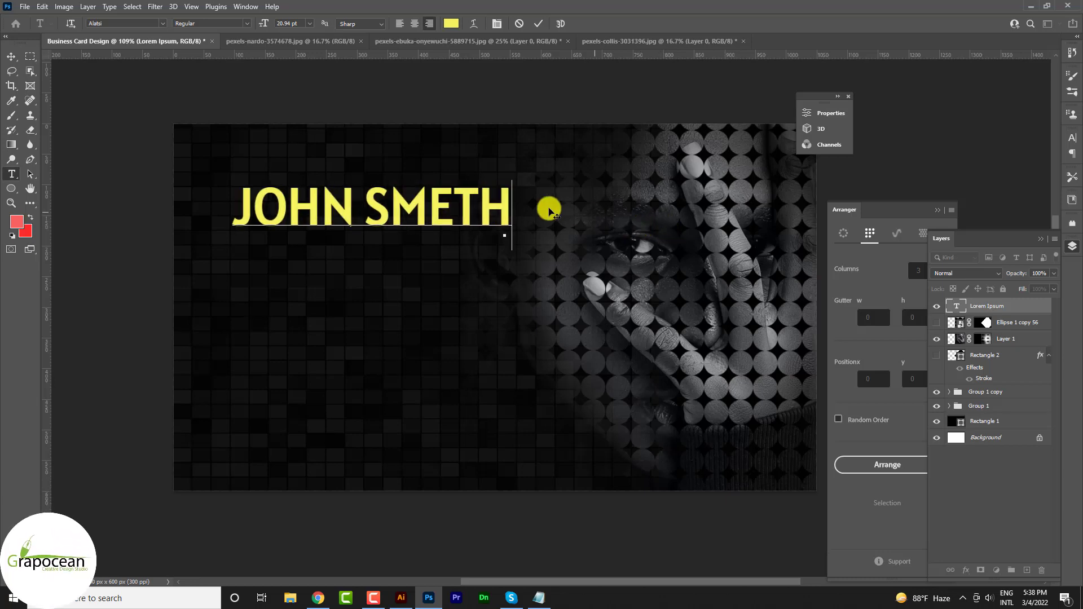
pyautogui.moveTo(509, 206); pyautogui.dragTo(126, 204)
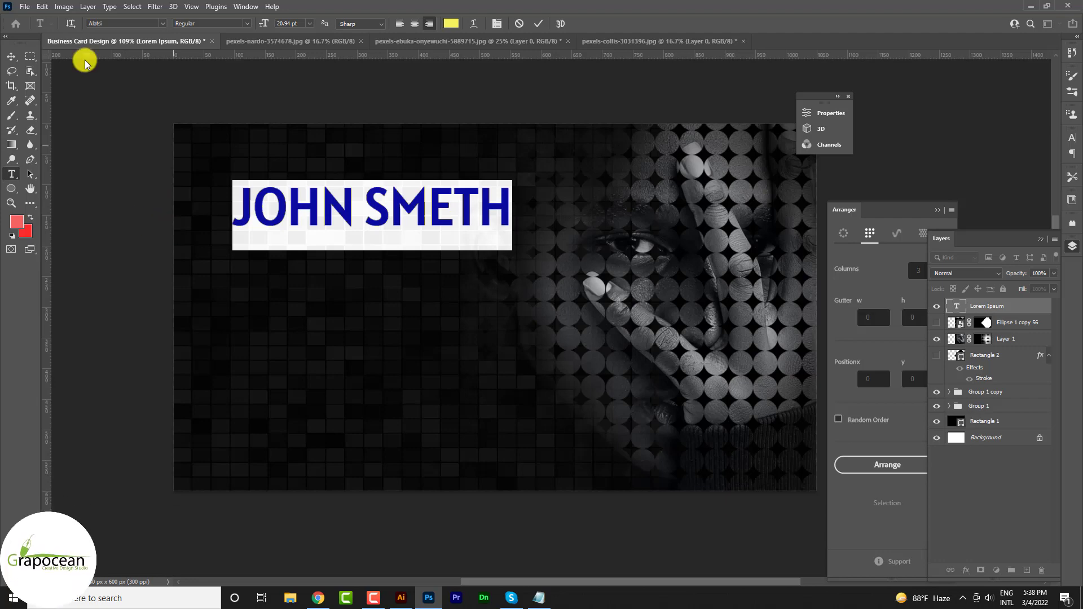
pyautogui.click(163, 25)
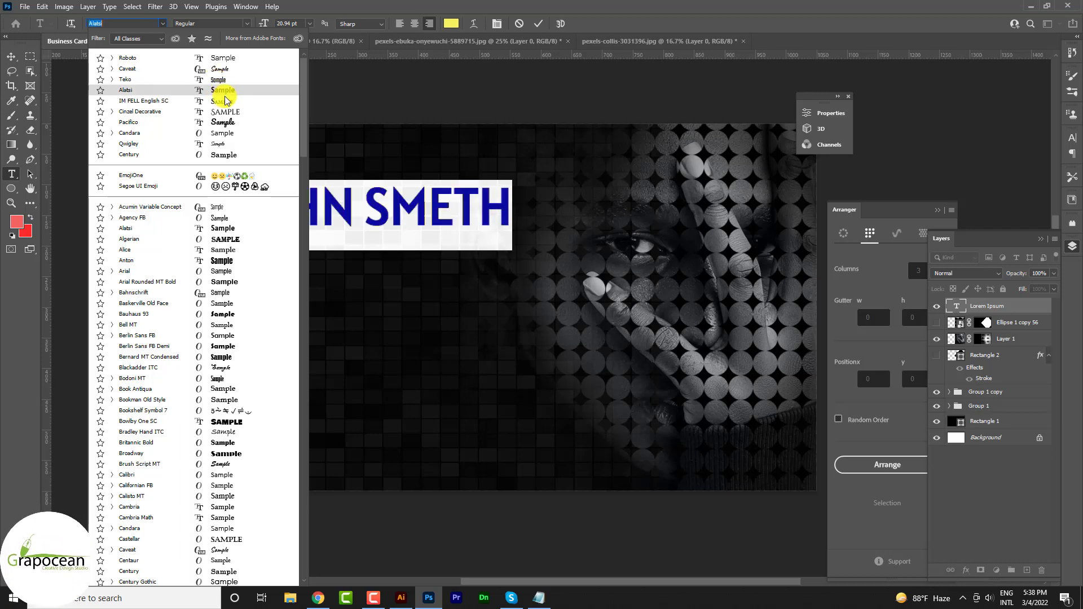
pyautogui.click(225, 90)
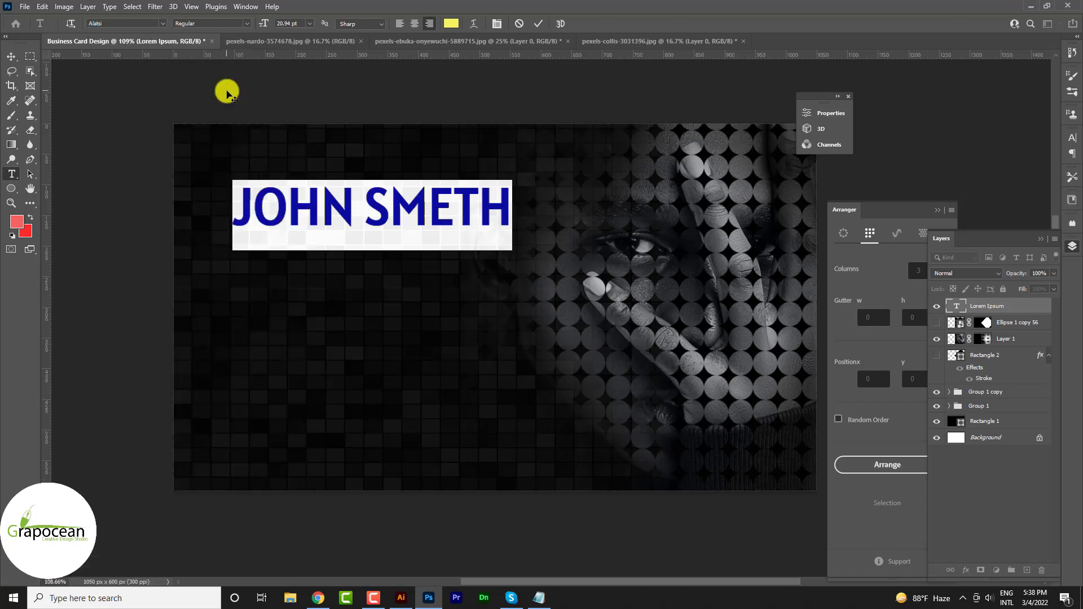
# Step: Colour the name light grey #dfdfdf and commit the text
pyautogui.click(452, 23)
pyautogui.write('dfdfdf')
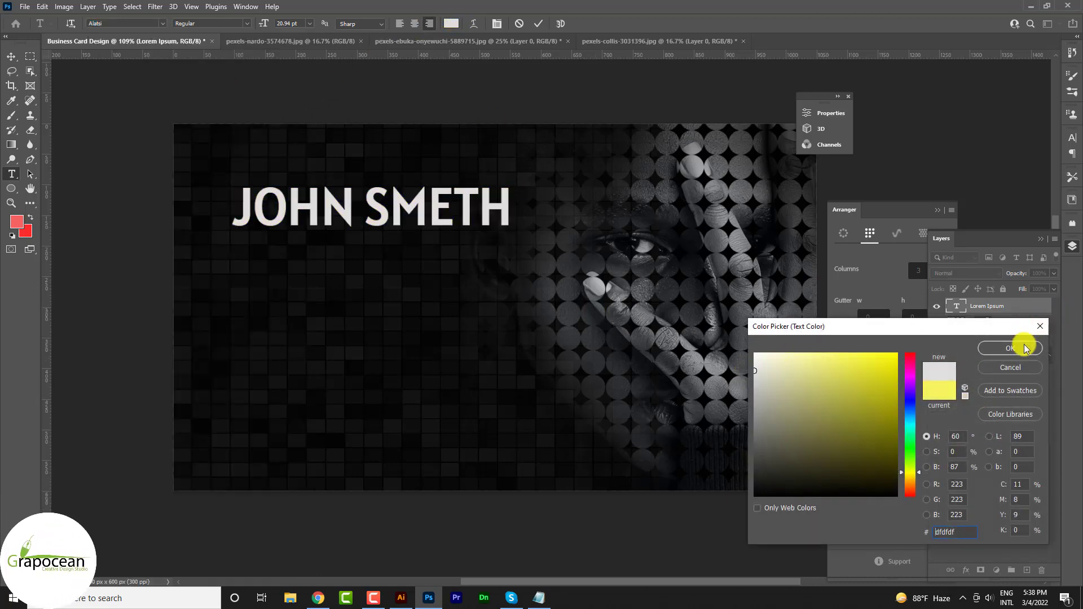
pyautogui.click(1011, 348)
pyautogui.click(11, 56)
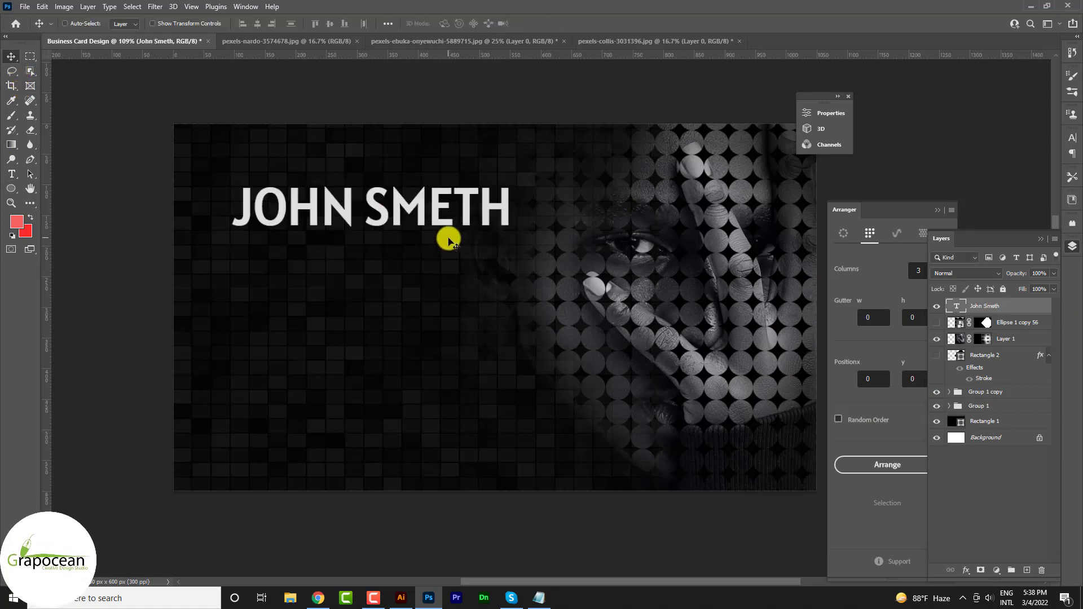
# Step: Create a New Guide Layout with 9 columns, 0 rows and a 20 px gutter
pyautogui.click(191, 7)
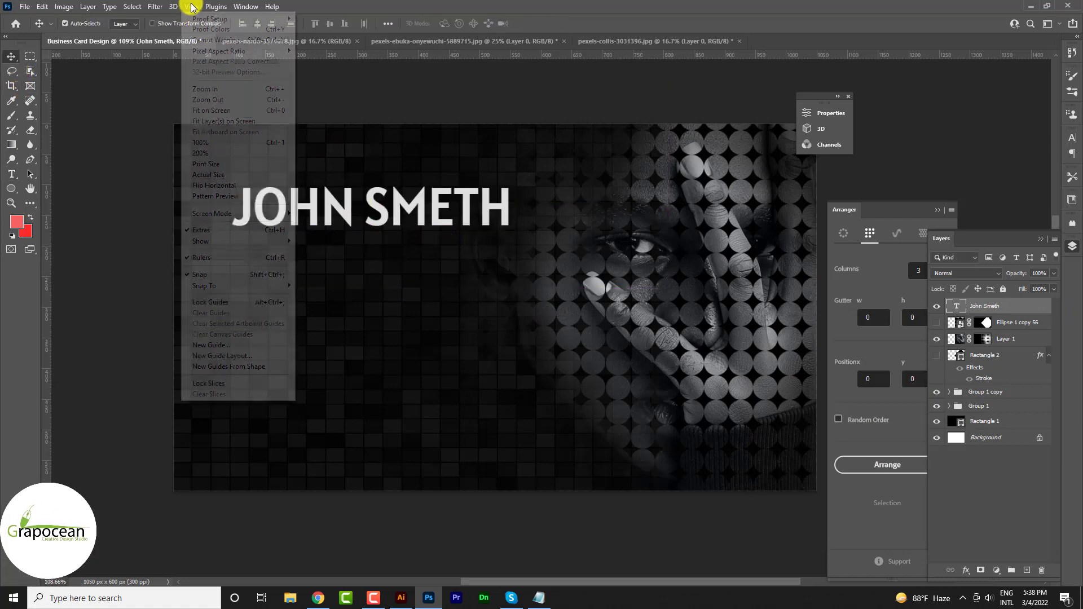
pyautogui.click(248, 356)
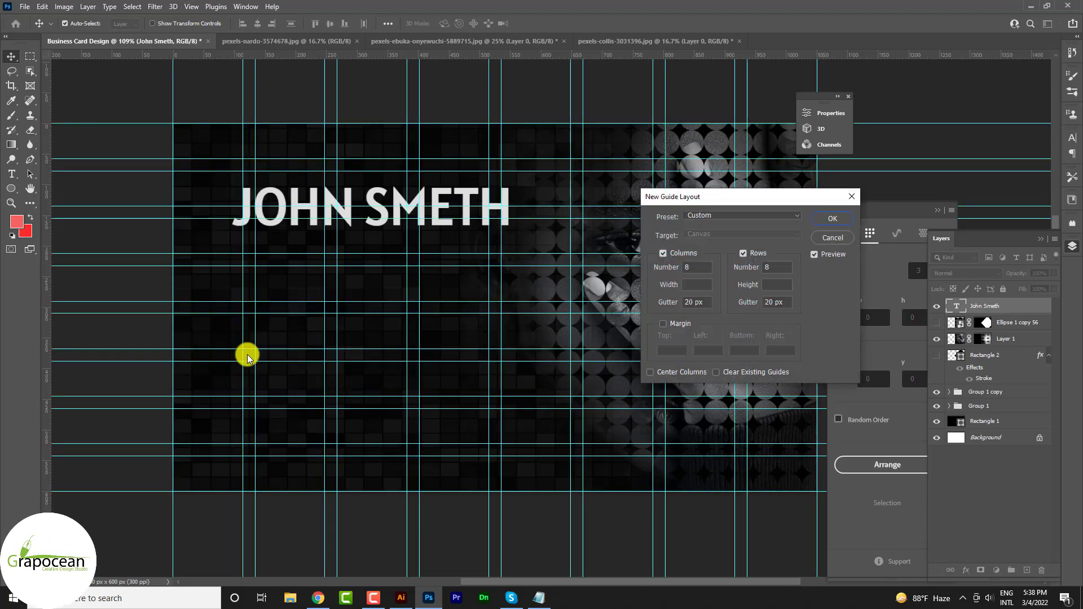
pyautogui.click(750, 269)
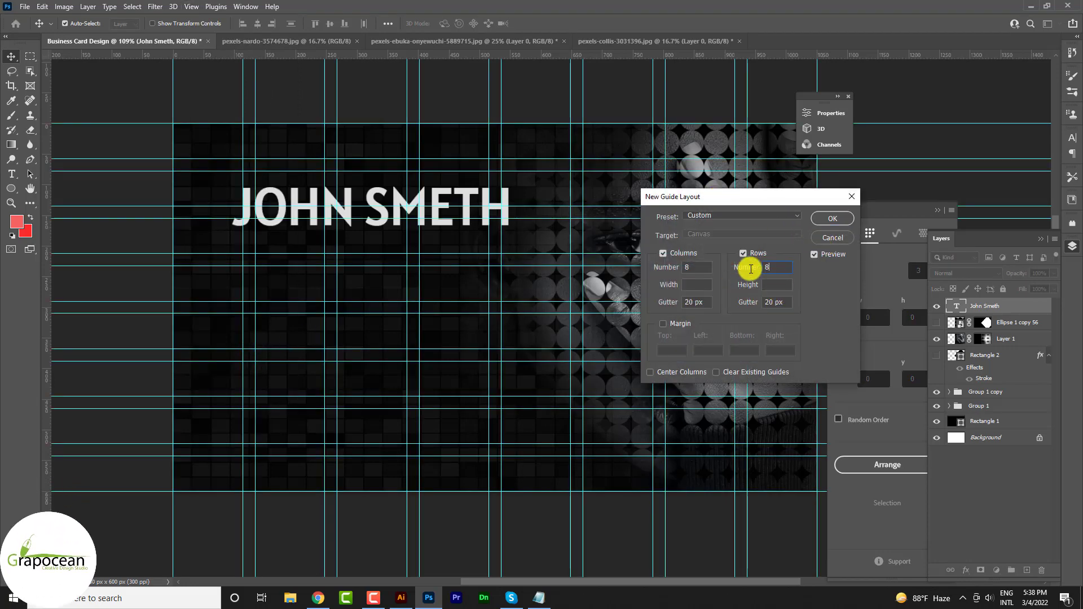
pyautogui.write('0')
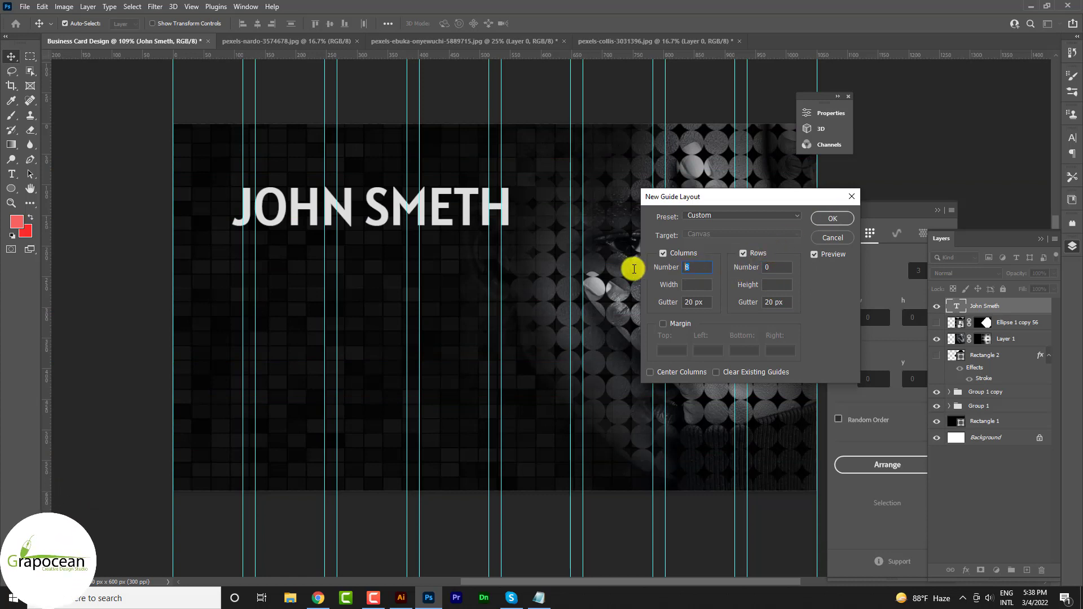
pyautogui.write('7')
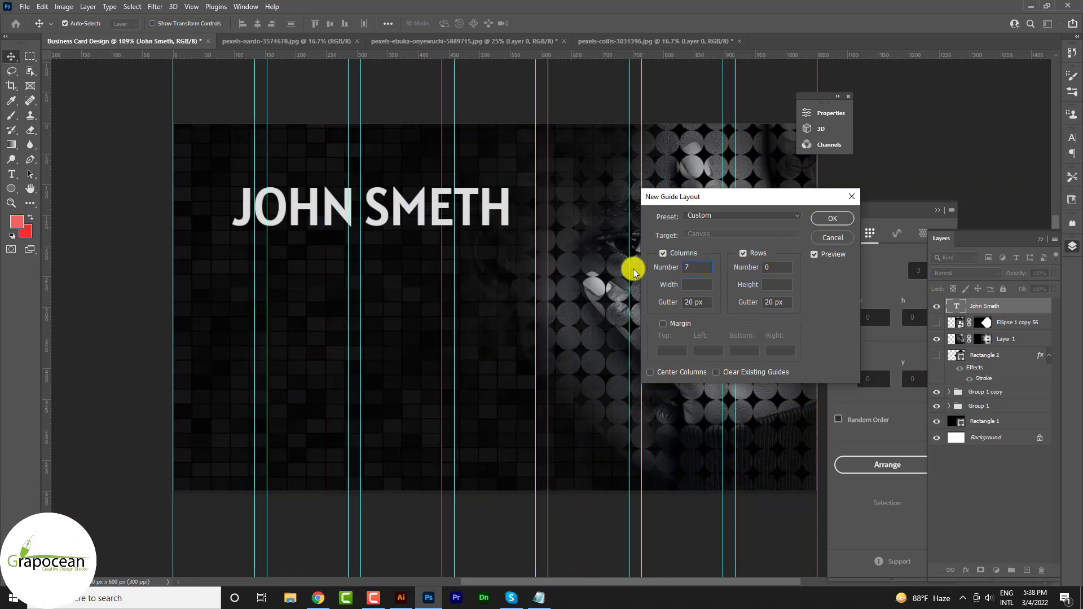
pyautogui.write('9')
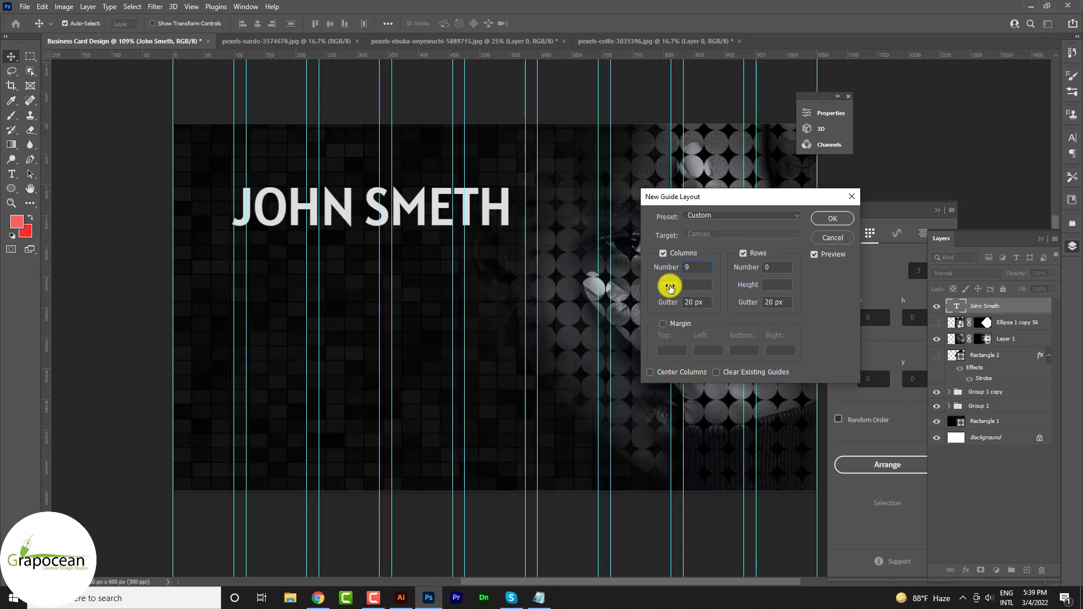
pyautogui.click(833, 219)
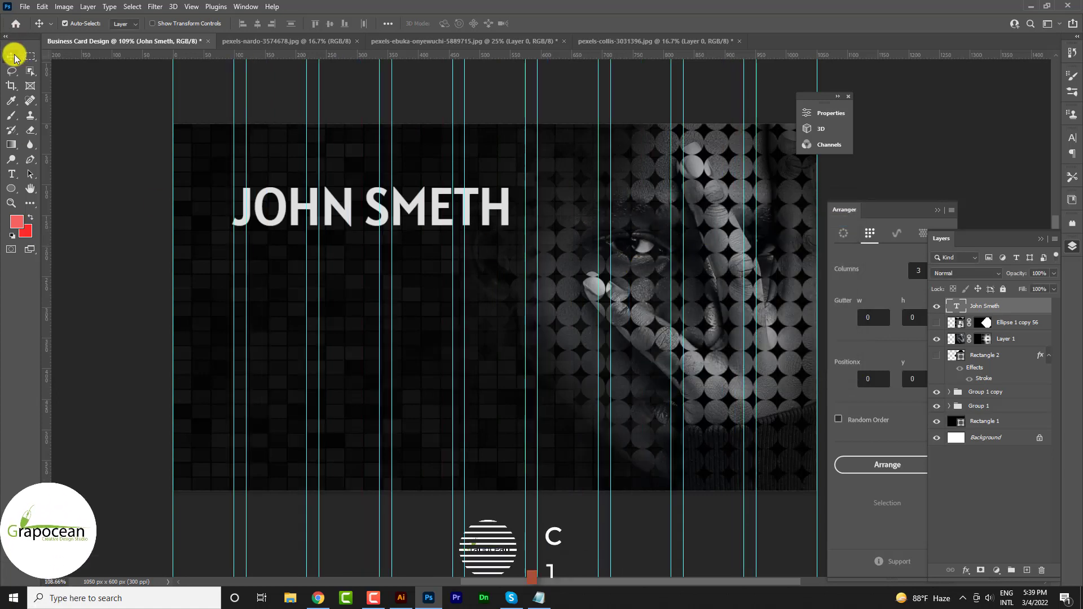
# Step: Scale the JOHN SMETH text down with Free Transform
pyautogui.hotkey('ctrl', 't')
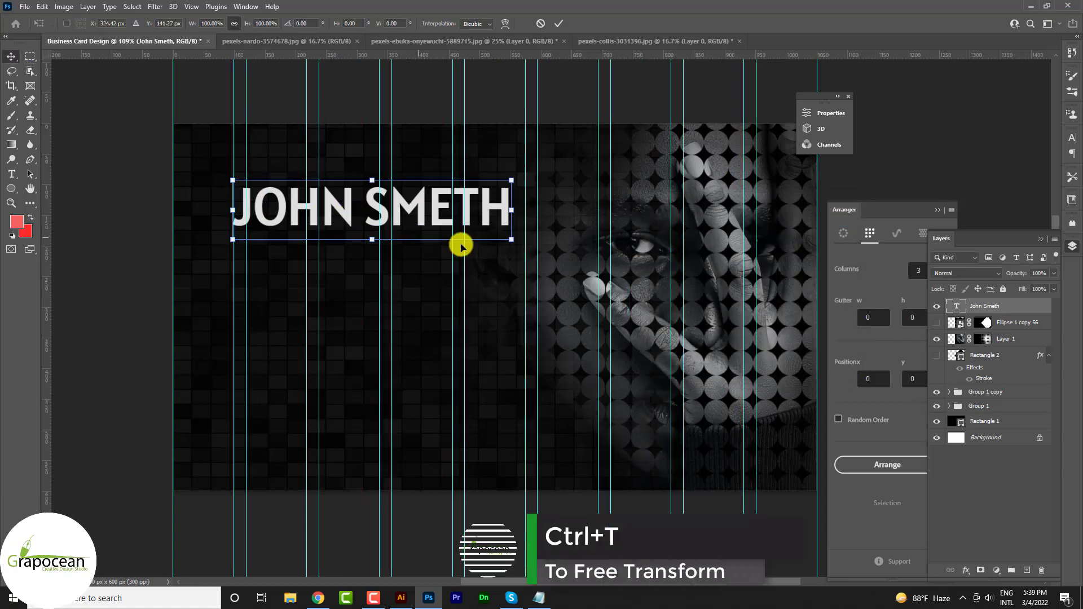
pyautogui.moveTo(515, 240); pyautogui.dragTo(459, 228)
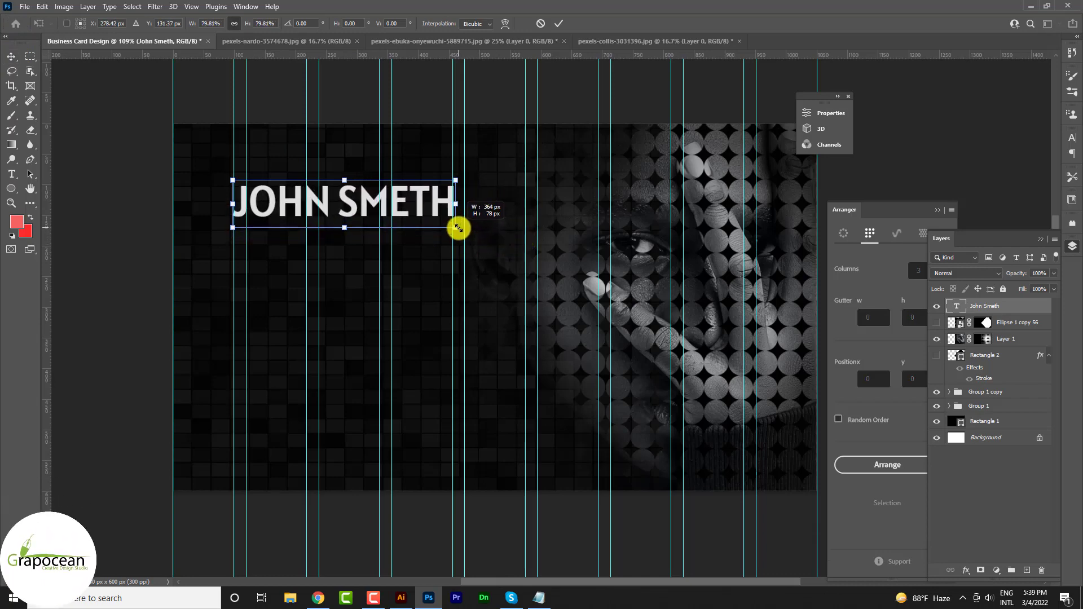
pyautogui.moveTo(231, 181); pyautogui.dragTo(244, 187)
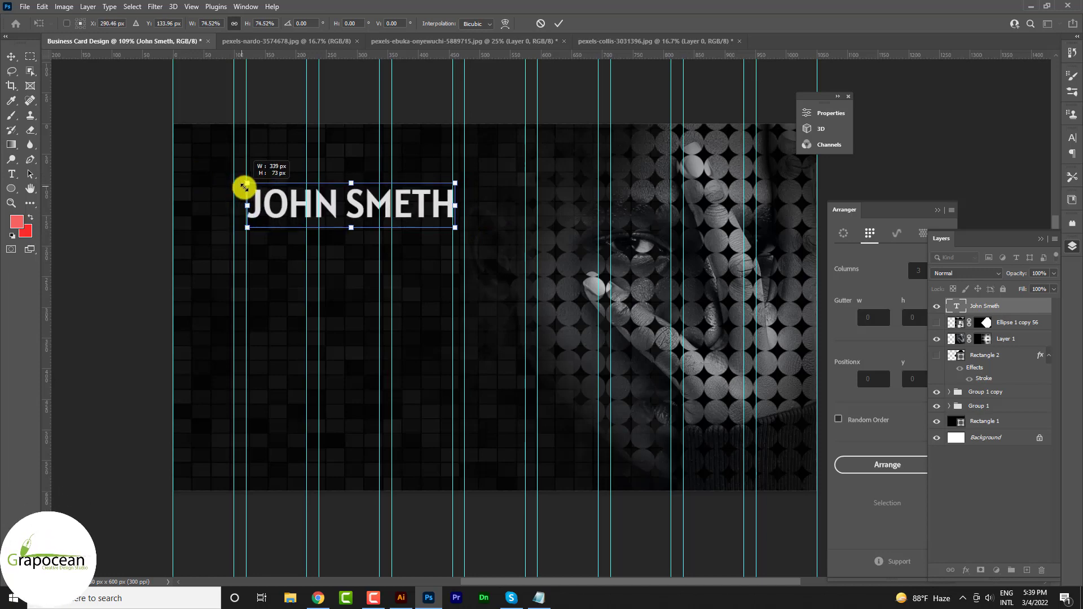
pyautogui.click(564, 25)
# Step: Position the name near the card's upper left and hide the guides with Ctrl+H
pyautogui.scroll(3, 355, 205)
pyautogui.scroll(2, 355, 213)
pyautogui.moveTo(355, 213); pyautogui.dragTo(362, 170)
pyautogui.scroll(-5, 398, 271)
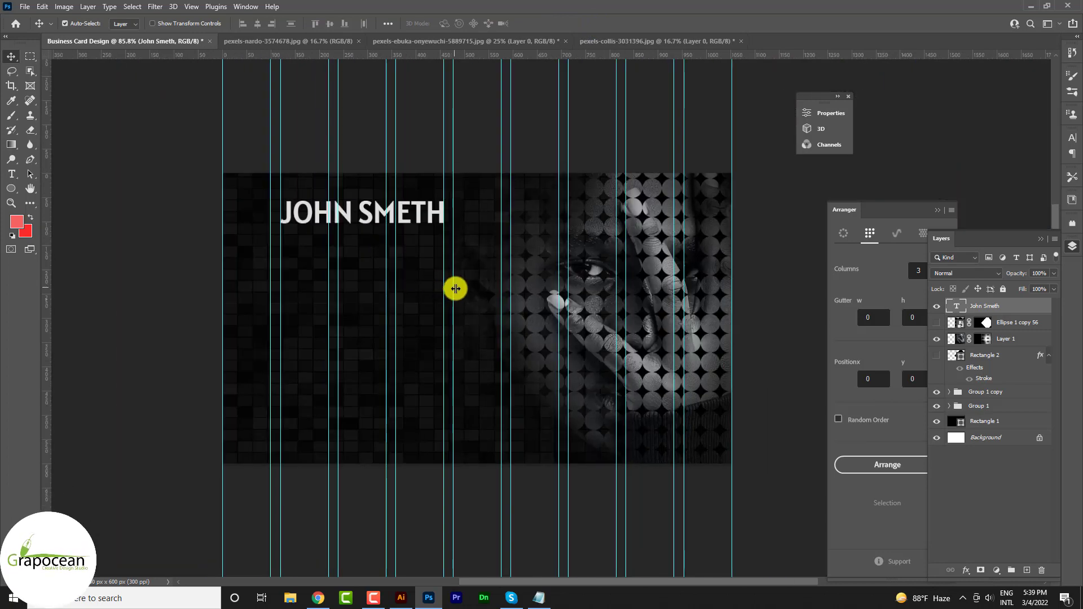
pyautogui.scroll(2, 398, 213)
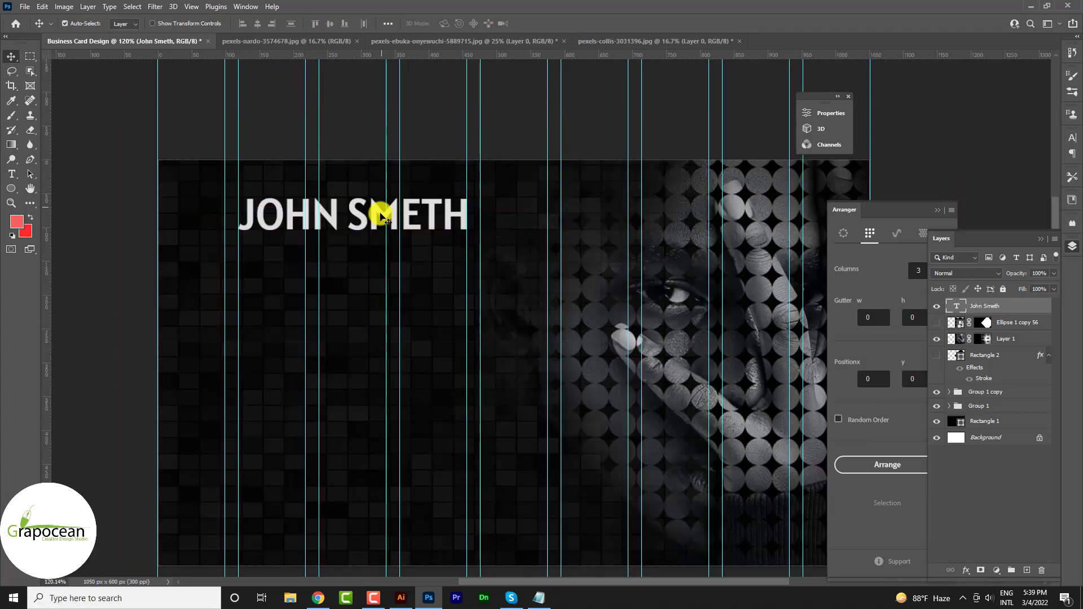
pyautogui.moveTo(387, 217); pyautogui.dragTo(378, 250)
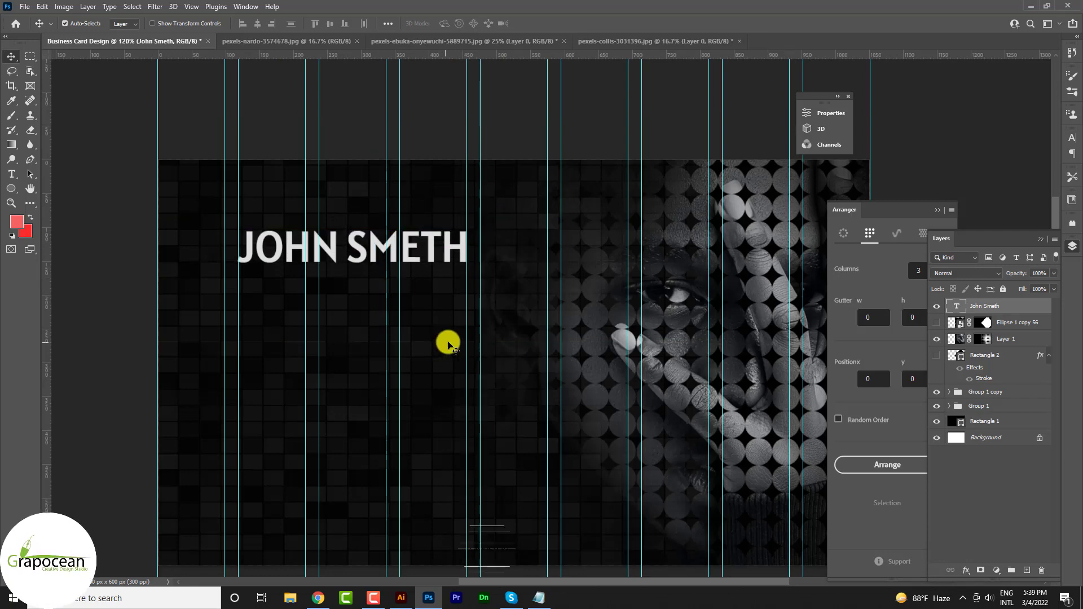
pyautogui.hotkey('ctrl', 'h')
pyautogui.scroll(-3, 421, 337)
pyautogui.scroll(-1, 310, 287)
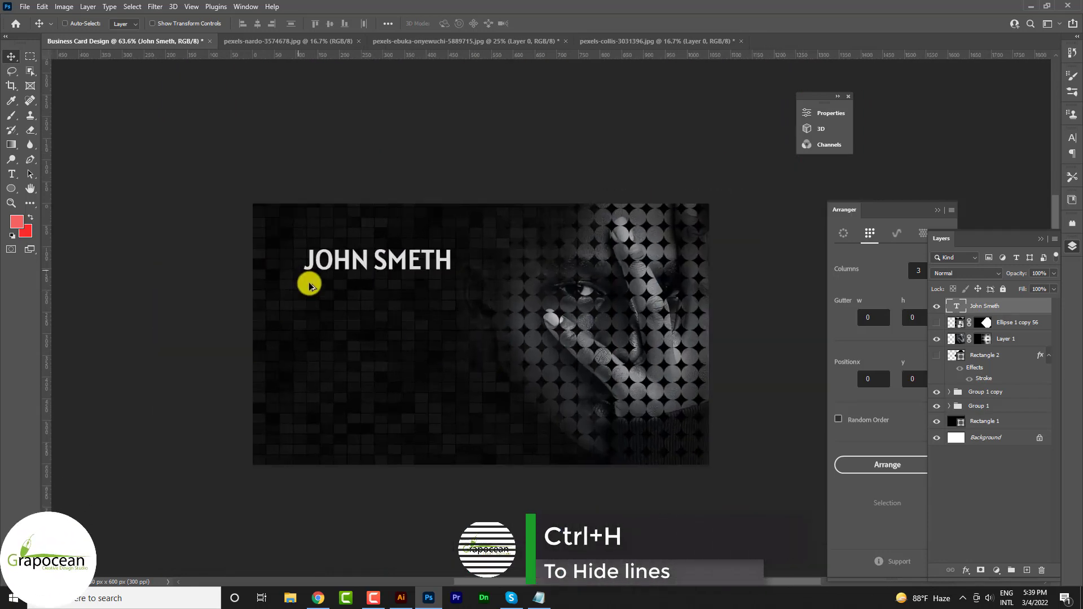
pyautogui.scroll(3, 393, 280)
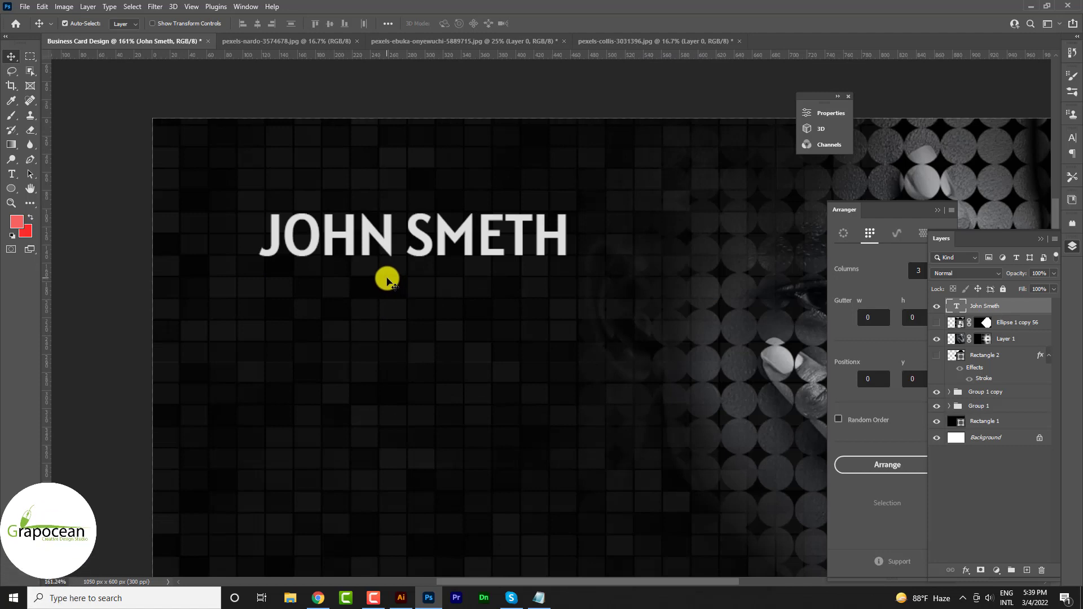
# Step: Add a new text layer below the name reading GRAPHIC DESIGNER
pyautogui.click(10, 174)
pyautogui.click(407, 319)
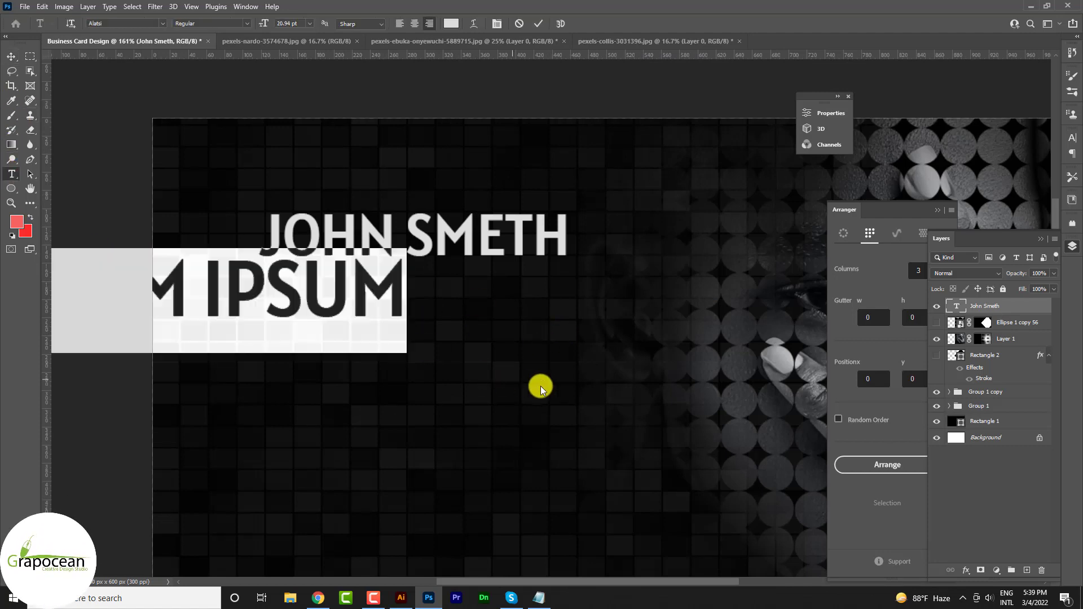
pyautogui.press('BackSpace')
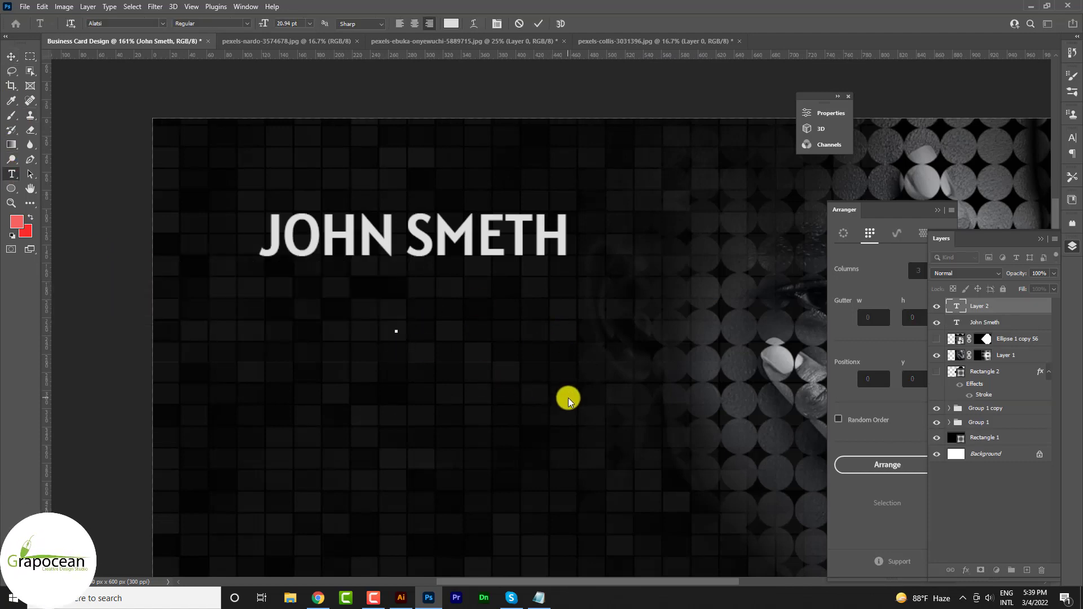
pyautogui.write('GRA')
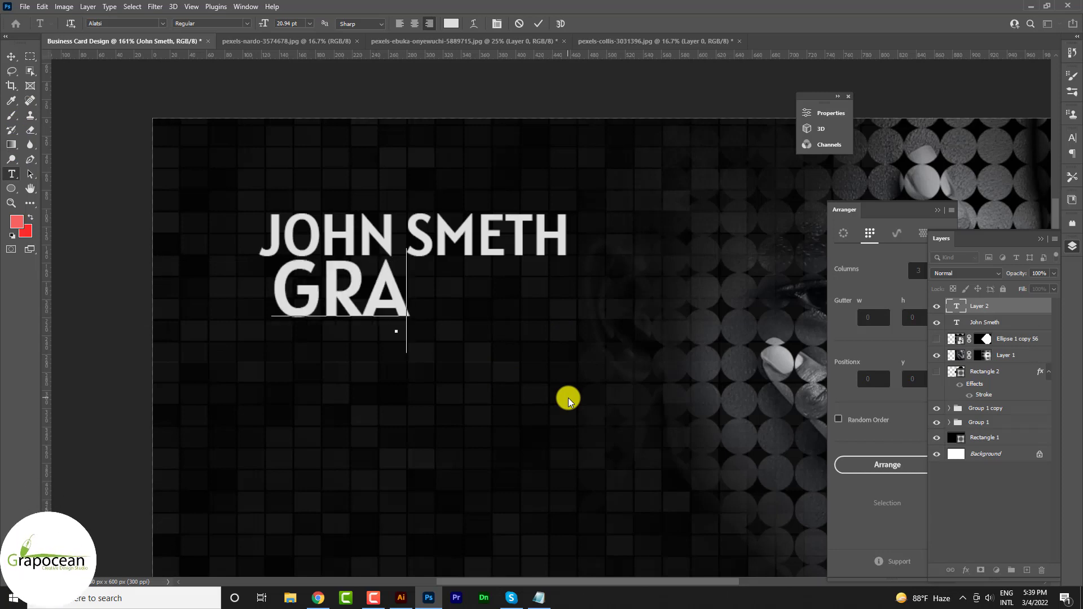
pyautogui.write('PHIC')
pyautogui.press('BackSpace')
pyautogui.write('DESIG')
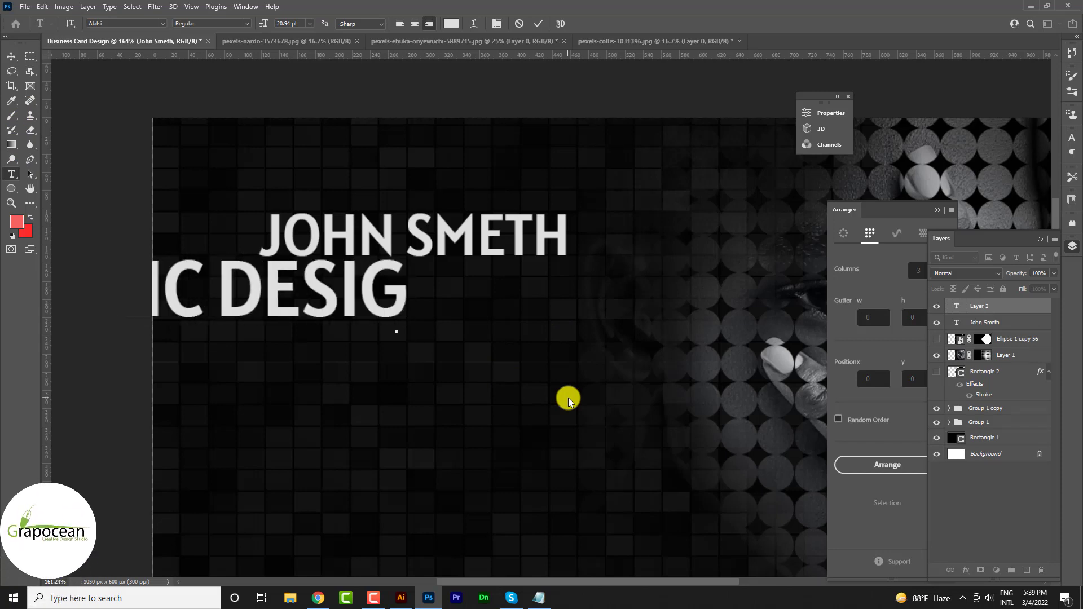
pyautogui.write('NER')
pyautogui.scroll(-3, 594, 401)
# Step: Set the subtitle in Roboto 12 pt and move it under JOHN SMETH
pyautogui.hotkey('ctrl', 'a')
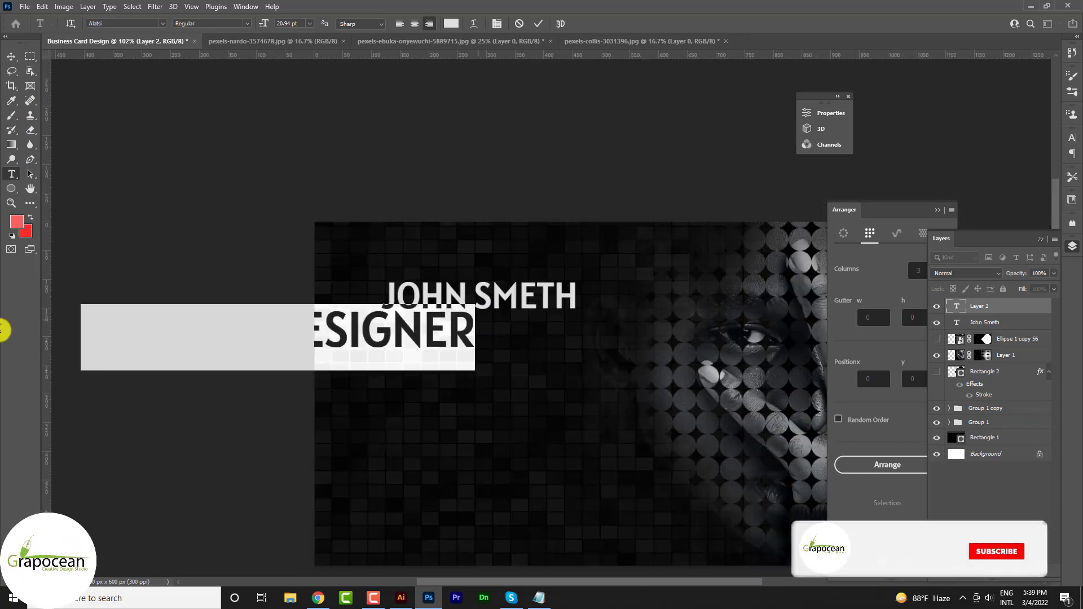
pyautogui.click(161, 23)
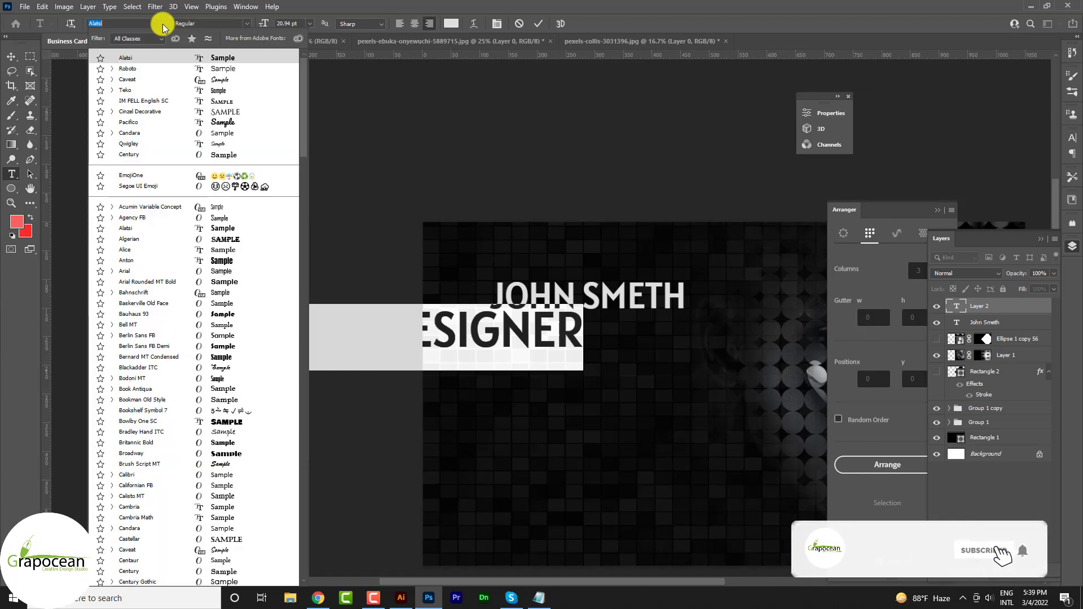
pyautogui.click(169, 66)
pyautogui.click(310, 24)
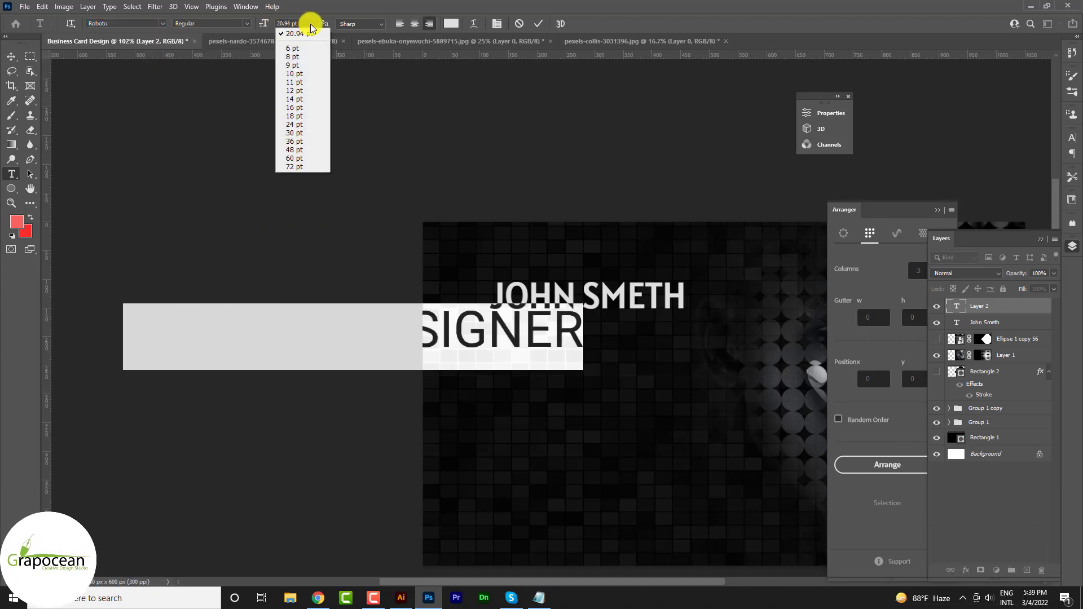
pyautogui.click(309, 92)
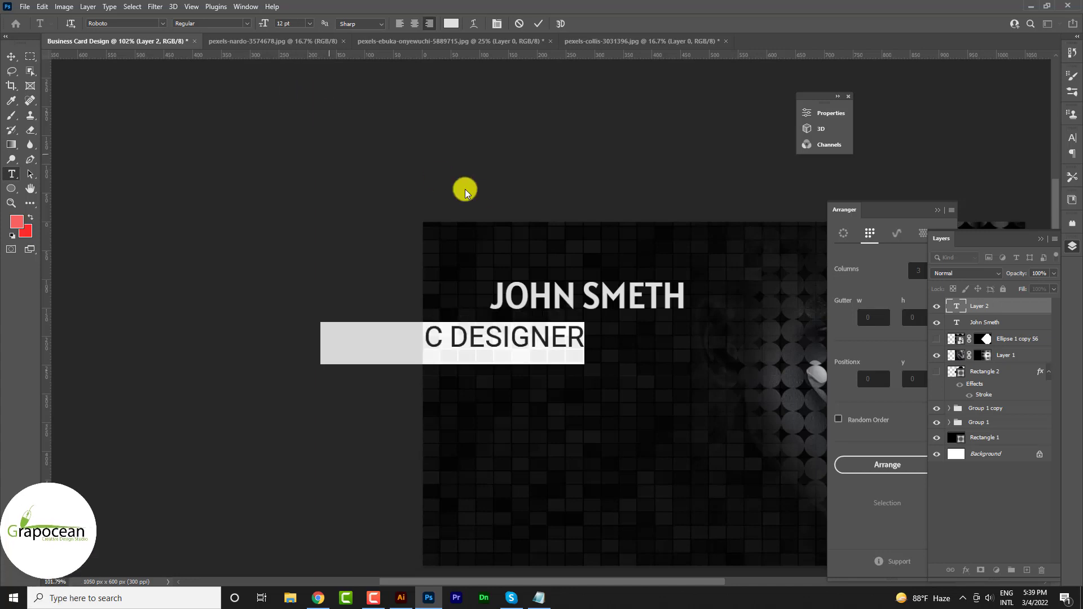
pyautogui.click(11, 56)
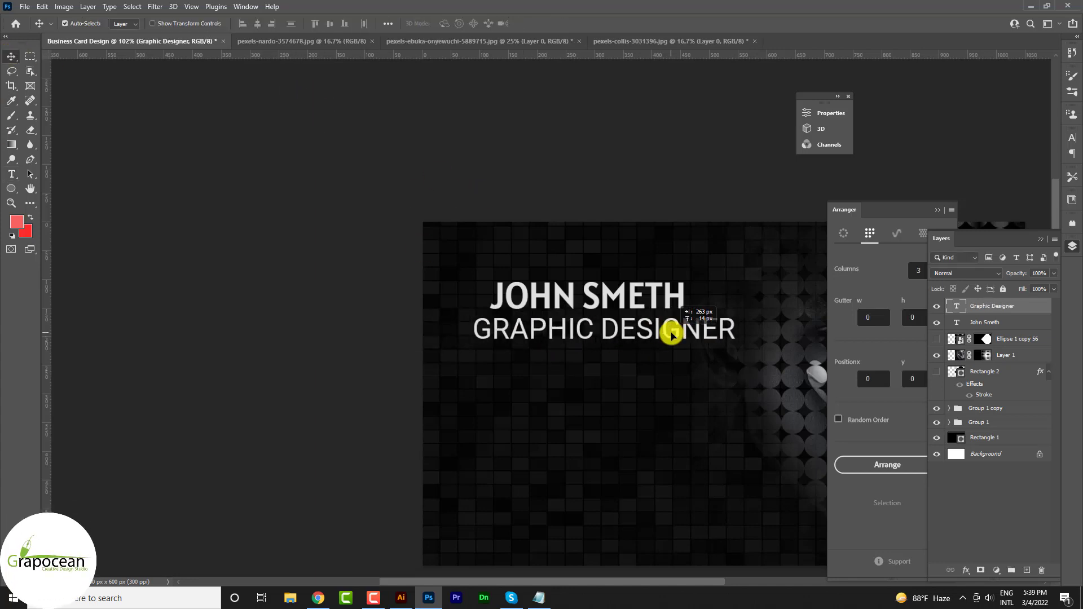
pyautogui.moveTo(572, 343); pyautogui.dragTo(688, 333)
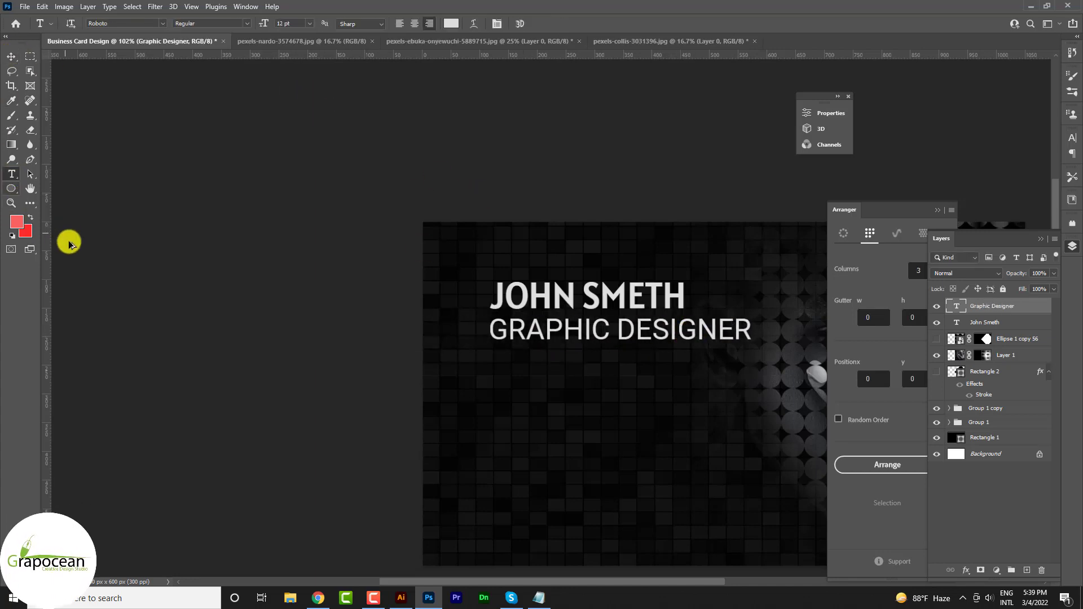
pyautogui.scroll(2, 664, 324)
# Step: Turn off All Caps and make the subtitle Roboto Light at 9 pt
pyautogui.moveTo(665, 312); pyautogui.dragTo(250, 281)
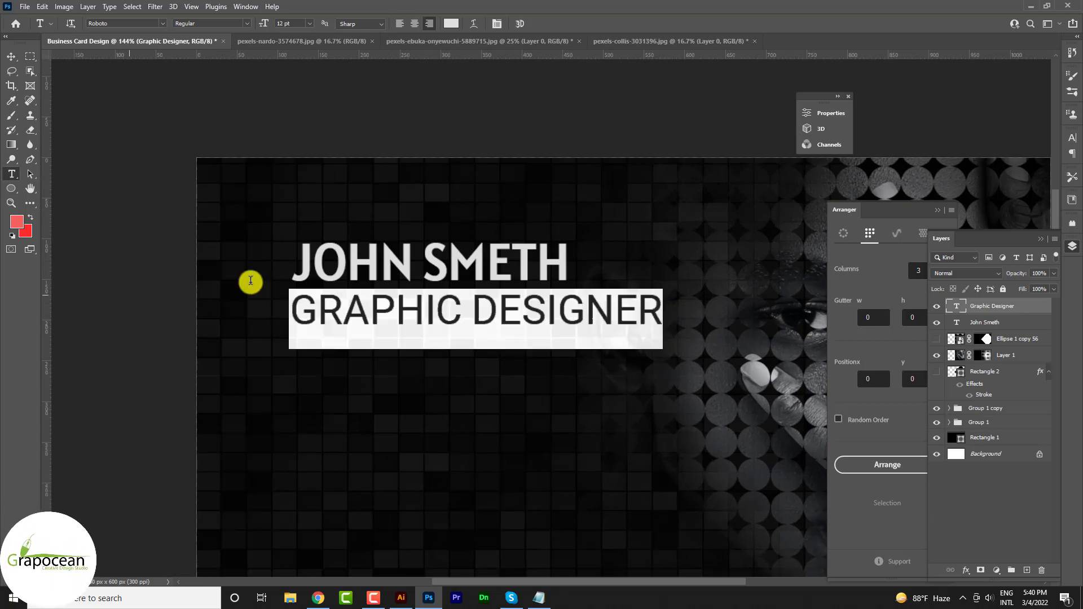
pyautogui.click(1072, 137)
pyautogui.click(983, 217)
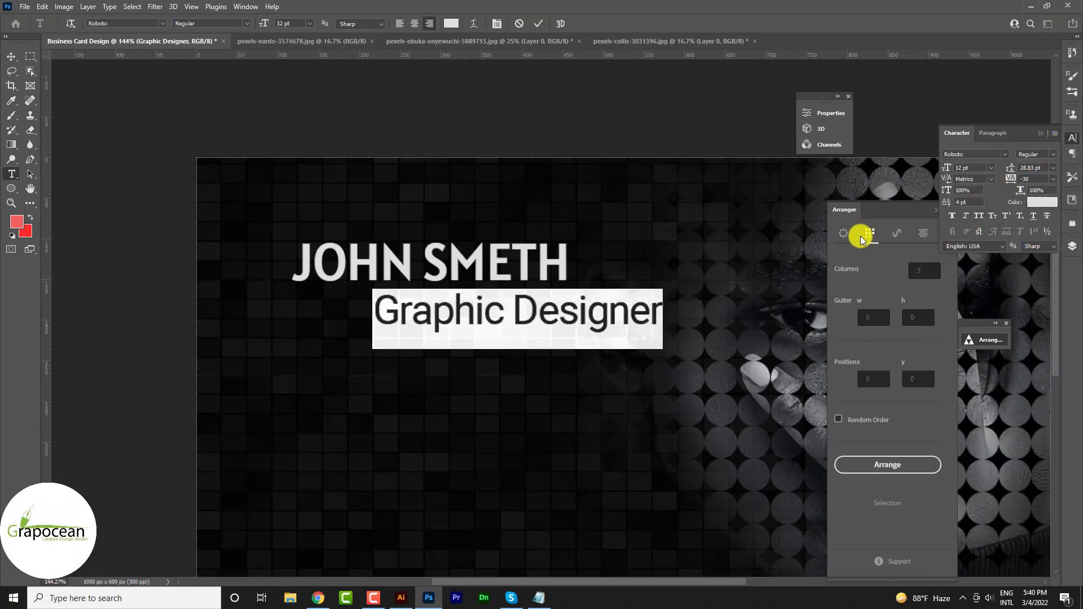
pyautogui.click(246, 23)
pyautogui.click(208, 46)
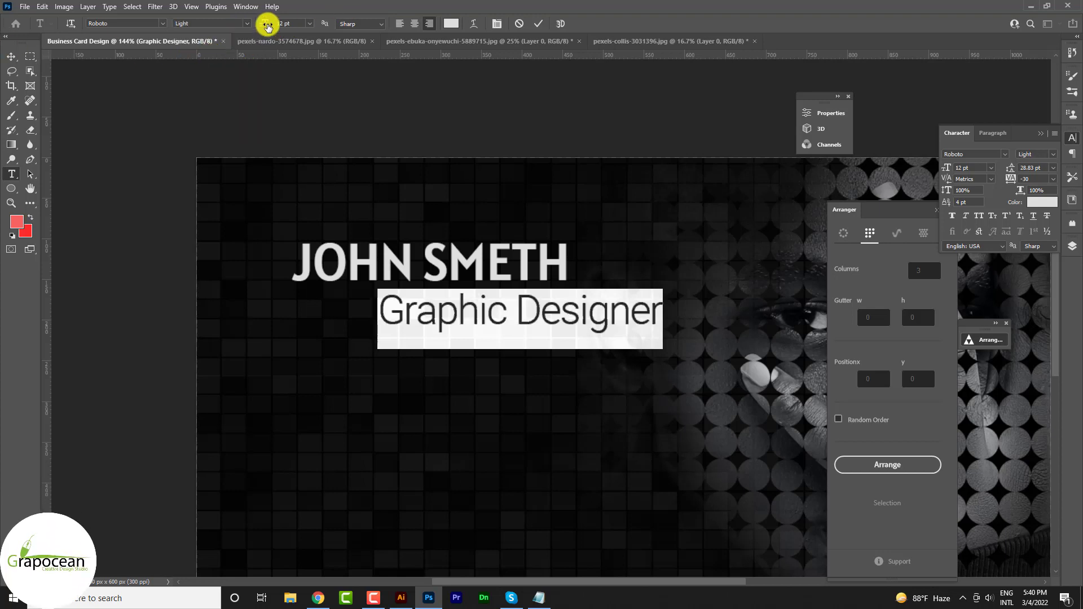
pyautogui.moveTo(268, 27); pyautogui.dragTo(261, 20)
pyautogui.hotkey('ctrl', 'Return')
pyautogui.press('v')
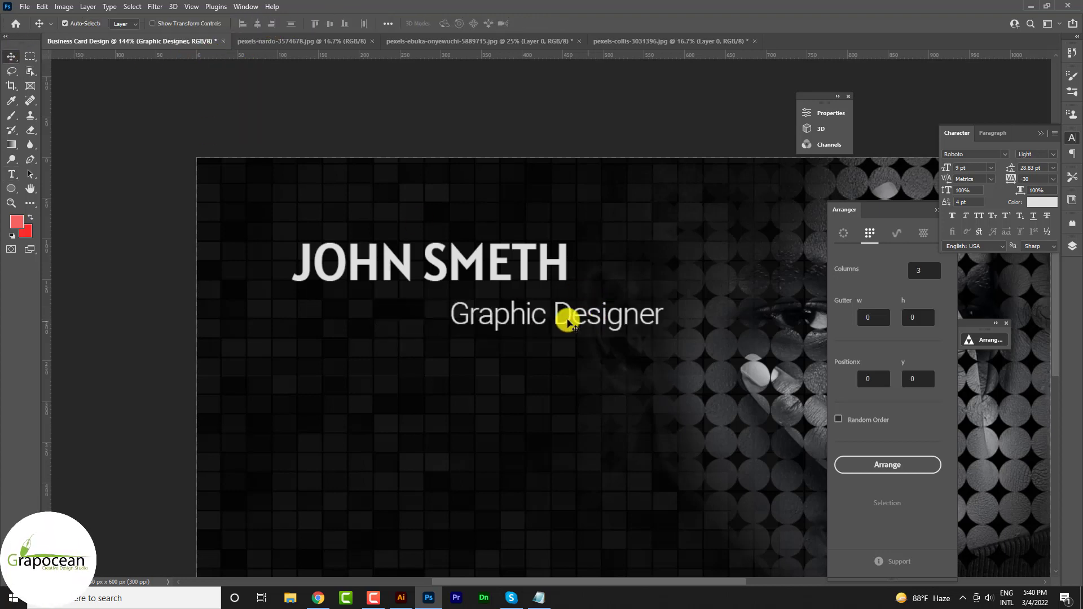
# Step: Align the Graphic Designer subtitle beneath JOHN SMETH
pyautogui.moveTo(568, 323); pyautogui.dragTo(430, 312)
pyautogui.scroll(-2, 480, 331)
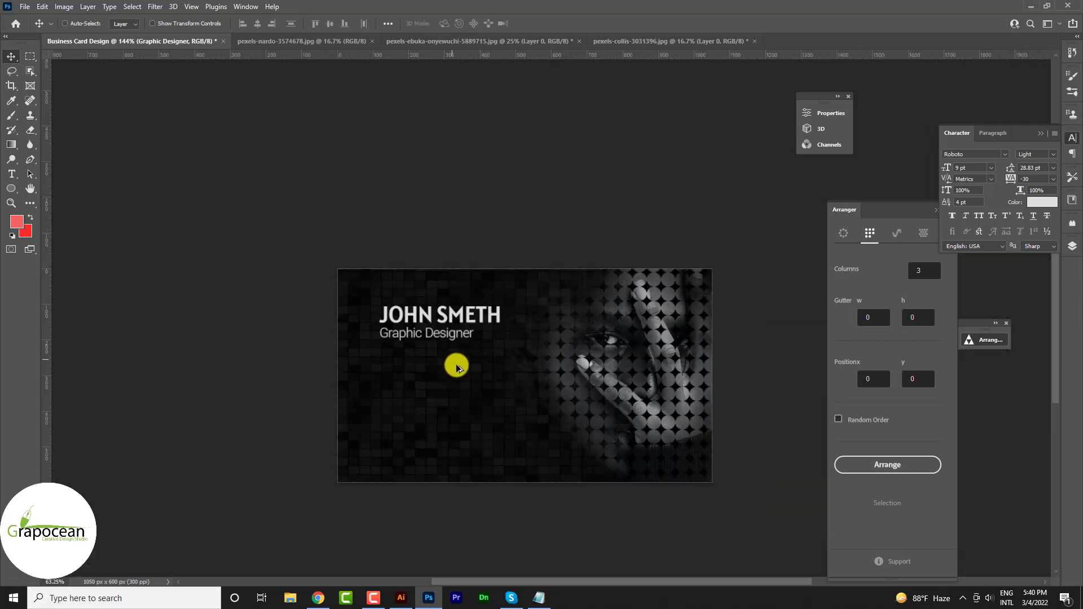
pyautogui.scroll(2, 414, 316)
pyautogui.scroll(2, 397, 343)
pyautogui.moveTo(397, 343); pyautogui.dragTo(403, 346)
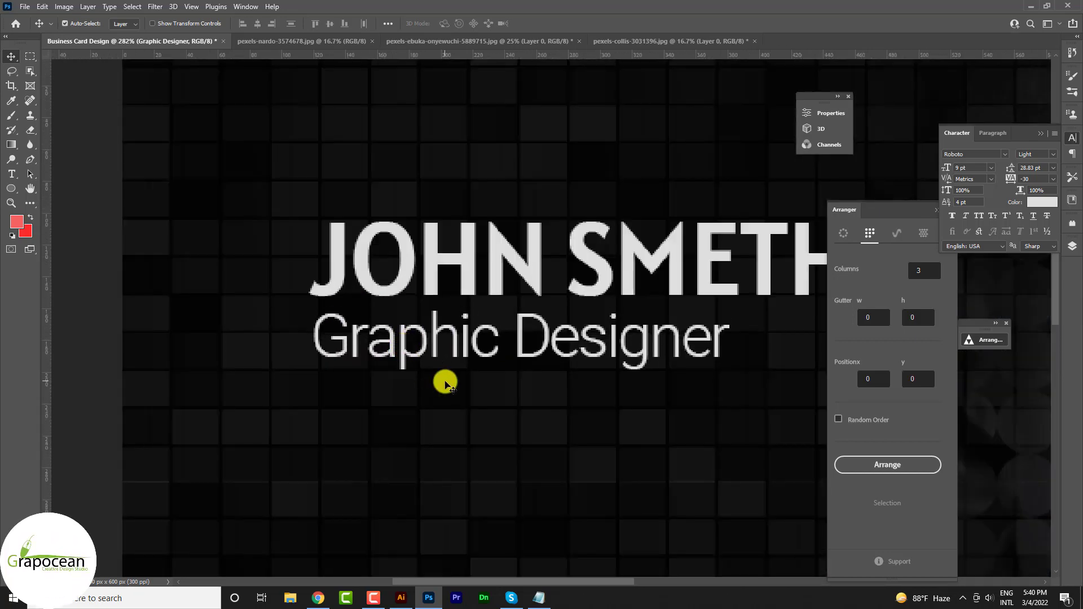
pyautogui.scroll(-1, 443, 380)
pyautogui.moveTo(443, 379); pyautogui.dragTo(624, 334)
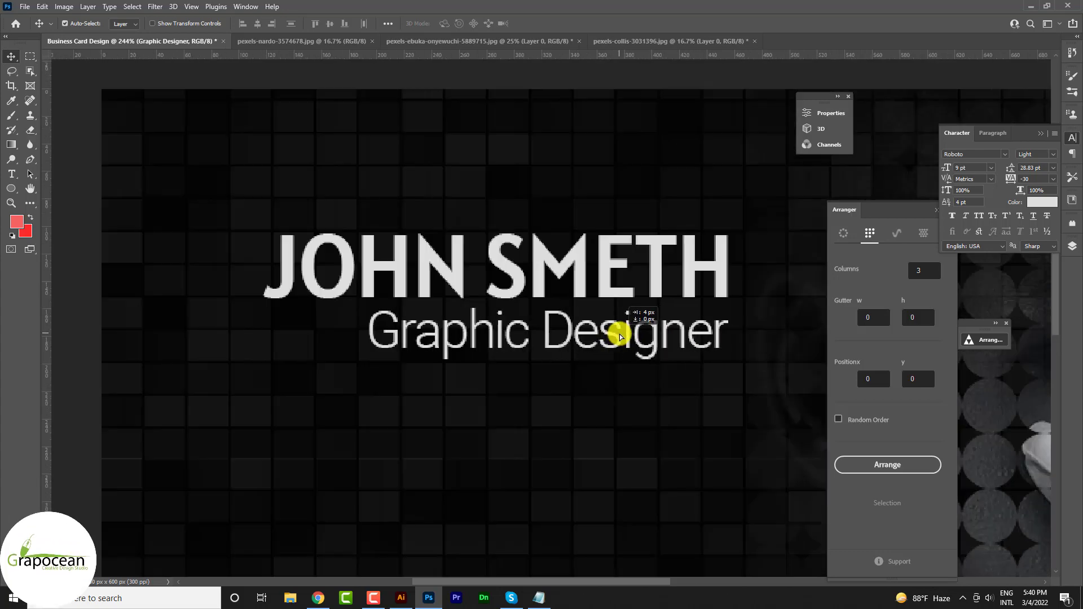
pyautogui.scroll(-3, 544, 358)
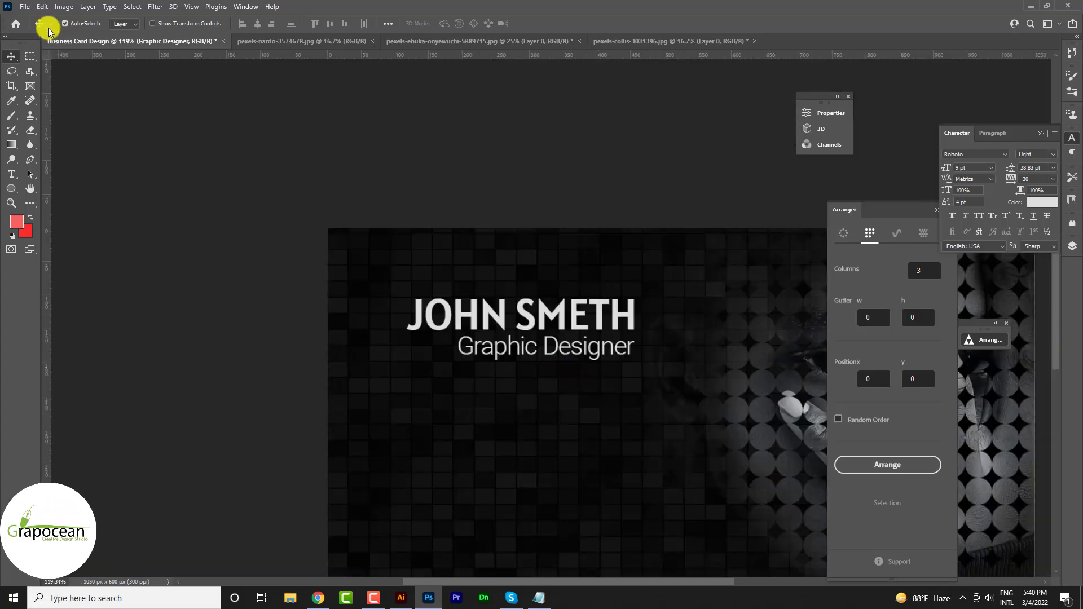
# Step: Open the graphic_eq_black_48dp SVG, rasterized at 200 px
pyautogui.click(25, 6)
pyautogui.click(35, 27)
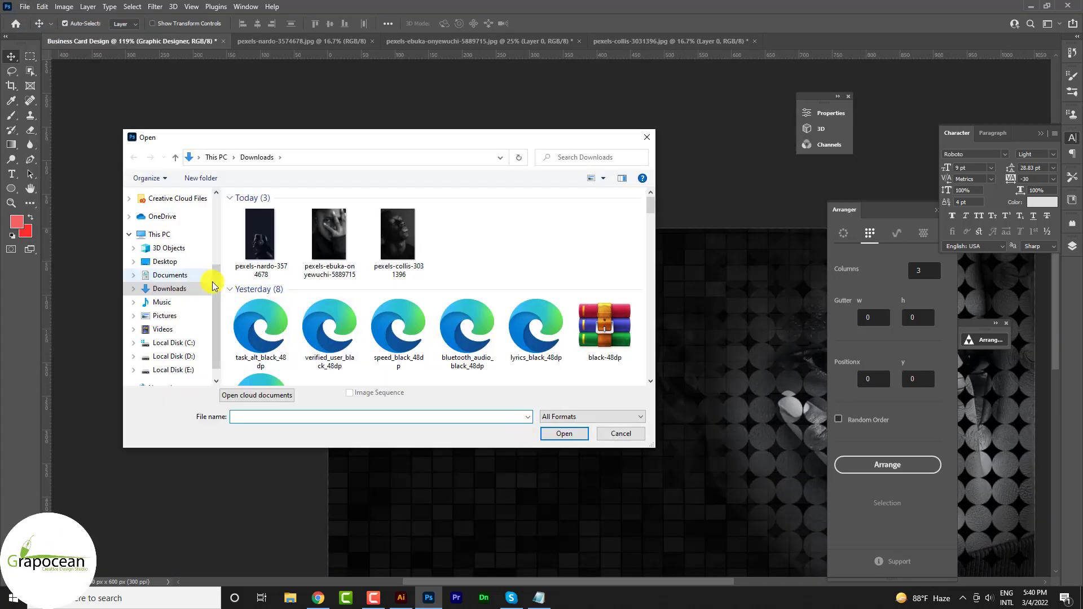
pyautogui.scroll(-2, 316, 327)
pyautogui.click(261, 314)
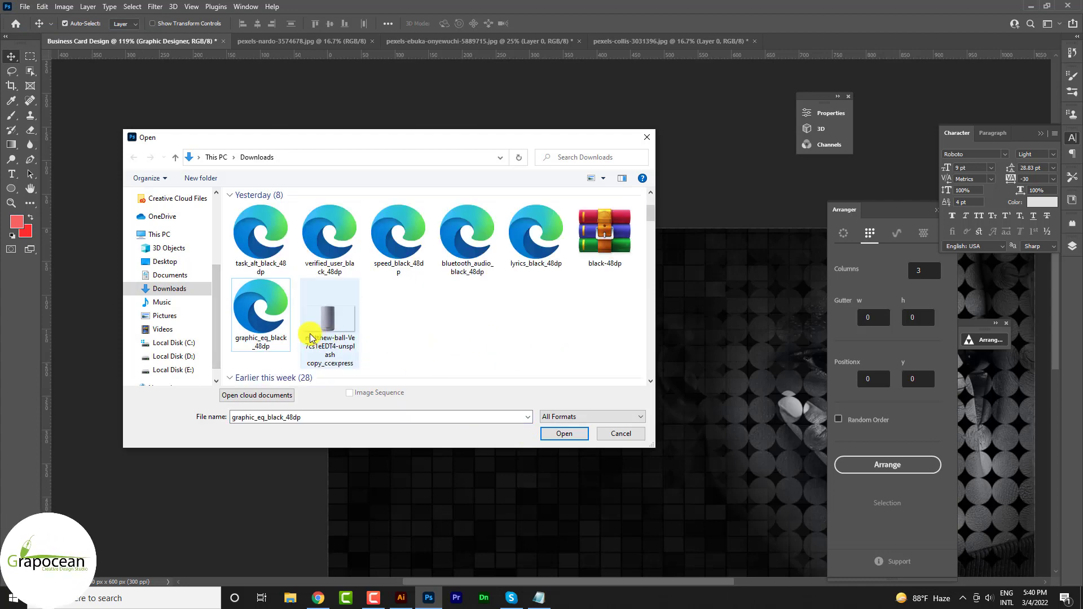
pyautogui.click(564, 433)
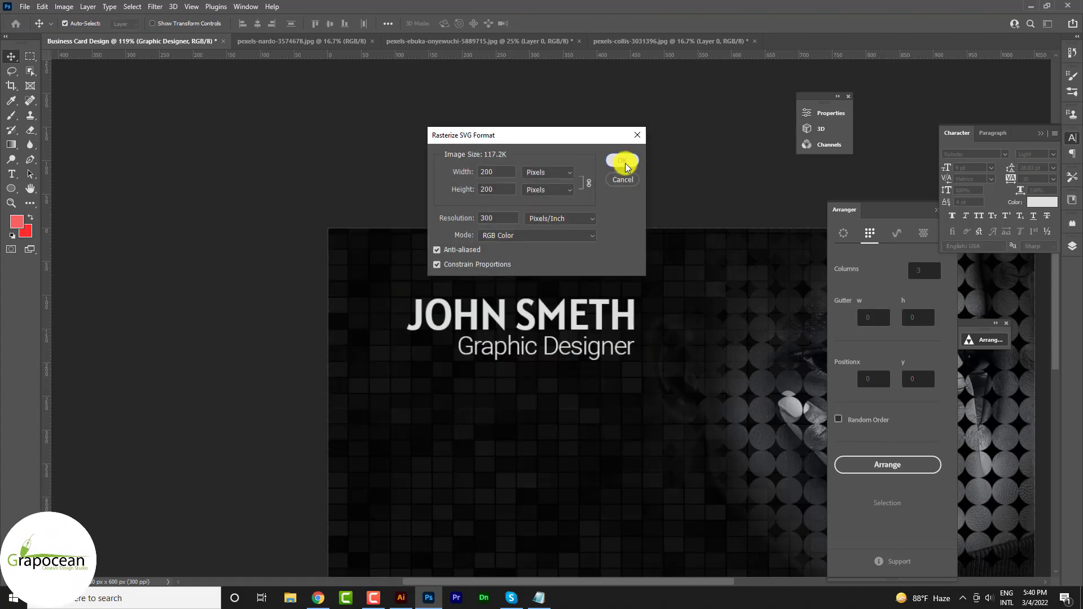
pyautogui.click(622, 161)
# Step: Bring the icon onto the business card and shrink it beside the subtitle
pyautogui.moveTo(558, 299); pyautogui.dragTo(267, 228)
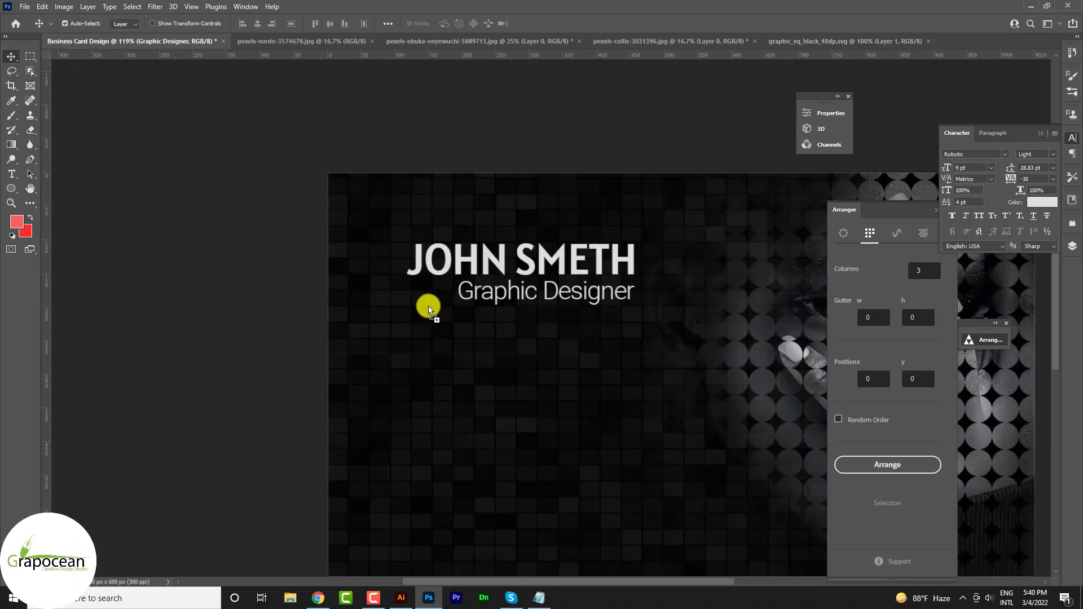
pyautogui.moveTo(429, 309); pyautogui.dragTo(435, 313)
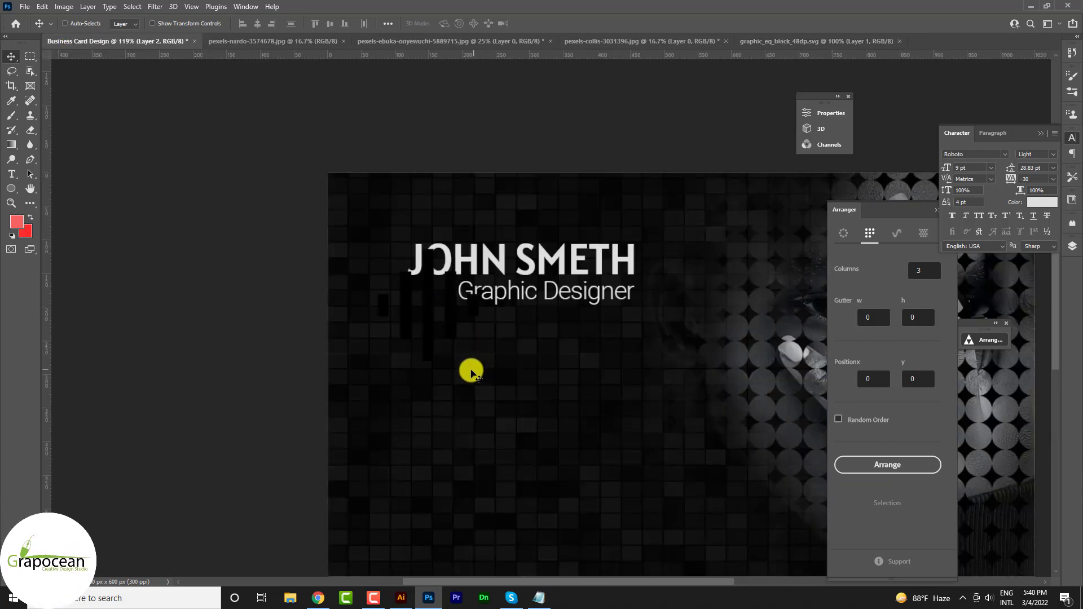
pyautogui.hotkey('ctrl', 't')
pyautogui.moveTo(471, 367); pyautogui.dragTo(446, 326)
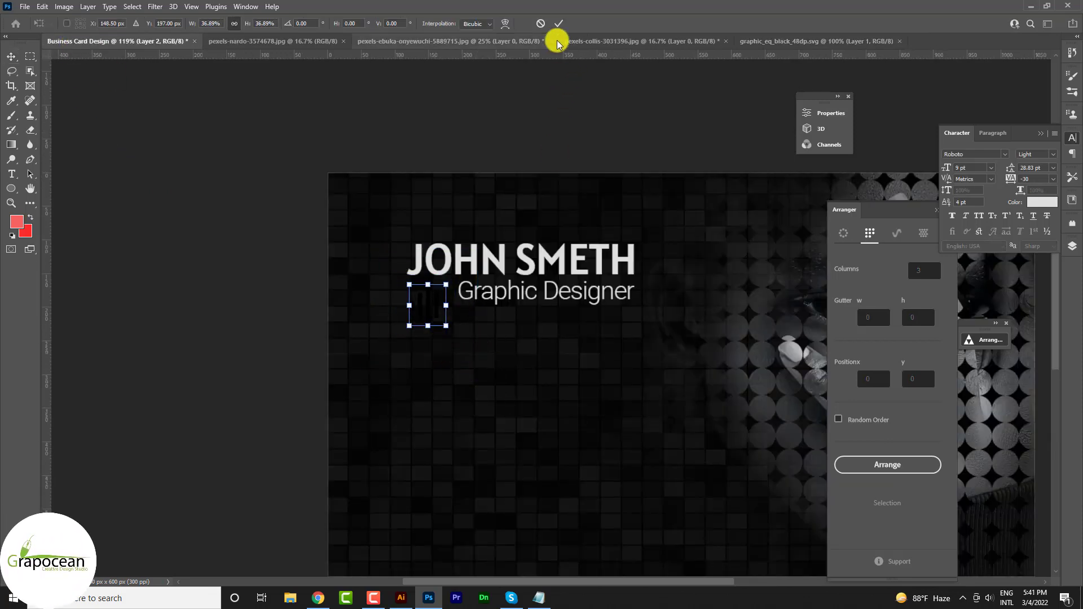
pyautogui.click(559, 23)
# Step: Collapse the Character panel and close the unused Arrange panel
pyautogui.click(1041, 133)
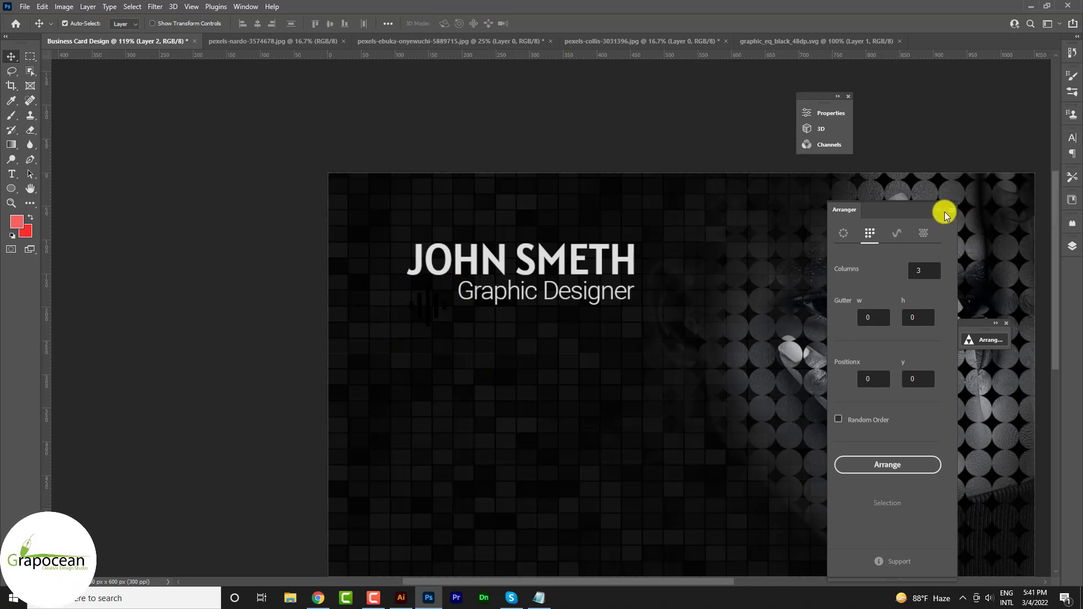
pyautogui.click(952, 210)
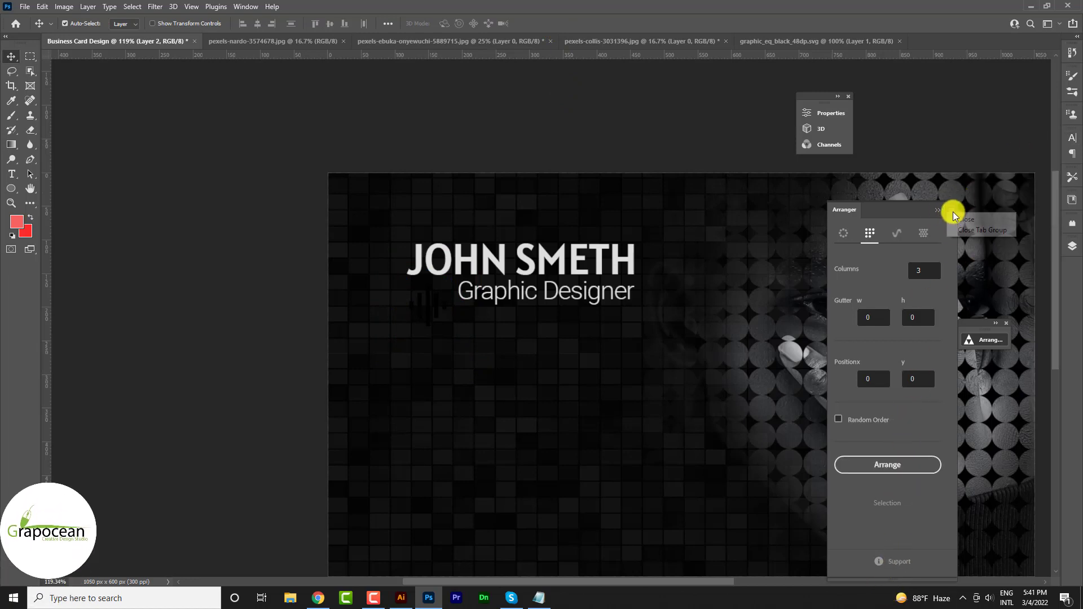
pyautogui.click(967, 223)
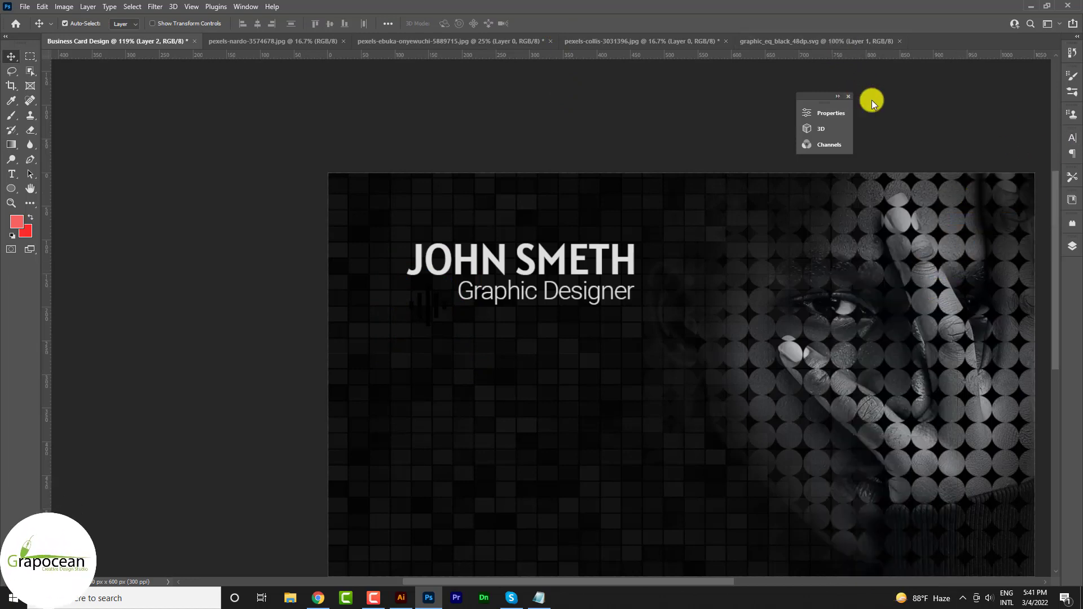
# Step: Give the icon layer a light purple #a79ce9 Color Overlay through Blending Options
pyautogui.click(1072, 246)
pyautogui.rightClick(1021, 311)
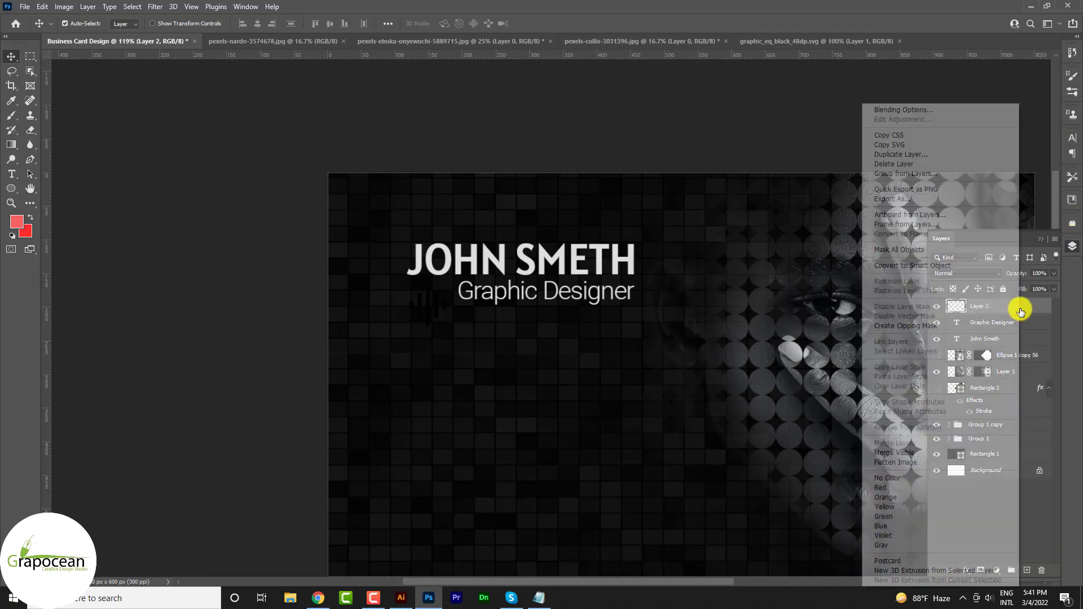
pyautogui.click(903, 110)
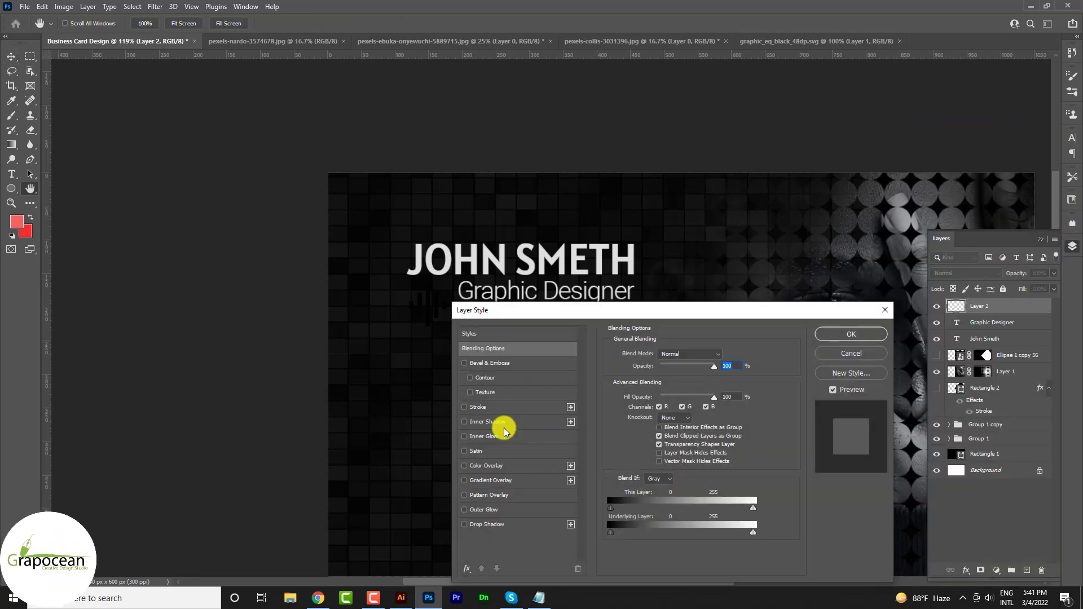
pyautogui.click(499, 466)
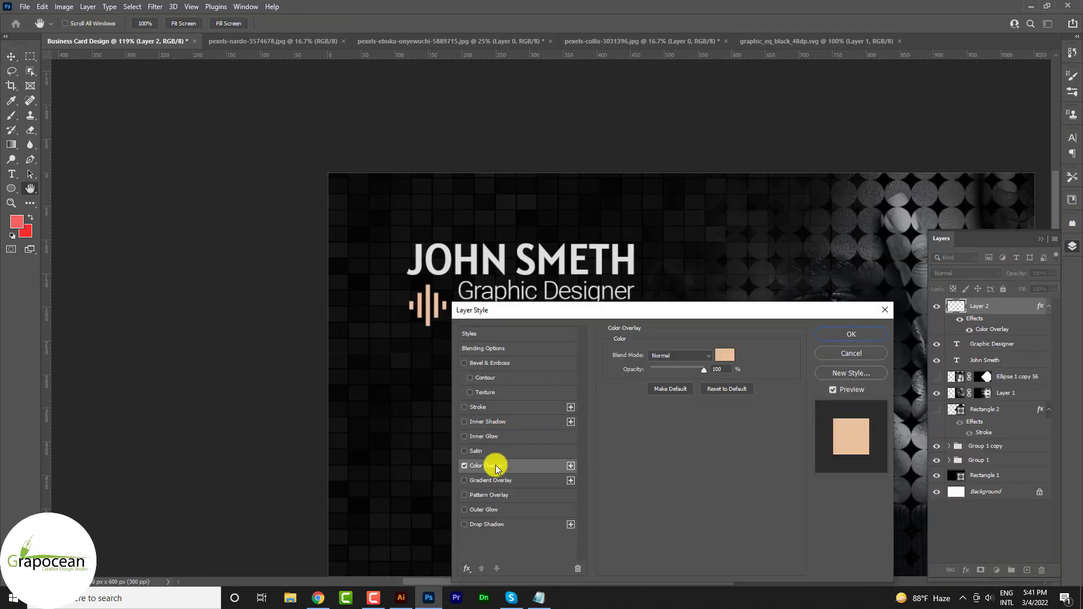
pyautogui.click(725, 355)
pyautogui.moveTo(901, 475); pyautogui.dragTo(912, 401)
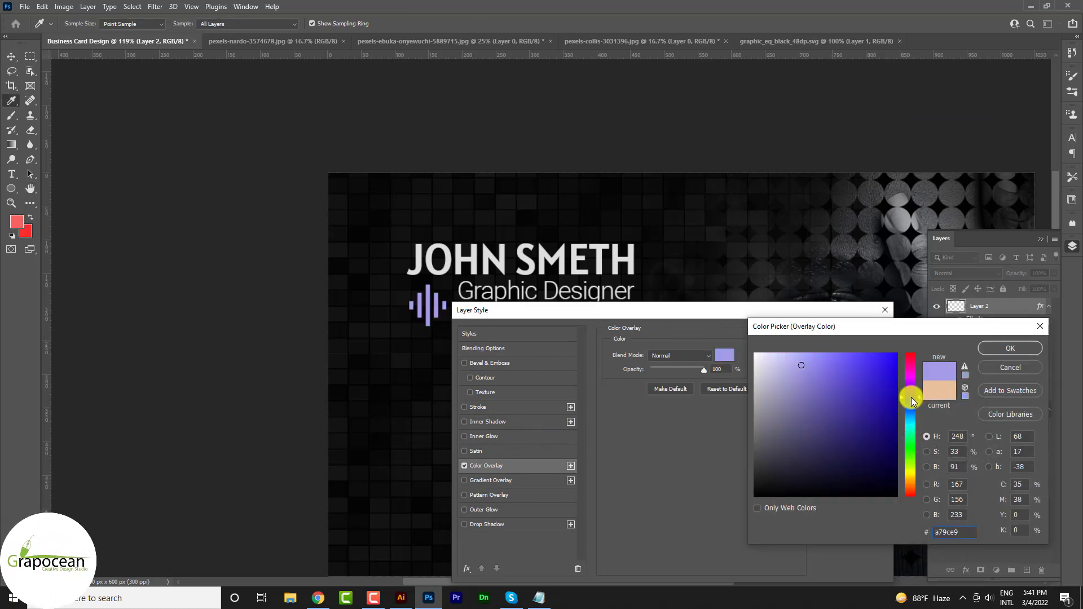
pyautogui.click(1009, 350)
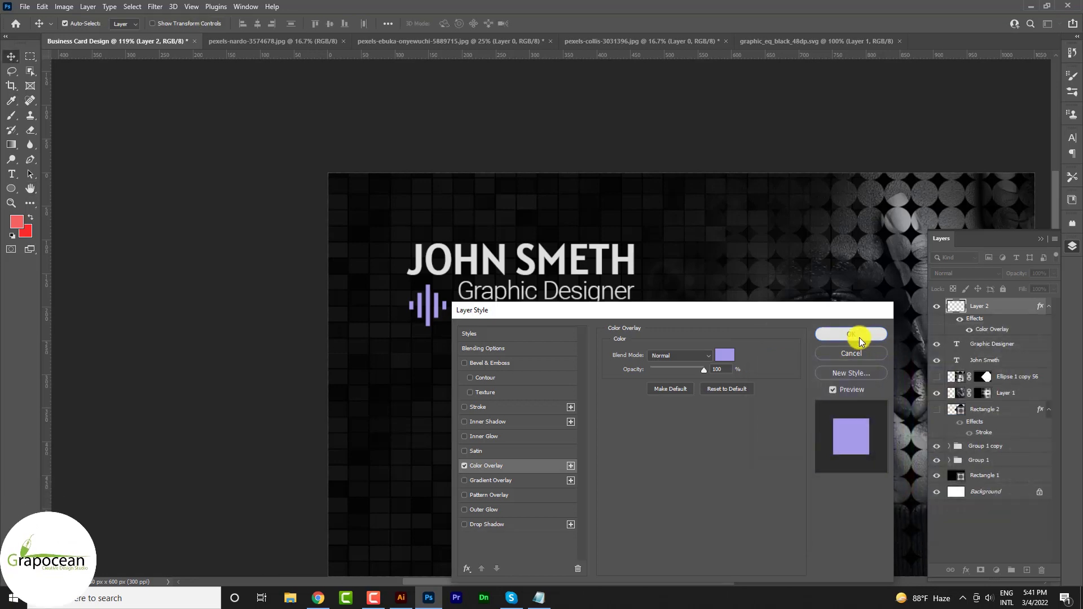
pyautogui.click(852, 337)
# Step: Draw a small circle with the Ellipse tool just below the logo icon
pyautogui.scroll(2, 520, 381)
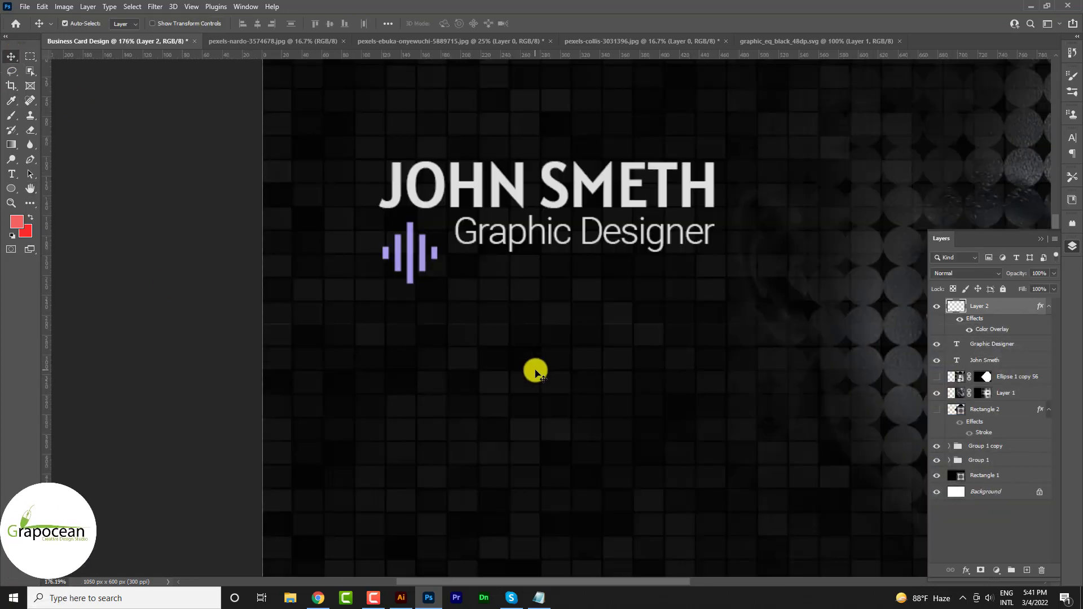
pyautogui.scroll(2, 523, 377)
pyautogui.click(14, 189)
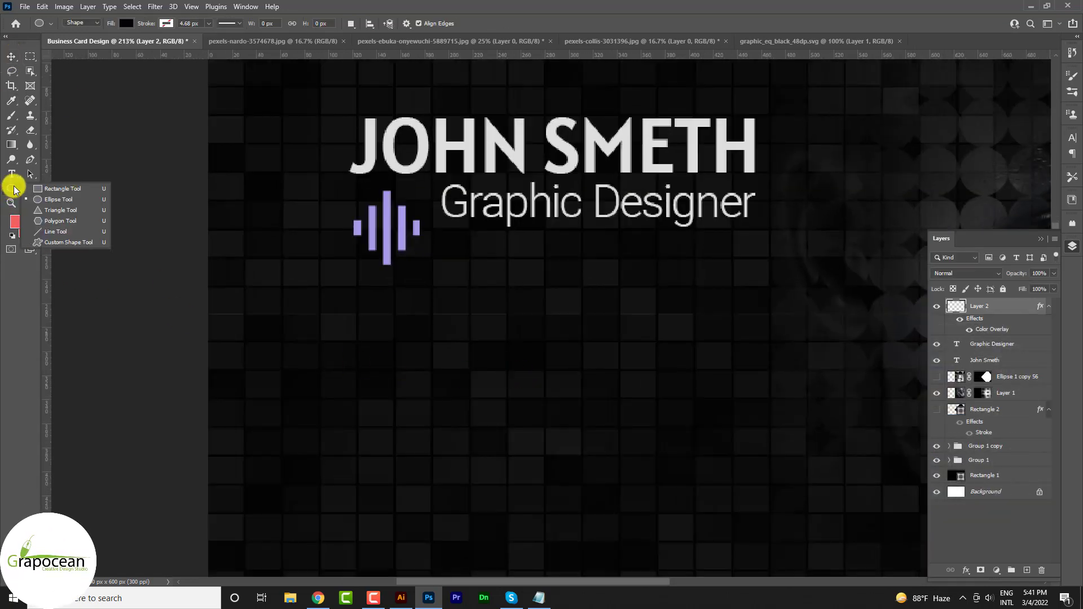
pyautogui.click(41, 189)
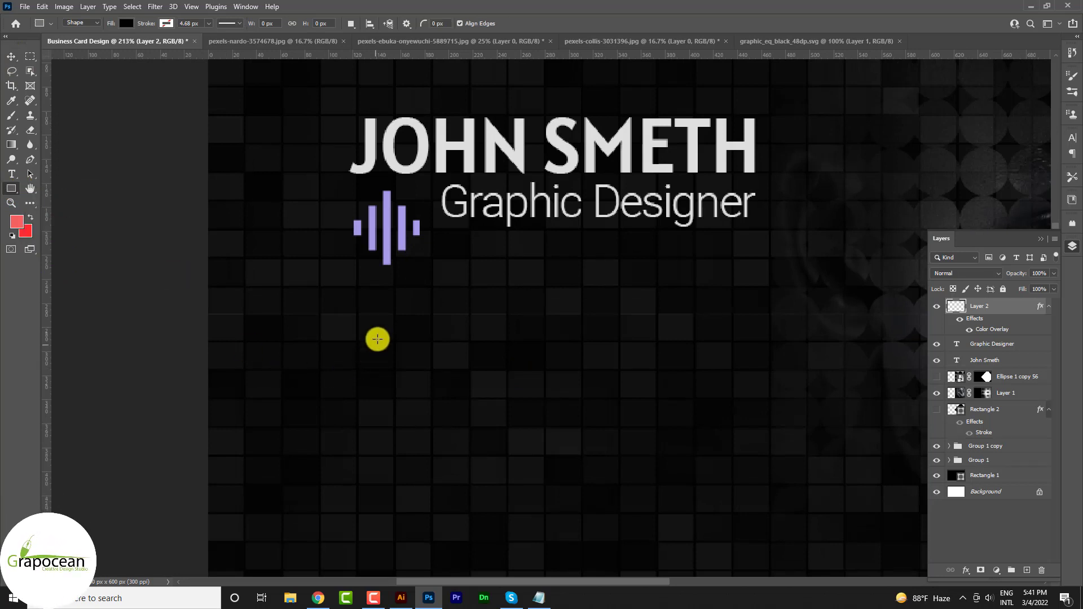
pyautogui.click(8, 189)
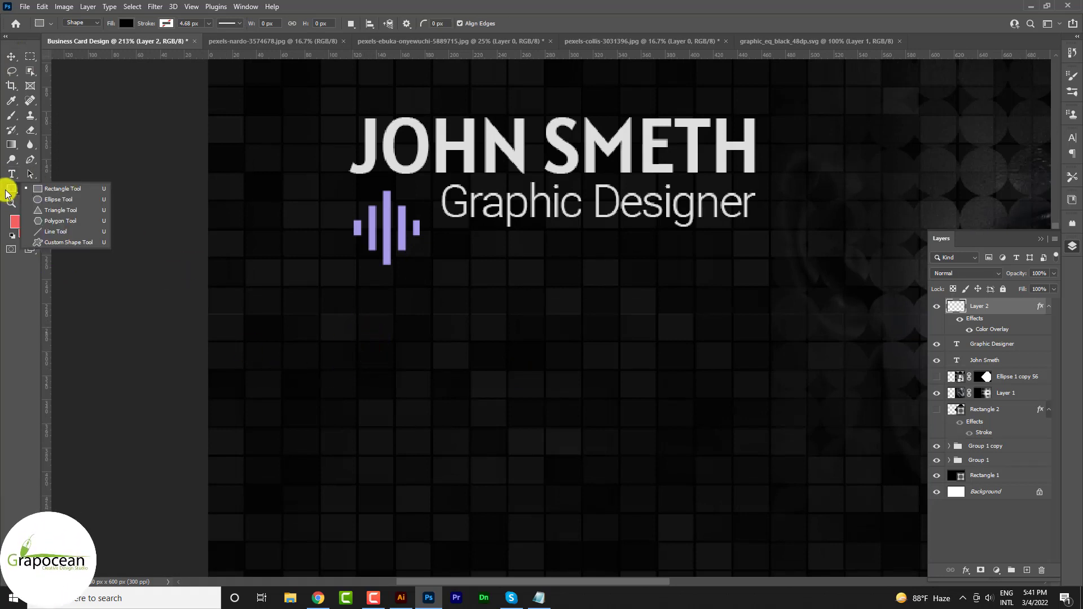
pyautogui.click(49, 200)
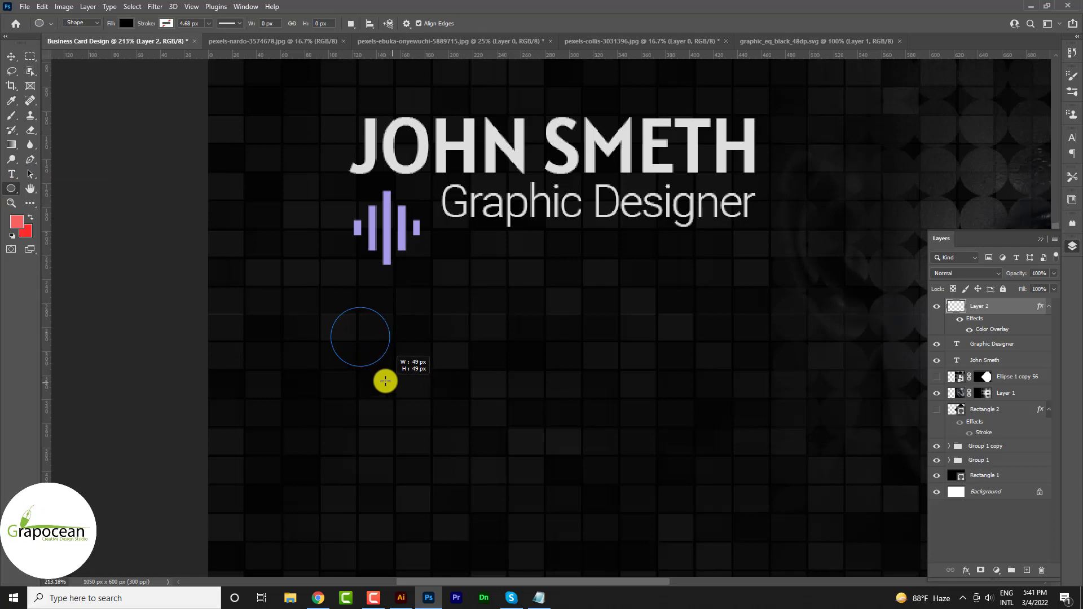
pyautogui.moveTo(378, 371); pyautogui.dragTo(405, 399)
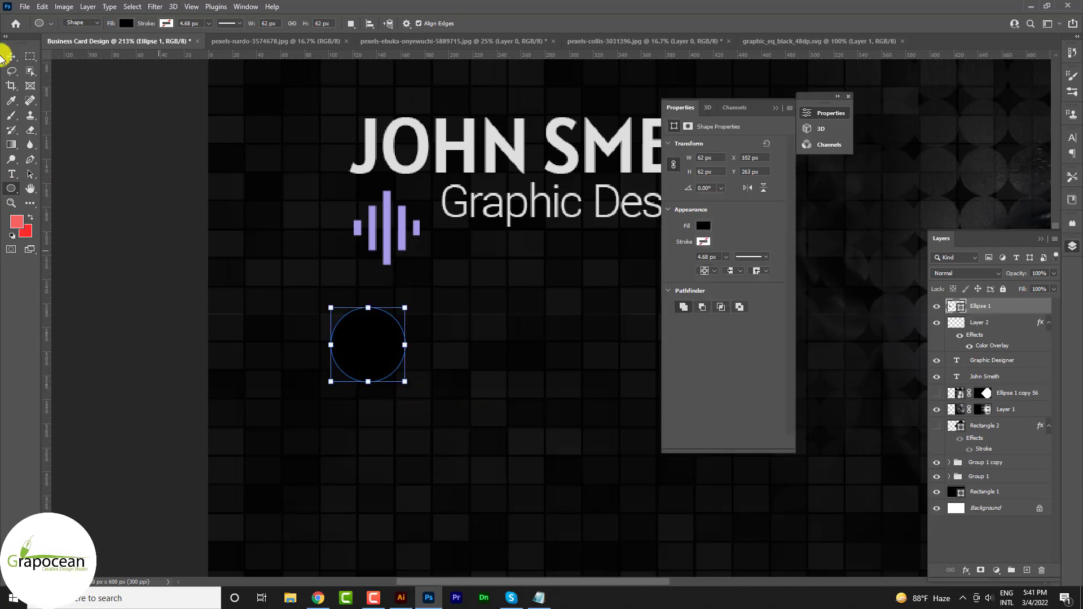
# Step: Fill the circle with light purple and return to the Move tool
pyautogui.click(127, 23)
pyautogui.click(53, 85)
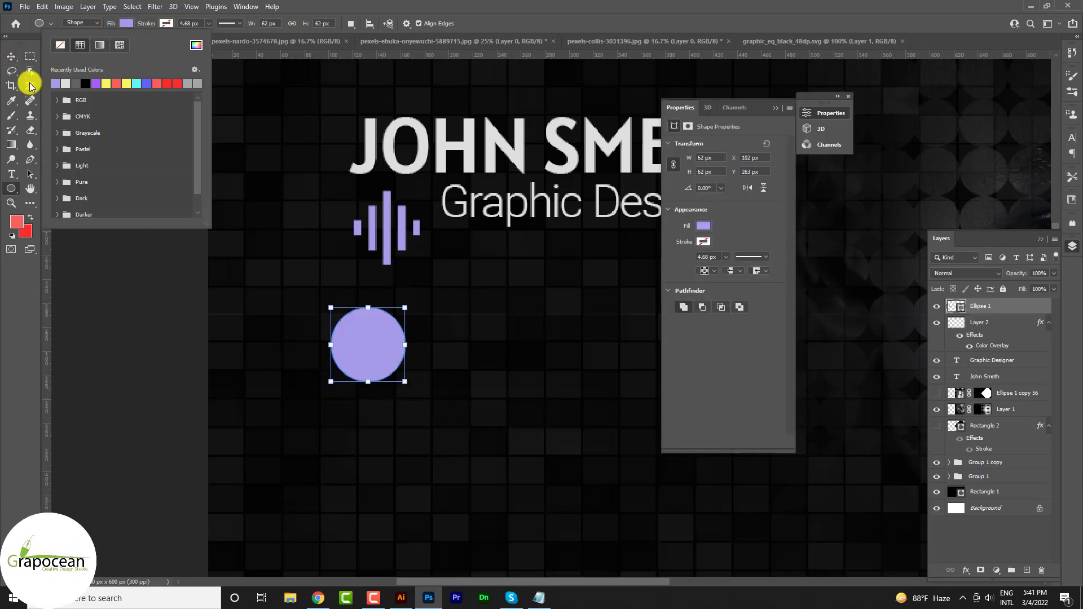
pyautogui.click(775, 107)
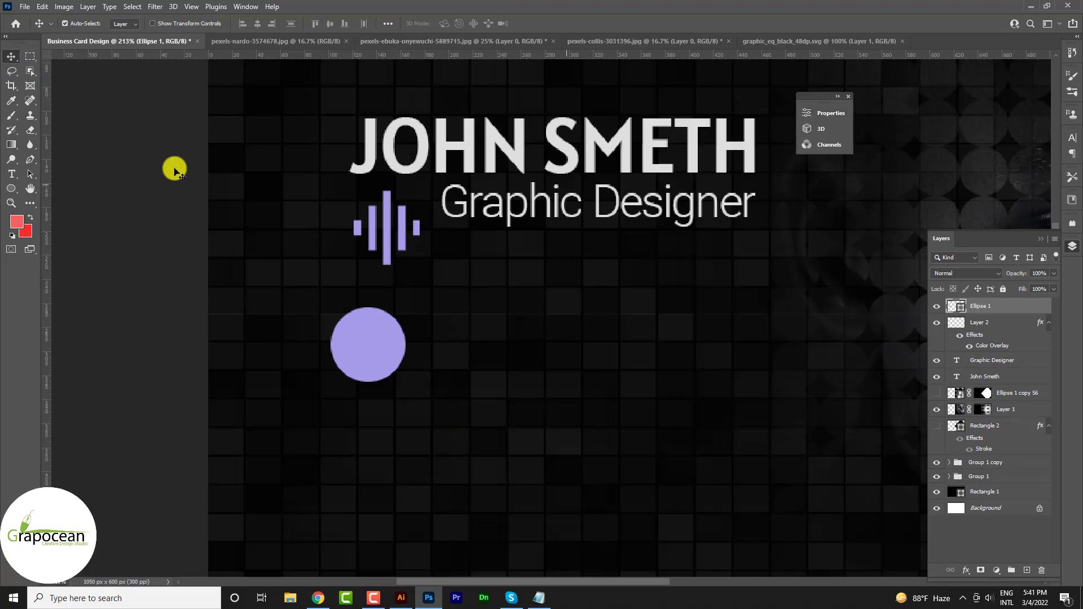
pyautogui.click(12, 56)
pyautogui.scroll(-3, 388, 360)
pyautogui.scroll(3, 384, 347)
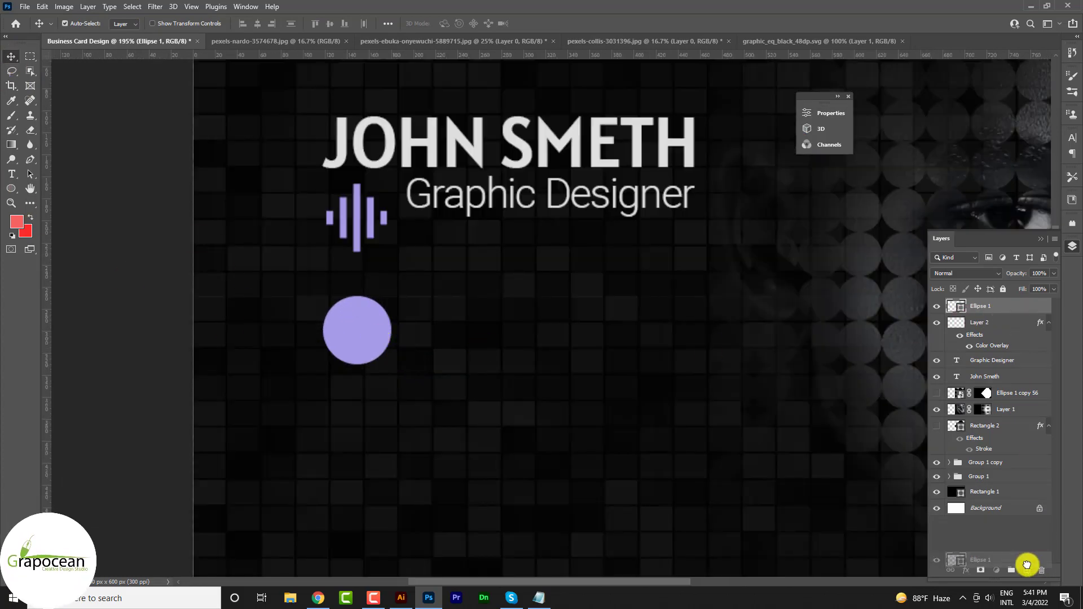
# Step: Duplicate the circle layer and give the copy no fill with a lavender 1 px stroke
pyautogui.moveTo(1026, 312); pyautogui.dragTo(1027, 569)
pyautogui.scroll(1, 370, 333)
pyautogui.click(11, 188)
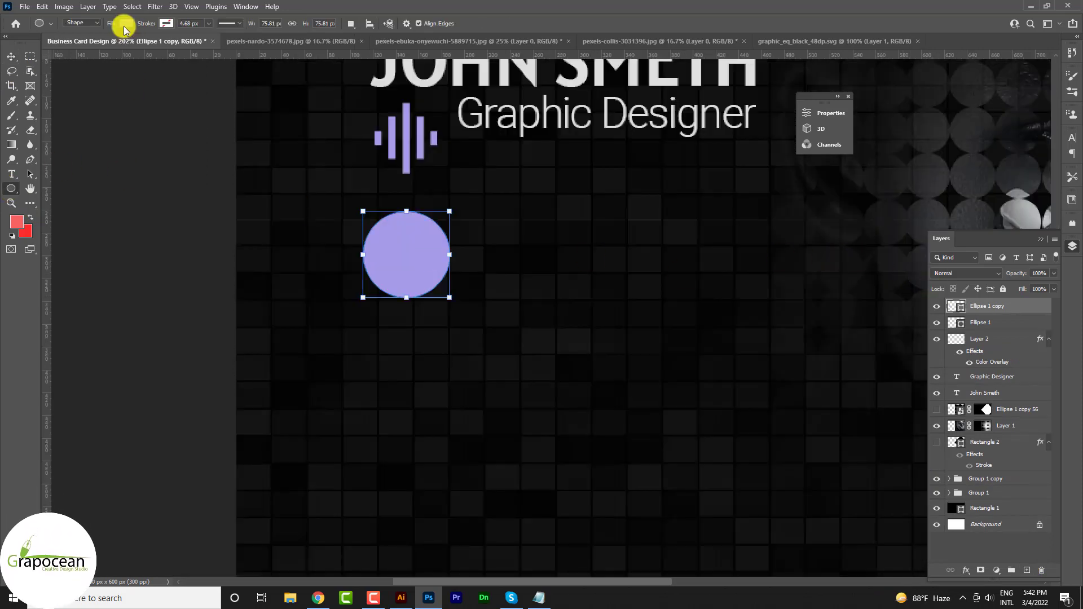
pyautogui.click(126, 23)
pyautogui.click(58, 45)
pyautogui.click(165, 23)
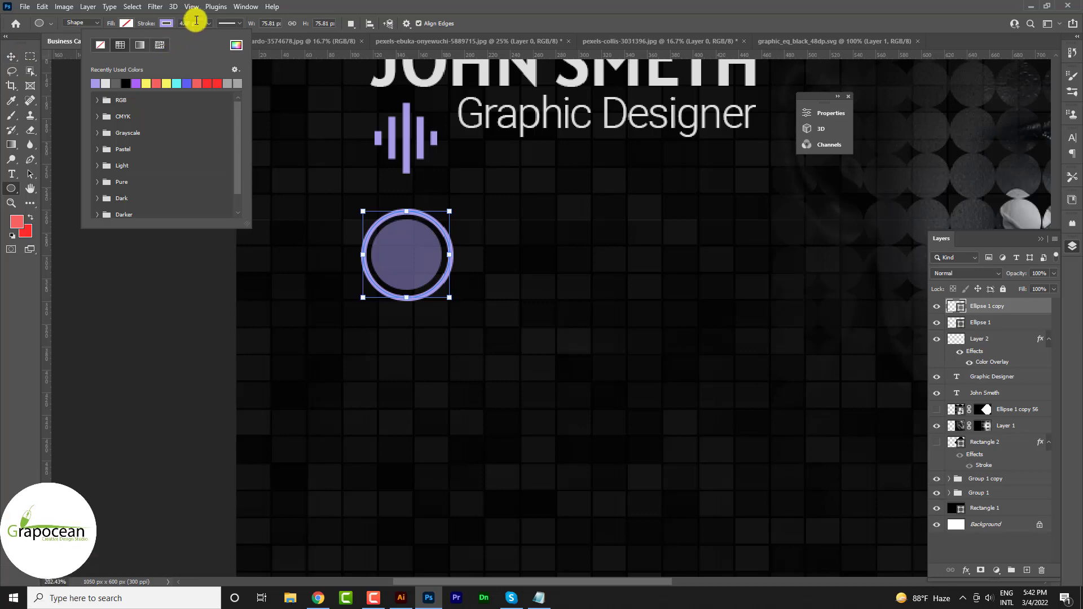
pyautogui.click(192, 22)
pyautogui.write('1')
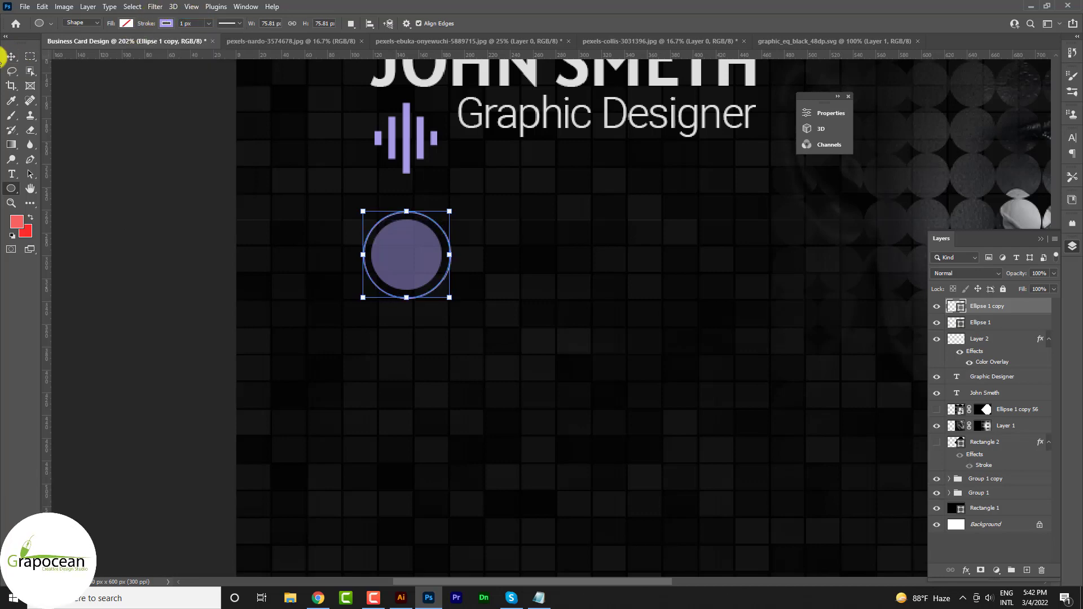
pyautogui.click(11, 56)
# Step: Adjust the inner circle's position and keep its opacity at 100%
pyautogui.scroll(-3, 600, 327)
pyautogui.scroll(3, 617, 363)
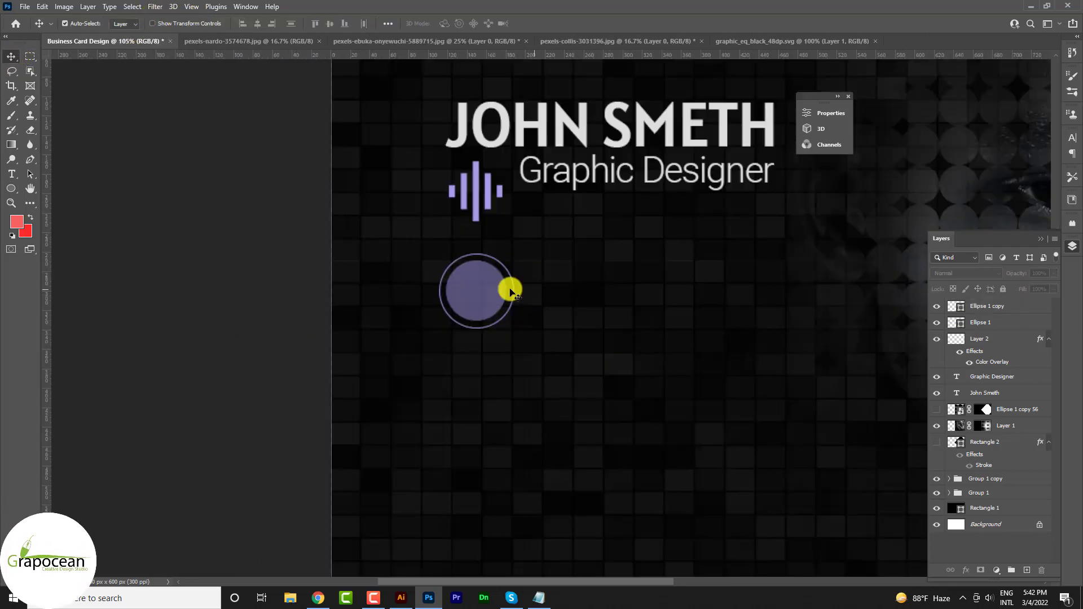
pyautogui.scroll(4, 510, 292)
pyautogui.moveTo(460, 296); pyautogui.dragTo(462, 296)
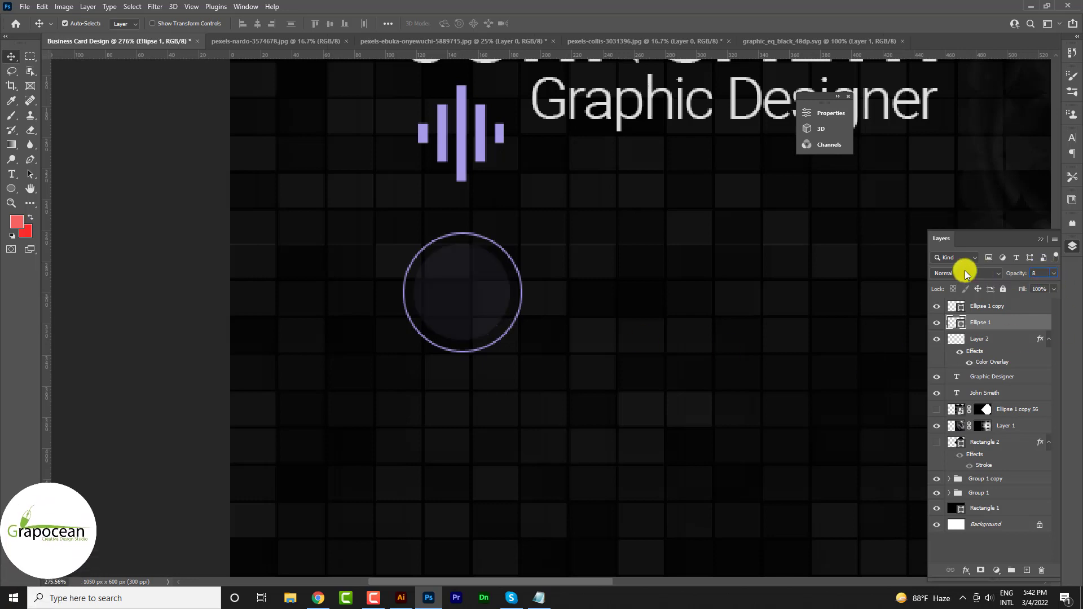
pyautogui.write('10')
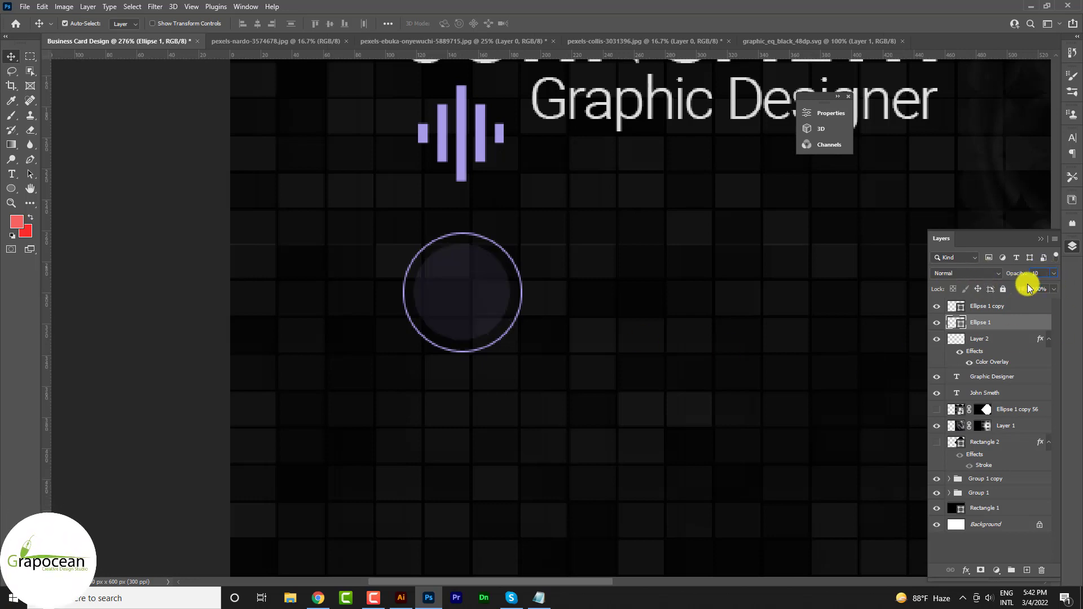
pyautogui.write('0')
pyautogui.press('Return')
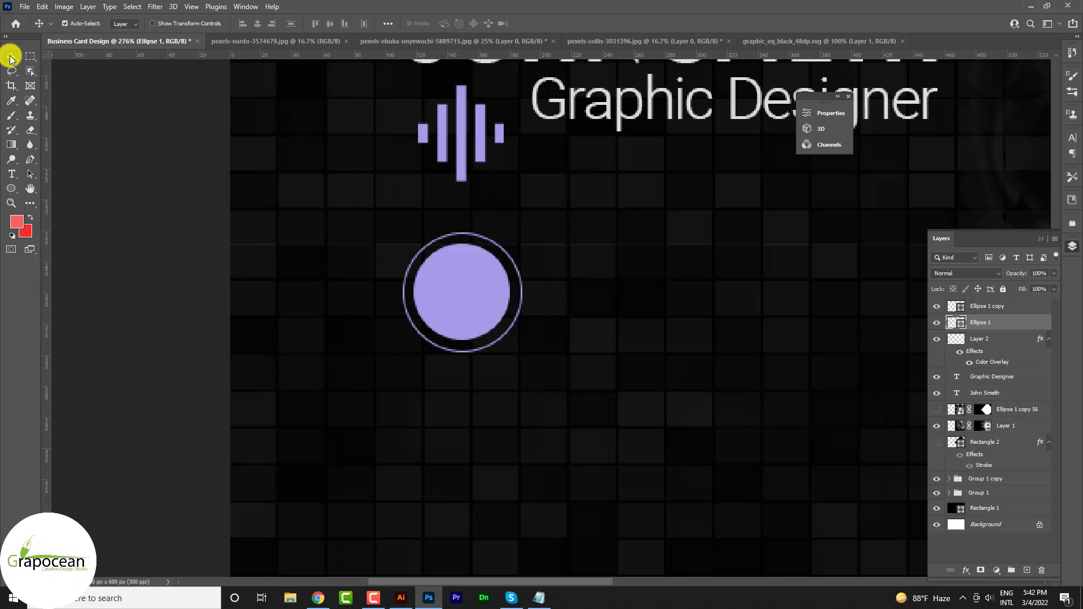
pyautogui.scroll(-3, 485, 322)
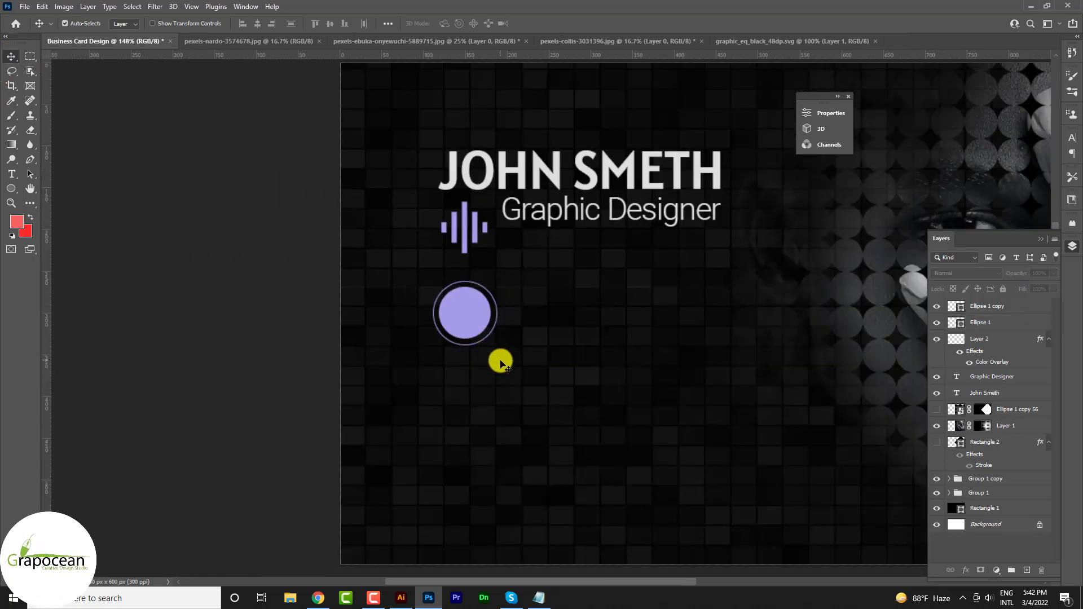
# Step: Nudge the inner purple circle and centre it horizontally within its ring
pyautogui.scroll(4, 491, 294)
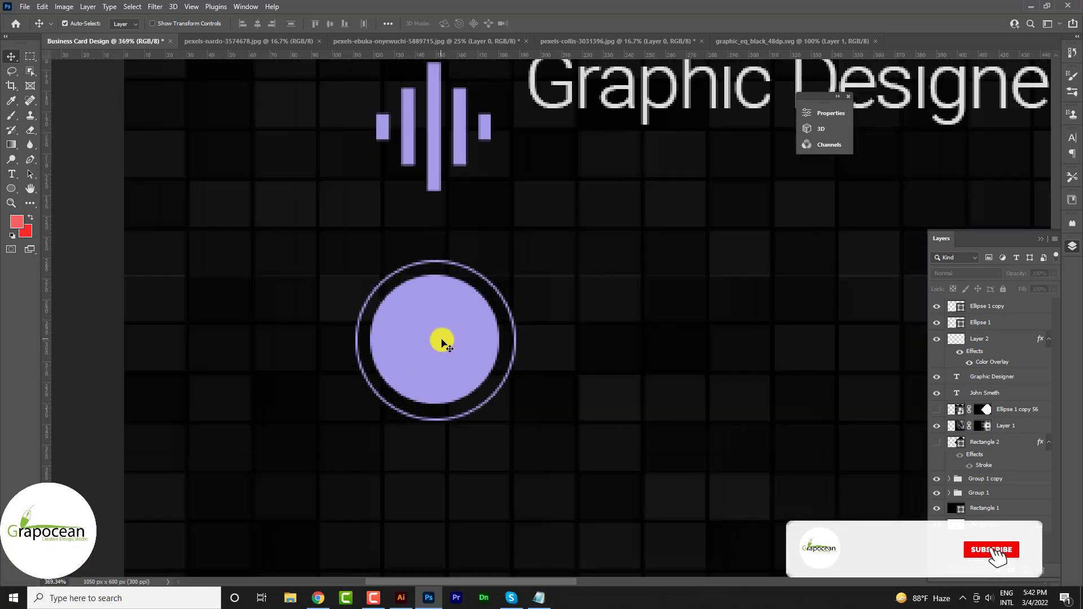
pyautogui.click(442, 343)
pyautogui.press('Right')
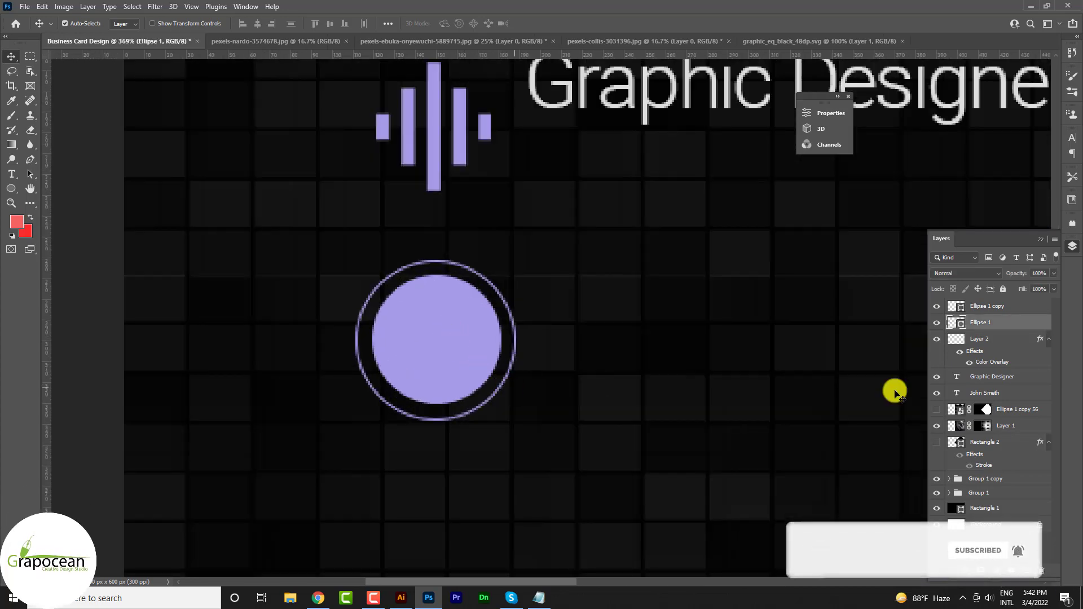
pyautogui.keyDown('shift'); pyautogui.click(998, 305); pyautogui.keyUp('shift')
pyautogui.click(257, 23)
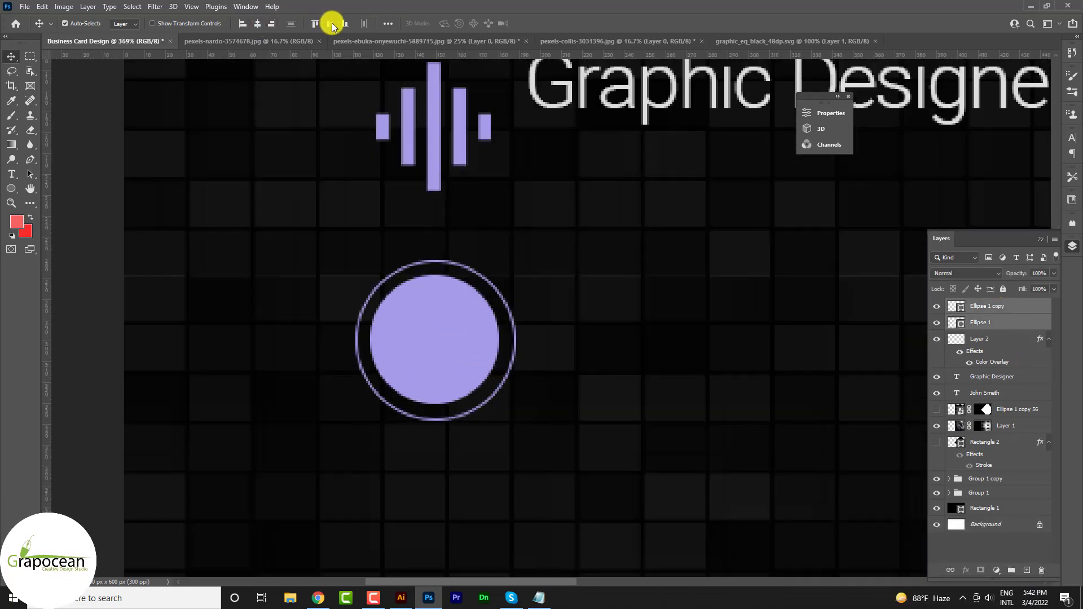
# Step: Duplicate the ringed circle twice, stacking the two copies below the first
pyautogui.scroll(-3, 503, 421)
pyautogui.scroll(-1, 508, 428)
pyautogui.scroll(1, 491, 373)
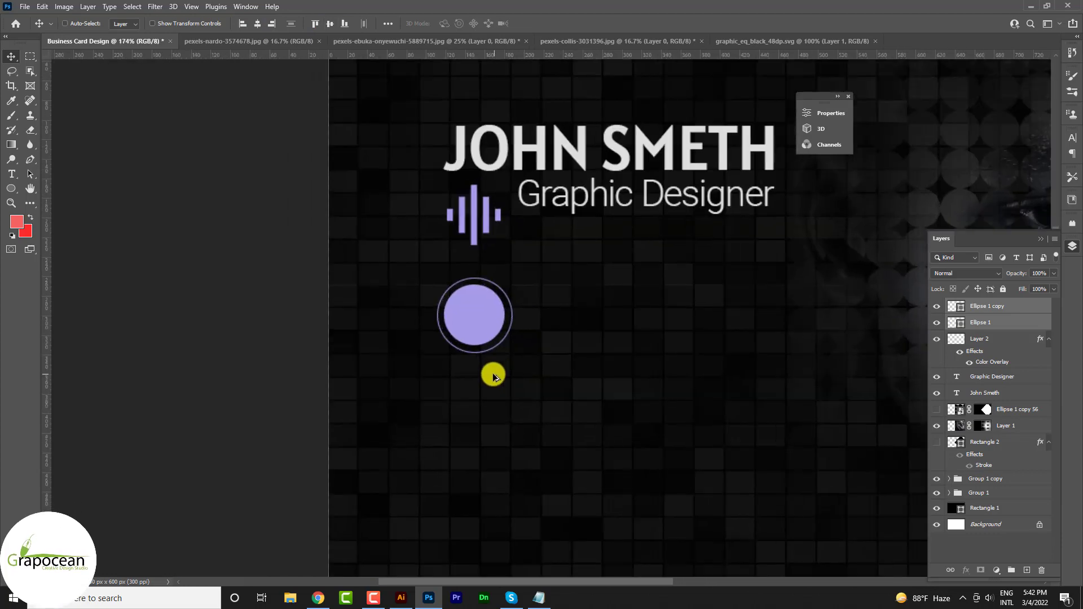
pyautogui.moveTo(483, 348); pyautogui.dragTo(472, 434)
pyautogui.hotkey('ctrl', 'z')
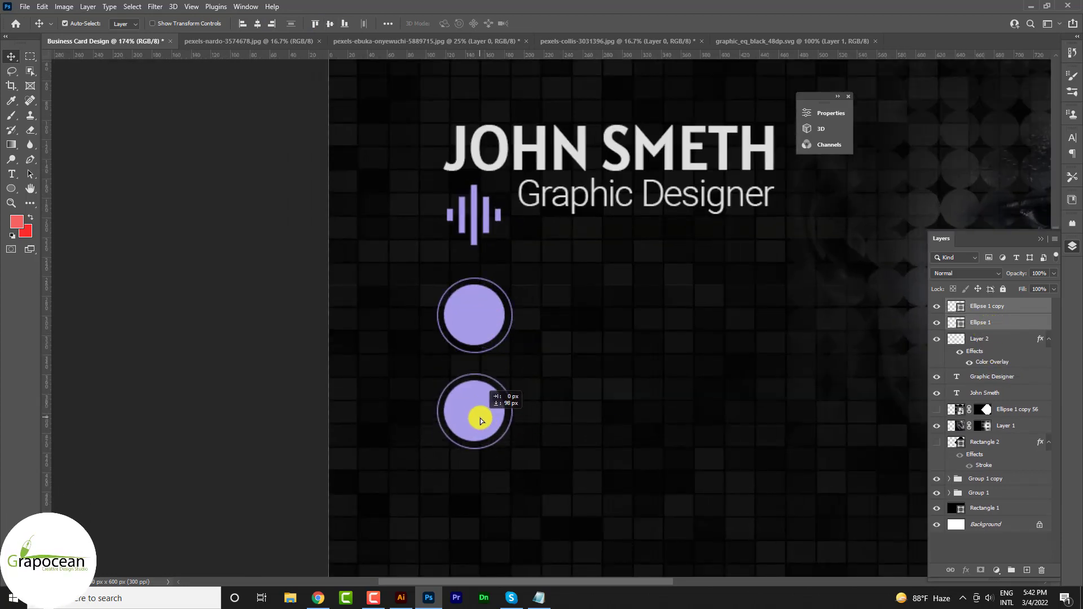
pyautogui.hotkey('ctrl', 'j')
pyautogui.scroll(-2, 485, 395)
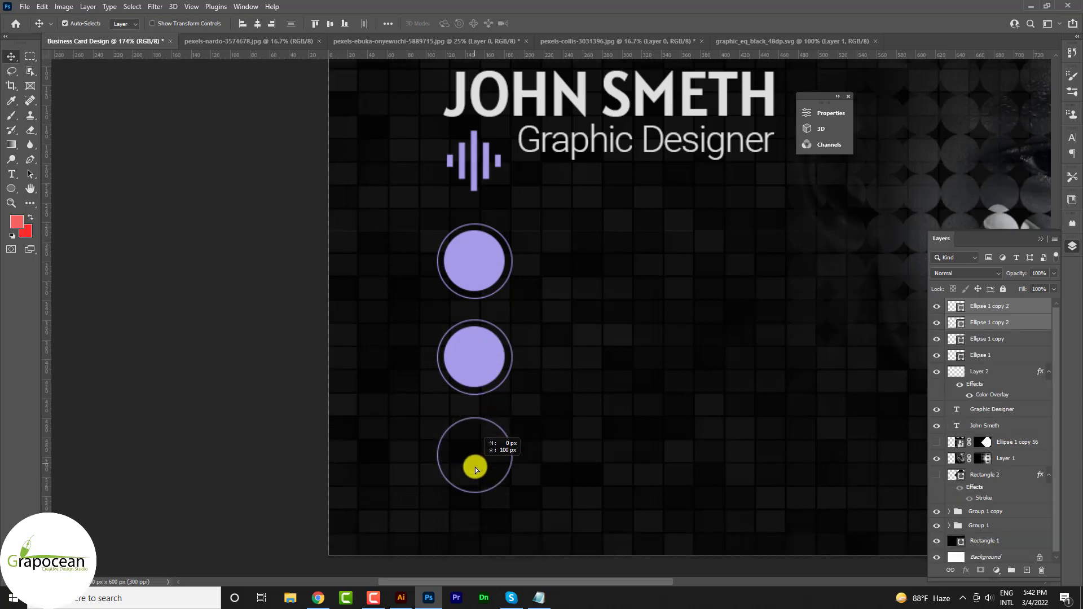
pyautogui.moveTo(476, 469); pyautogui.dragTo(481, 463)
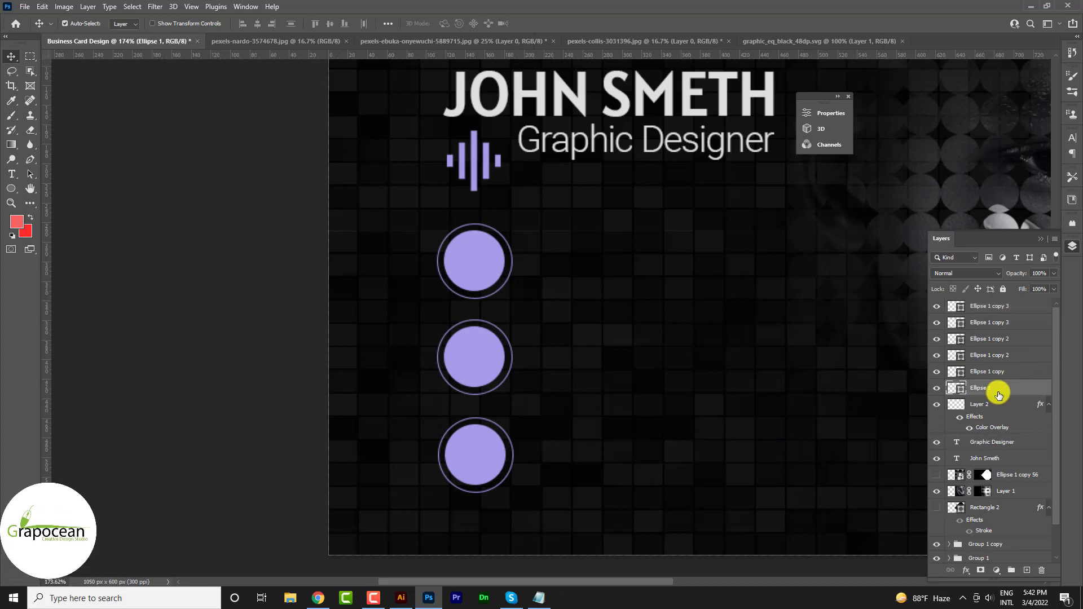
pyautogui.hotkey('ctrl', 'j')
# Step: Select the top purple circle's layer and bring up its layer options
pyautogui.scroll(-5, 581, 439)
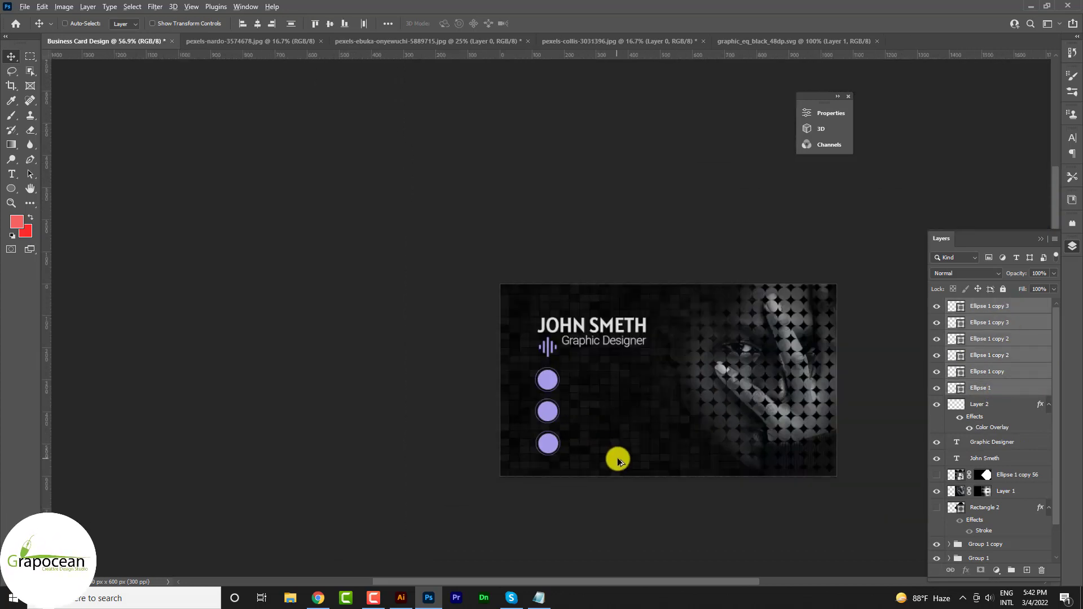
pyautogui.scroll(3, 617, 461)
pyautogui.scroll(3, 471, 390)
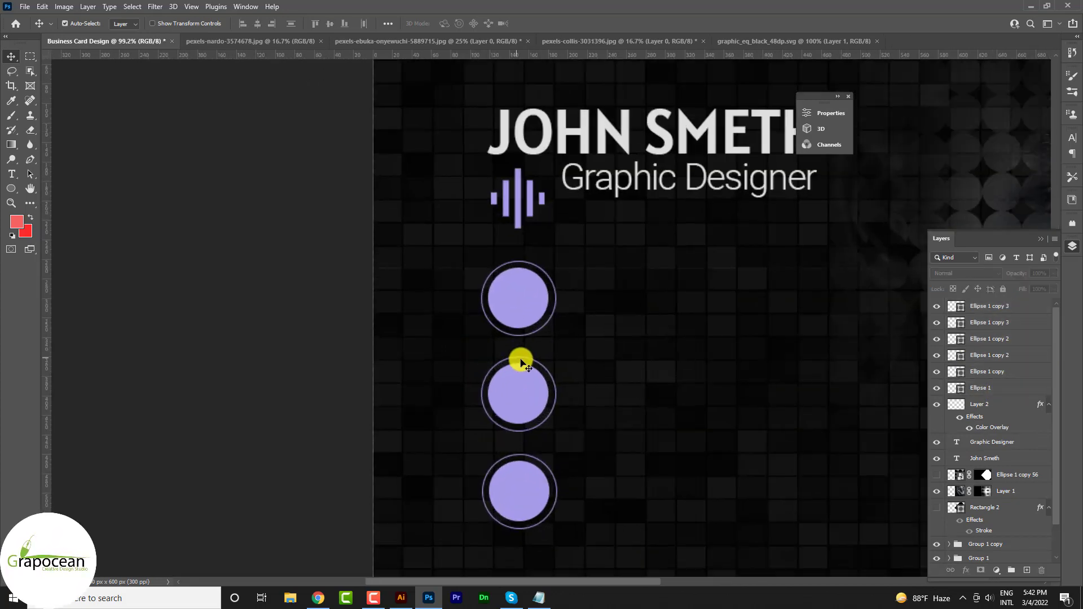
pyautogui.scroll(-1, 460, 368)
pyautogui.scroll(-2, 479, 361)
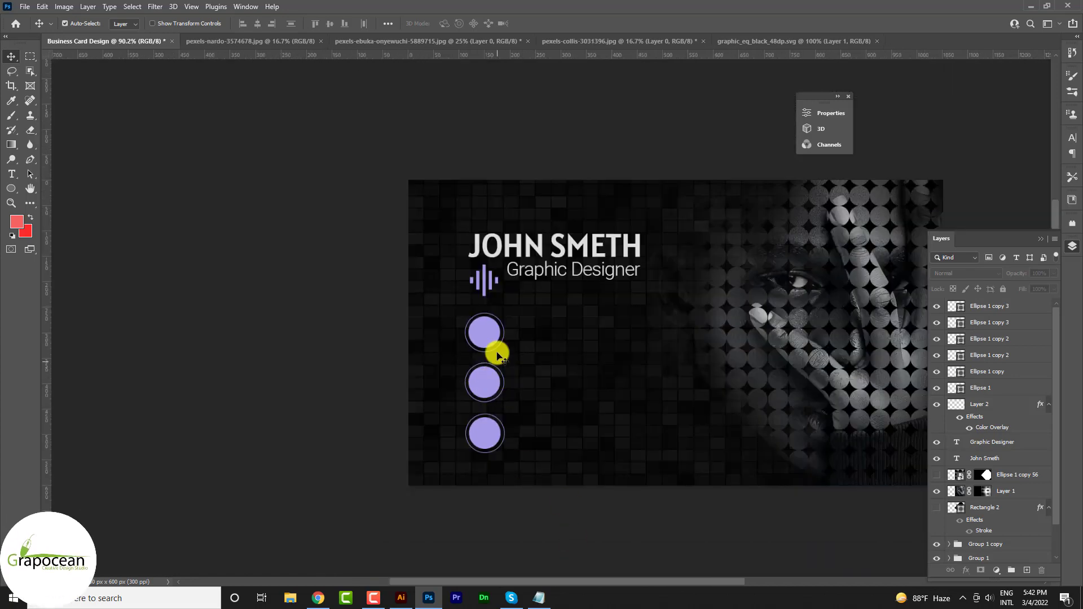
pyautogui.click(962, 394)
pyautogui.rightClick(1015, 389)
# Step: Give the top circle a Bevel & Emboss style with a sharp gloss contour
pyautogui.click(943, 108)
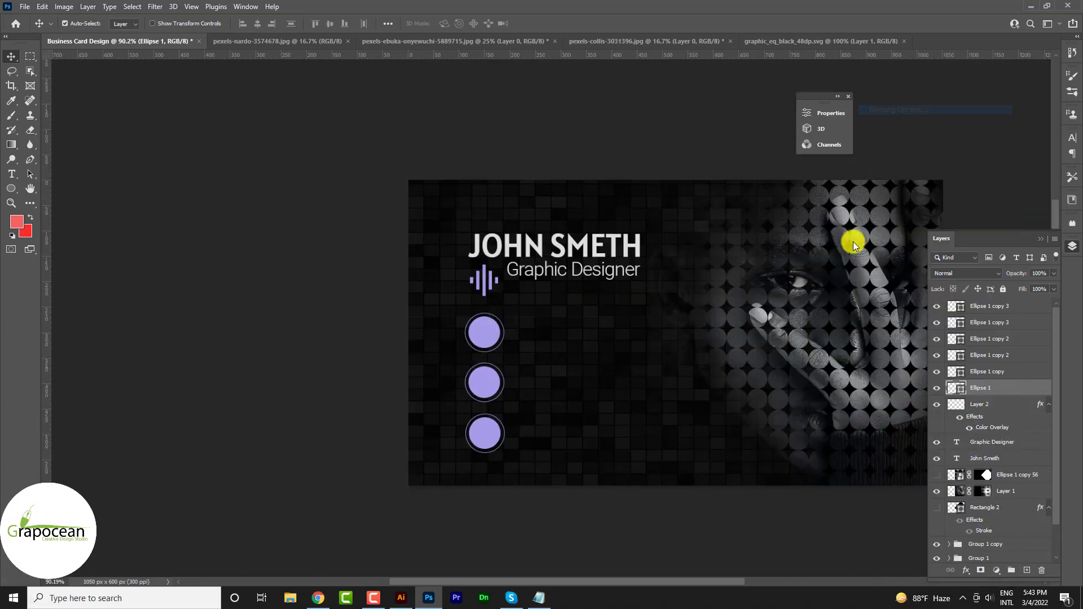
pyautogui.click(540, 363)
pyautogui.moveTo(601, 310); pyautogui.dragTo(849, 259)
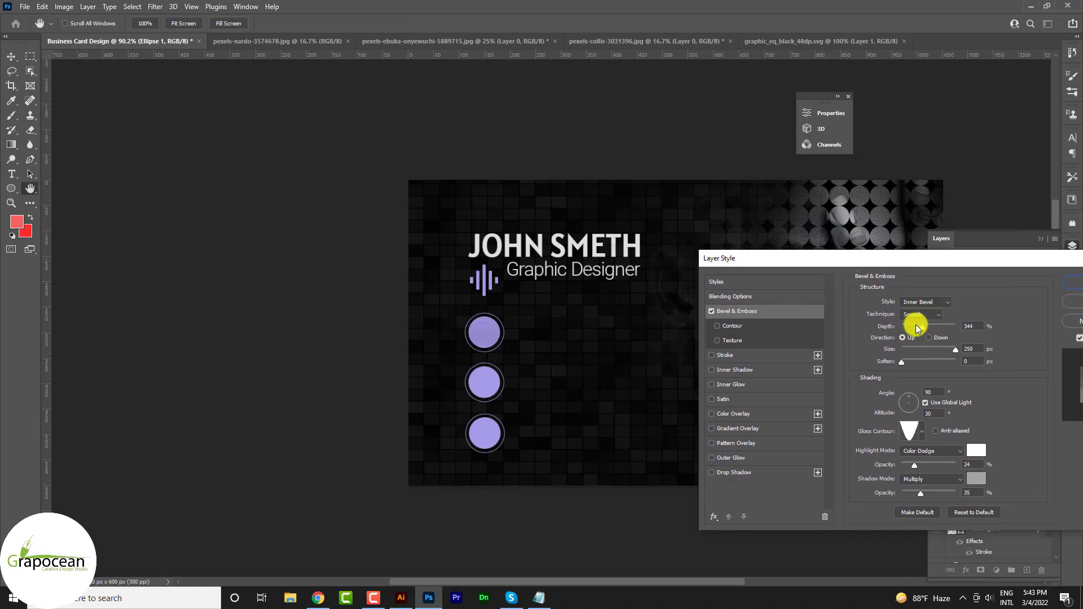
pyautogui.click(919, 431)
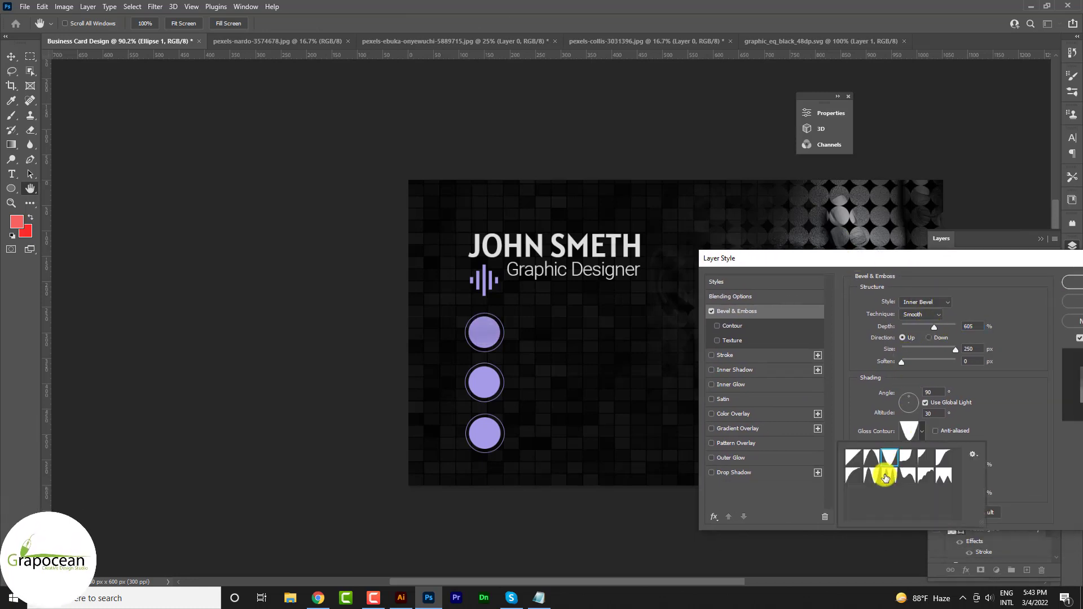
pyautogui.click(947, 430)
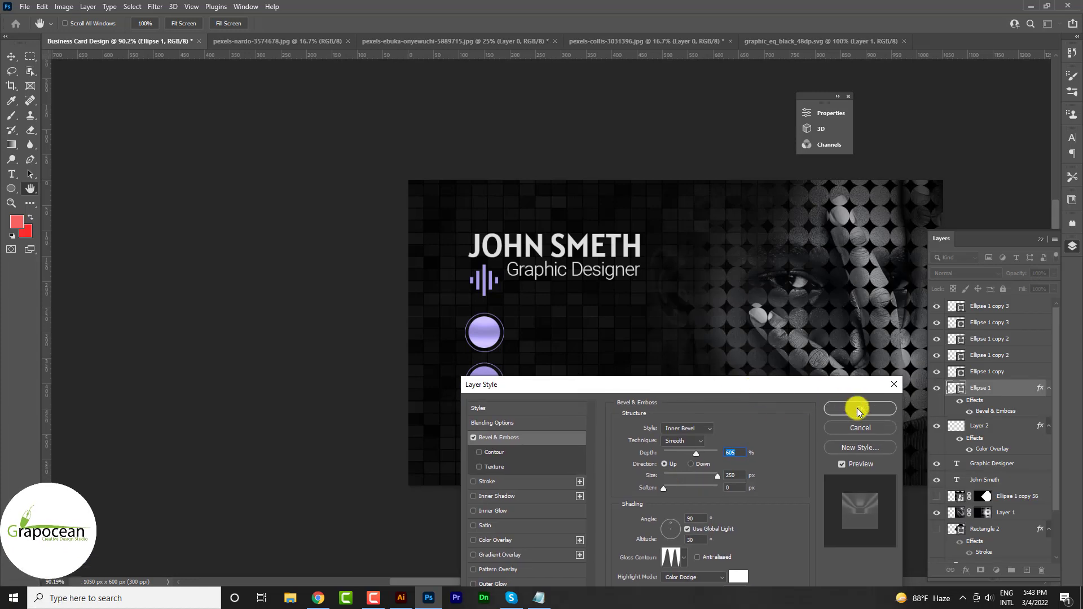
pyautogui.click(858, 411)
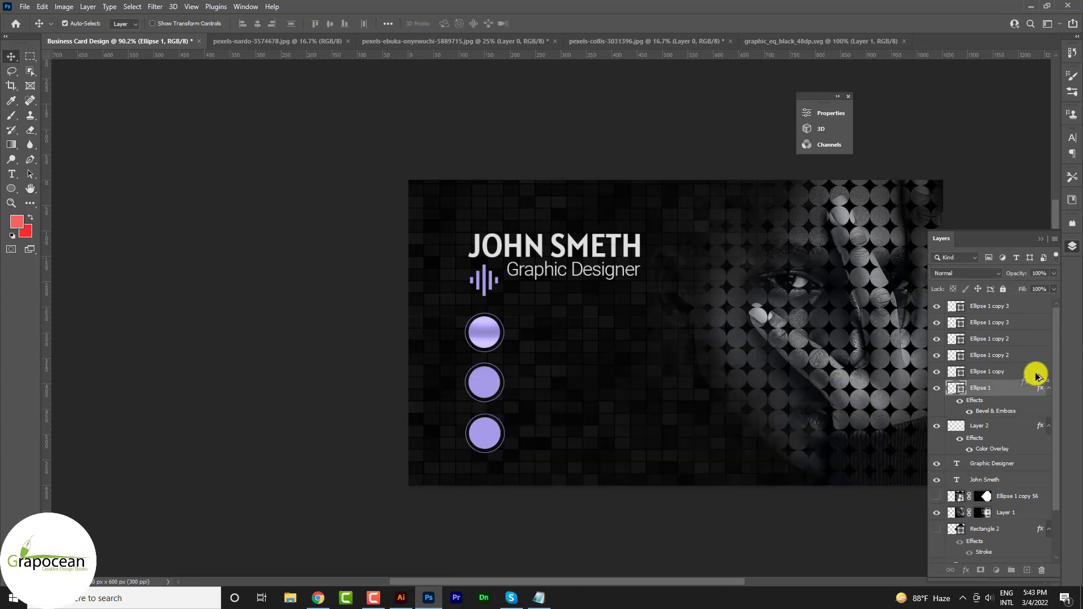
# Step: Copy the bevel effect onto the other purple circles
pyautogui.moveTo(1037, 376); pyautogui.dragTo(1034, 324)
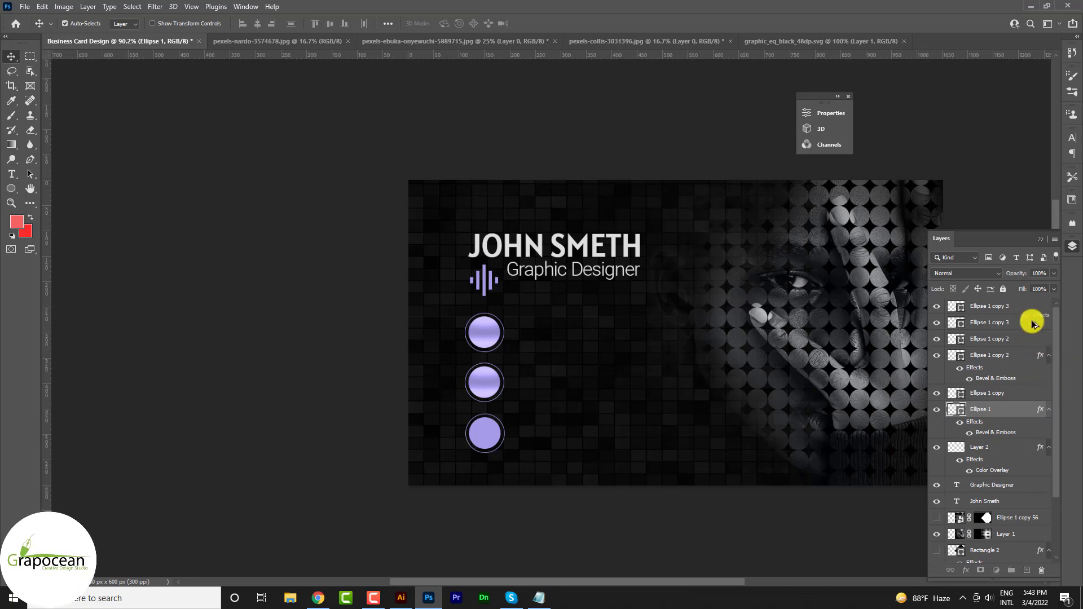
pyautogui.scroll(-2, 539, 482)
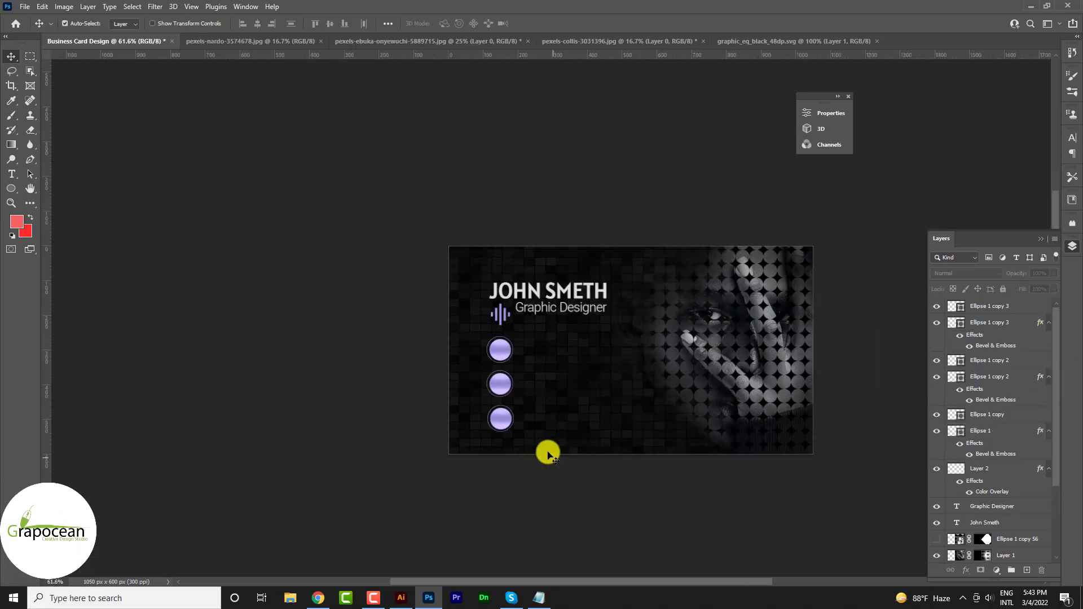
pyautogui.scroll(3, 550, 434)
# Step: Open and rasterize the globe, email and phone icon SVGs, then return to Business Card Design
pyautogui.click(25, 6)
pyautogui.click(34, 28)
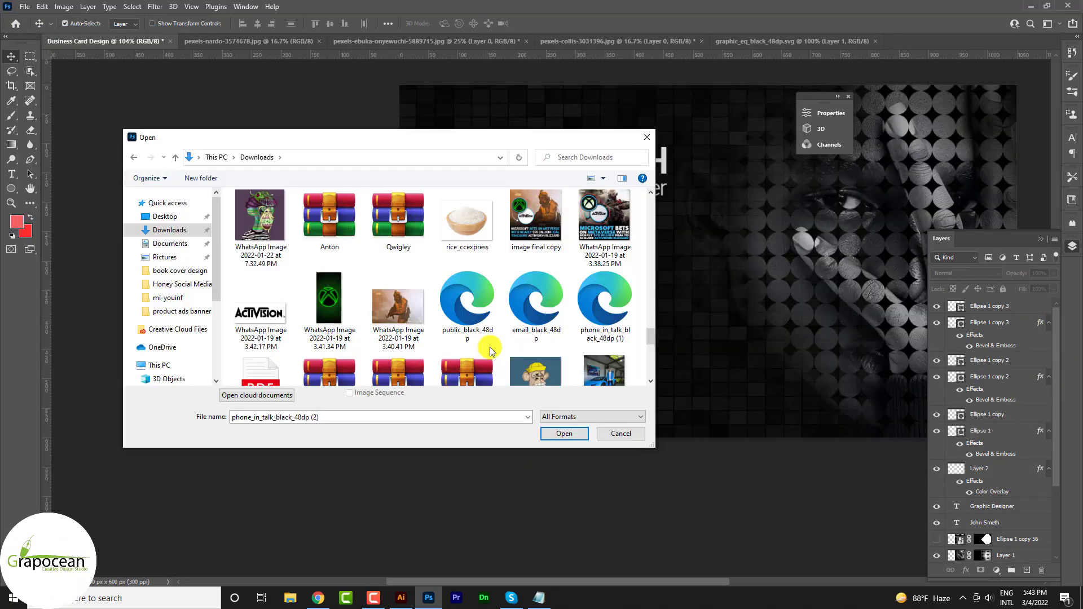
pyautogui.keyDown('ctrl'); pyautogui.click(535, 302); pyautogui.keyUp('ctrl')
pyautogui.keyDown('ctrl'); pyautogui.click(467, 301); pyautogui.keyUp('ctrl')
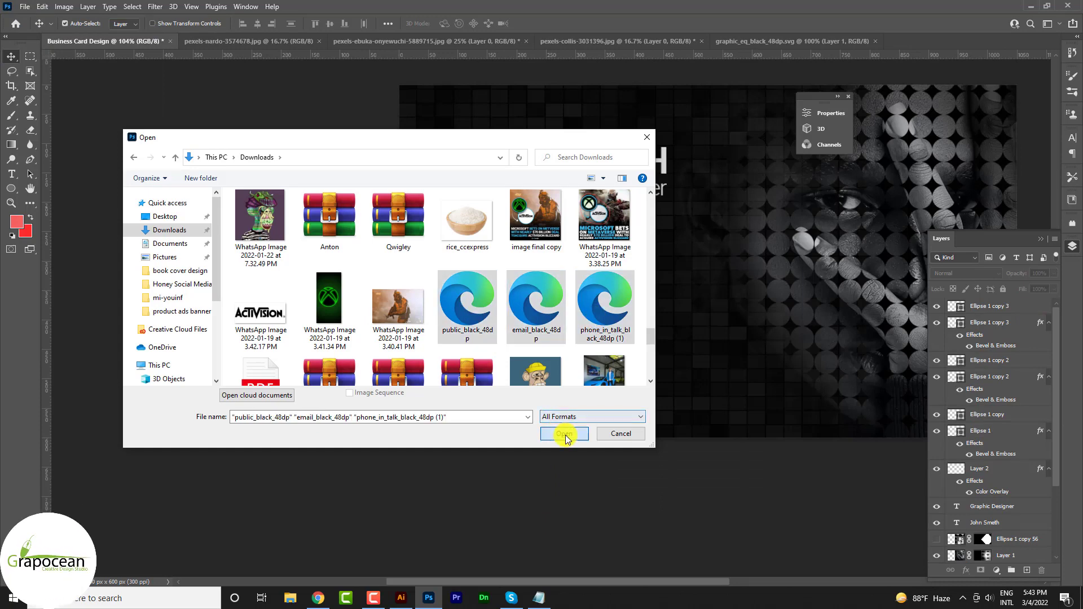
pyautogui.click(564, 434)
pyautogui.click(617, 168)
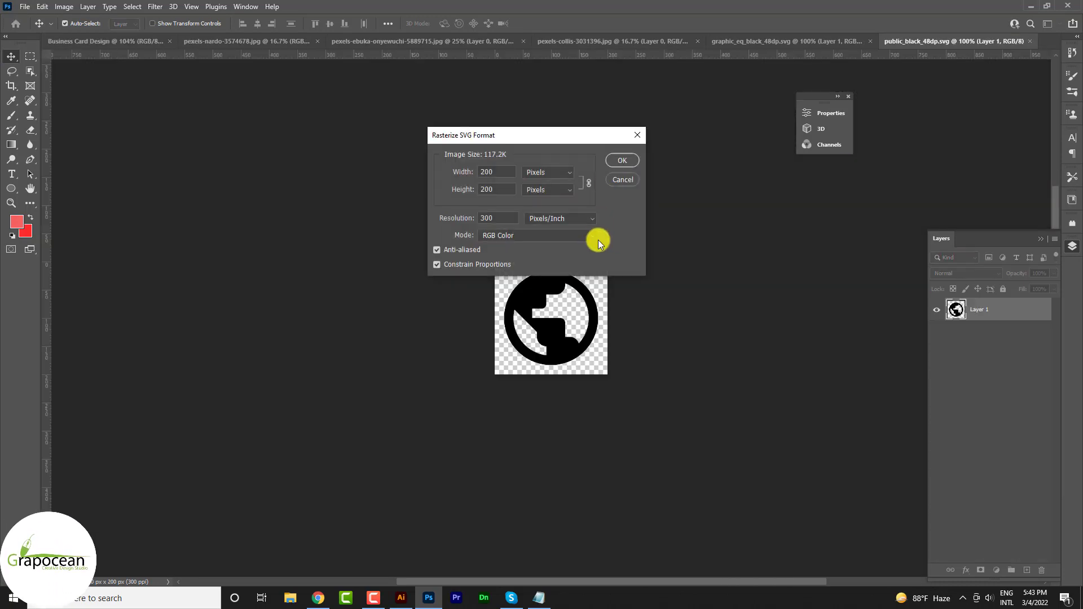
pyautogui.click(624, 161)
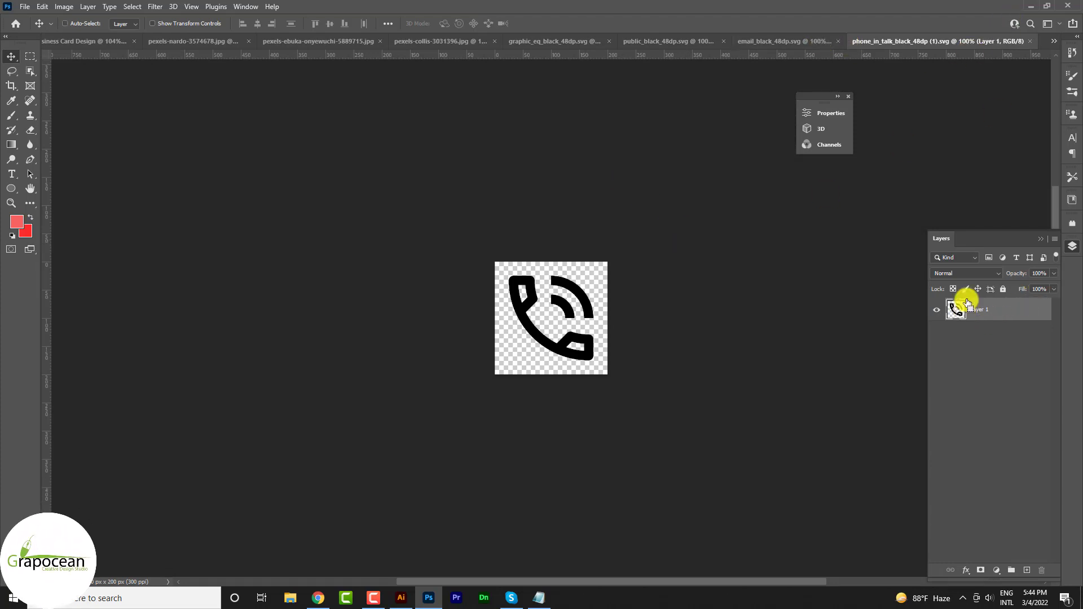
pyautogui.click(1053, 41)
pyautogui.click(950, 42)
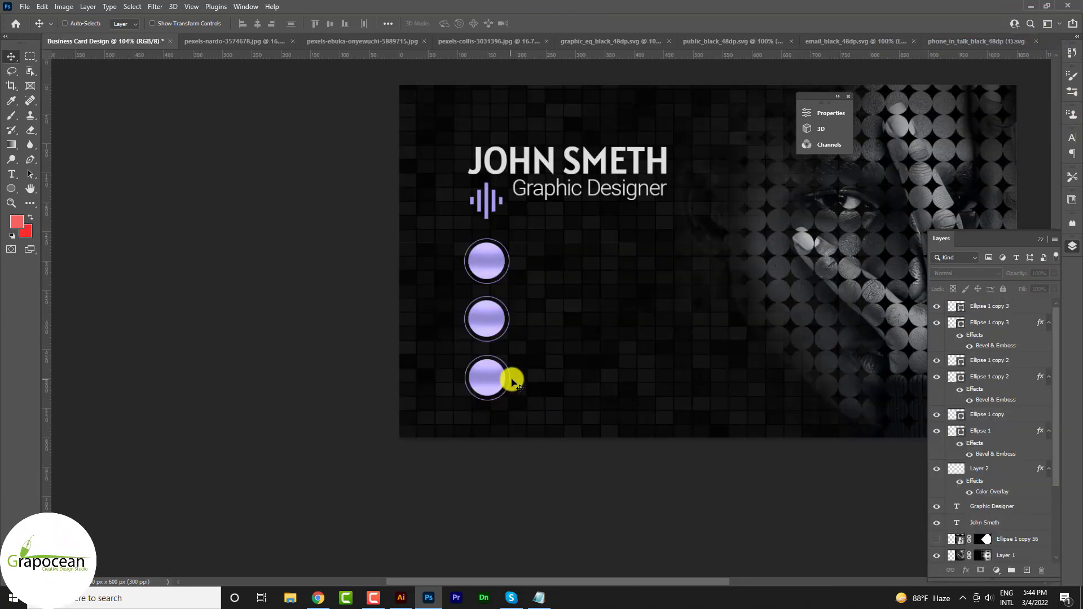
# Step: Paste the phone icon and scale it onto the top button circle
pyautogui.hotkey('ctrl', 'v')
pyautogui.hotkey('ctrl', 't')
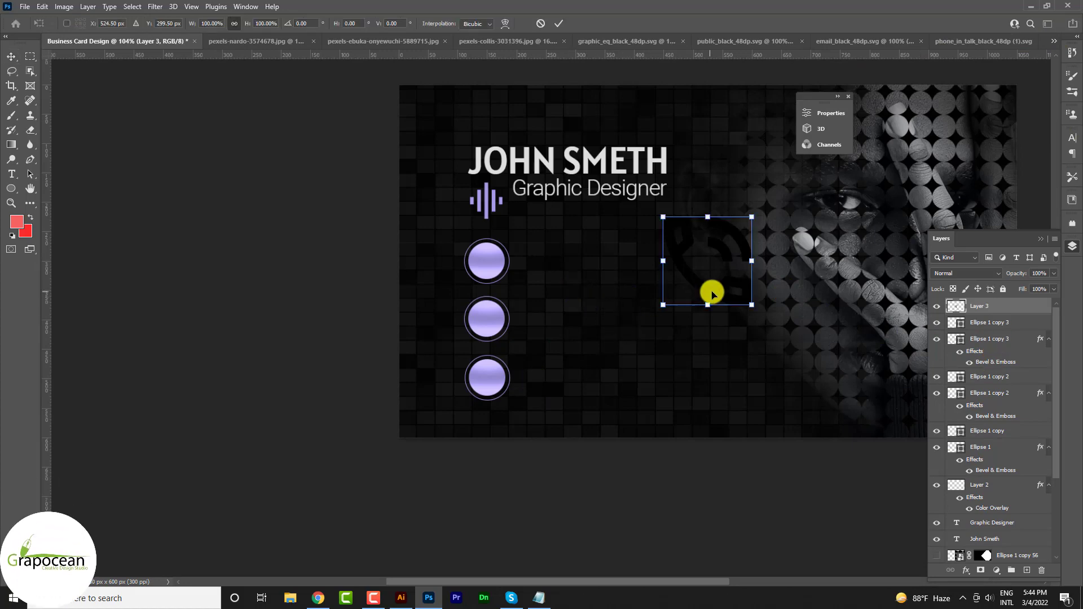
pyautogui.moveTo(711, 290)
pyautogui.mouseDown()
pyautogui.moveTo(491, 282)
pyautogui.moveTo(487, 263)
pyautogui.moveTo(501, 272)
pyautogui.mouseUp()
pyautogui.scroll(5, 490, 279)
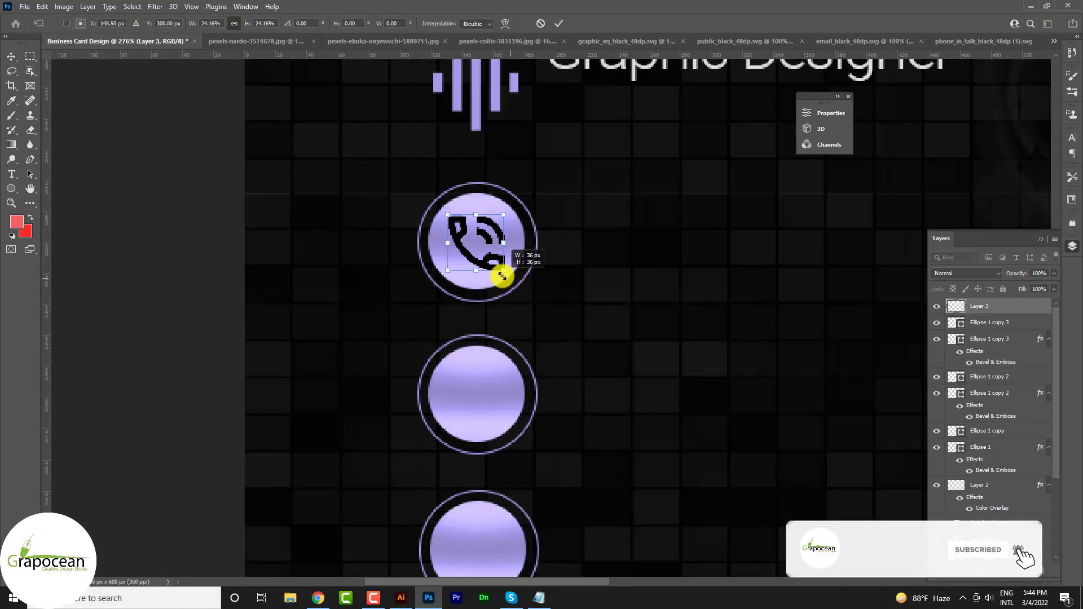
pyautogui.click(559, 23)
pyautogui.scroll(-5, 447, 351)
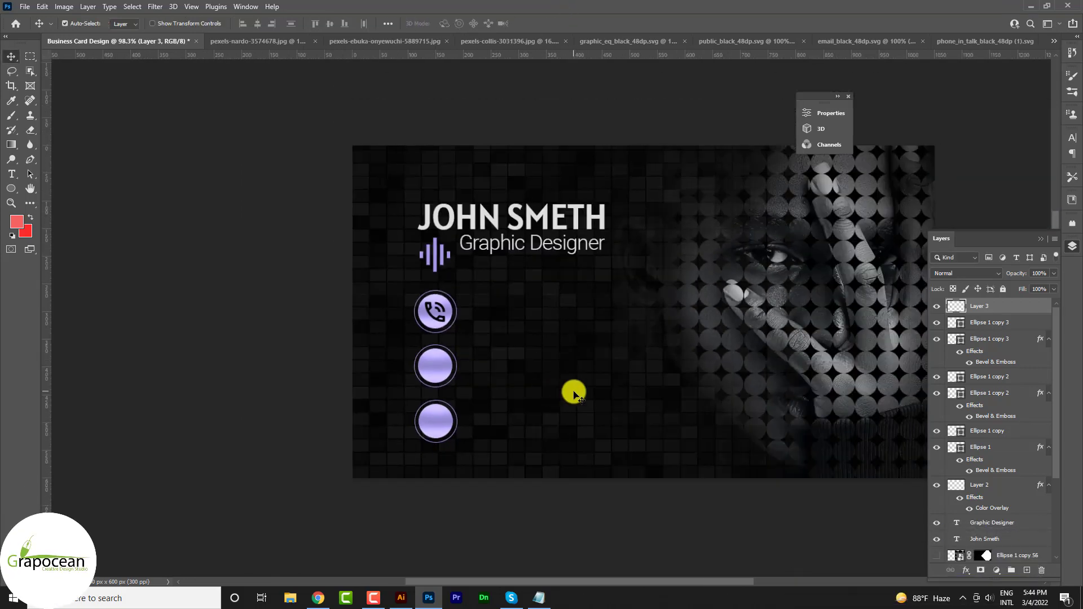
pyautogui.scroll(-1, 535, 399)
pyautogui.scroll(-1, 480, 369)
pyautogui.scroll(6, 480, 369)
# Step: Add a Color Overlay to the phone icon in a saturated blue-violet
pyautogui.rightClick(1013, 305)
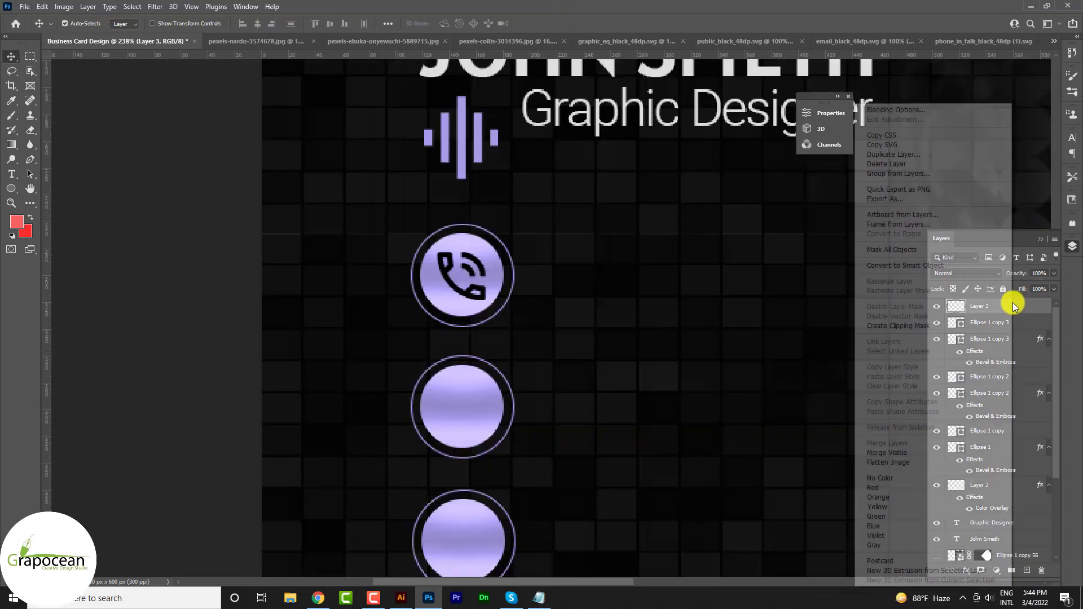
pyautogui.click(903, 109)
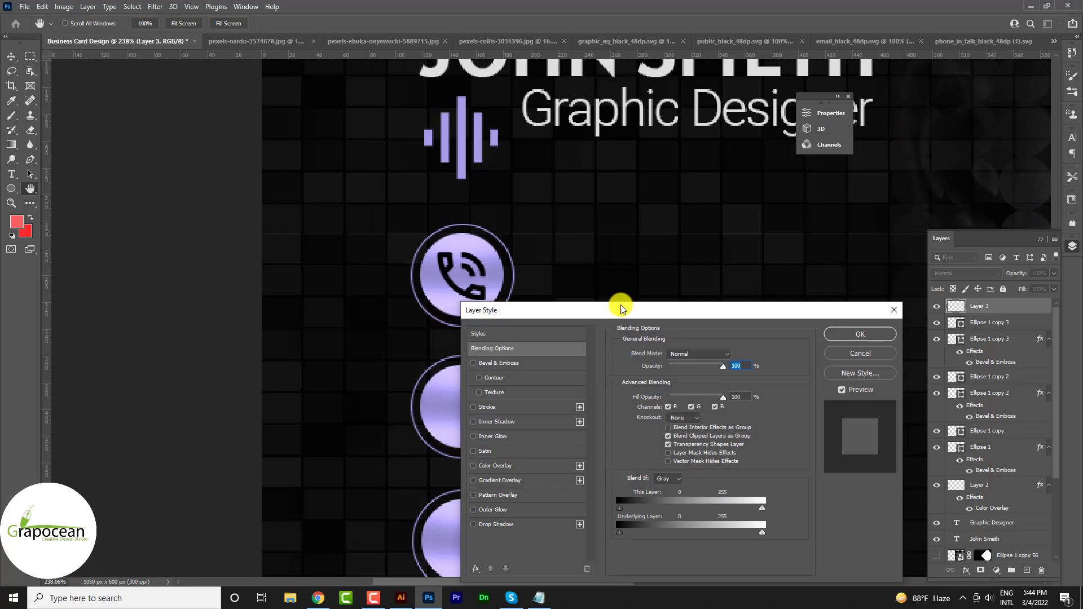
pyautogui.click(497, 466)
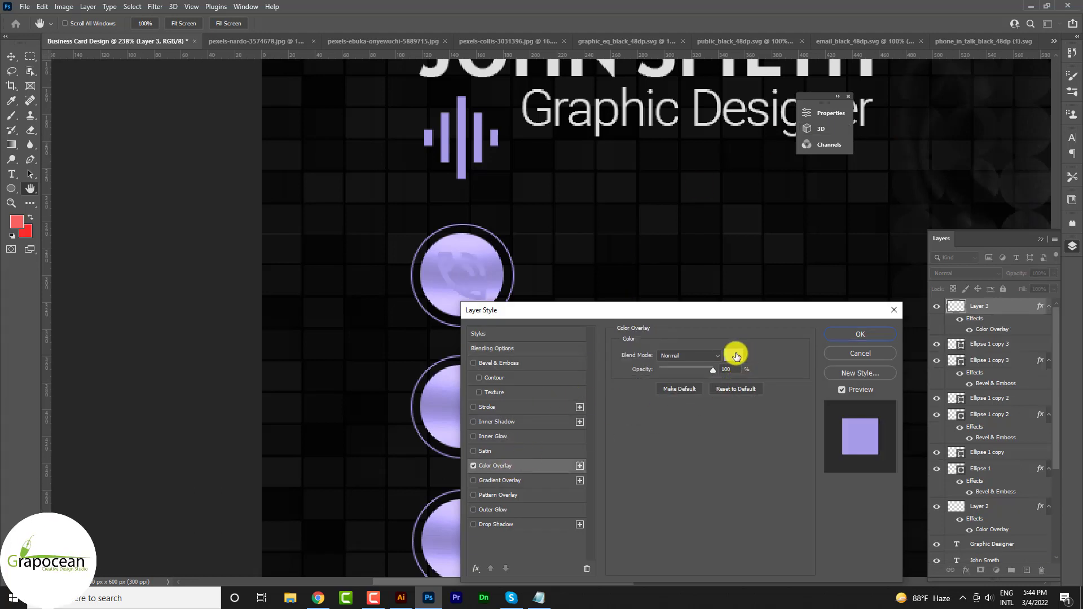
pyautogui.click(736, 355)
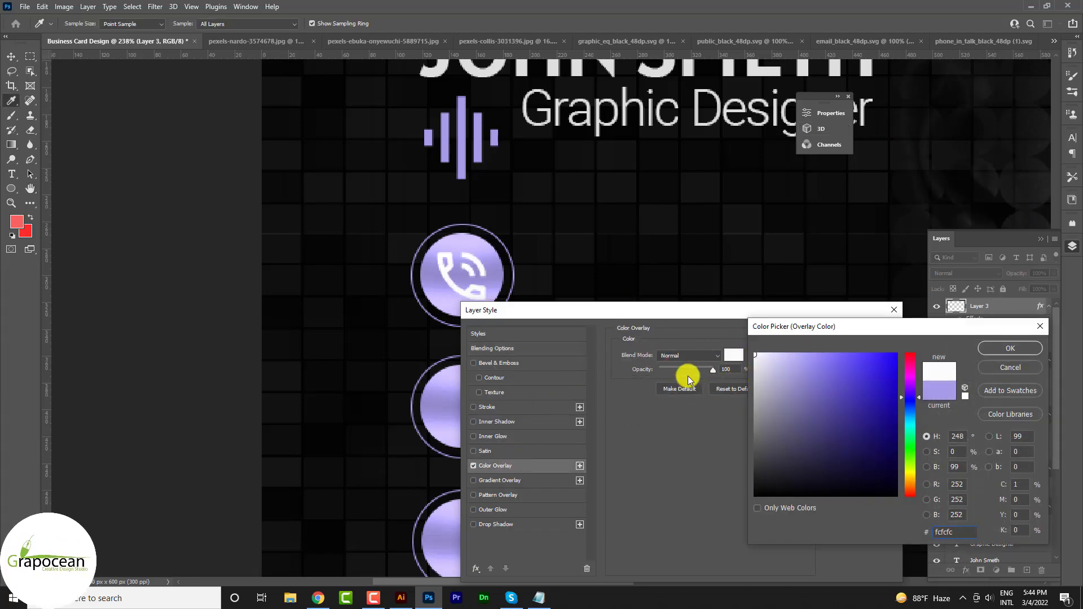
pyautogui.click(532, 215)
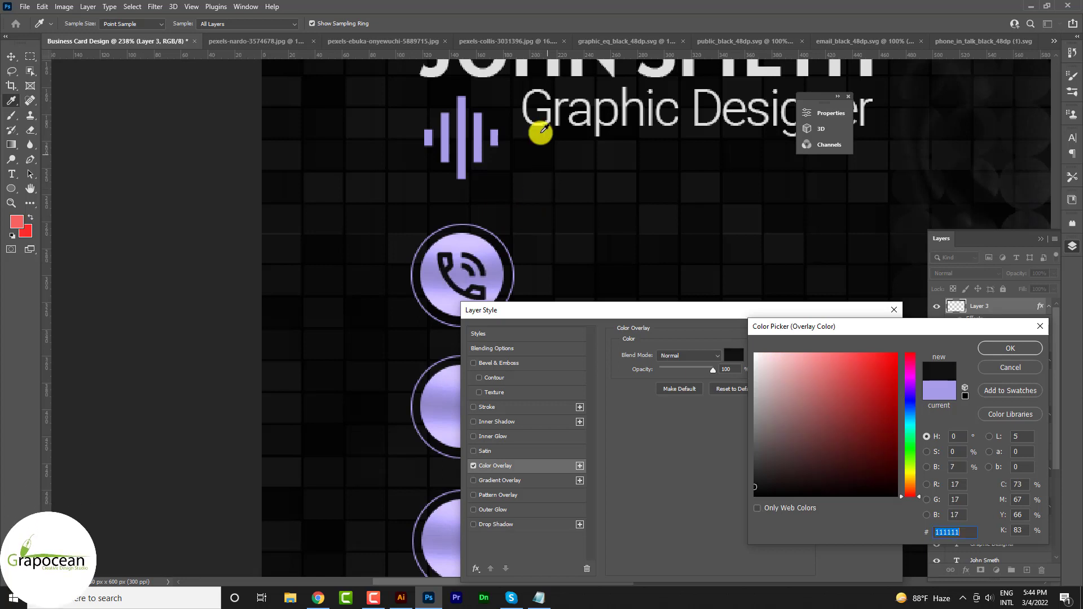
pyautogui.click(499, 64)
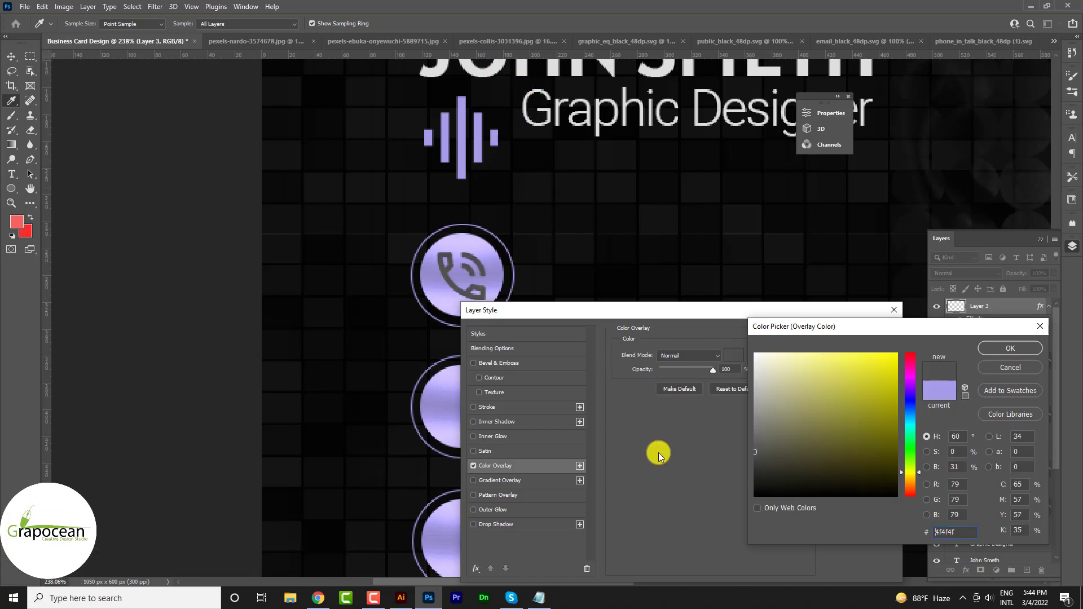
pyautogui.click(446, 409)
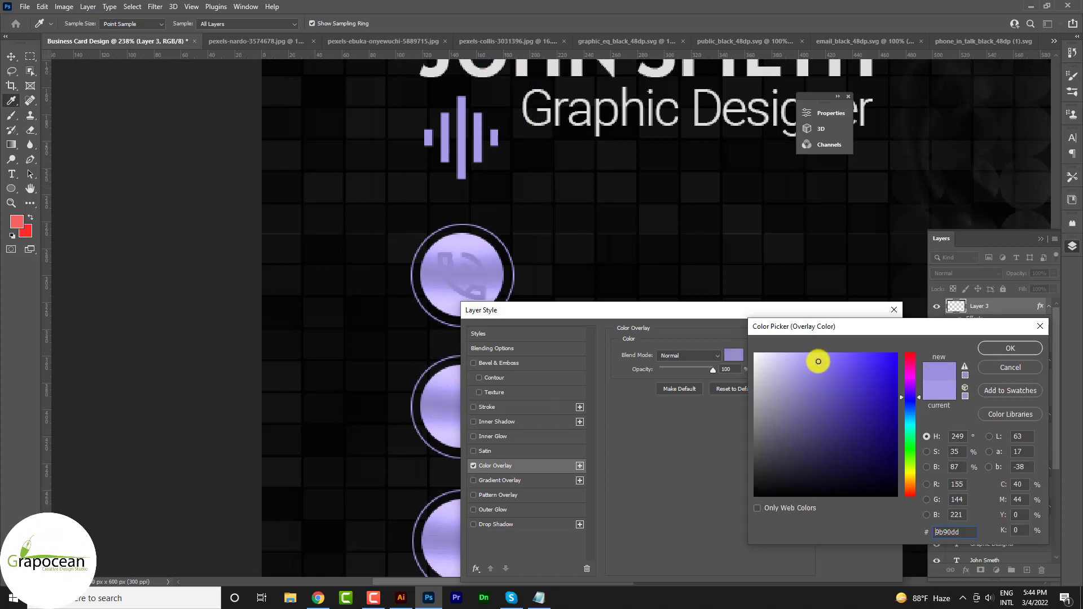
pyautogui.moveTo(835, 349); pyautogui.dragTo(866, 351)
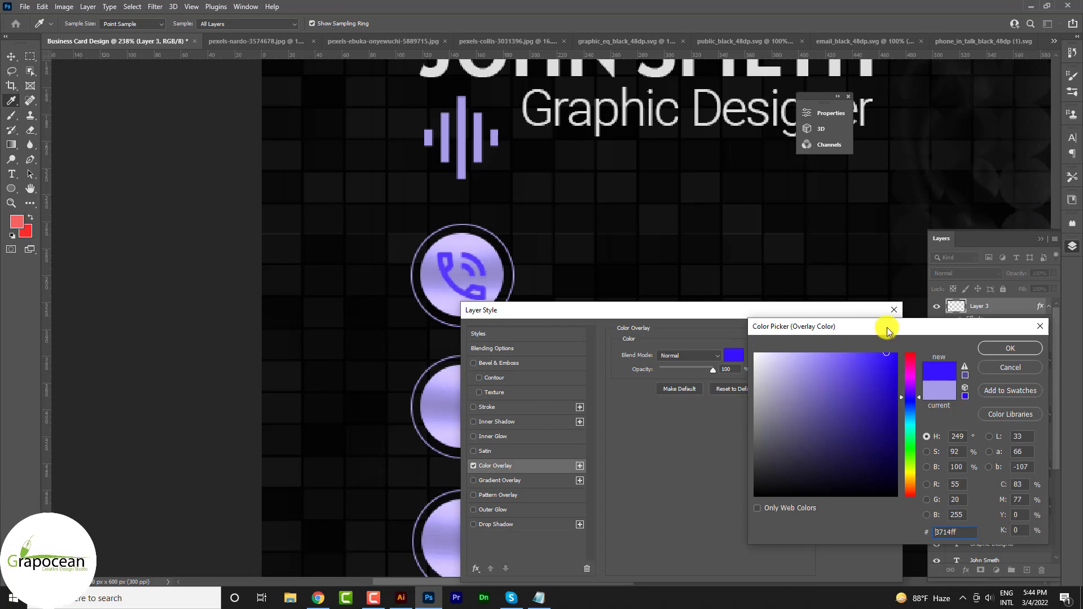
pyautogui.click(999, 356)
# Step: Apply the colour overlay and return to the Move tool
pyautogui.moveTo(783, 316); pyautogui.dragTo(598, 399)
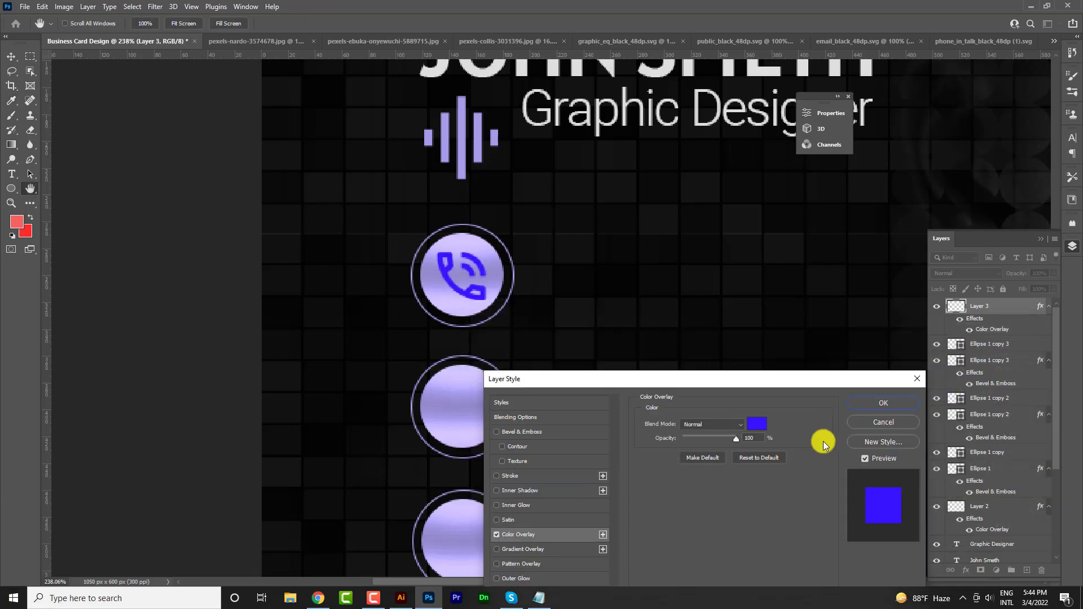
pyautogui.click(681, 414)
pyautogui.press('v')
pyautogui.scroll(-3, 587, 387)
pyautogui.scroll(-3, 595, 360)
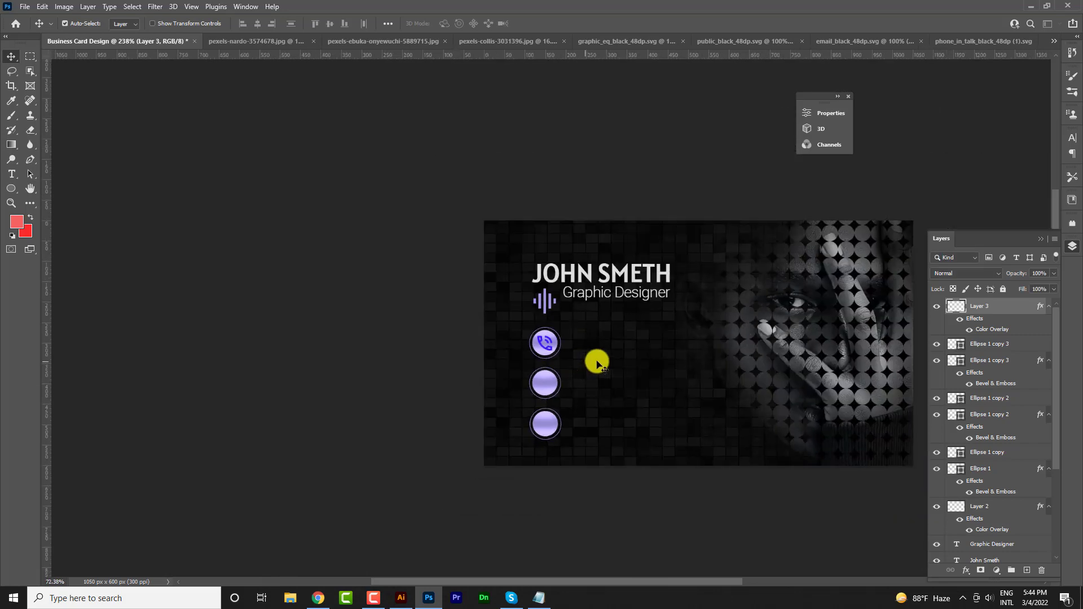
pyautogui.scroll(3, 619, 343)
pyautogui.scroll(2, 605, 329)
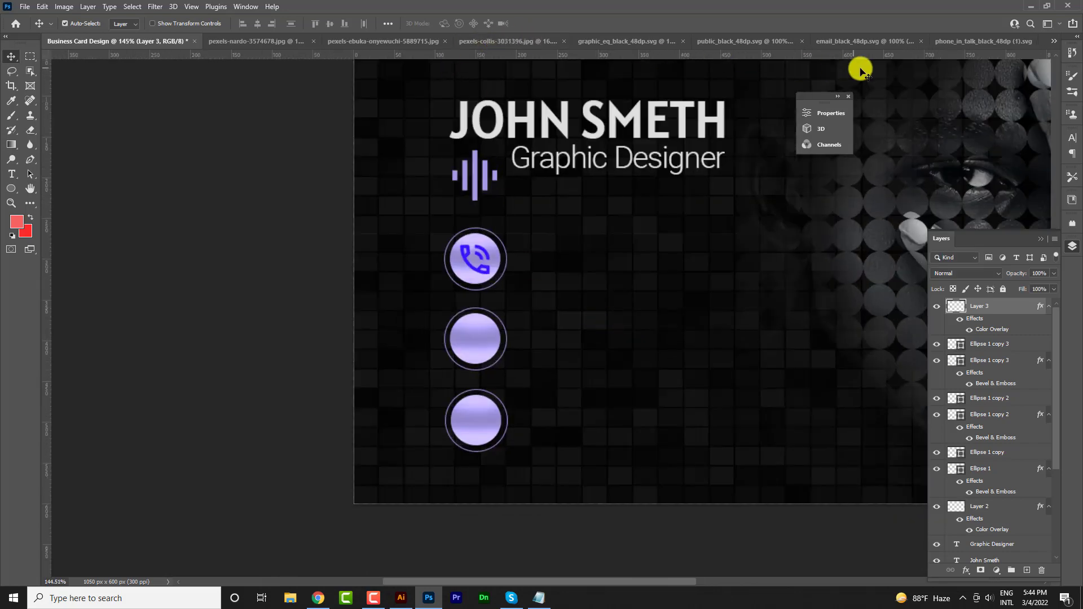
# Step: Paste the envelope icon into the card and scale it to fit the middle circle
pyautogui.click(864, 41)
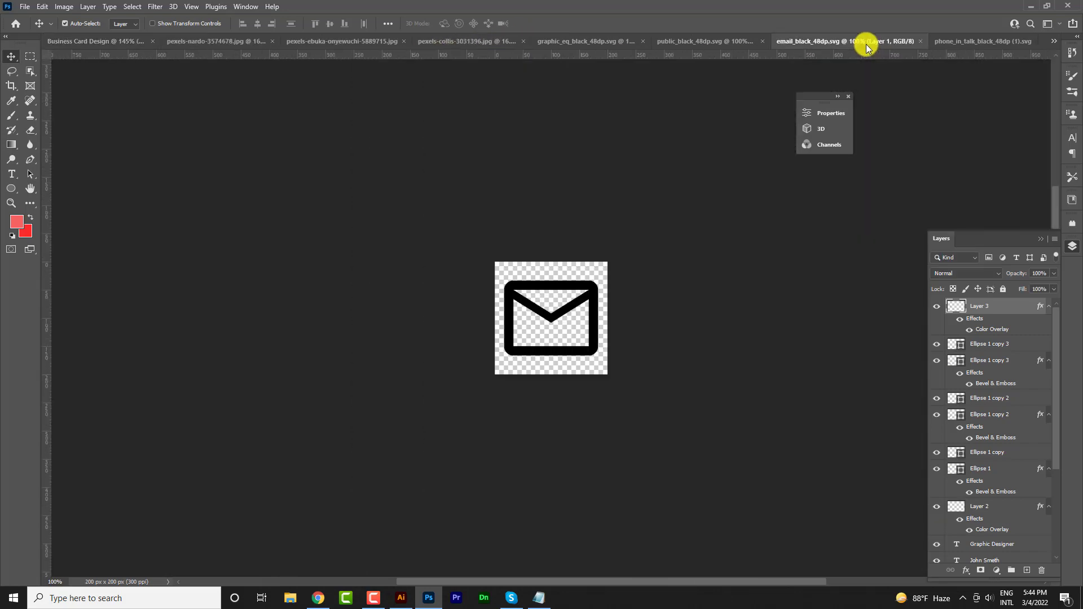
pyautogui.click(1052, 43)
pyautogui.click(942, 42)
pyautogui.hotkey('ctrl', 'v')
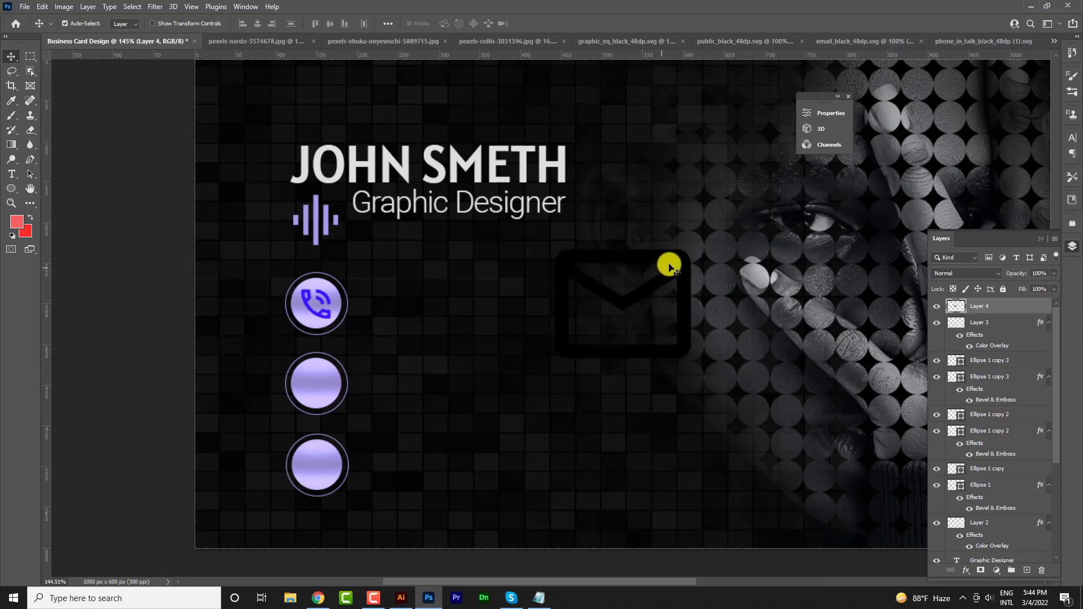
pyautogui.moveTo(670, 268); pyautogui.dragTo(357, 355)
pyautogui.hotkey('ctrl', 't')
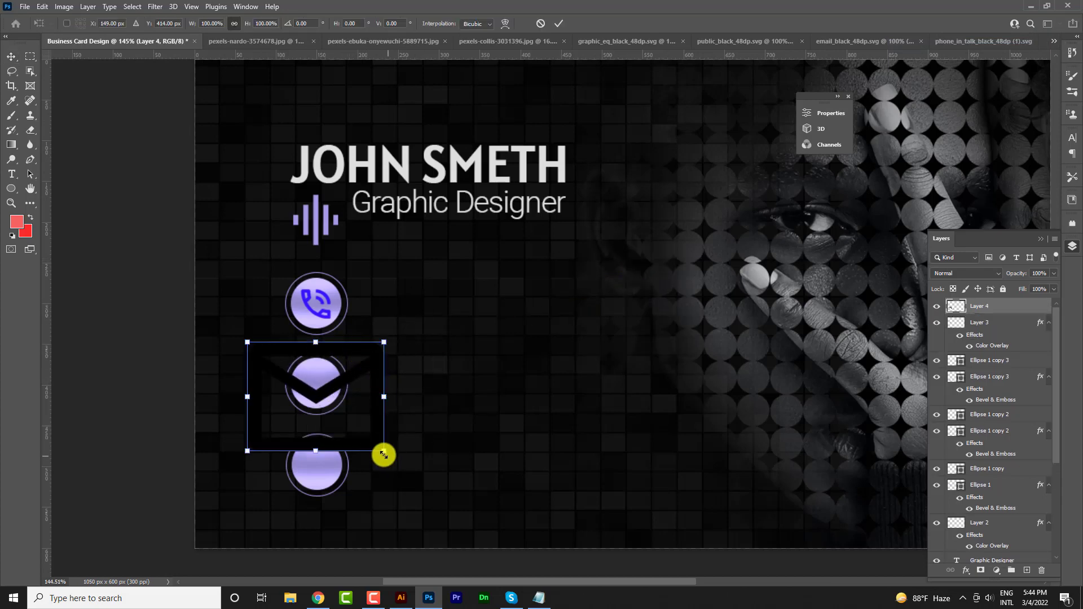
pyautogui.moveTo(383, 451)
pyautogui.mouseDown()
pyautogui.moveTo(312, 434)
pyautogui.moveTo(323, 358)
pyautogui.moveTo(335, 367)
pyautogui.mouseUp()
pyautogui.scroll(3, 314, 417)
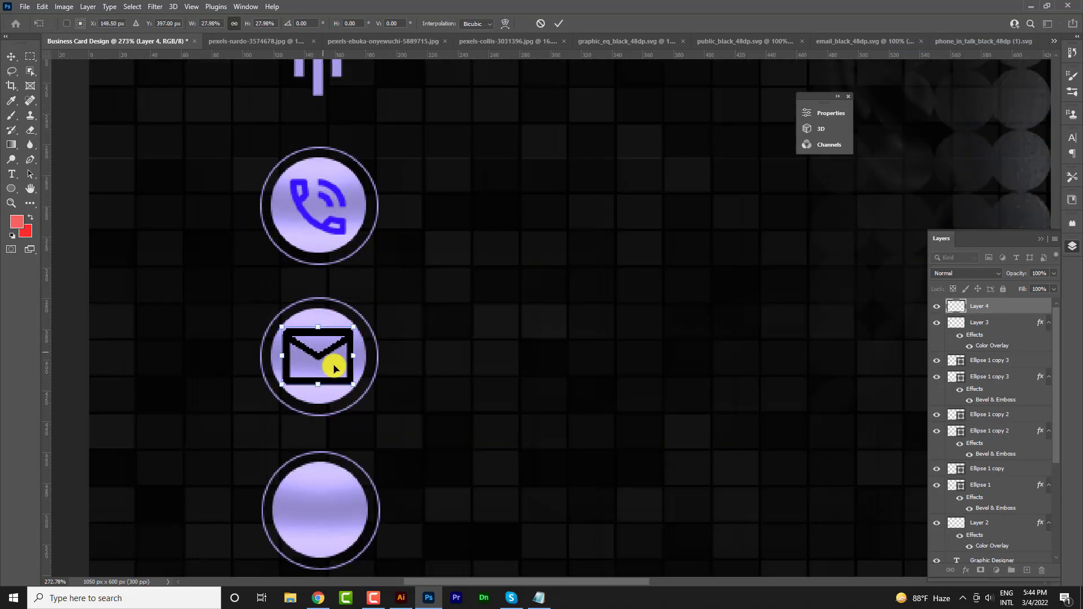
pyautogui.click(559, 23)
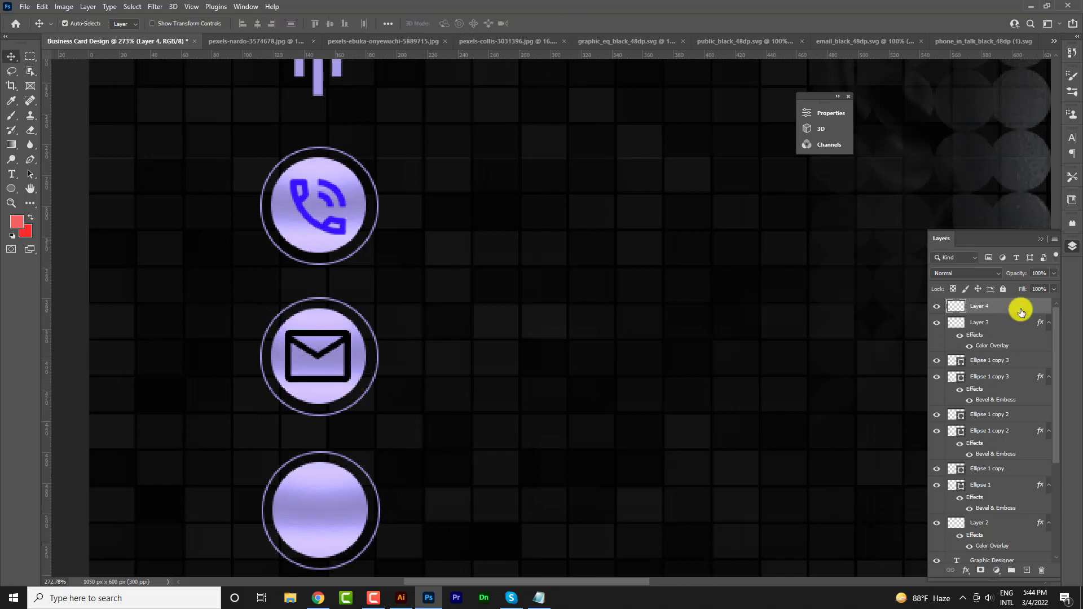
# Step: Copy the phone icon's colour overlay to the envelope and add a Gradient Overlay
pyautogui.moveTo(1039, 322); pyautogui.dragTo(1038, 307)
pyautogui.scroll(-5, 507, 403)
pyautogui.scroll(-1, 510, 406)
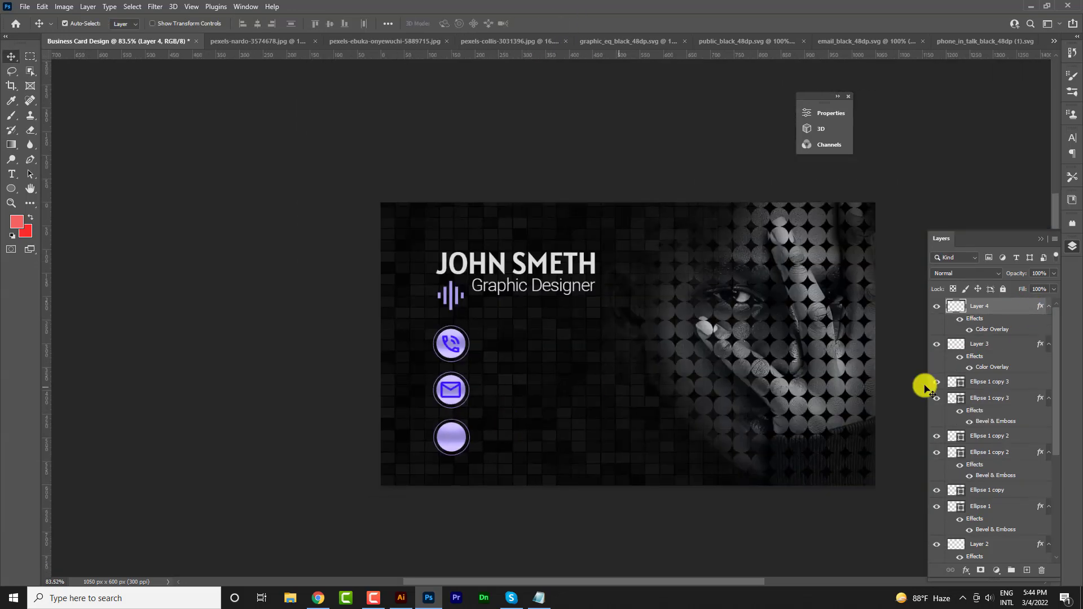
pyautogui.rightClick(1032, 314)
pyautogui.click(941, 109)
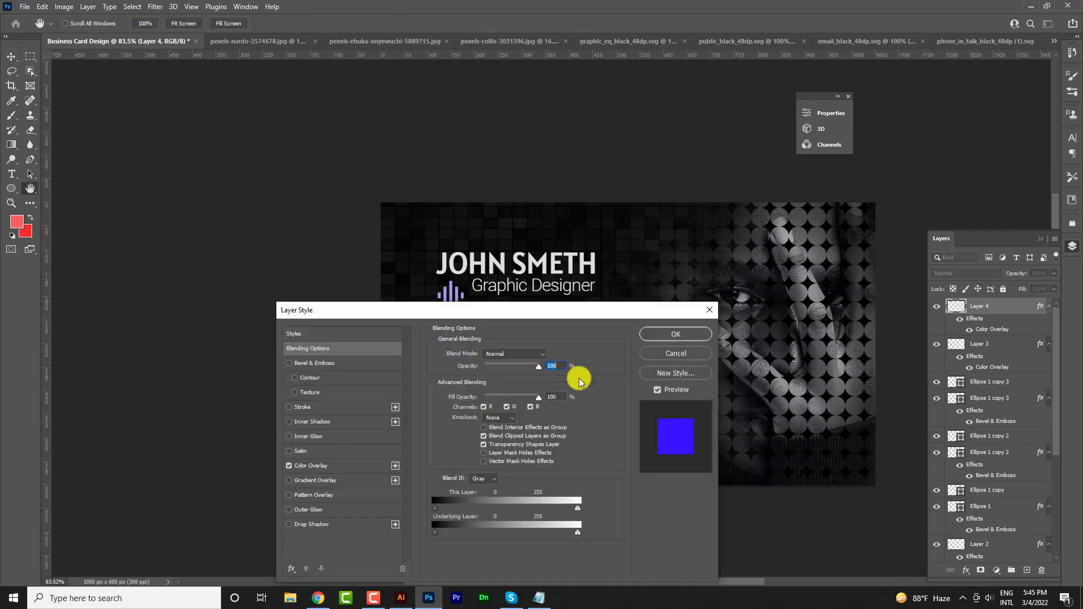
pyautogui.click(333, 364)
pyautogui.moveTo(572, 311)
pyautogui.mouseDown()
pyautogui.moveTo(962, 307)
pyautogui.moveTo(798, 230)
pyautogui.mouseUp()
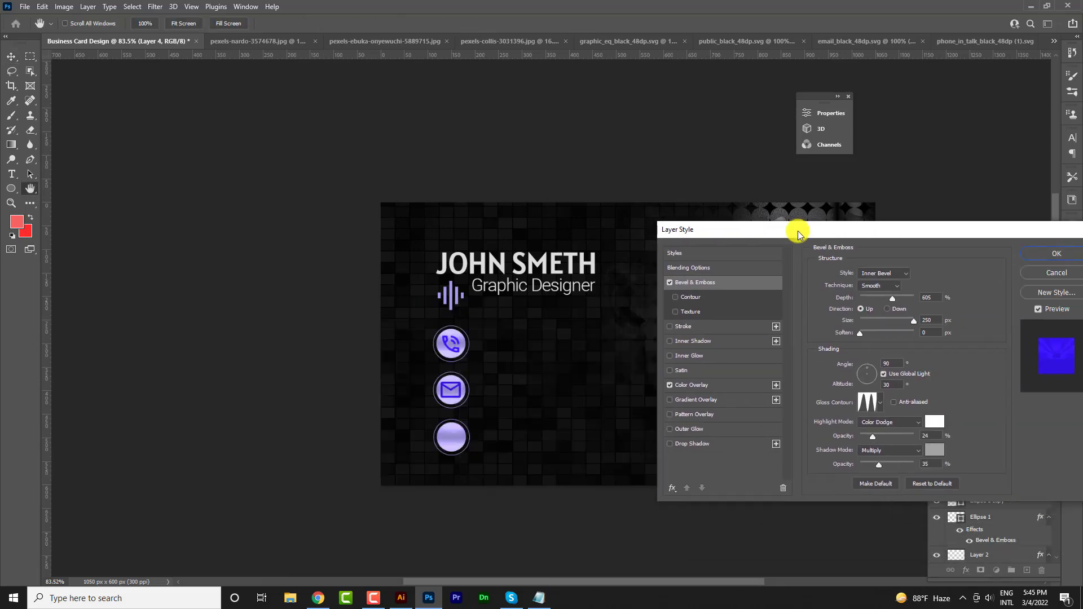
pyautogui.click(666, 280)
pyautogui.click(695, 398)
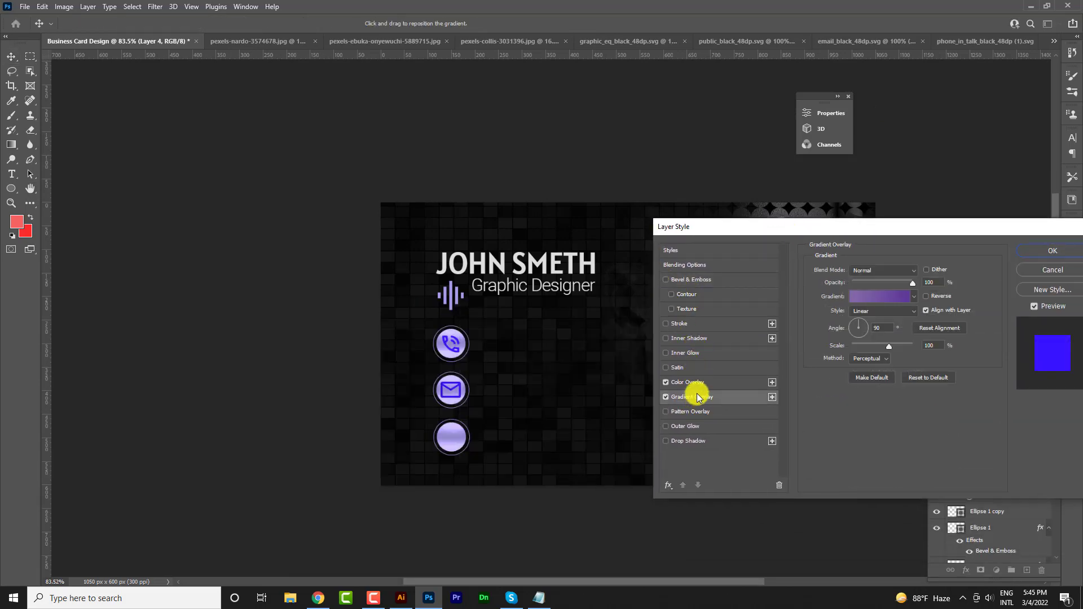
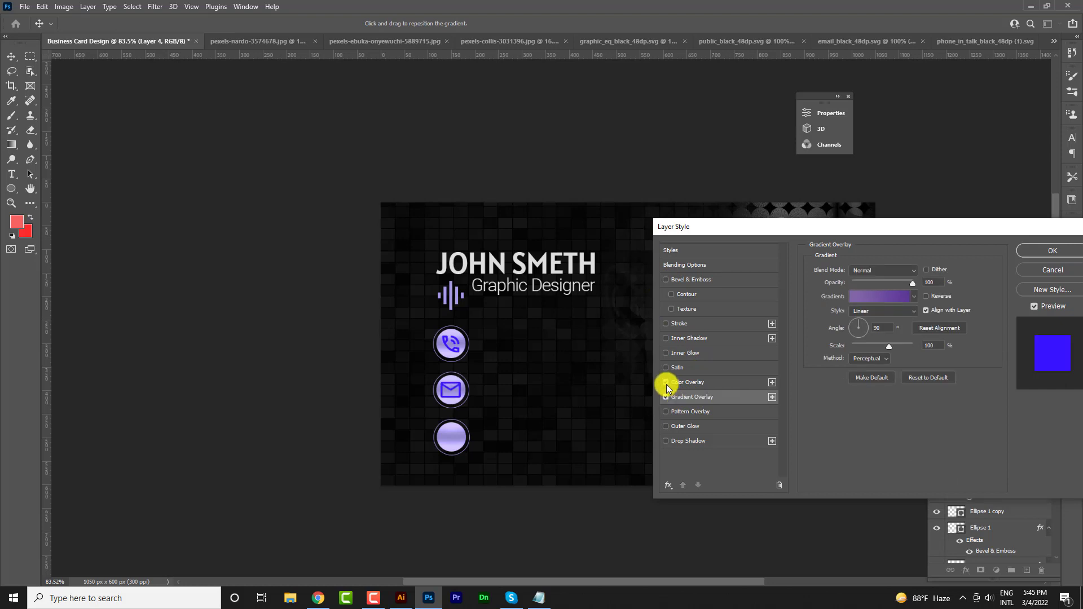
# Step: Cancel the layer style and replace a copy of Graphic Designer beside the phone icon with the phone number
pyautogui.moveTo(1040, 229); pyautogui.dragTo(865, 256)
pyautogui.click(899, 303)
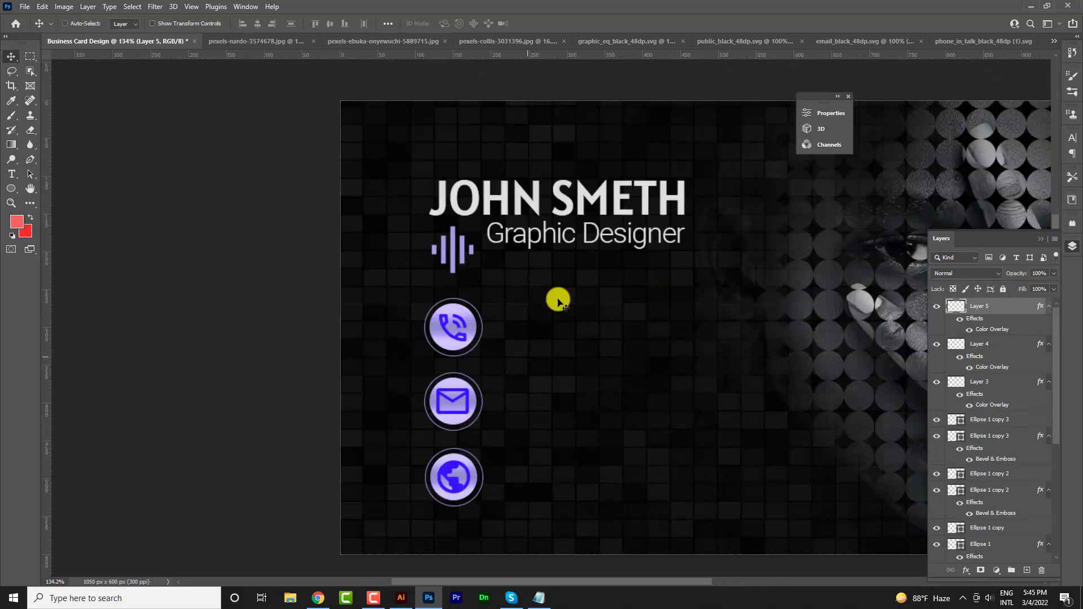
pyautogui.moveTo(558, 240); pyautogui.dragTo(568, 322)
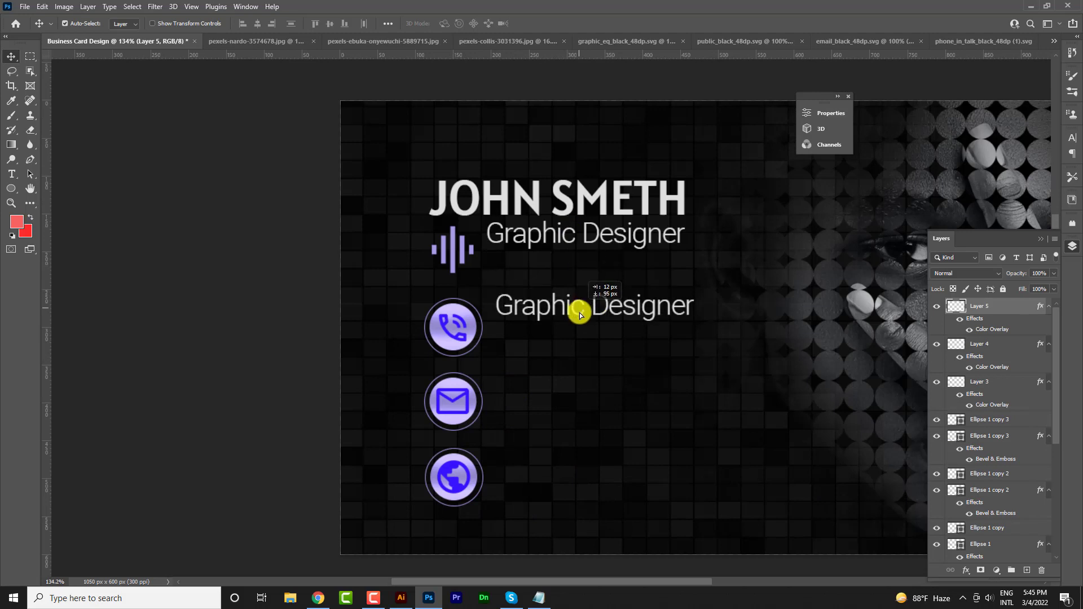
pyautogui.click(12, 174)
pyautogui.moveTo(497, 315); pyautogui.dragTo(821, 334)
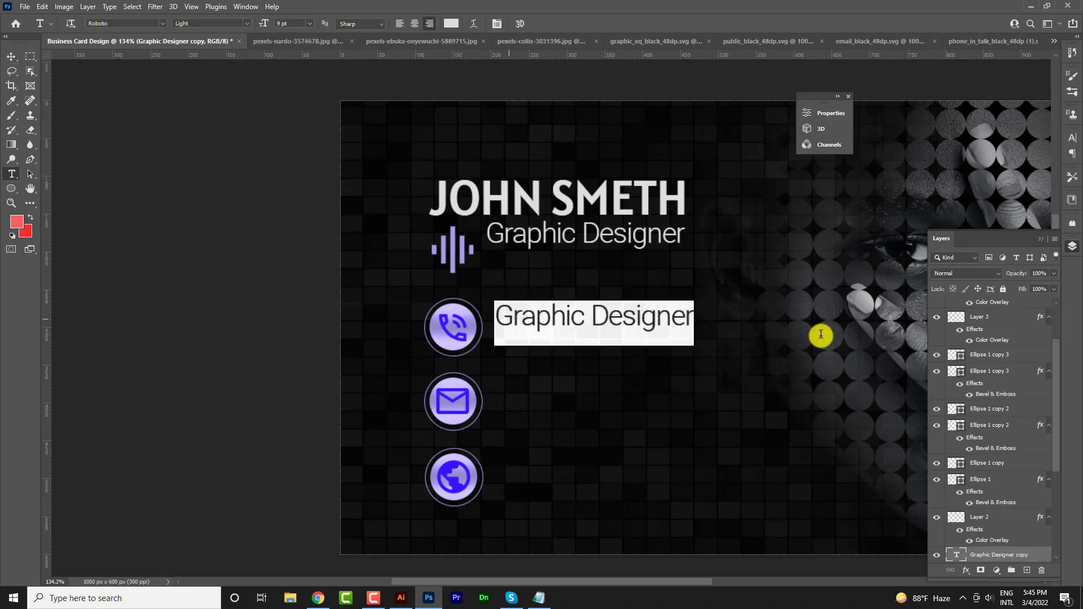
pyautogui.press('BackSpace')
pyautogui.write('+888-0111-333')
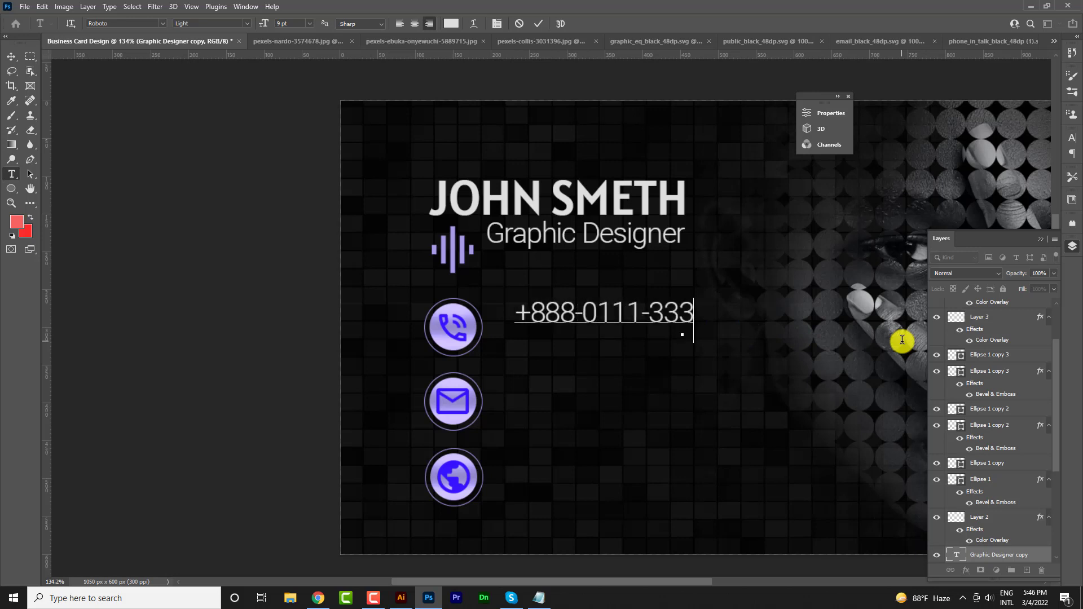
pyautogui.write('-4444')
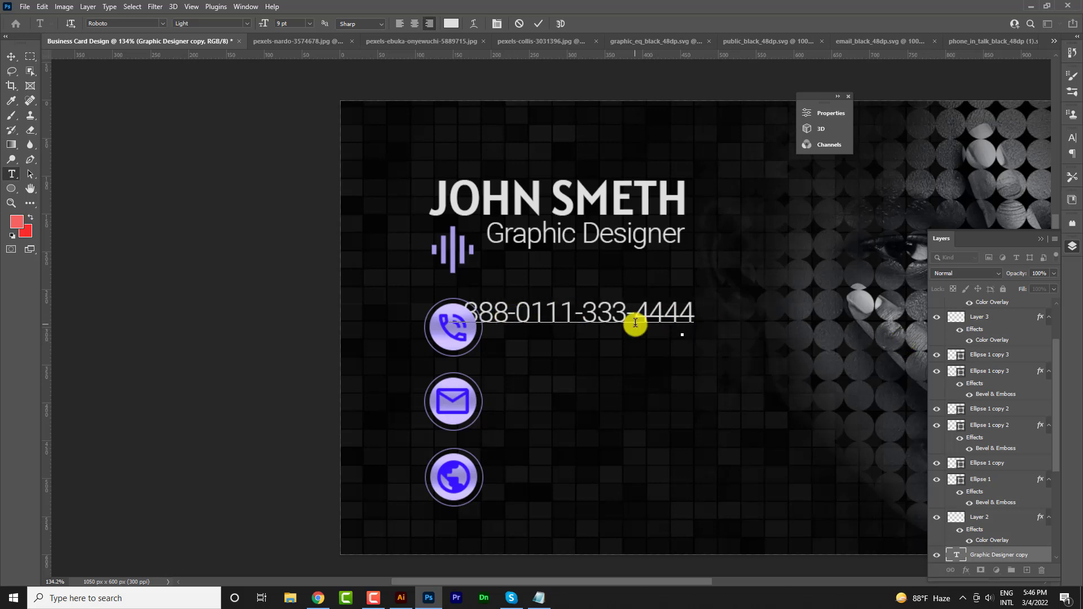
# Step: Set the phone number in Alatsi 8 pt and duplicate it onto a second line
pyautogui.hotkey('ctrl', 'a')
pyautogui.click(162, 23)
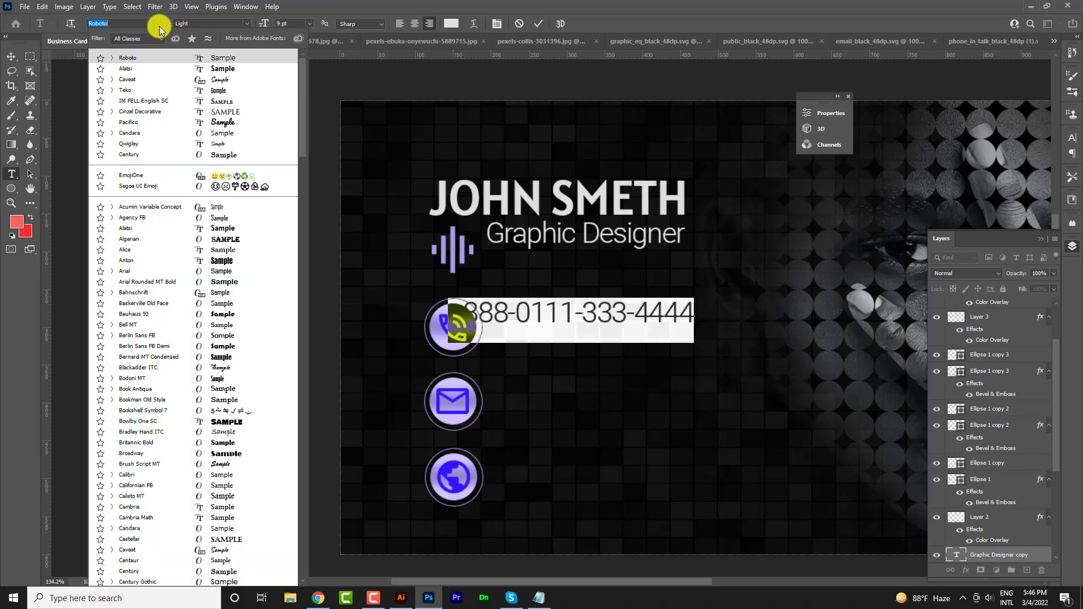
pyautogui.click(158, 68)
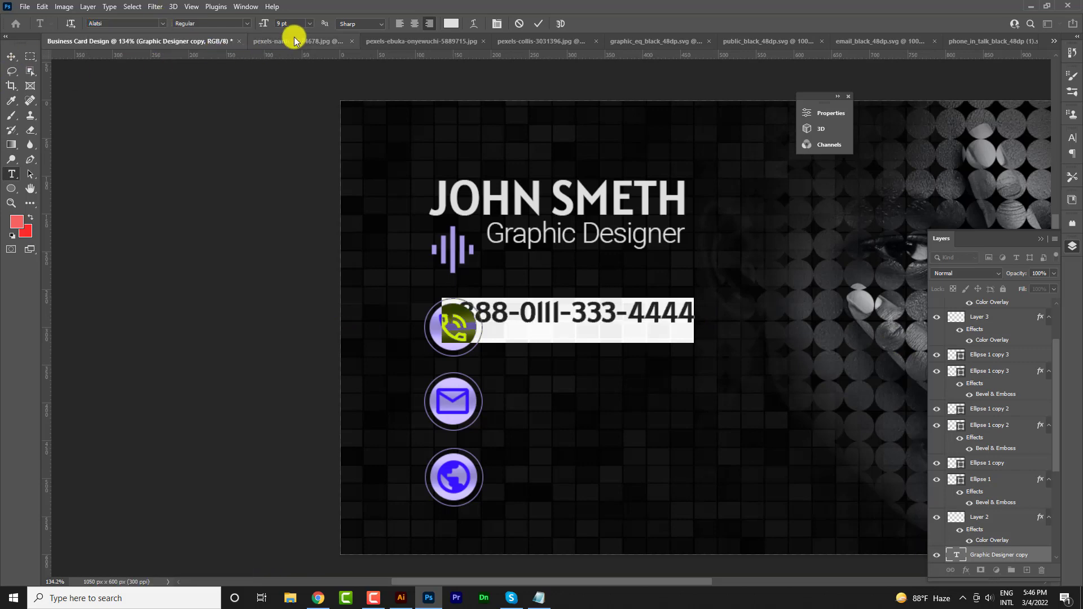
pyautogui.moveTo(260, 25); pyautogui.dragTo(263, 26)
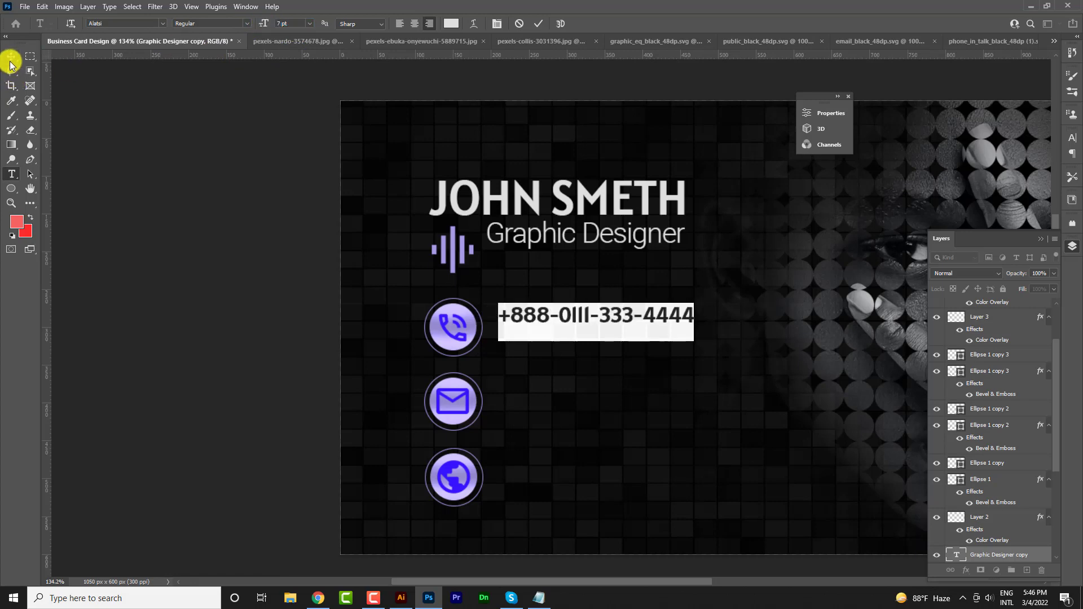
pyautogui.click(10, 56)
pyautogui.moveTo(595, 314); pyautogui.dragTo(615, 350)
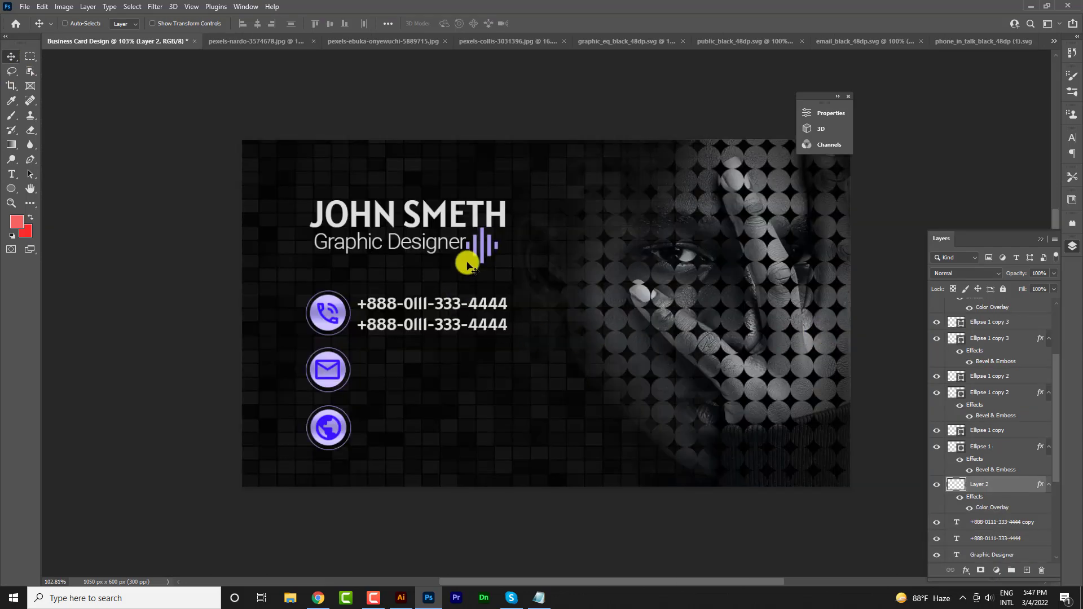
# Step: Rotate, slightly enlarge and position the sound-wave icon right after Graphic Designer
pyautogui.hotkey('ctrl', 't')
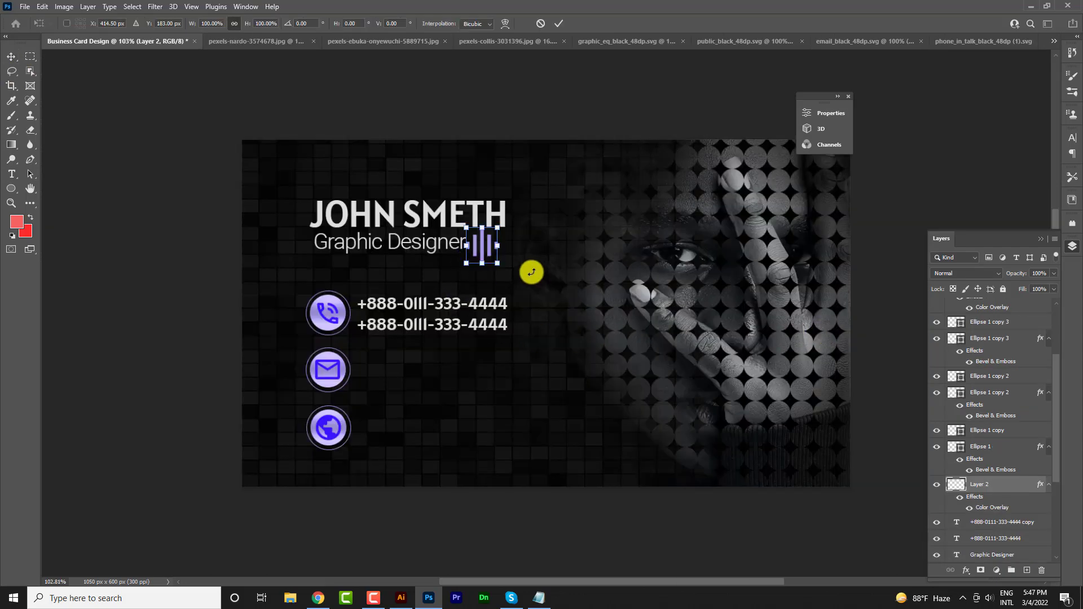
pyautogui.moveTo(527, 271); pyautogui.dragTo(543, 181)
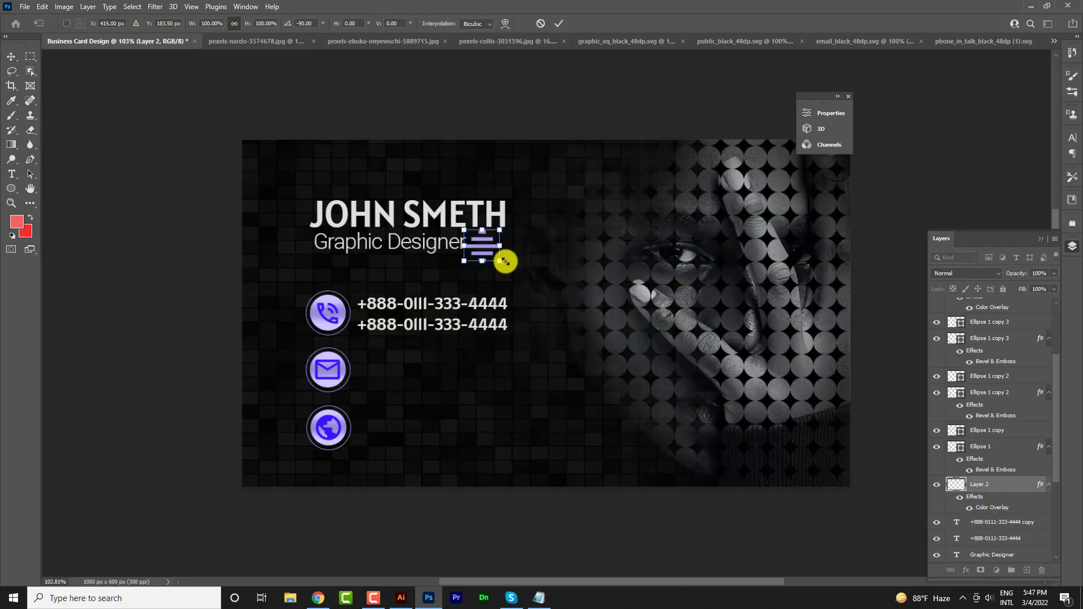
pyautogui.moveTo(494, 260); pyautogui.dragTo(496, 262)
pyautogui.keyDown('alt'); pyautogui.scroll(3, 476, 243); pyautogui.keyUp('alt')
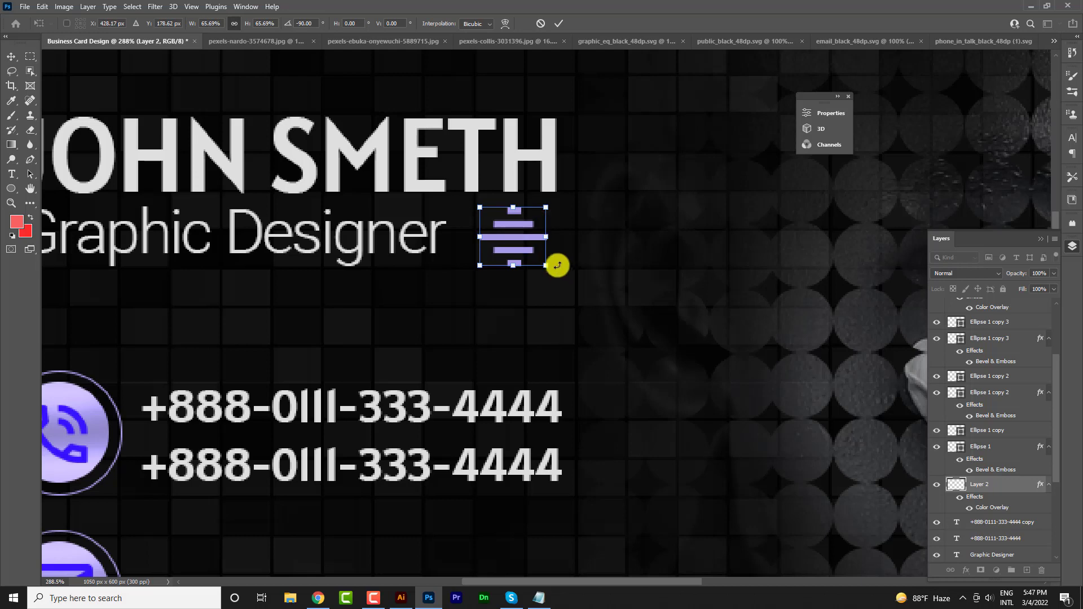
pyautogui.moveTo(557, 261)
pyautogui.mouseDown()
pyautogui.moveTo(482, 276)
pyautogui.moveTo(533, 248)
pyautogui.mouseUp()
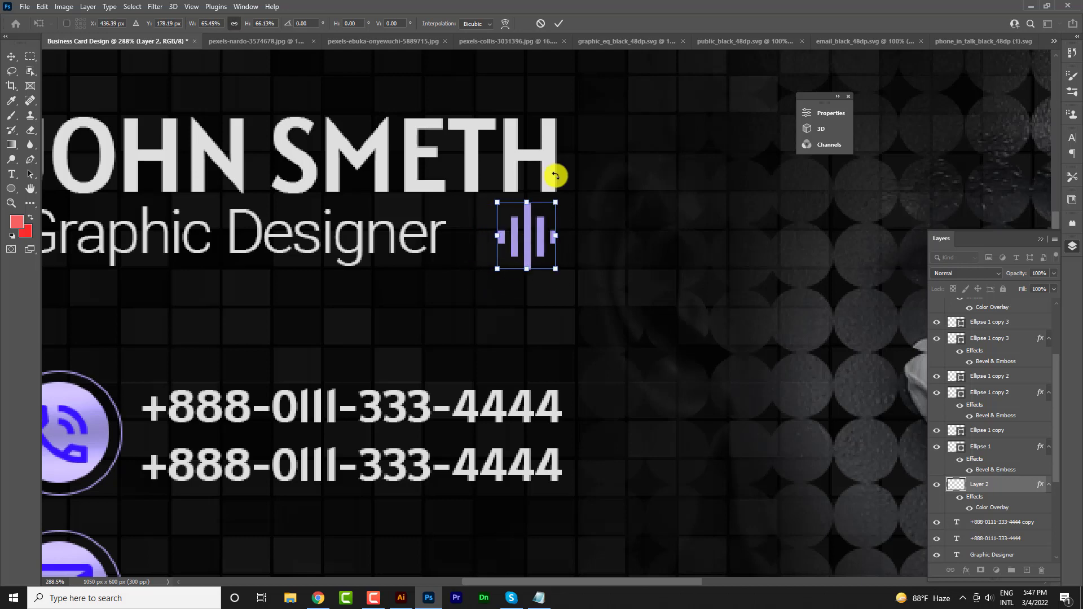
pyautogui.click(558, 23)
pyautogui.scroll(-3, 520, 302)
pyautogui.scroll(3, 482, 282)
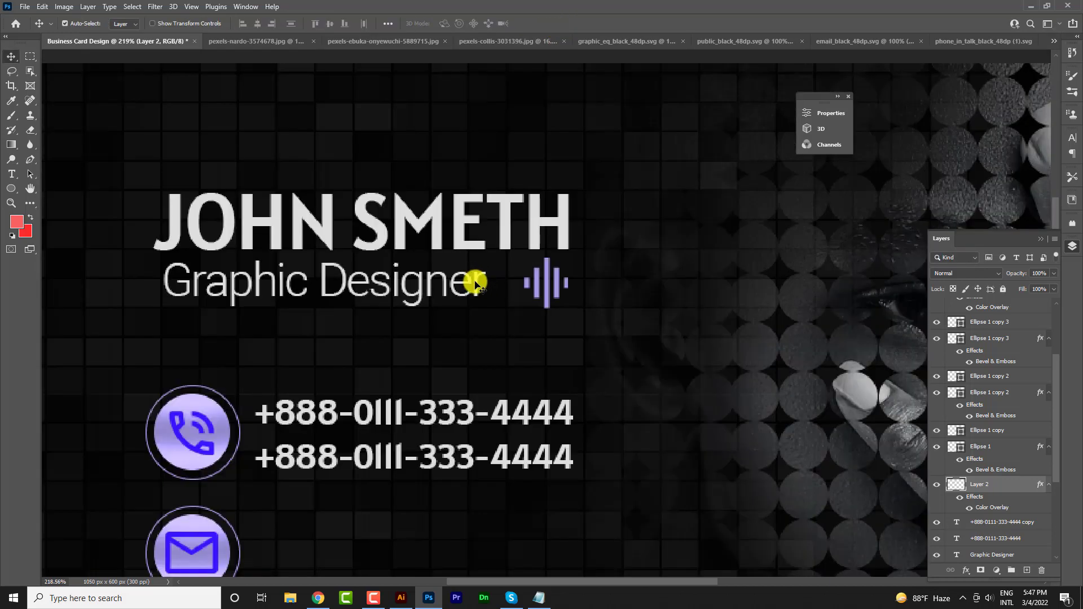
# Step: Stretch the Graphic Designer title slightly wider
pyautogui.click(475, 284)
pyautogui.hotkey('ctrl', 't')
pyautogui.moveTo(489, 282); pyautogui.dragTo(518, 282)
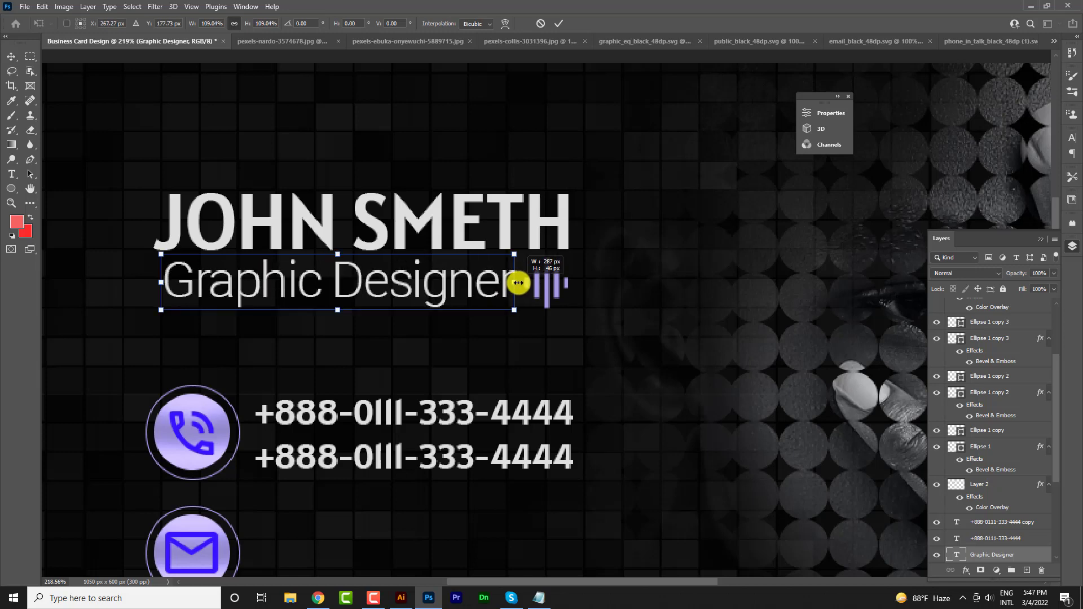
pyautogui.click(558, 23)
pyautogui.scroll(-3, 564, 299)
pyautogui.scroll(1, 496, 290)
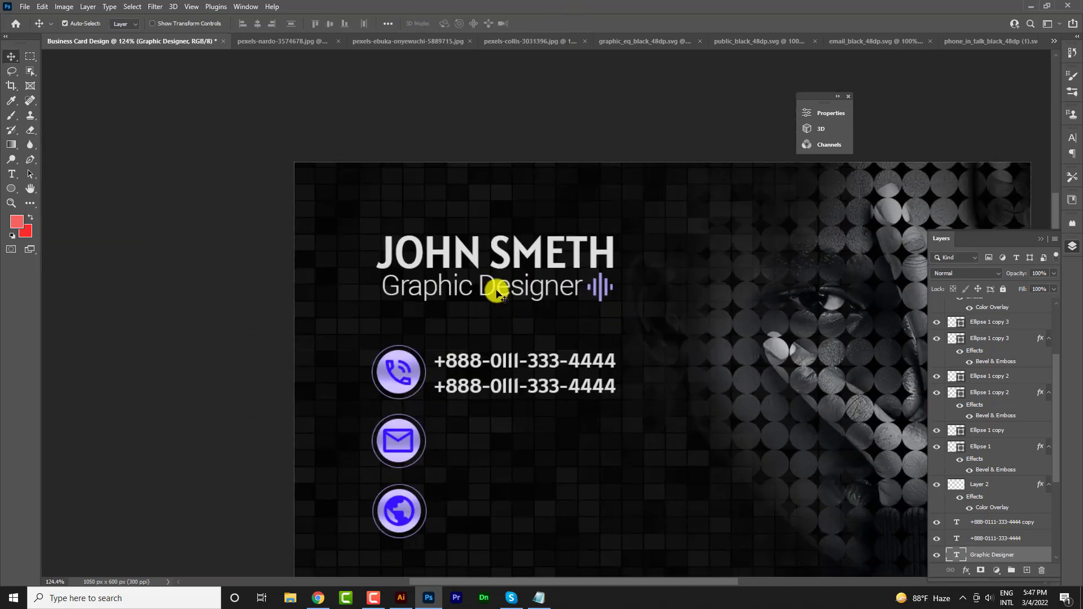
pyautogui.scroll(-3, 620, 345)
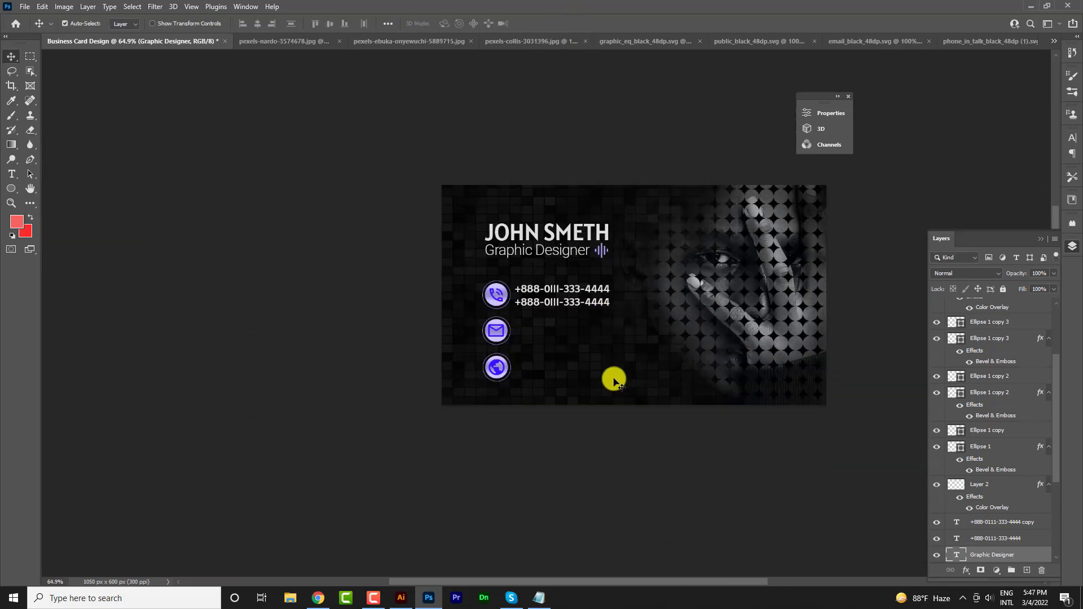
pyautogui.scroll(3, 556, 321)
pyautogui.scroll(3, 393, 337)
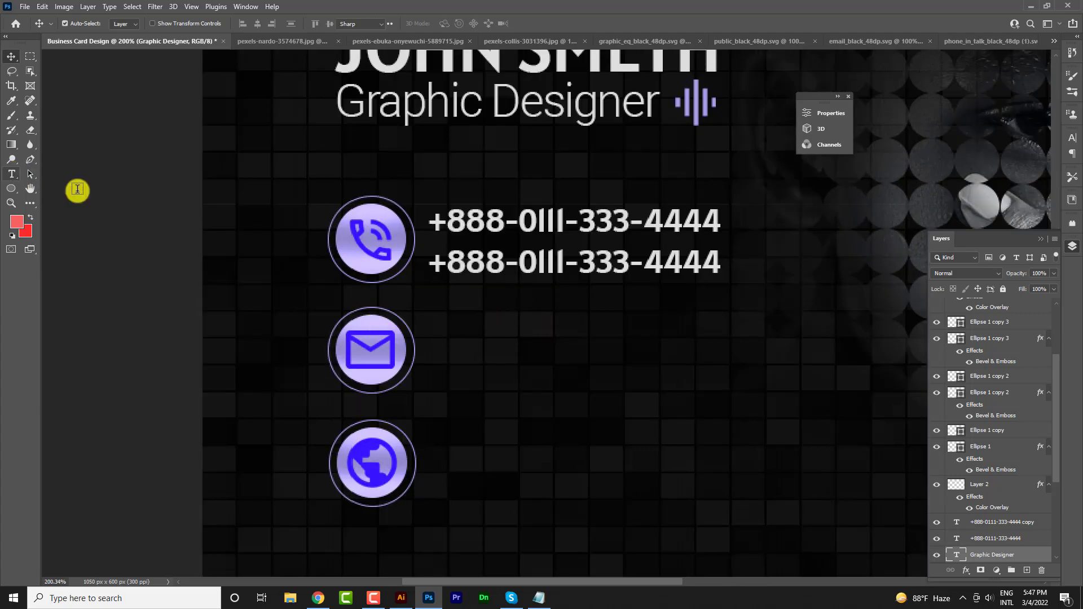
# Step: Colour the first phone number with the purple sampled from the phone icon
pyautogui.moveTo(435, 218); pyautogui.dragTo(779, 193)
pyautogui.click(452, 23)
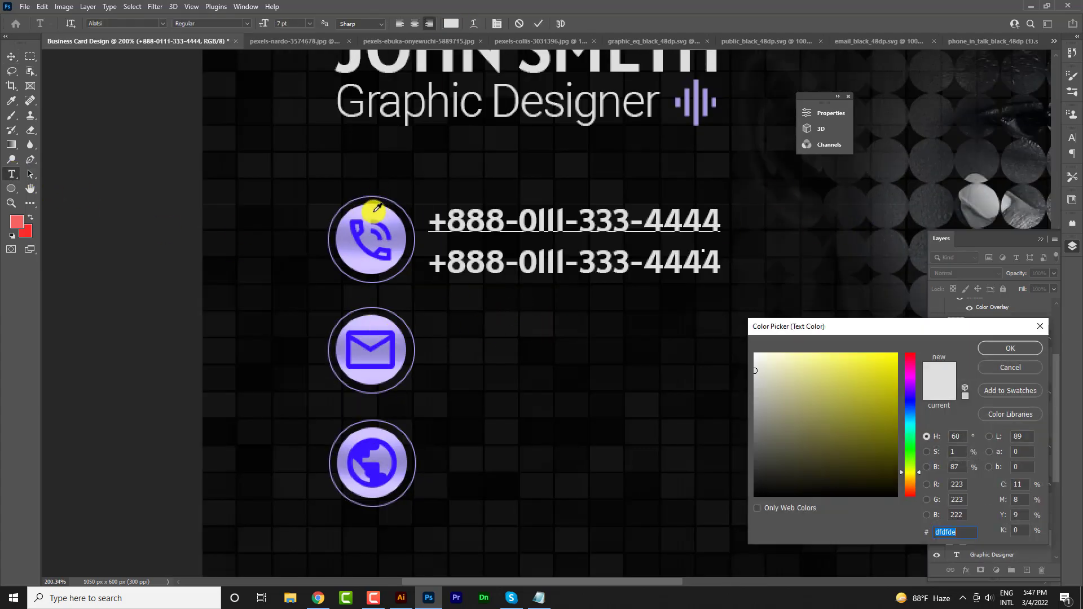
pyautogui.click(373, 210)
pyautogui.click(1010, 349)
pyautogui.click(11, 56)
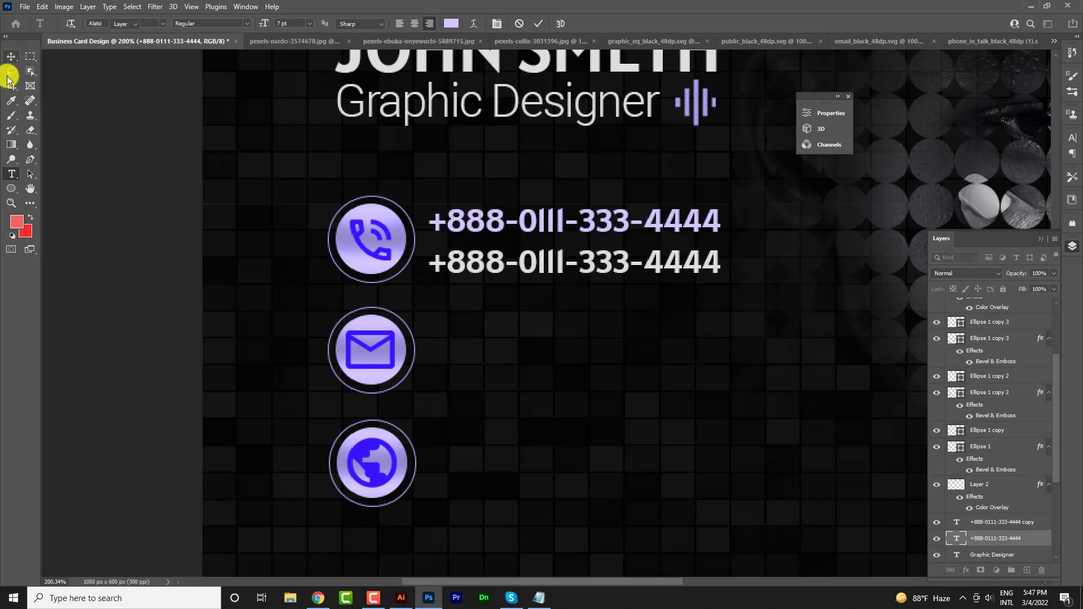
pyautogui.click(11, 173)
# Step: Set the second phone number to light purple cfc1ff
pyautogui.moveTo(435, 261); pyautogui.dragTo(757, 218)
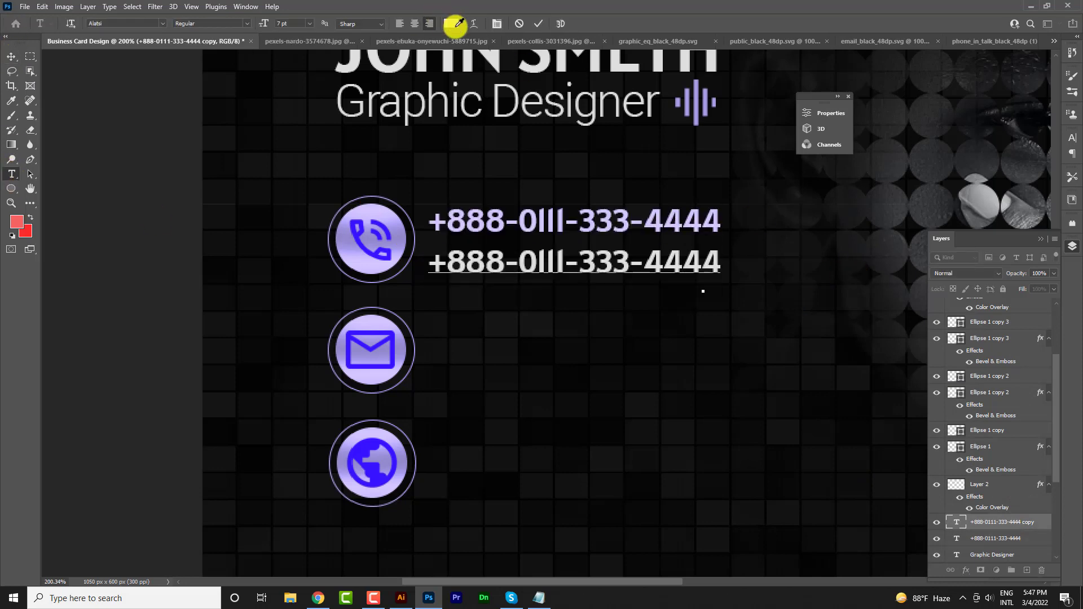
pyautogui.click(451, 23)
pyautogui.click(372, 203)
pyautogui.press('Return')
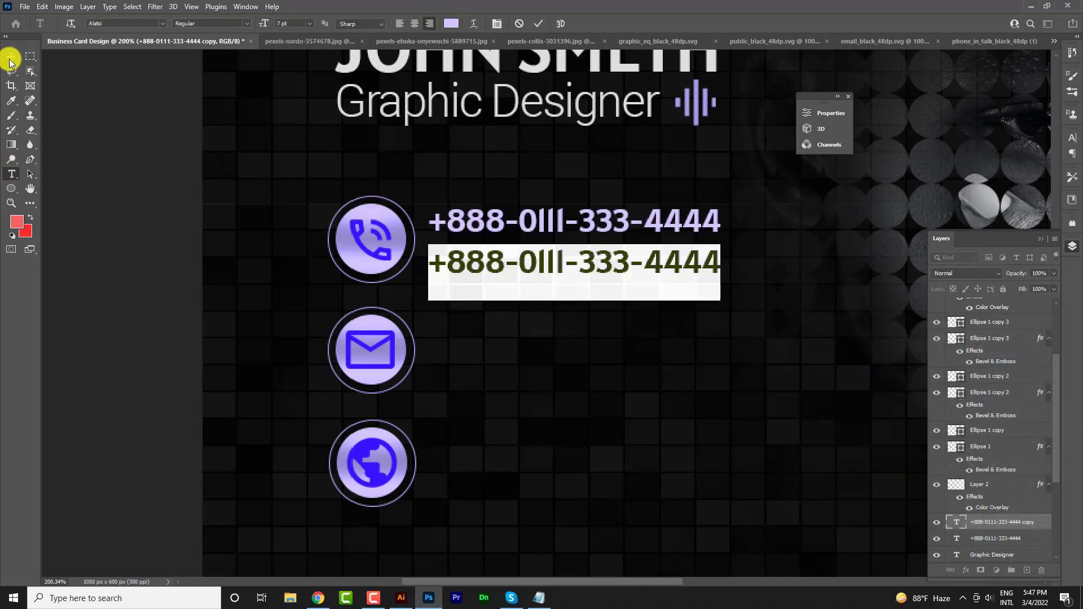
pyautogui.click(11, 57)
pyautogui.scroll(-5, 634, 346)
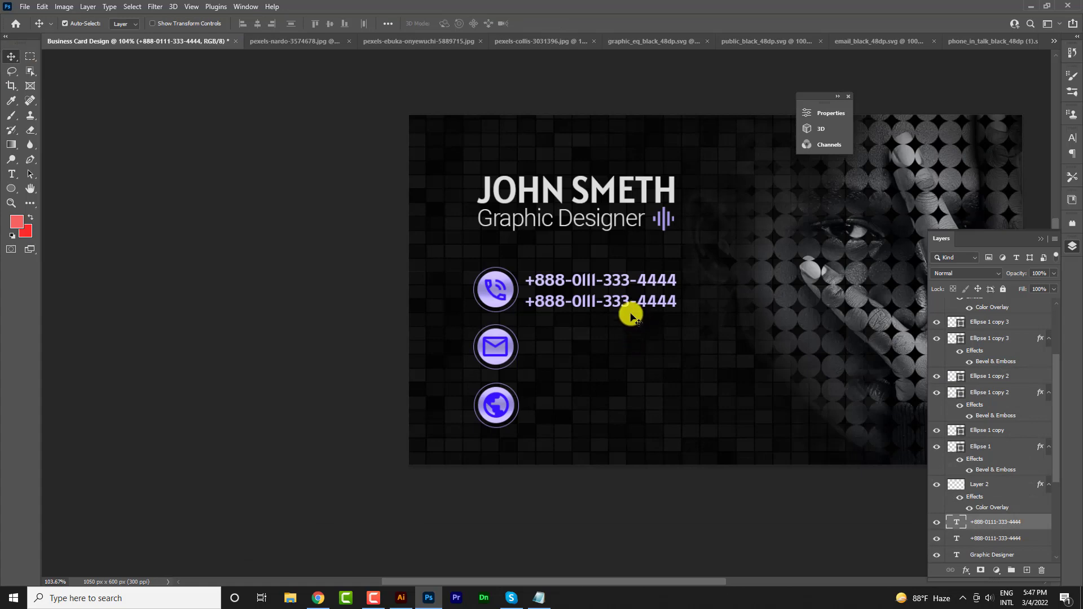
pyautogui.scroll(3, 556, 294)
pyautogui.scroll(3, 557, 293)
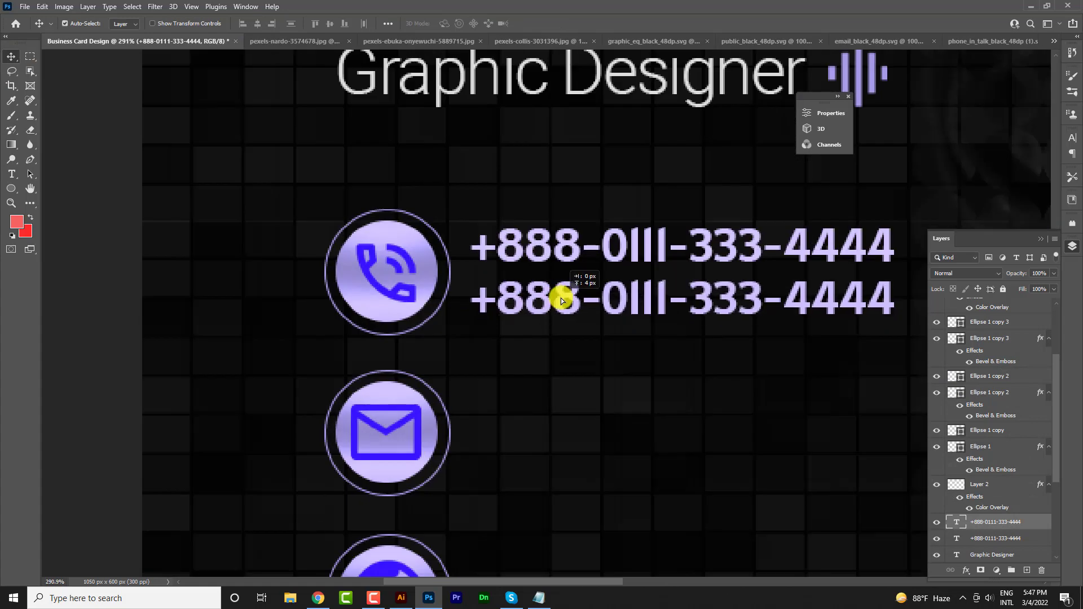
pyautogui.scroll(-7, 383, 352)
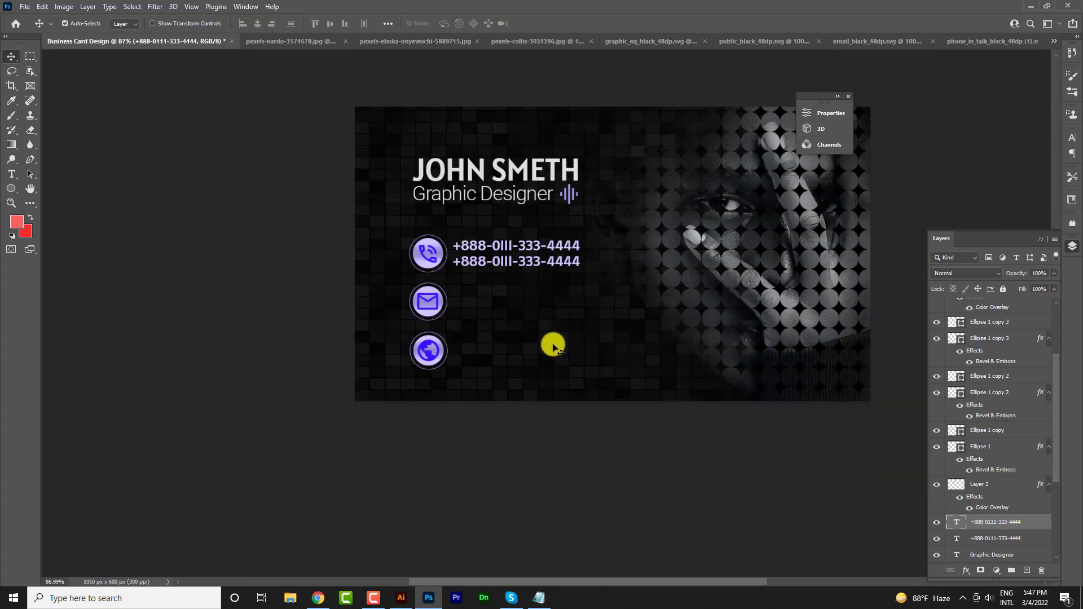
pyautogui.scroll(3, 485, 308)
pyautogui.scroll(2, 412, 293)
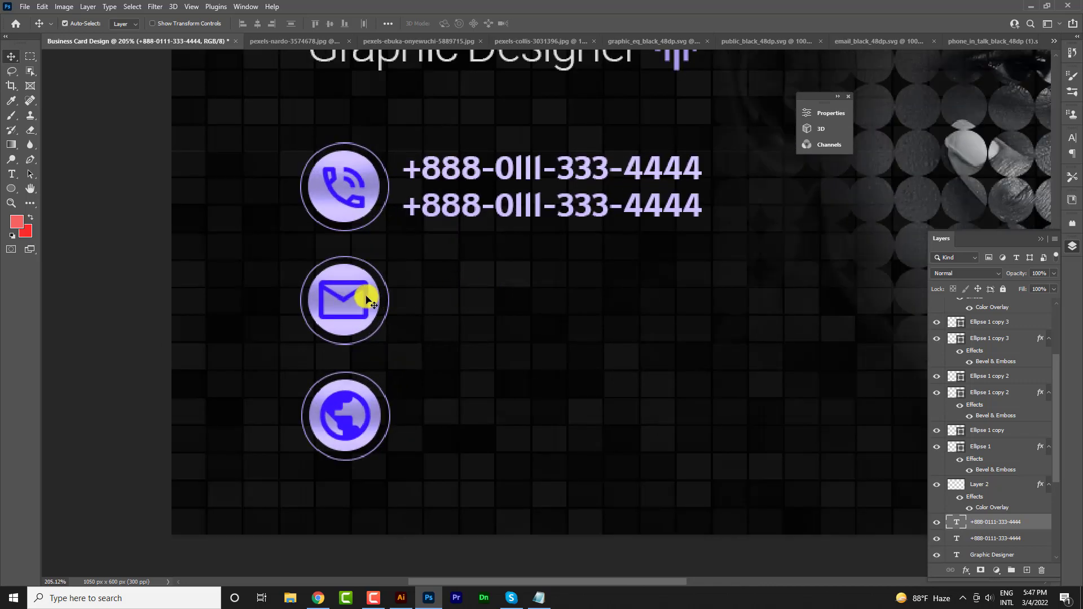
# Step: Shrink the envelope icon within its circle and nudge the globe icon right
pyautogui.click(367, 300)
pyautogui.hotkey('ctrl', 't')
pyautogui.moveTo(370, 320); pyautogui.dragTo(362, 315)
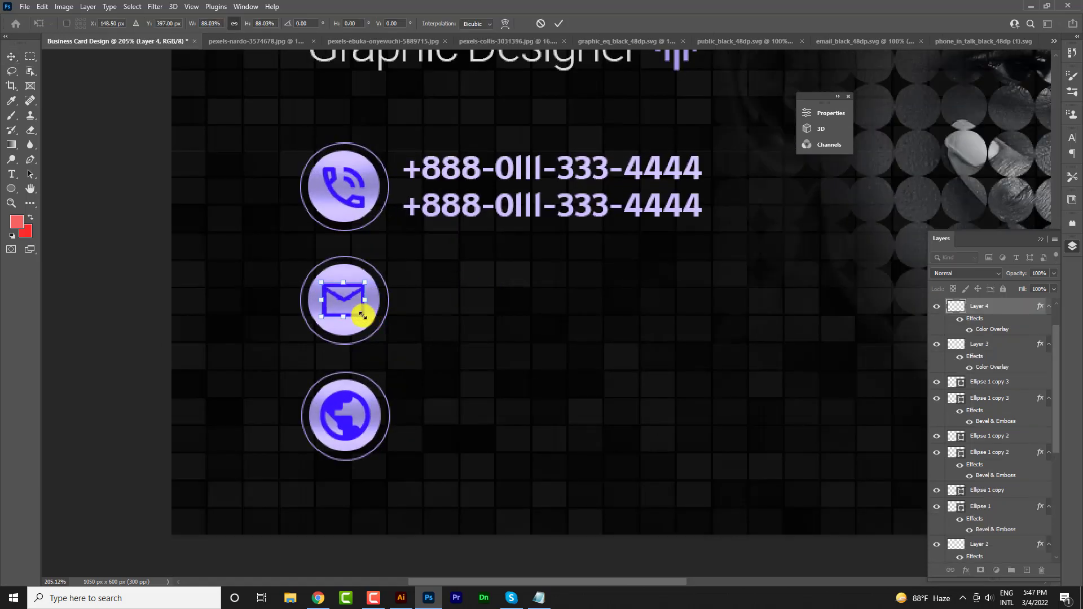
pyautogui.click(558, 23)
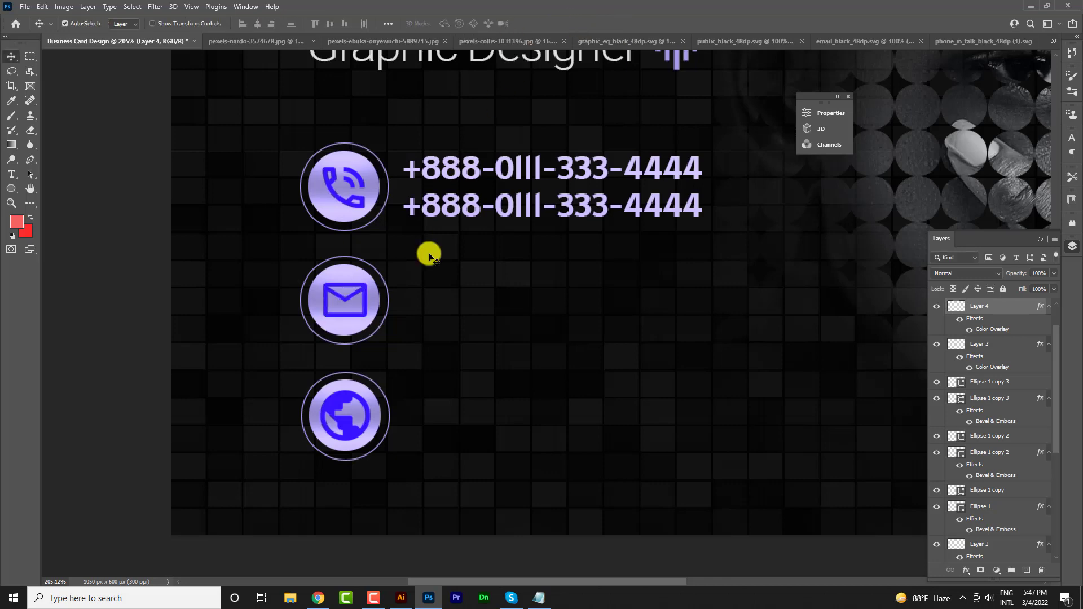
pyautogui.moveTo(369, 416); pyautogui.dragTo(370, 415)
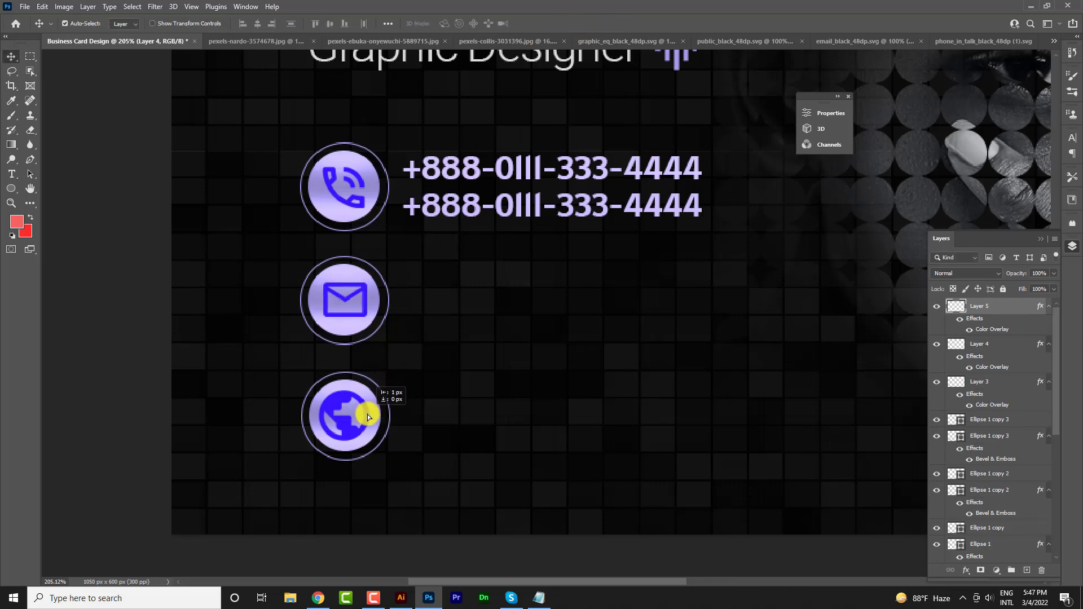
pyautogui.press('Right')
pyautogui.press('Right')
# Step: Copy a phone number line down beside the envelope icon
pyautogui.scroll(-3, 500, 373)
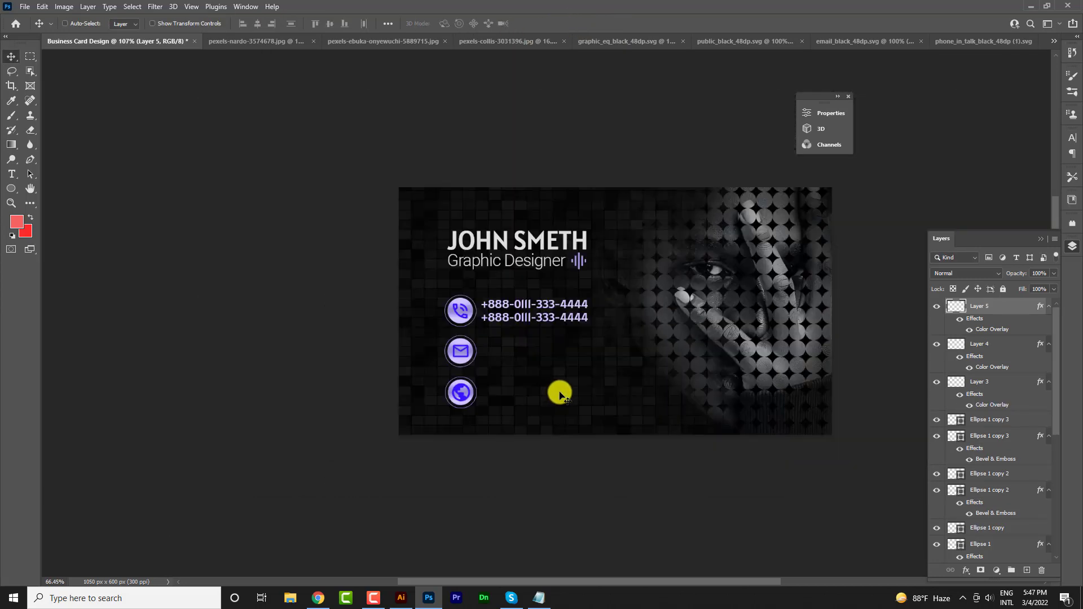
pyautogui.scroll(2, 559, 389)
pyautogui.scroll(2, 527, 344)
pyautogui.moveTo(541, 285); pyautogui.dragTo(540, 345)
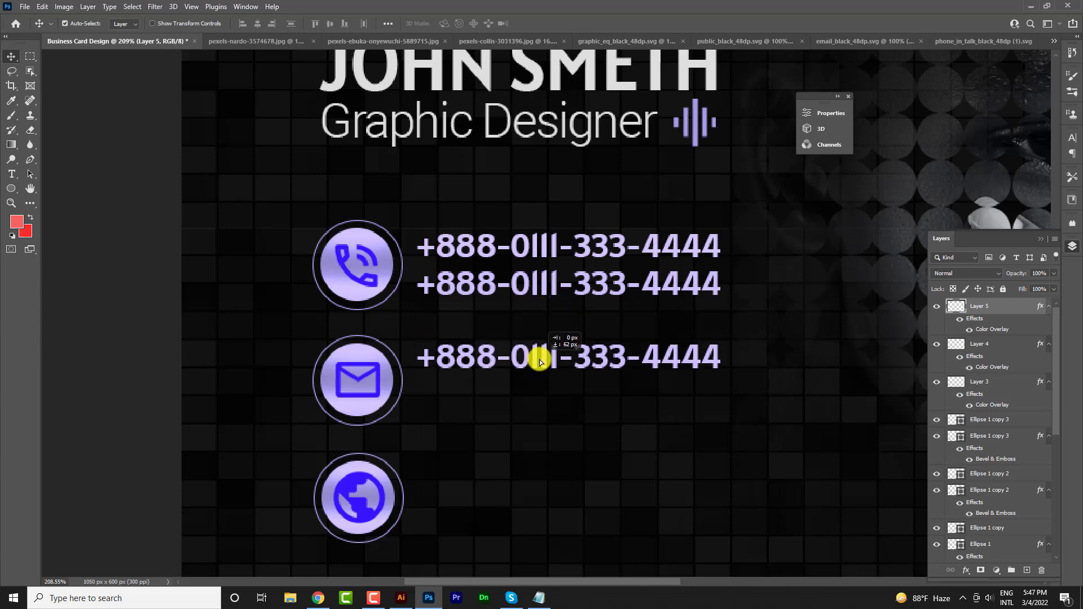
# Step: Replace the third line with the Outlook service e-mail address and align it beside the envelope icon
pyautogui.click(11, 174)
pyautogui.moveTo(425, 354); pyautogui.dragTo(848, 366)
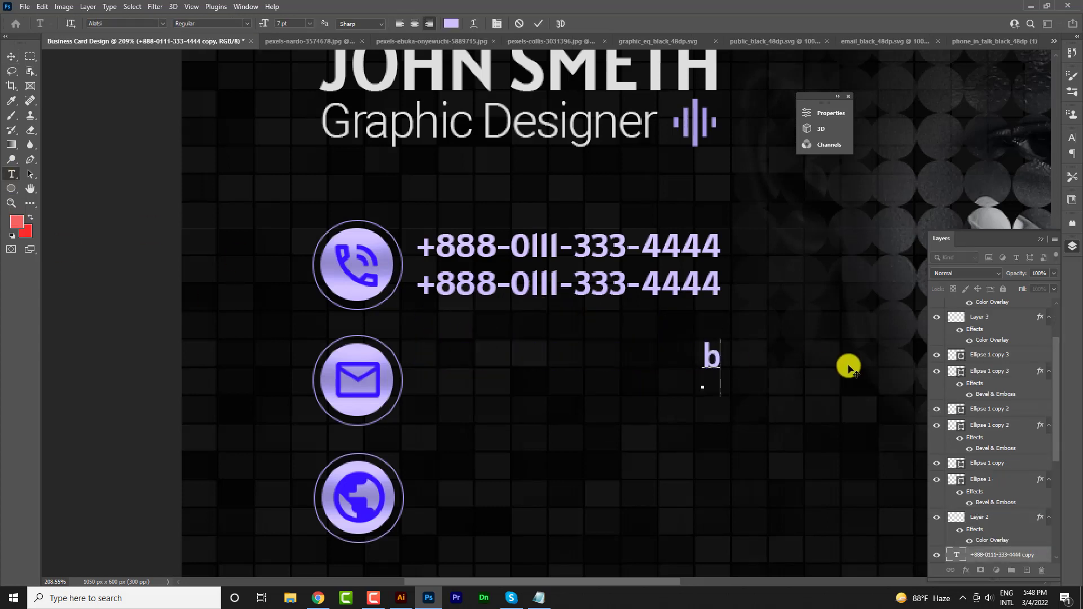
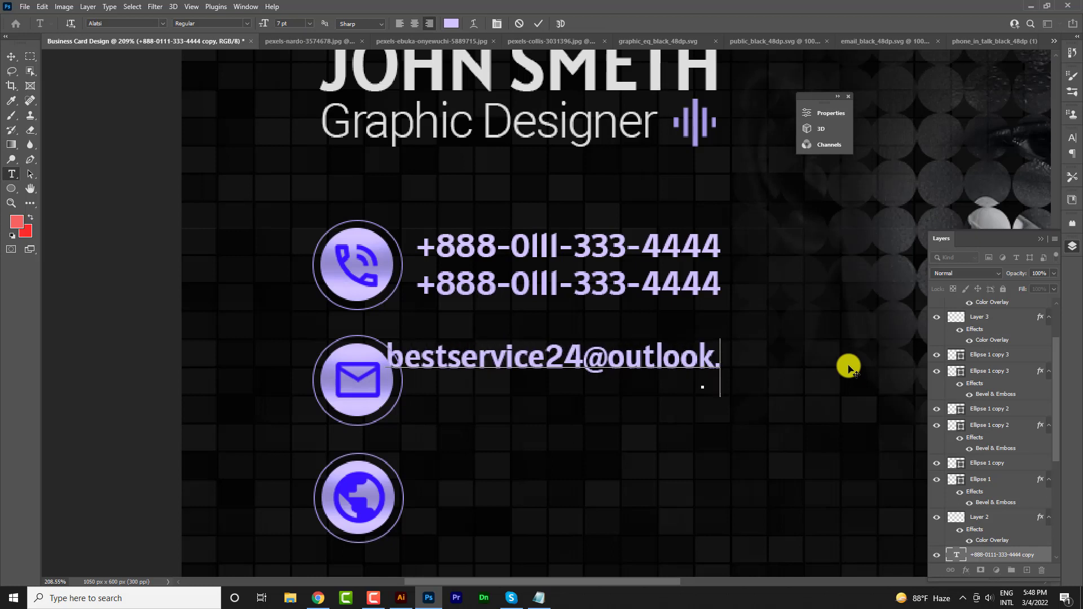
pyautogui.click(27, 63)
pyautogui.moveTo(492, 357); pyautogui.dragTo(587, 362)
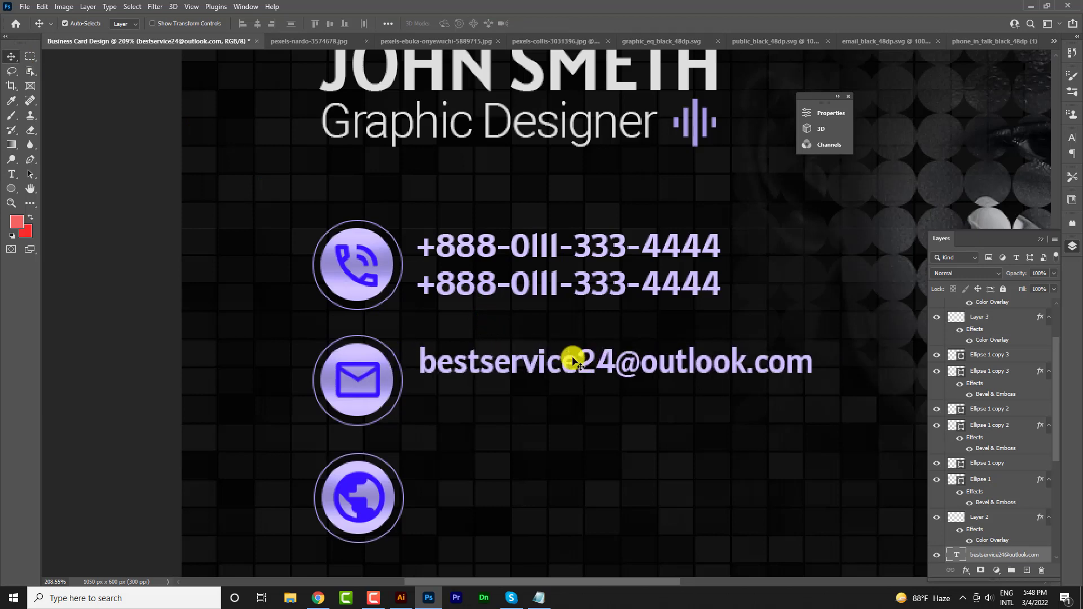
pyautogui.scroll(-3, 573, 360)
pyautogui.scroll(2, 605, 382)
# Step: Duplicate the e-mail line below and retype it as the Gmail address
pyautogui.moveTo(566, 280); pyautogui.dragTo(553, 309)
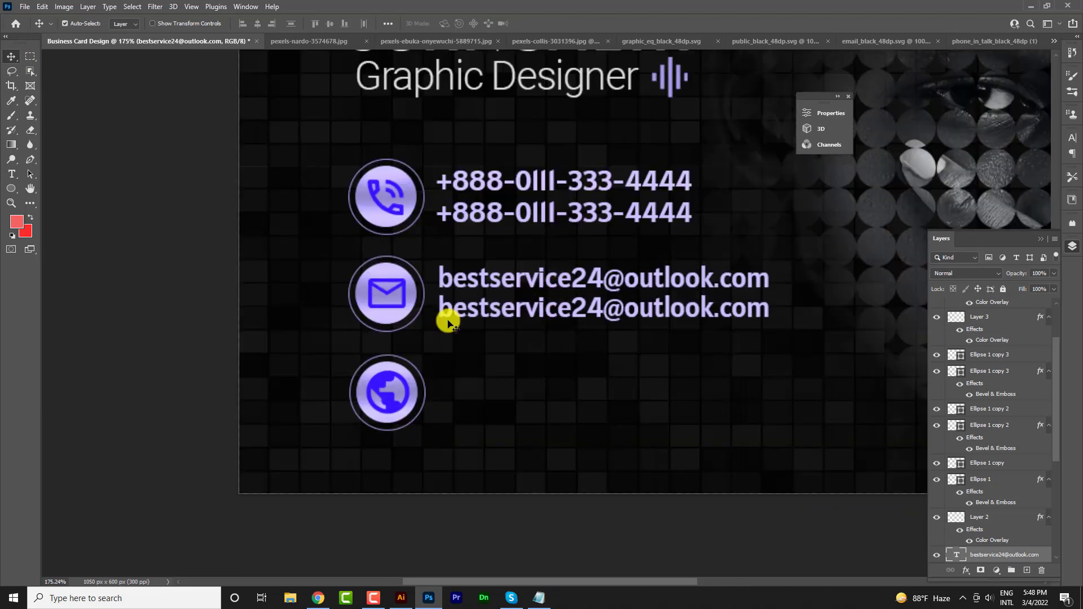
pyautogui.click(11, 173)
pyautogui.click(624, 310)
pyautogui.hotkey('ctrl', 'a')
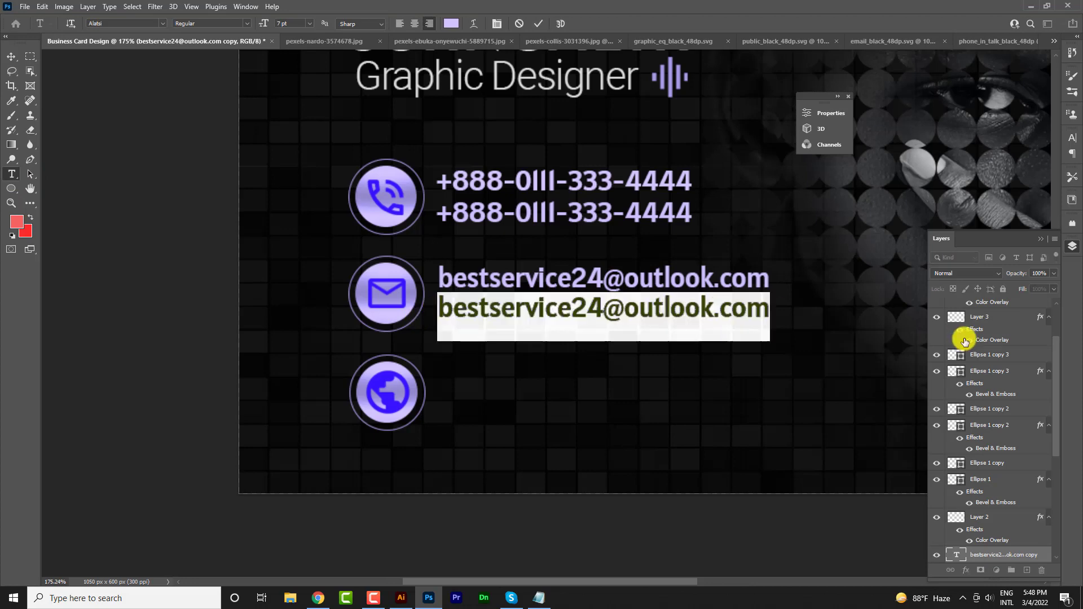
pyautogui.press('BackSpace')
pyautogui.write('youremail')
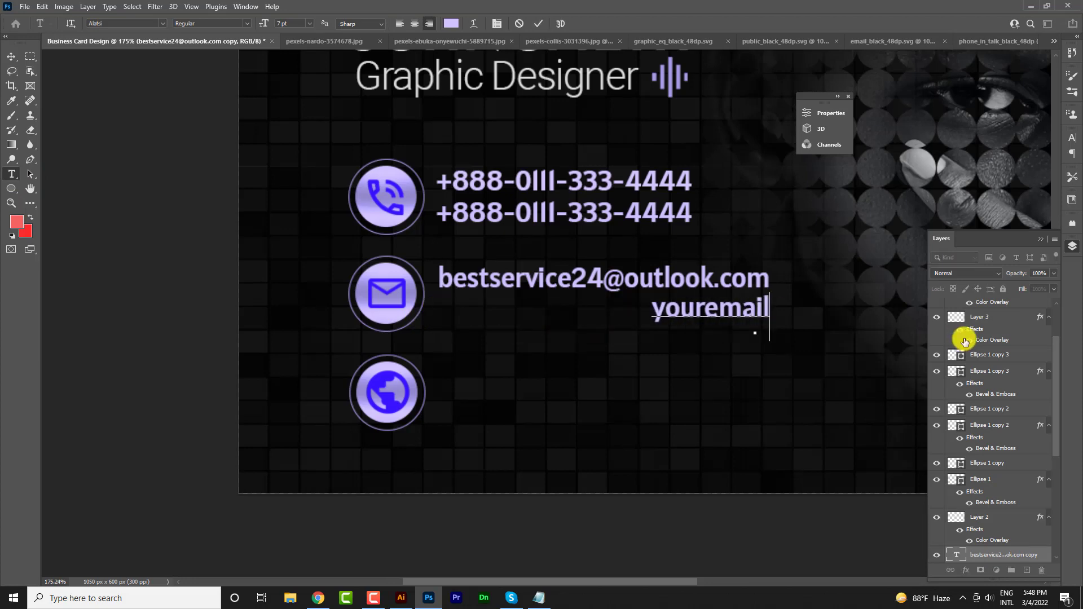
pyautogui.write('@g')
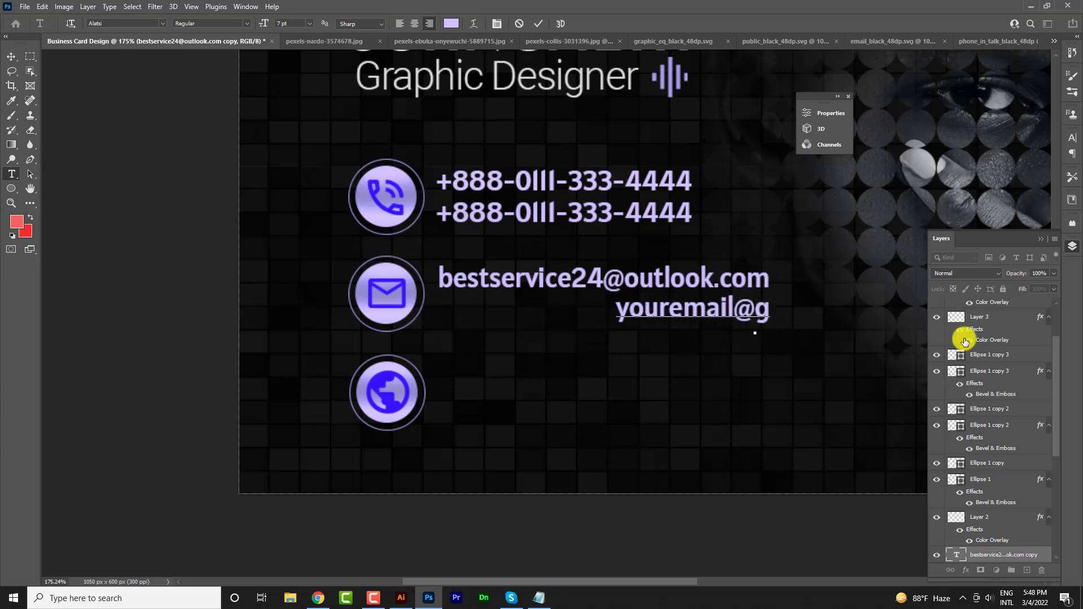
pyautogui.write('mail')
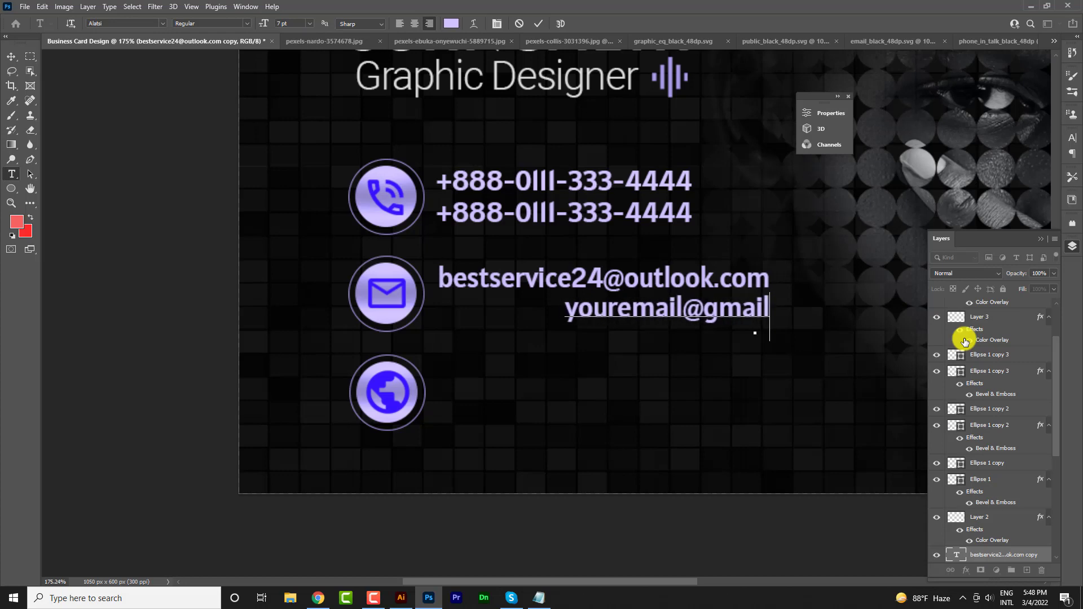
pyautogui.write('.com')
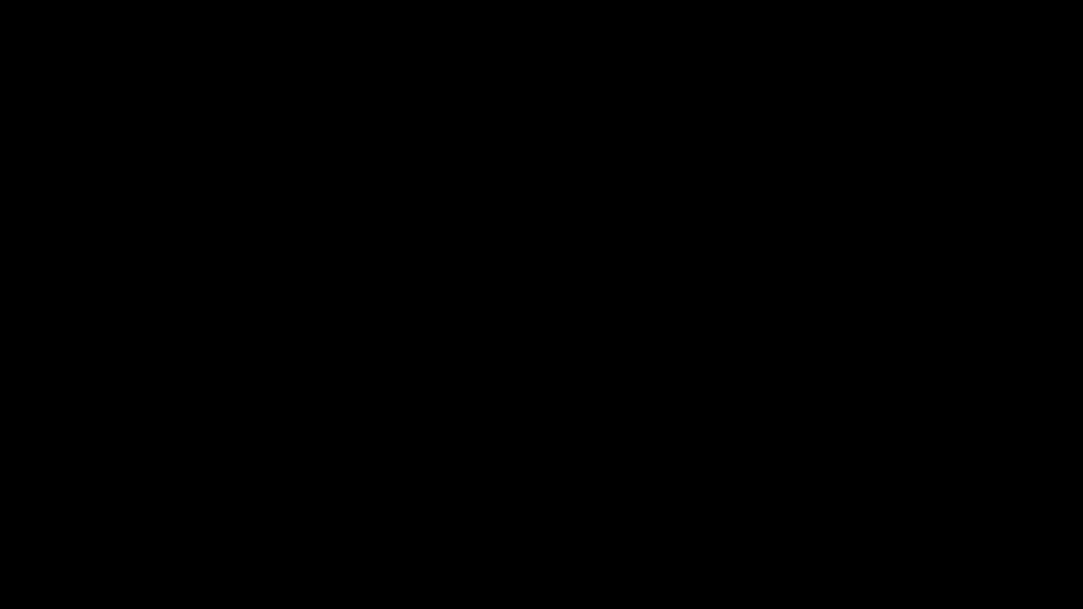